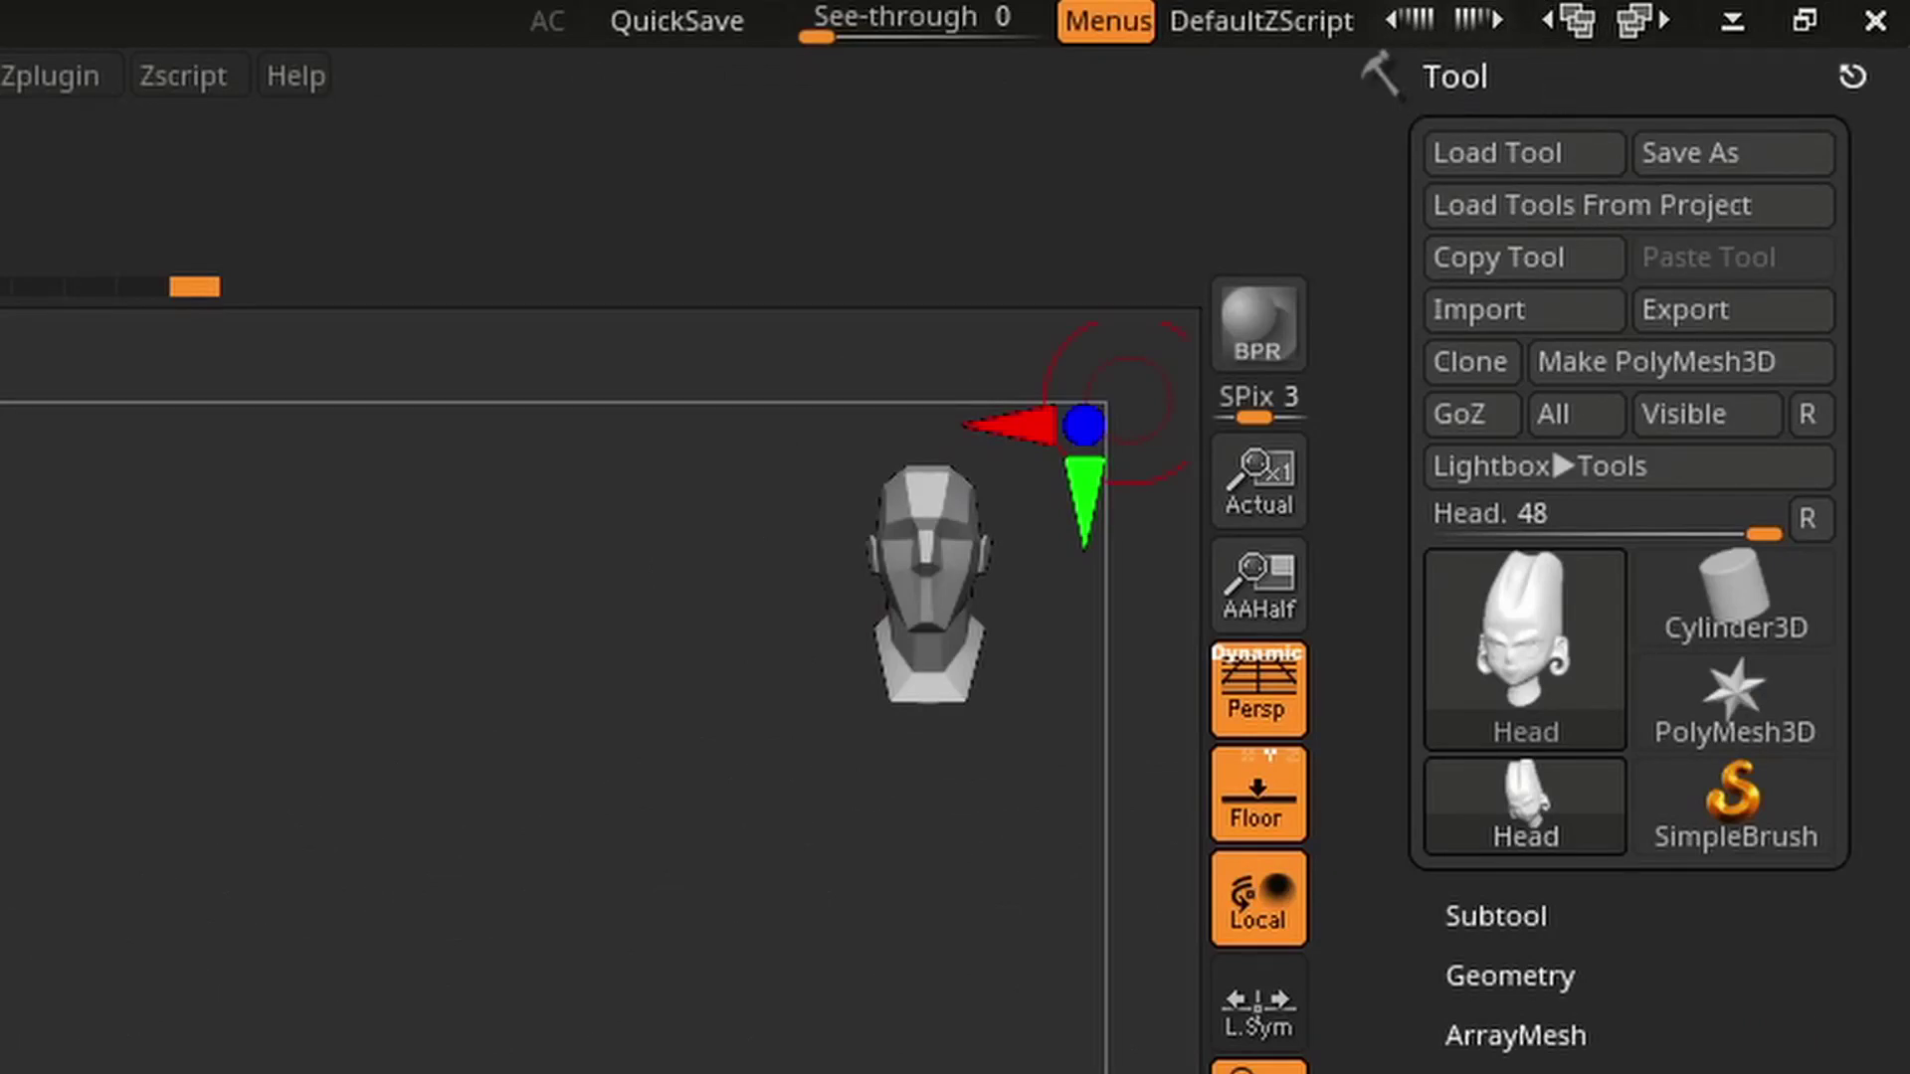
Step: Expand the Deformation sub-palette in the Tool palette for the head
{"action": "scroll", "coordinate": [1632, 557], "scroll_direction": "down", "scroll_amount": 1}
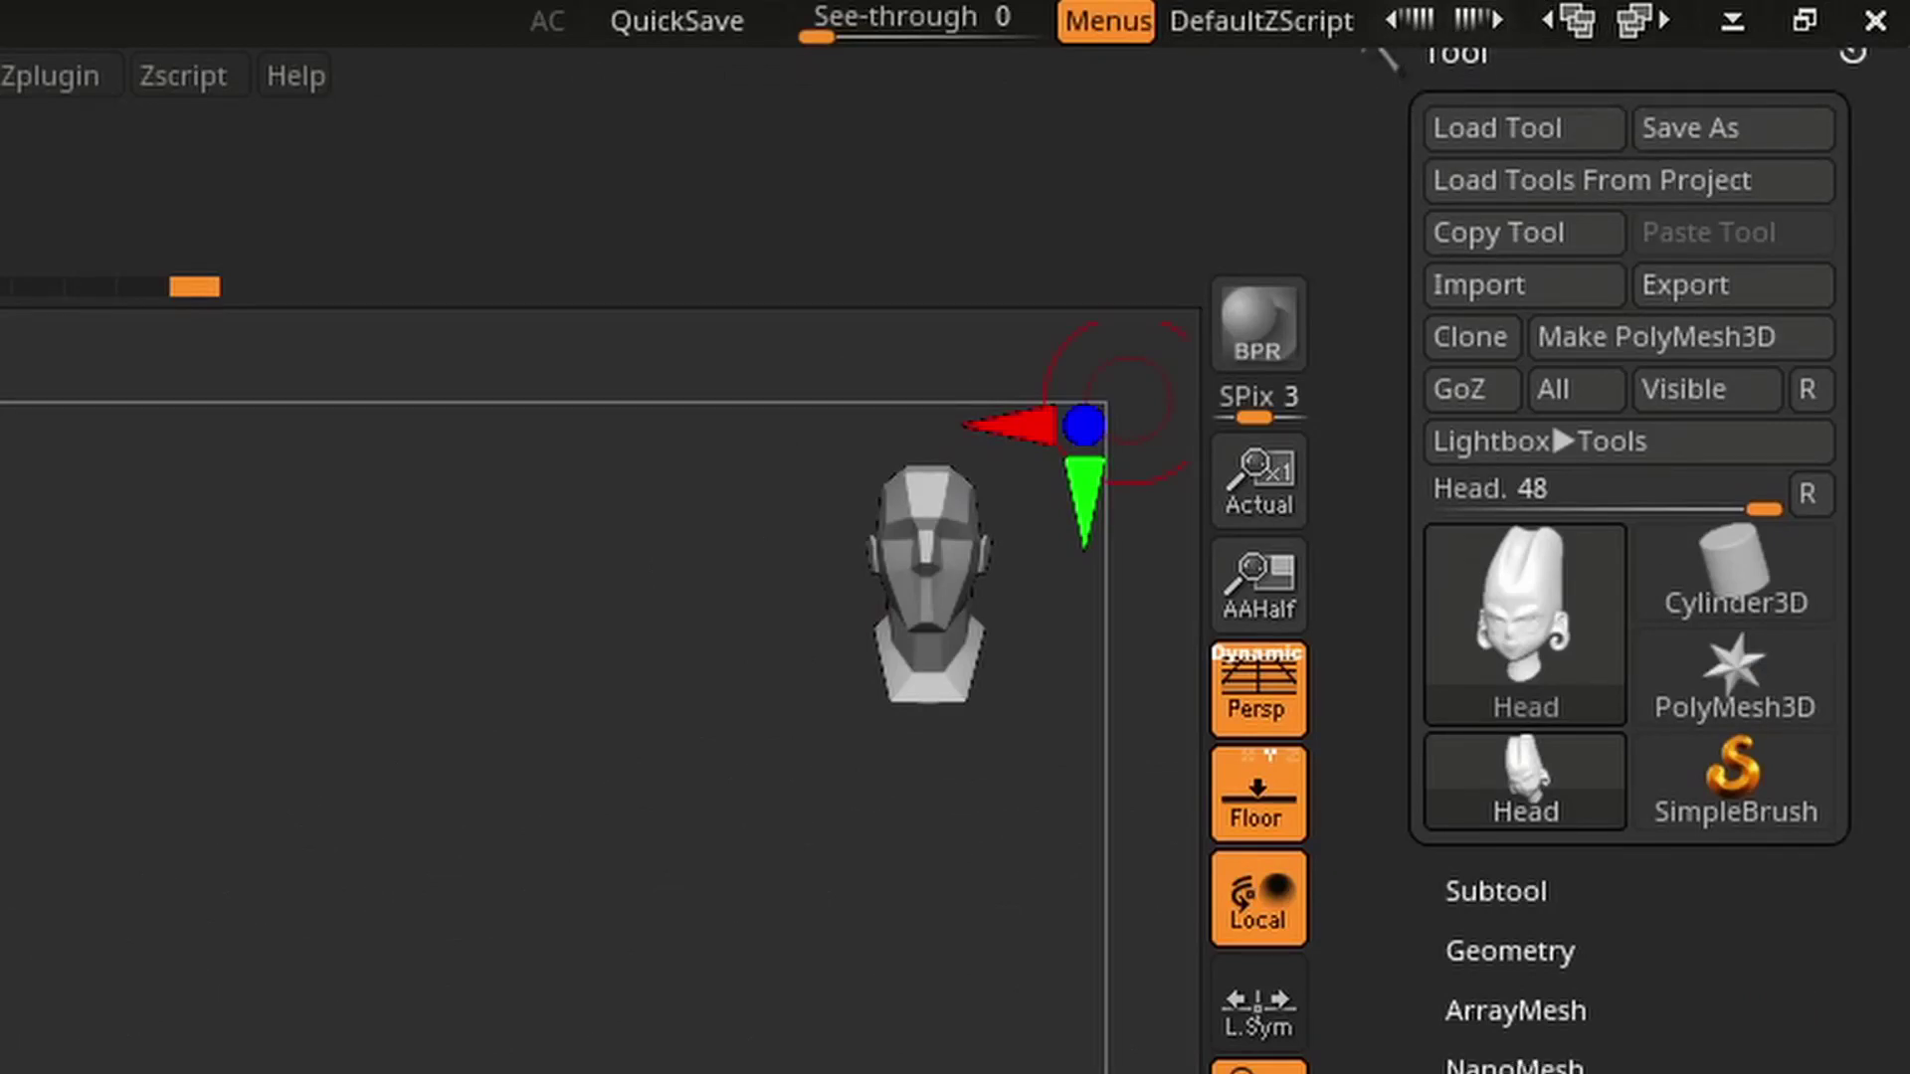
{"action": "scroll", "coordinate": [1631, 557], "scroll_direction": "down", "scroll_amount": 3}
{"action": "scroll", "coordinate": [1632, 557], "scroll_direction": "down", "scroll_amount": 5}
{"action": "scroll", "coordinate": [1632, 557], "scroll_direction": "up", "scroll_amount": 1}
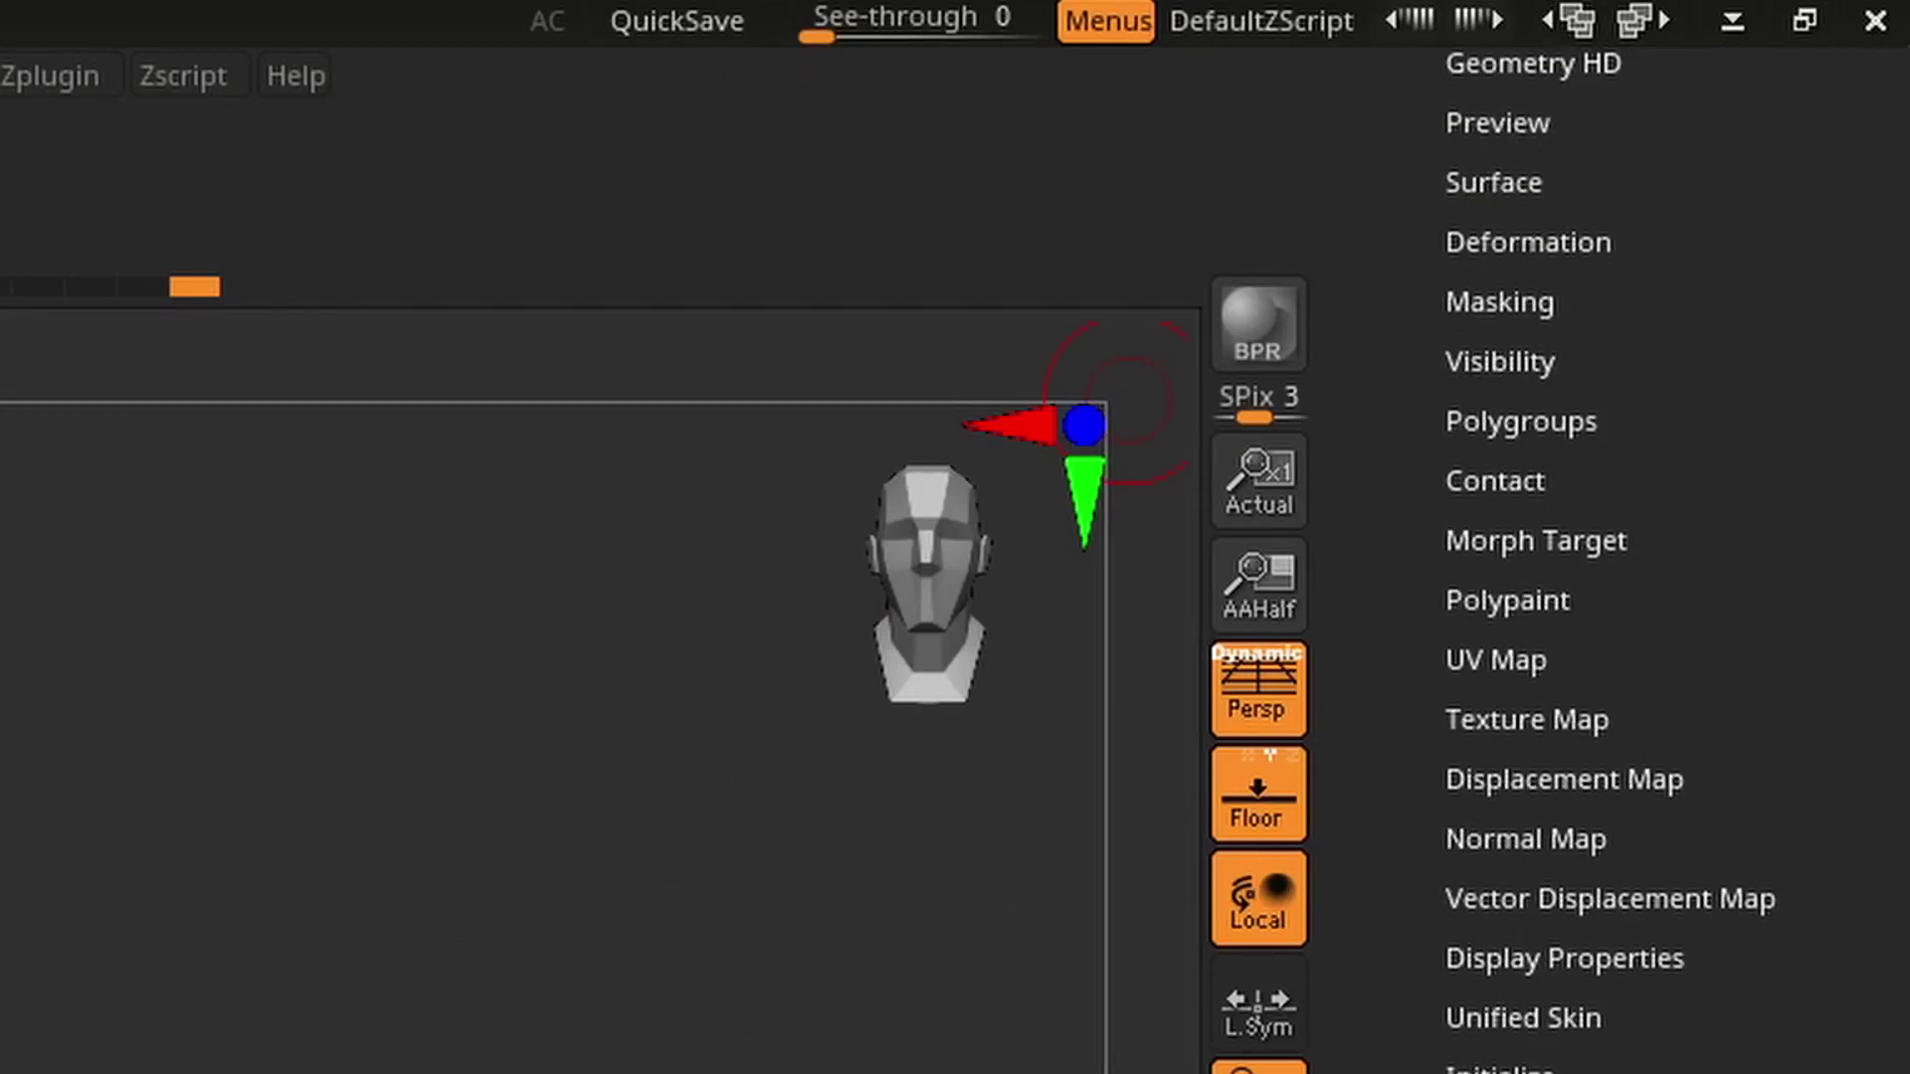
{"action": "left_click", "coordinate": [1613, 239]}
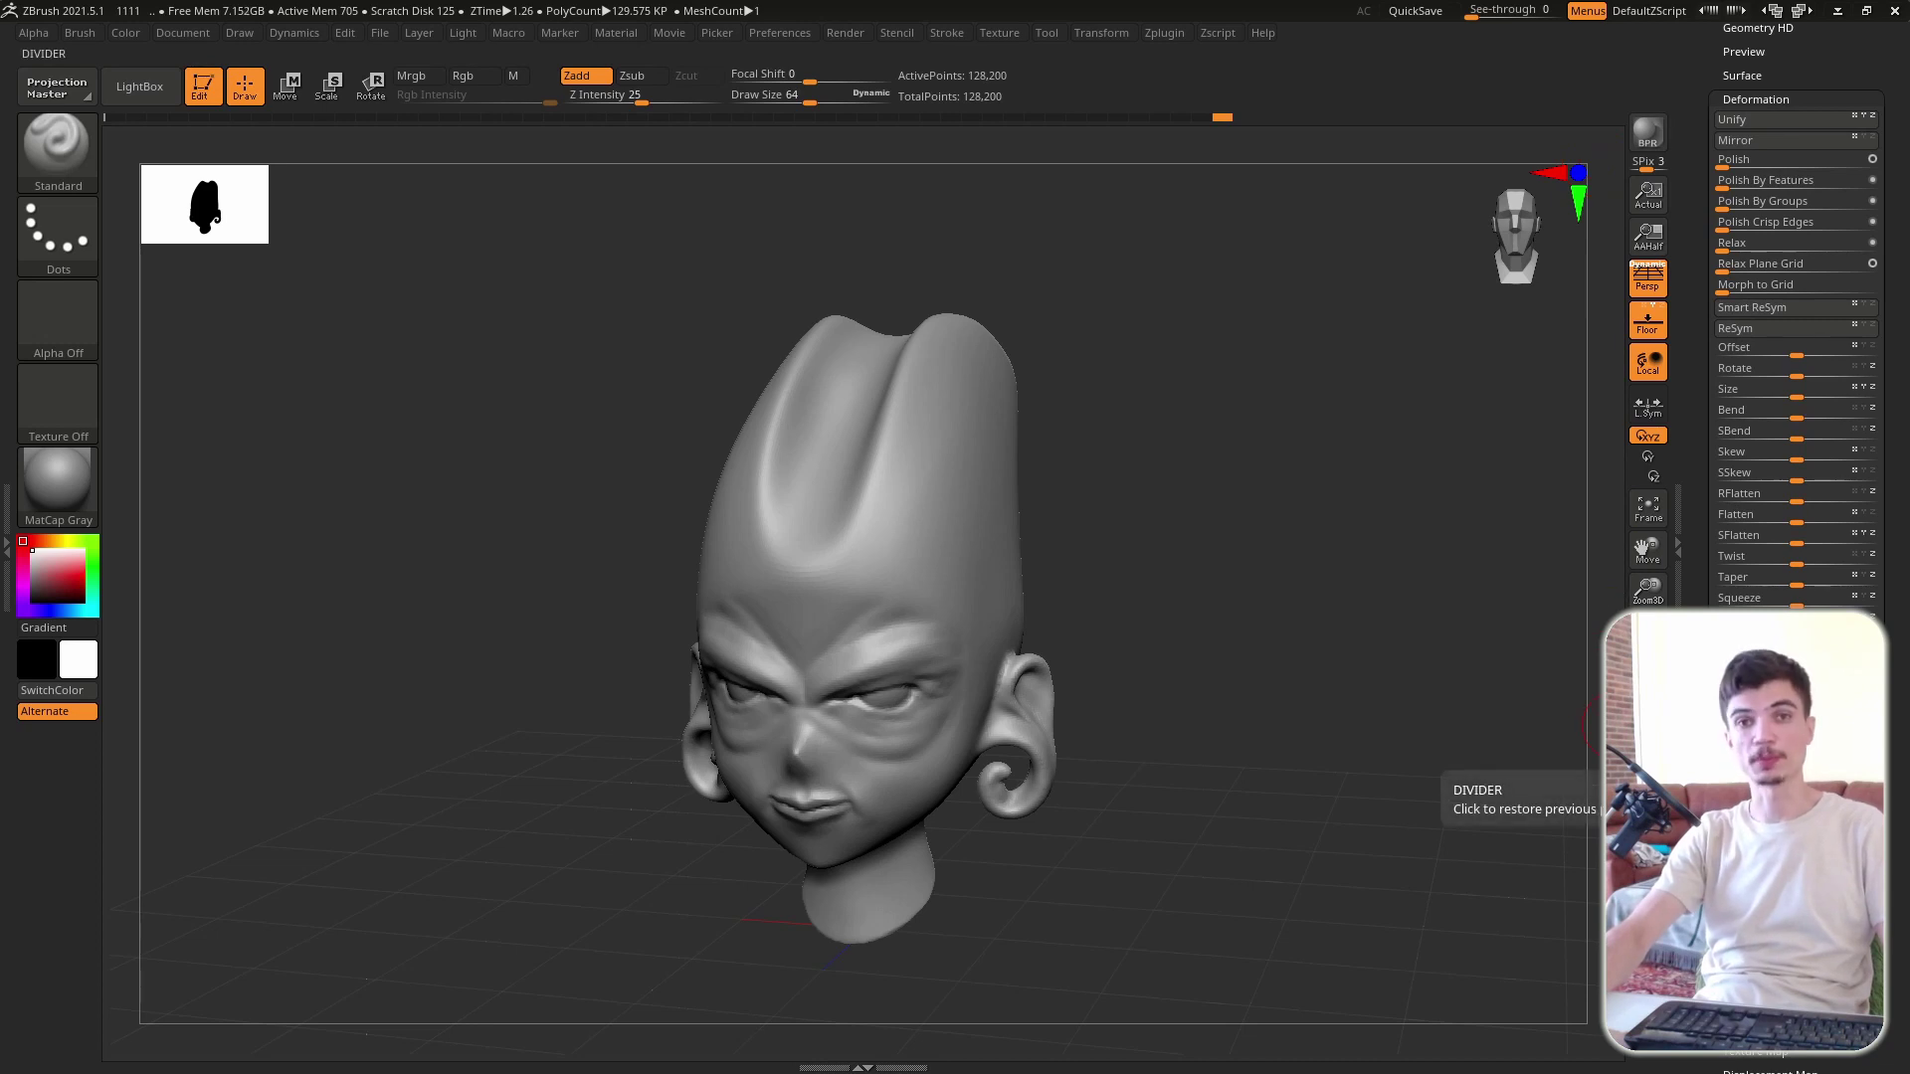
{"action": "left_click", "coordinate": [1622, 721]}
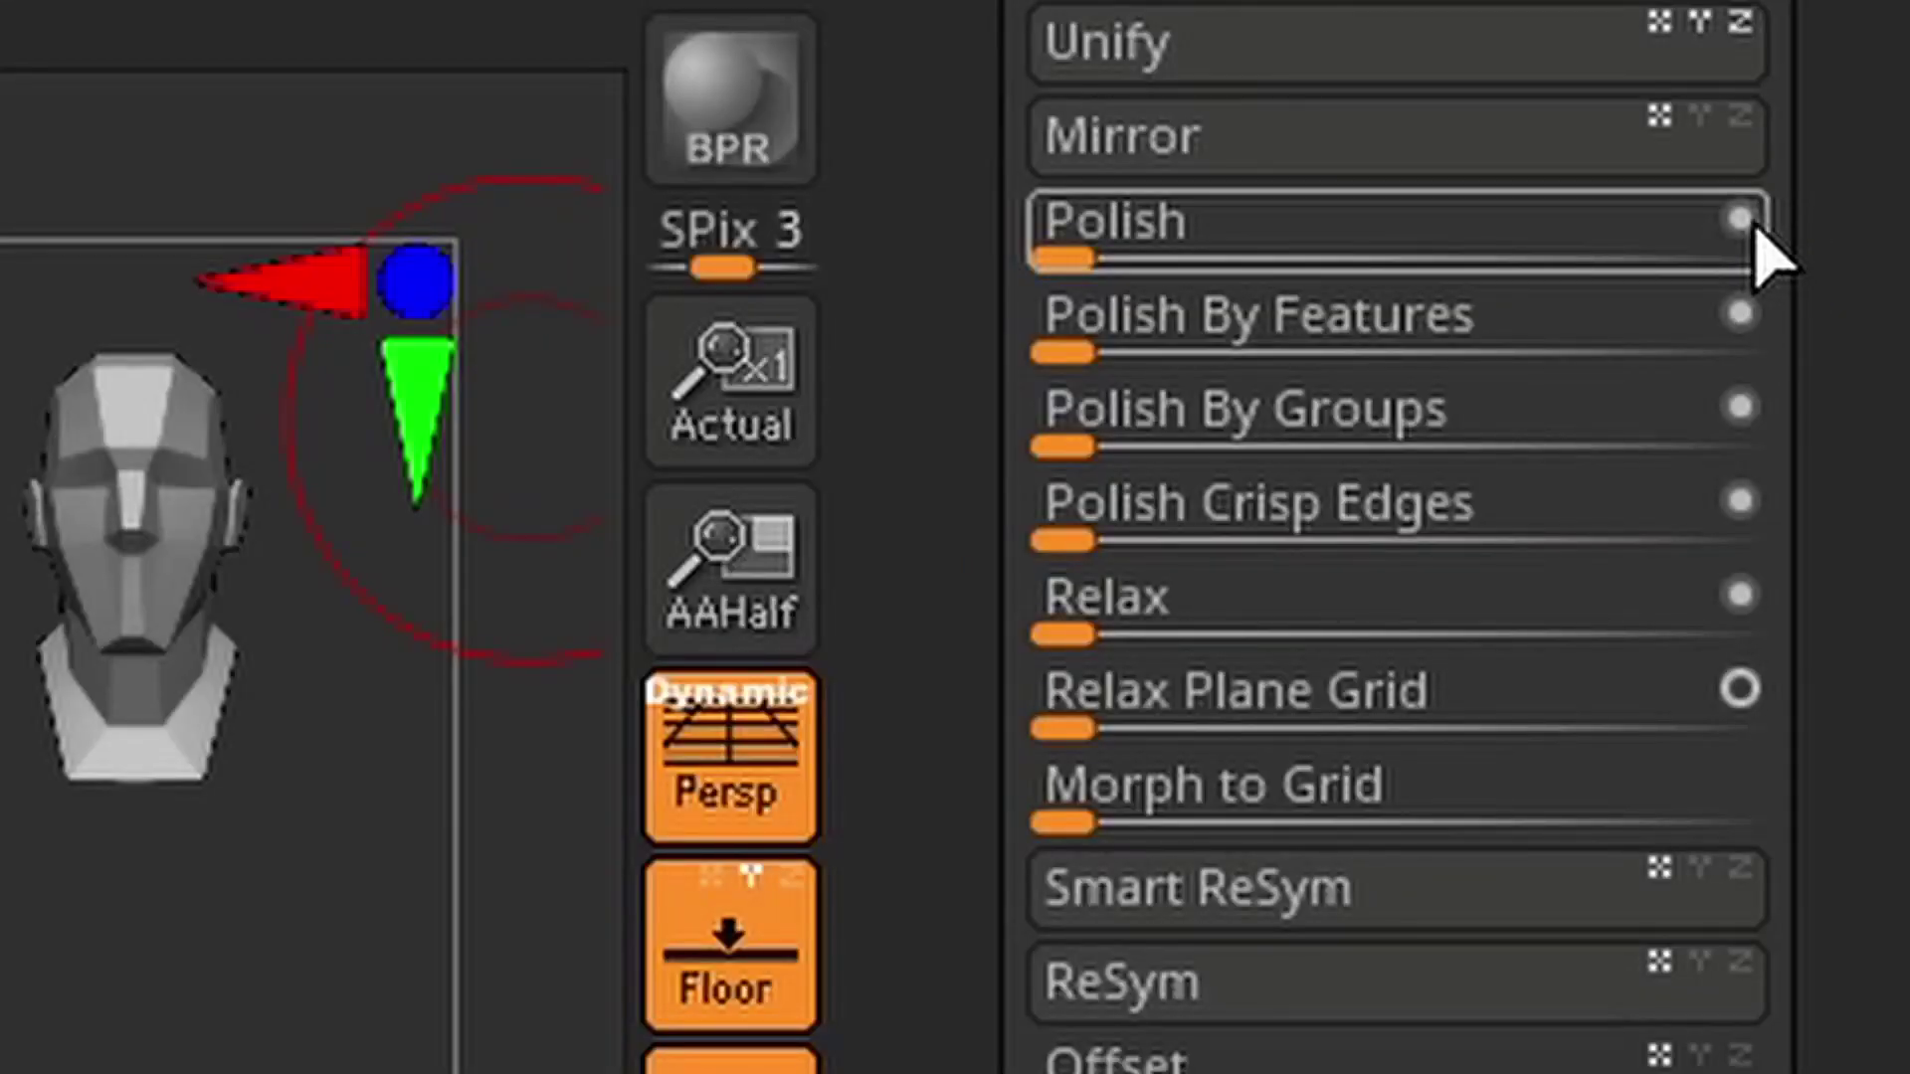
{"action": "left_click", "coordinate": [1754, 224]}
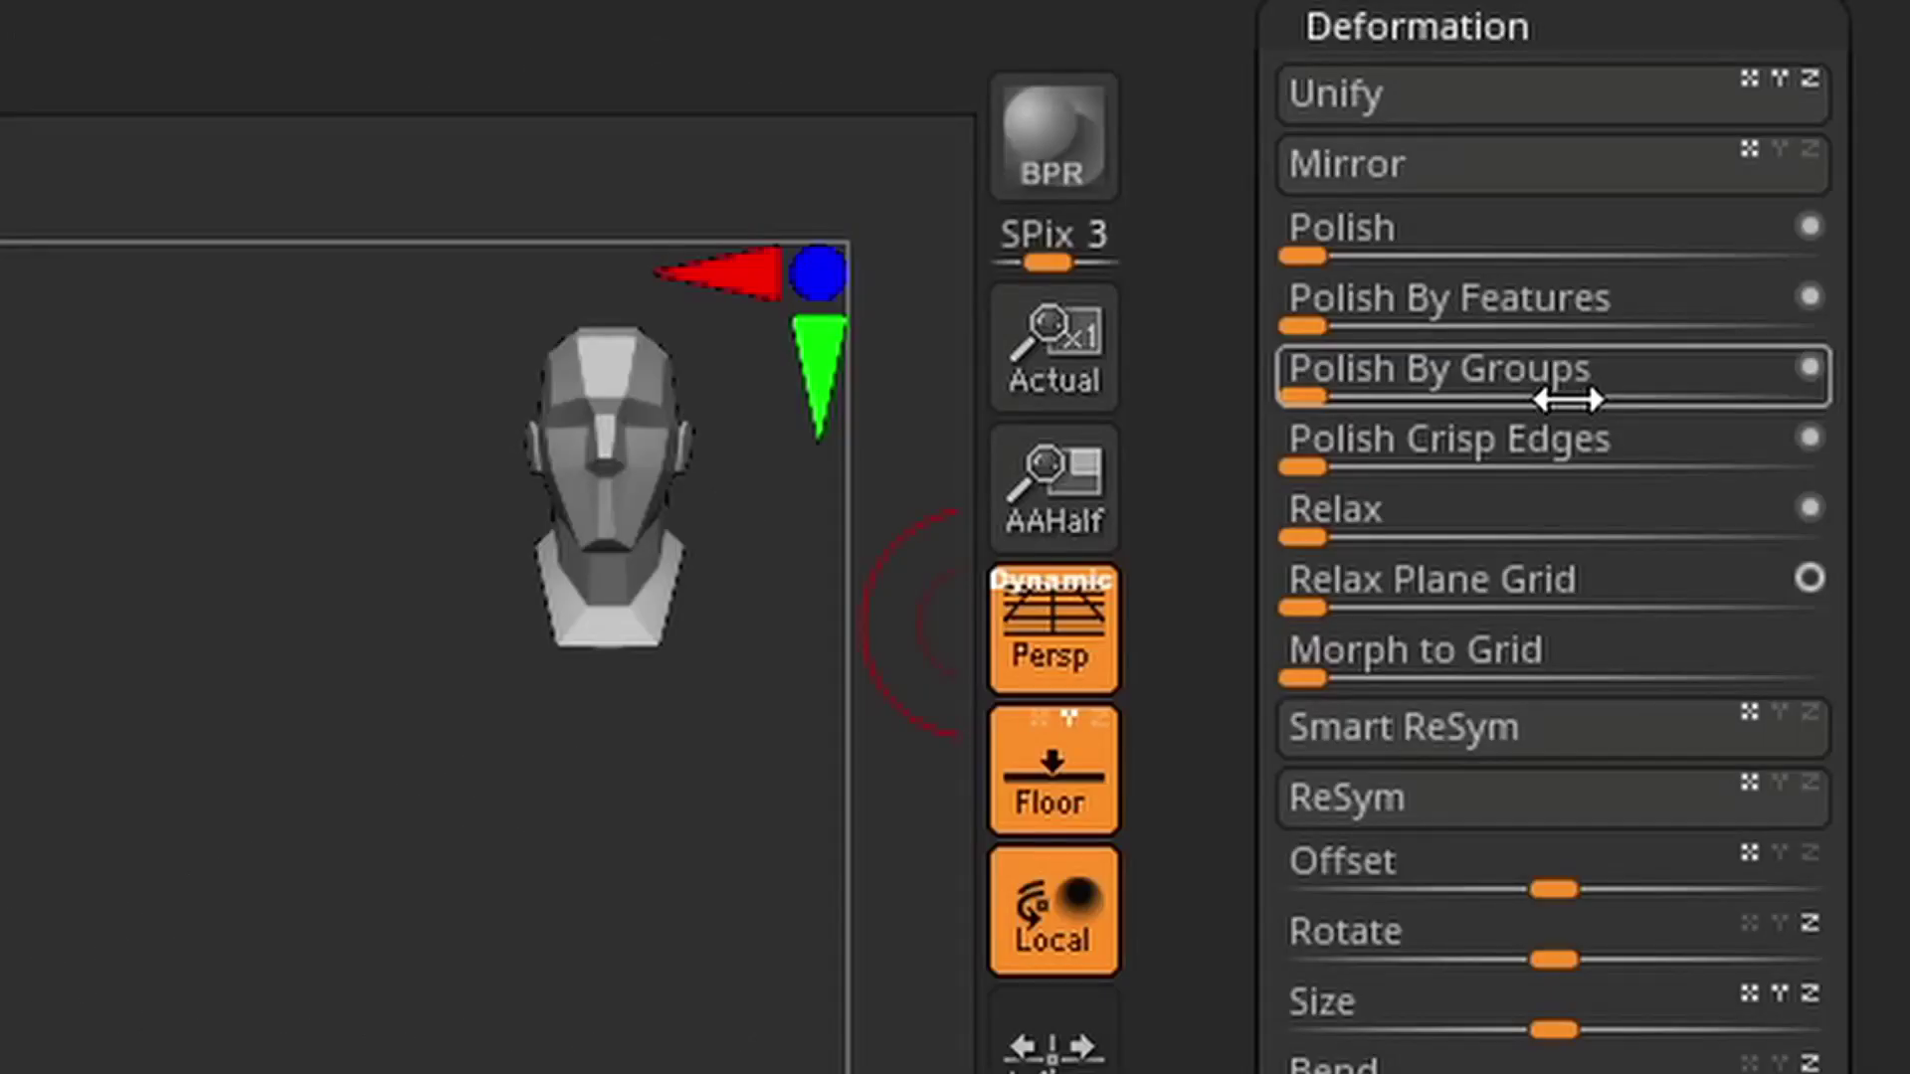
Step: Polish the whole head, smooth the brow with a larger brush, then undo the smoothing
{"action": "left_click_drag", "start_coordinate": [1373, 252], "coordinate": [1890, 161]}
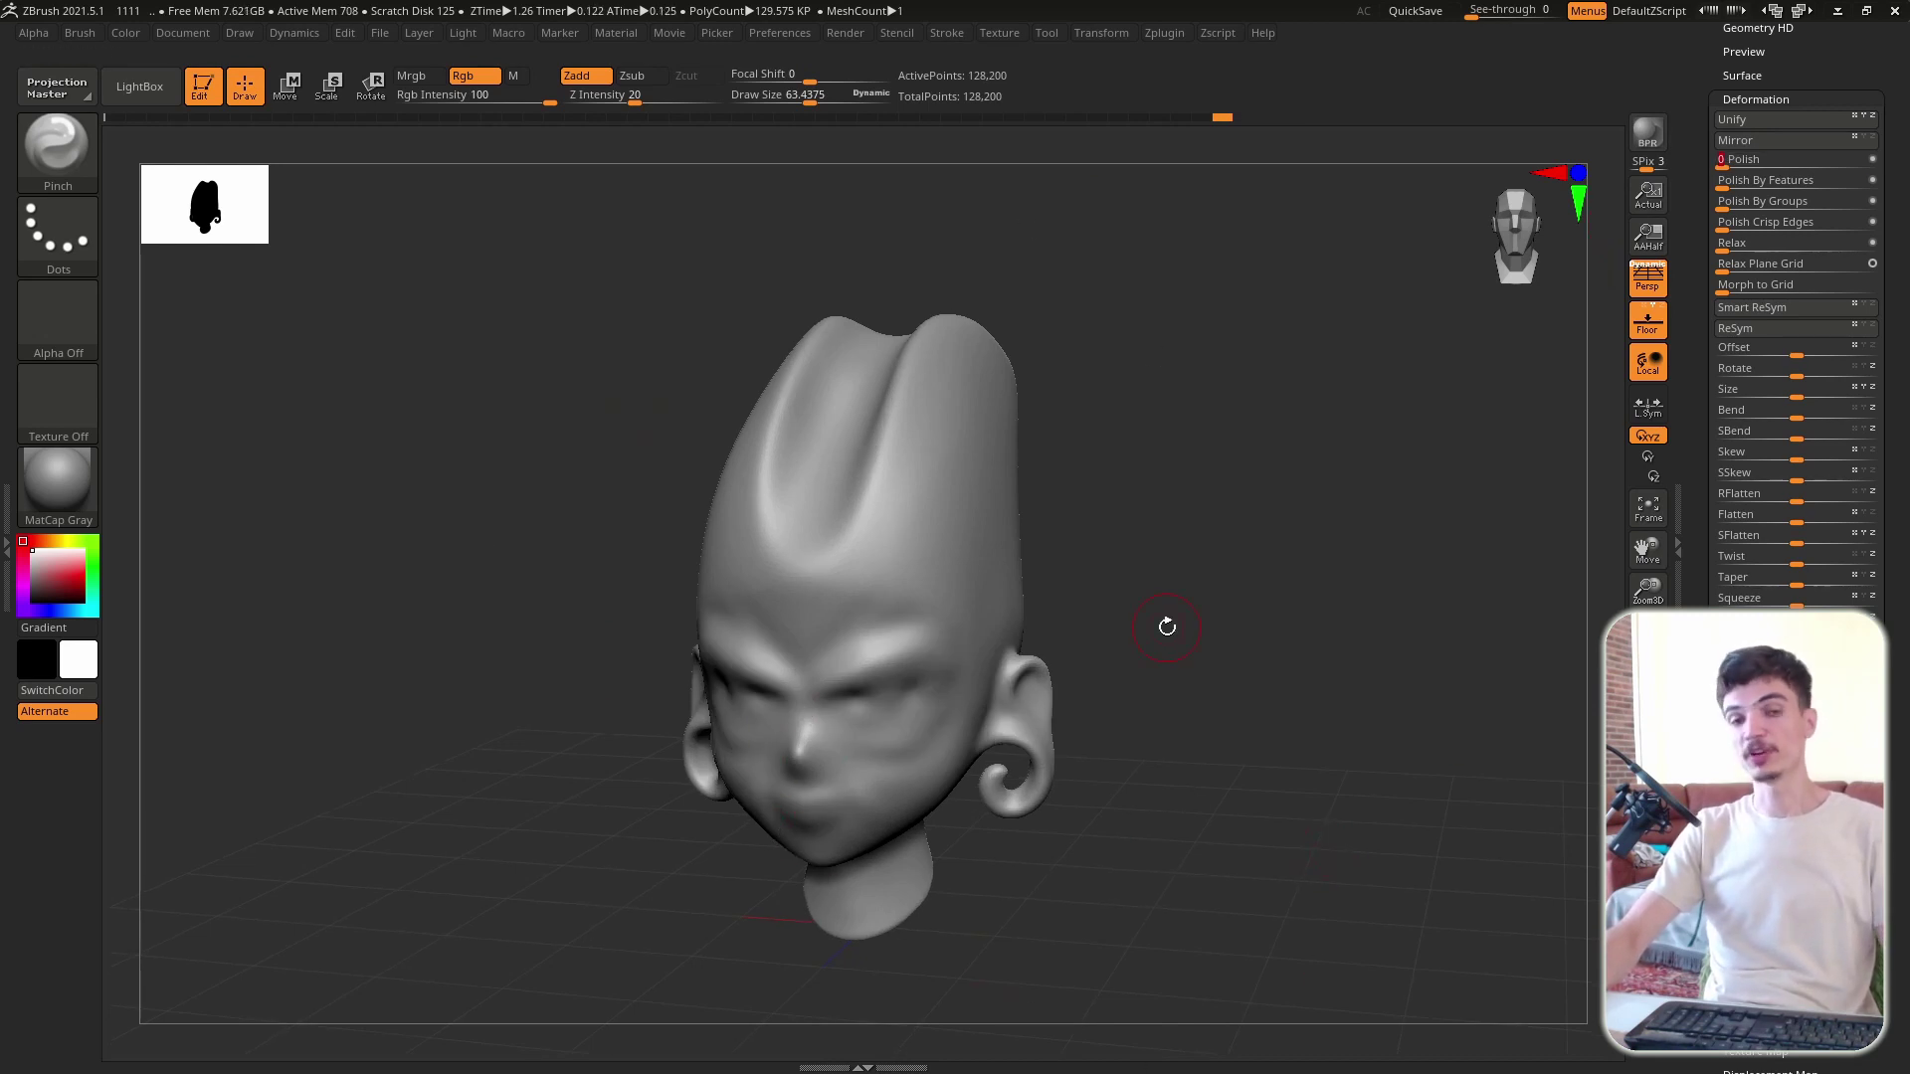
{"action": "key", "text": "bracketright"}
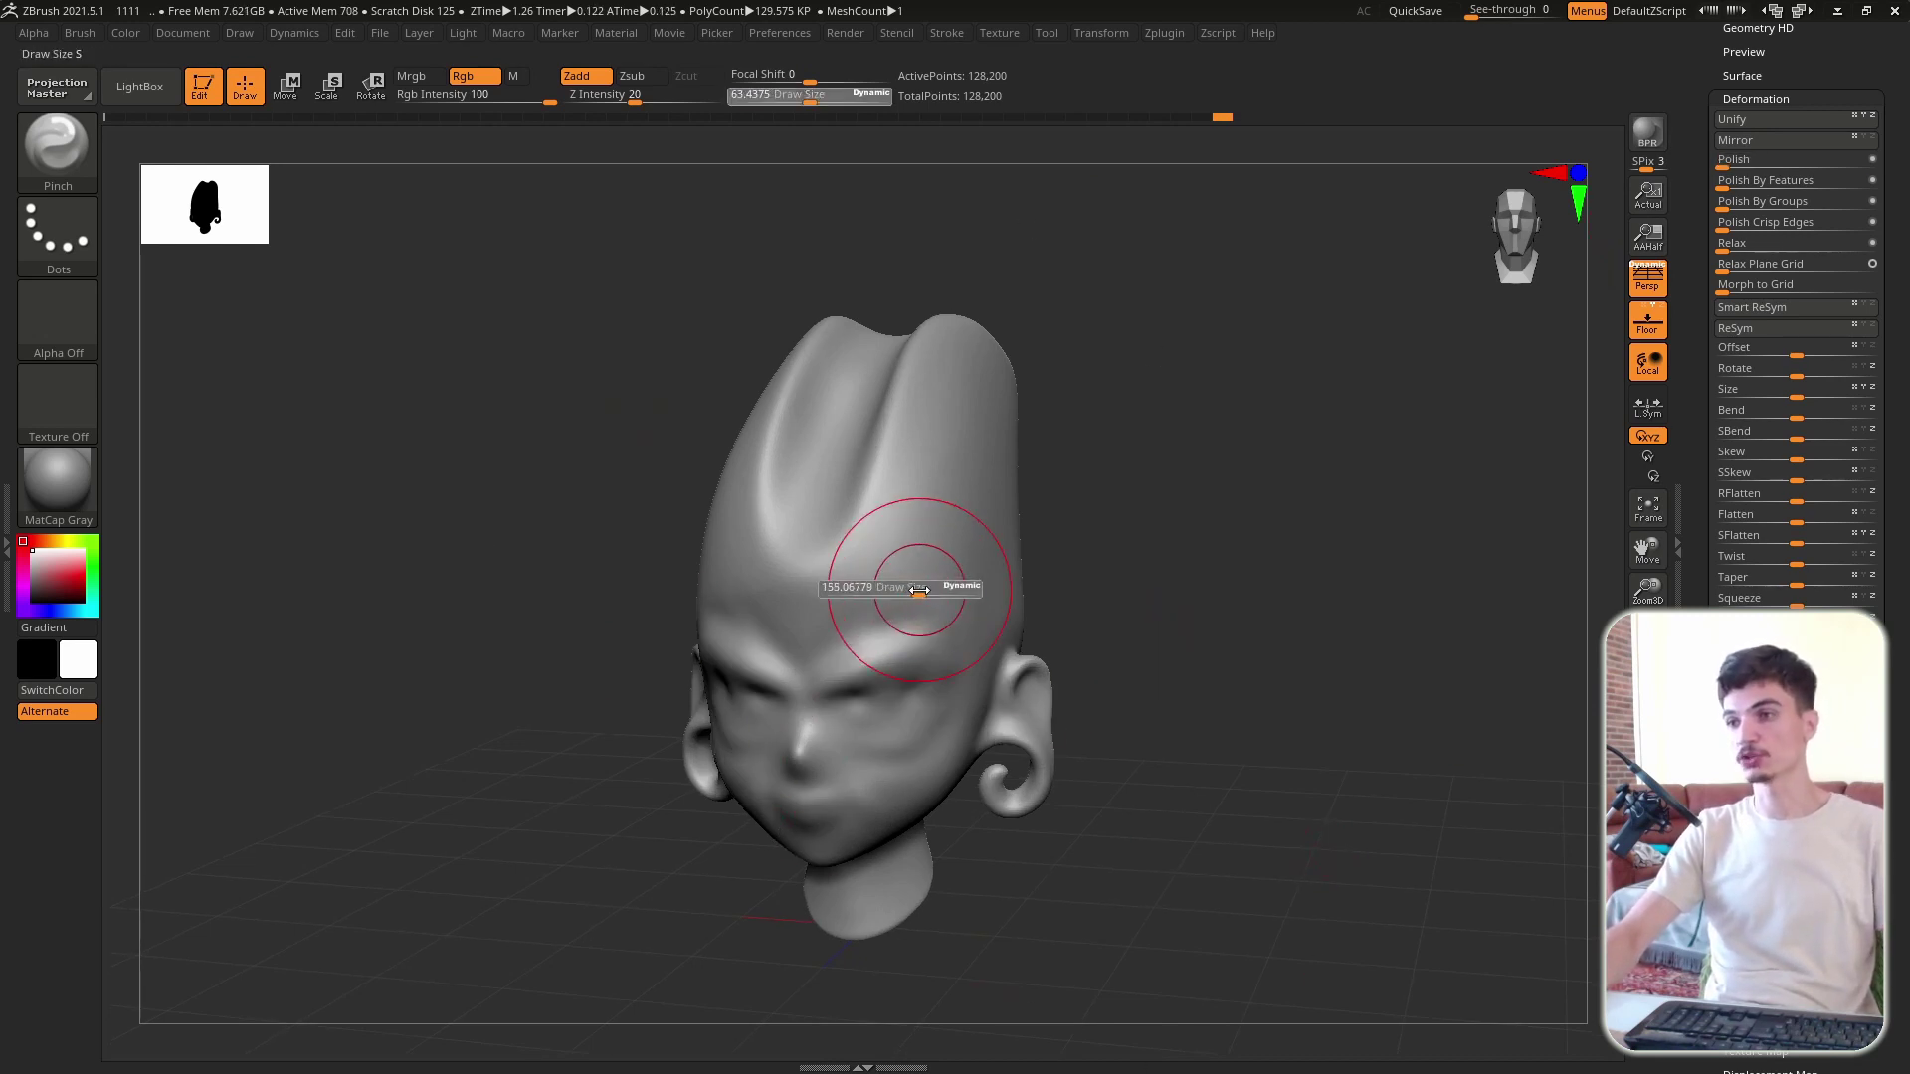
{"action": "key", "text": "bracketright"}
{"action": "left_click_drag", "start_coordinate": [918, 633], "coordinate": [858, 699], "text": "shift"}
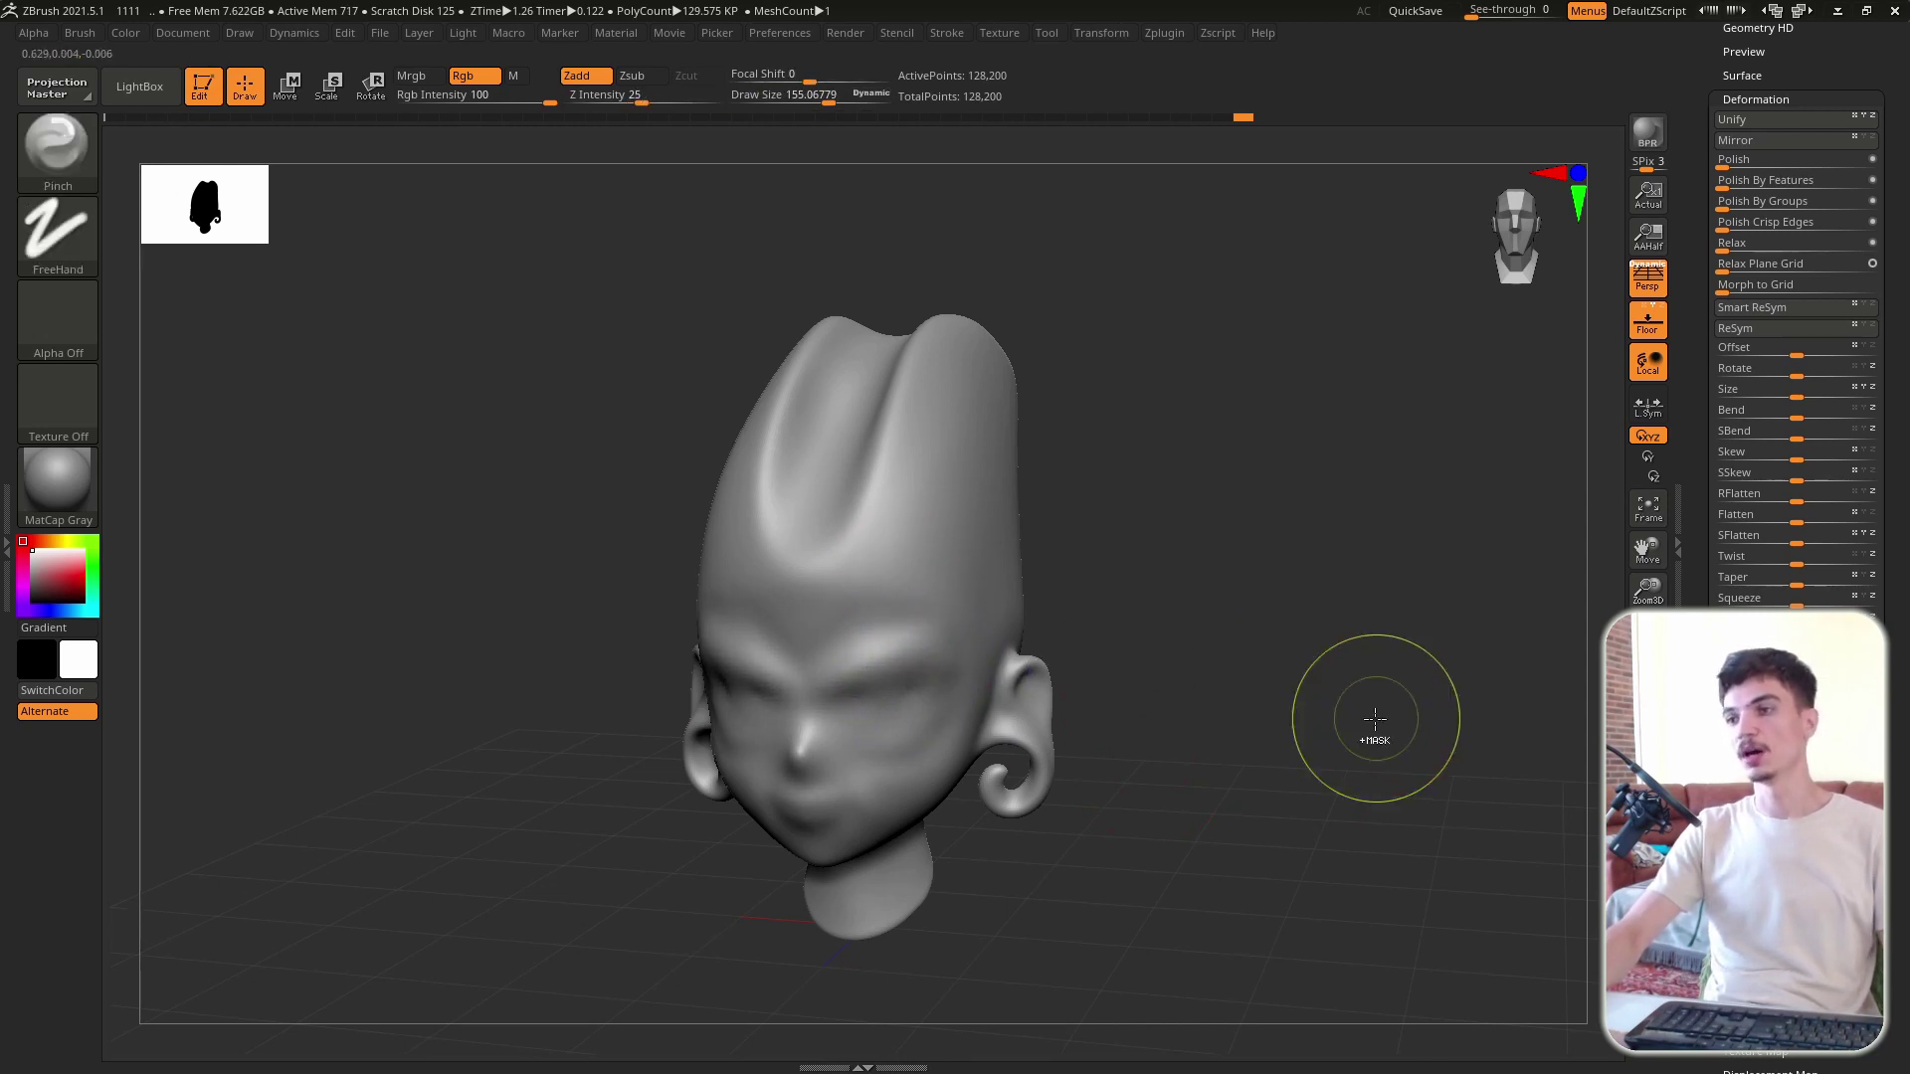
{"action": "key", "text": "b"}
{"action": "key", "text": "p"}
{"action": "key", "text": "i"}
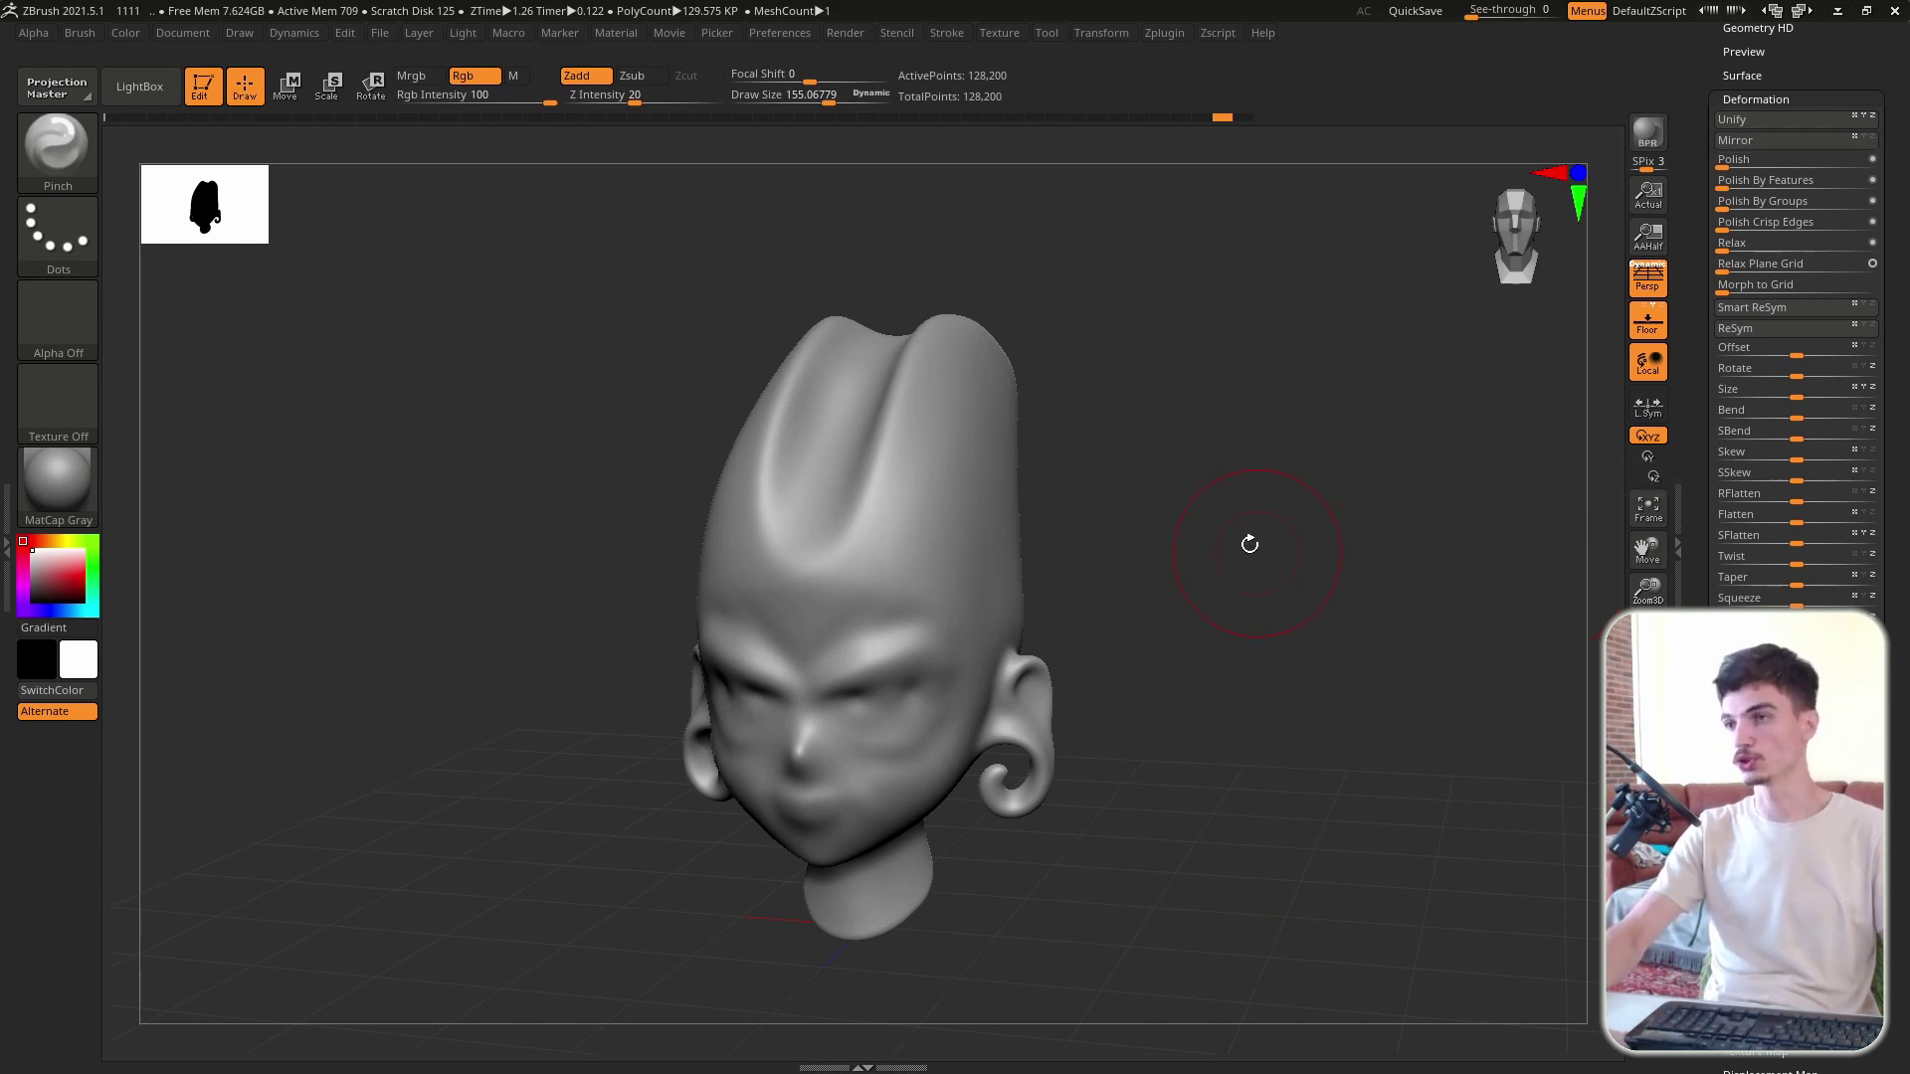
{"action": "key", "text": "ctrl+z"}
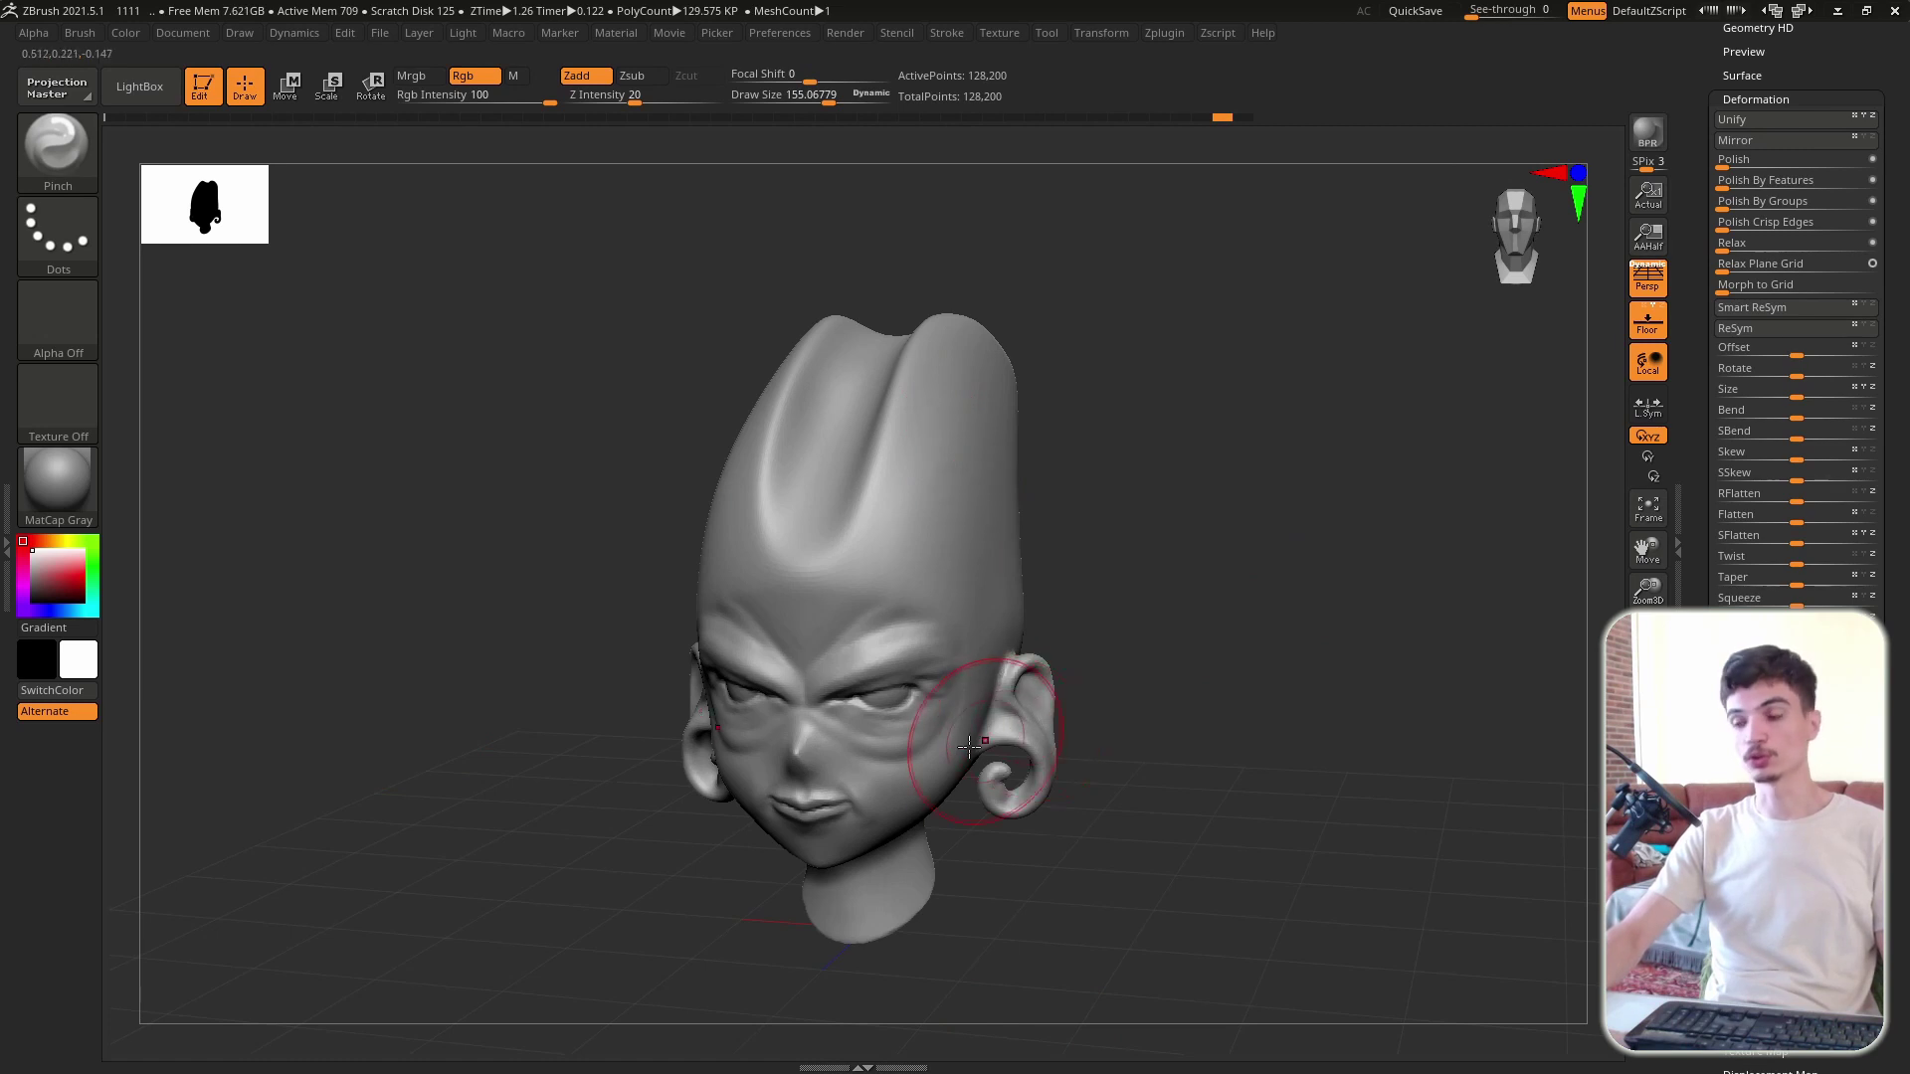
Step: Mask the face and polish the unmasked hair with Polish at 60
{"action": "key", "text": "ctrl"}
{"action": "mouse_move", "coordinate": [929, 736]}
{"action": "left_mouse_down", "text": "ctrl"}
{"action": "mouse_move", "coordinate": [914, 687]}
{"action": "mouse_move", "coordinate": [875, 766]}
{"action": "left_mouse_up", "text": "ctrl"}
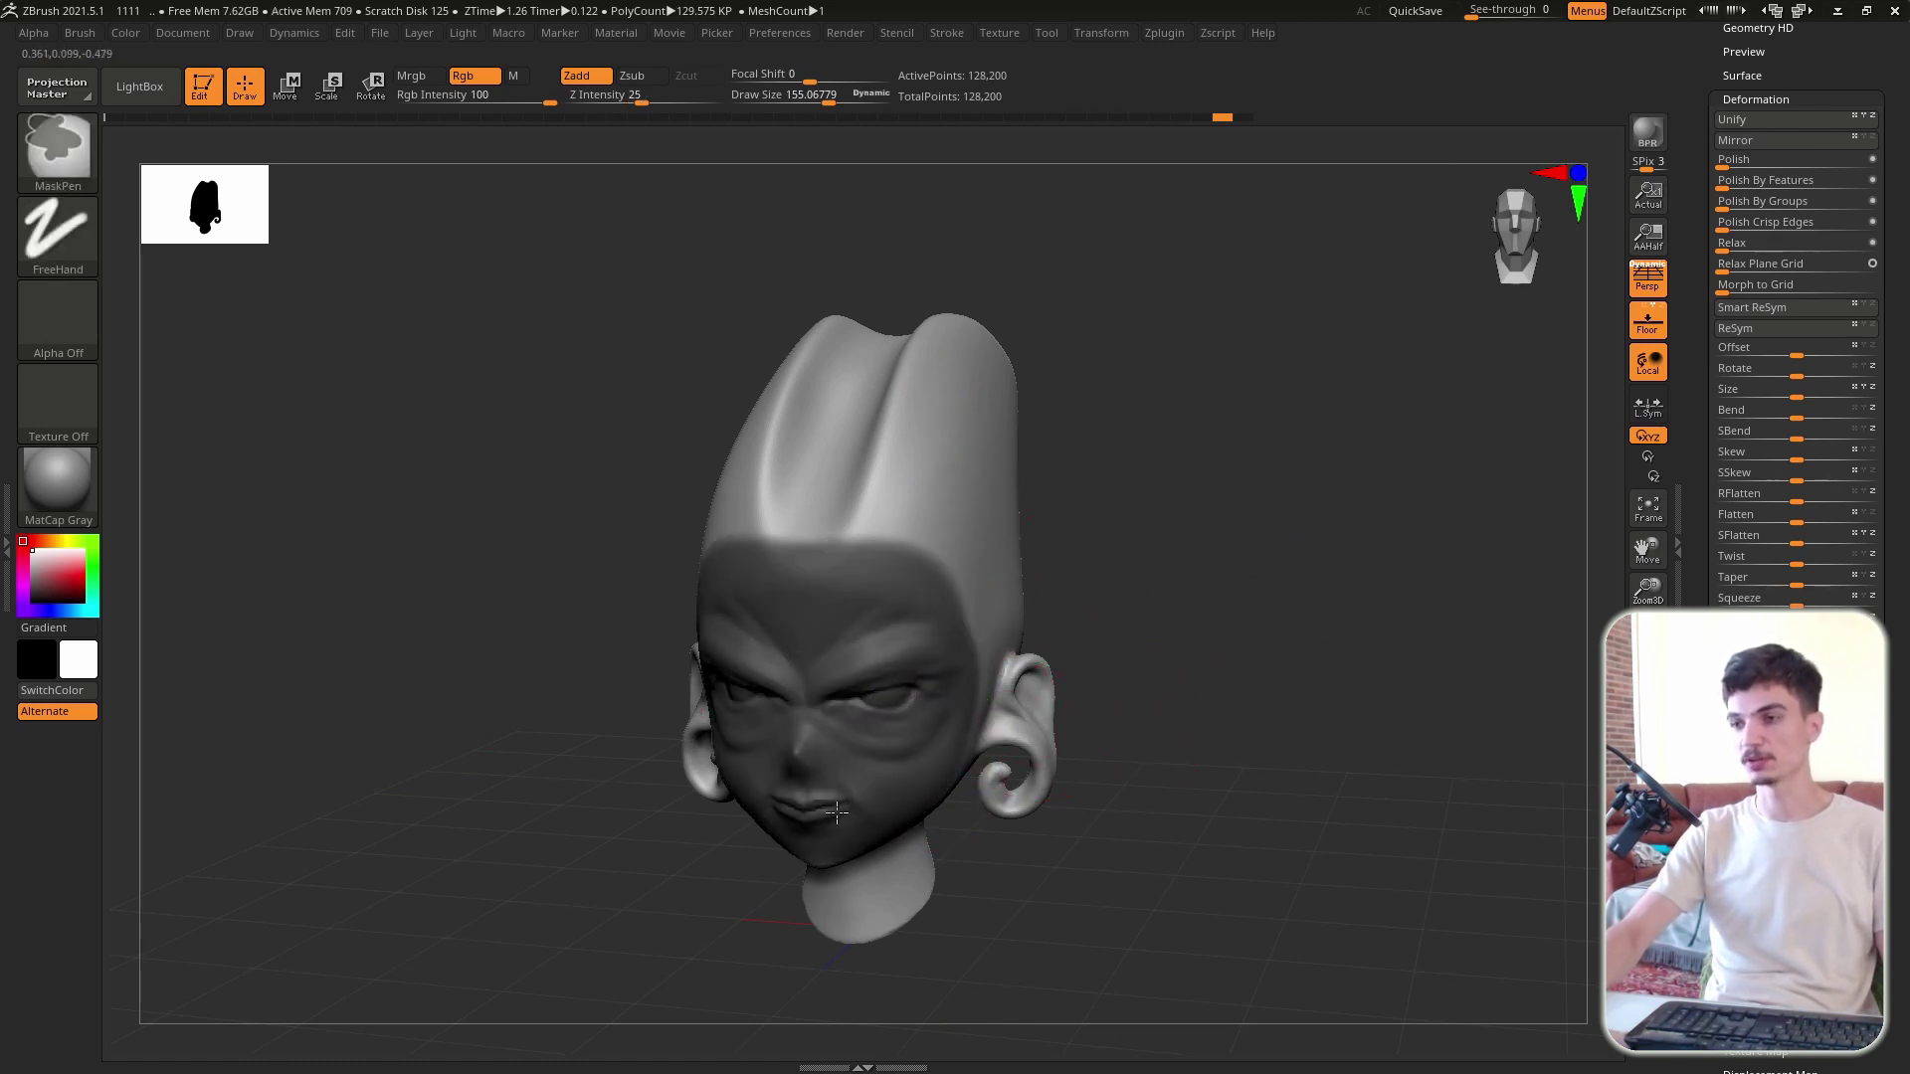
{"action": "left_click", "coordinate": [1233, 559], "text": "ctrl"}
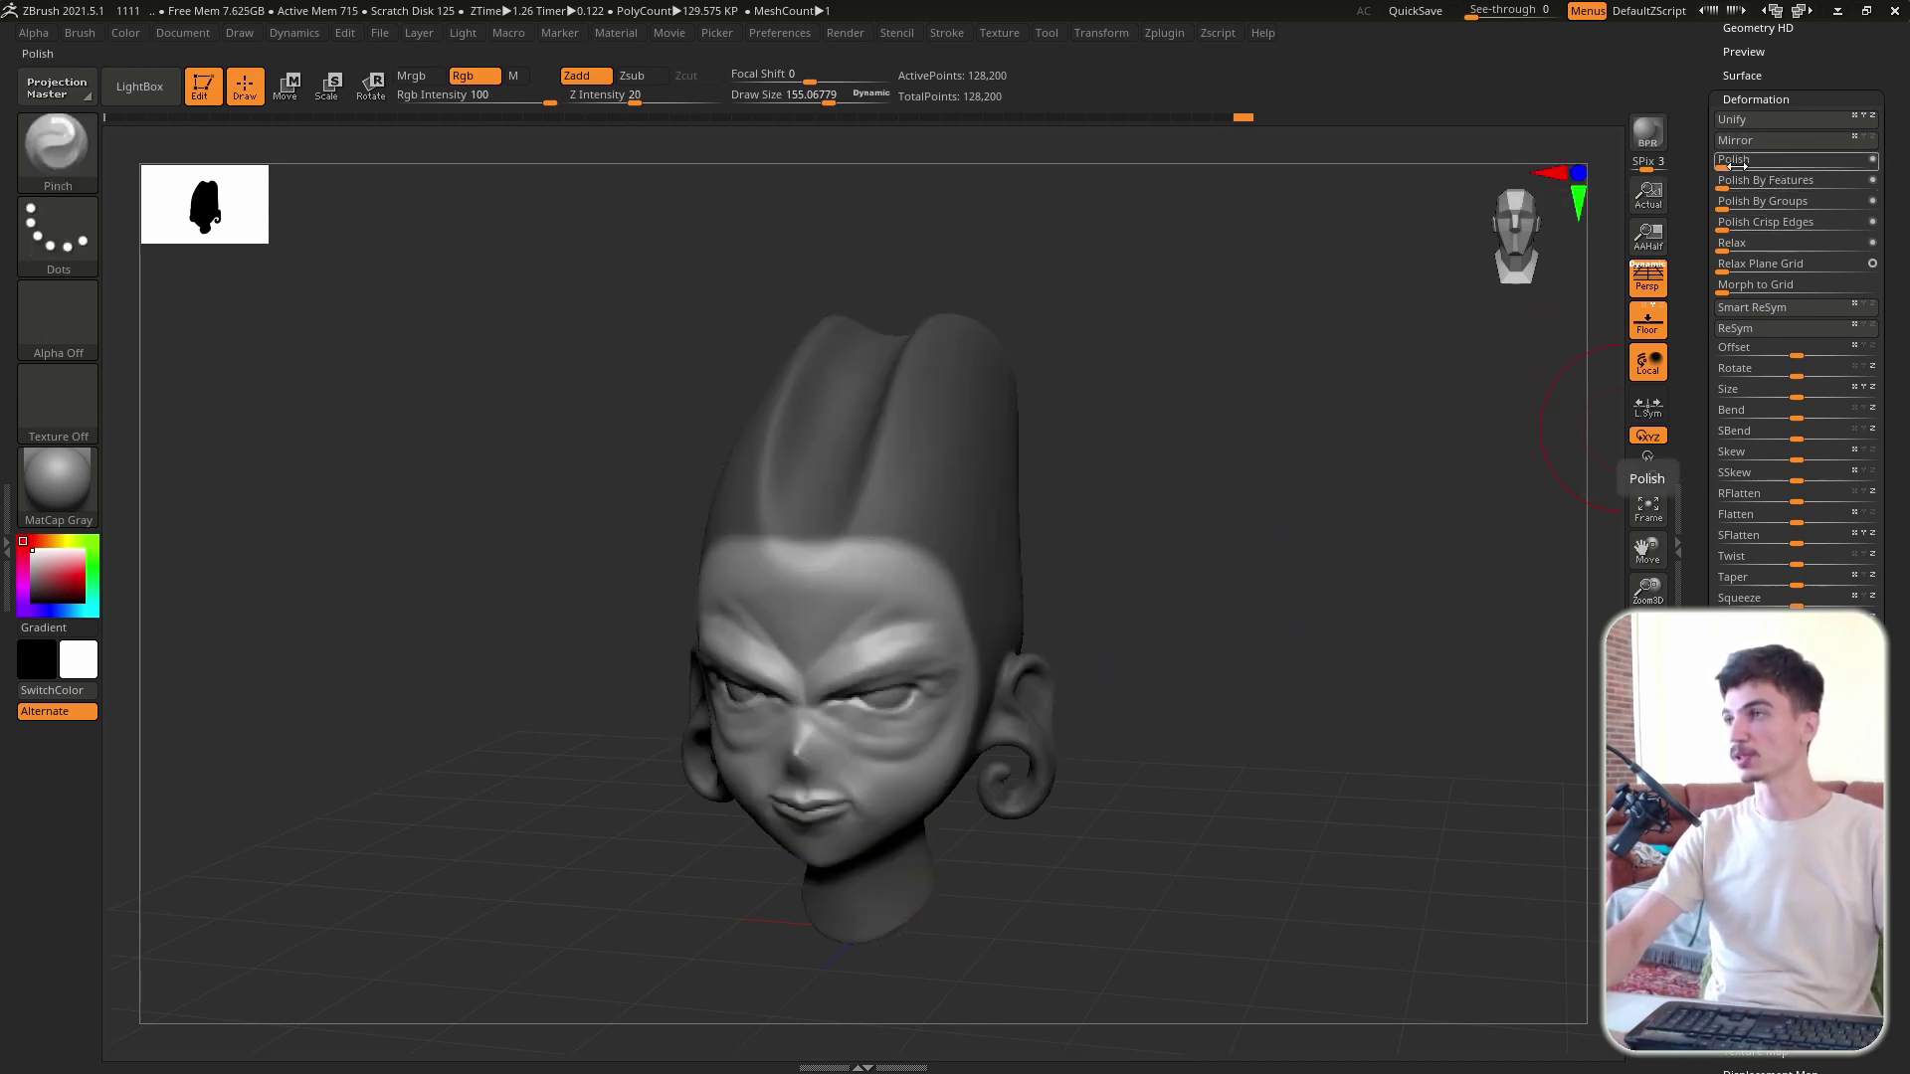
{"action": "left_click_drag", "start_coordinate": [1732, 161], "coordinate": [1824, 164]}
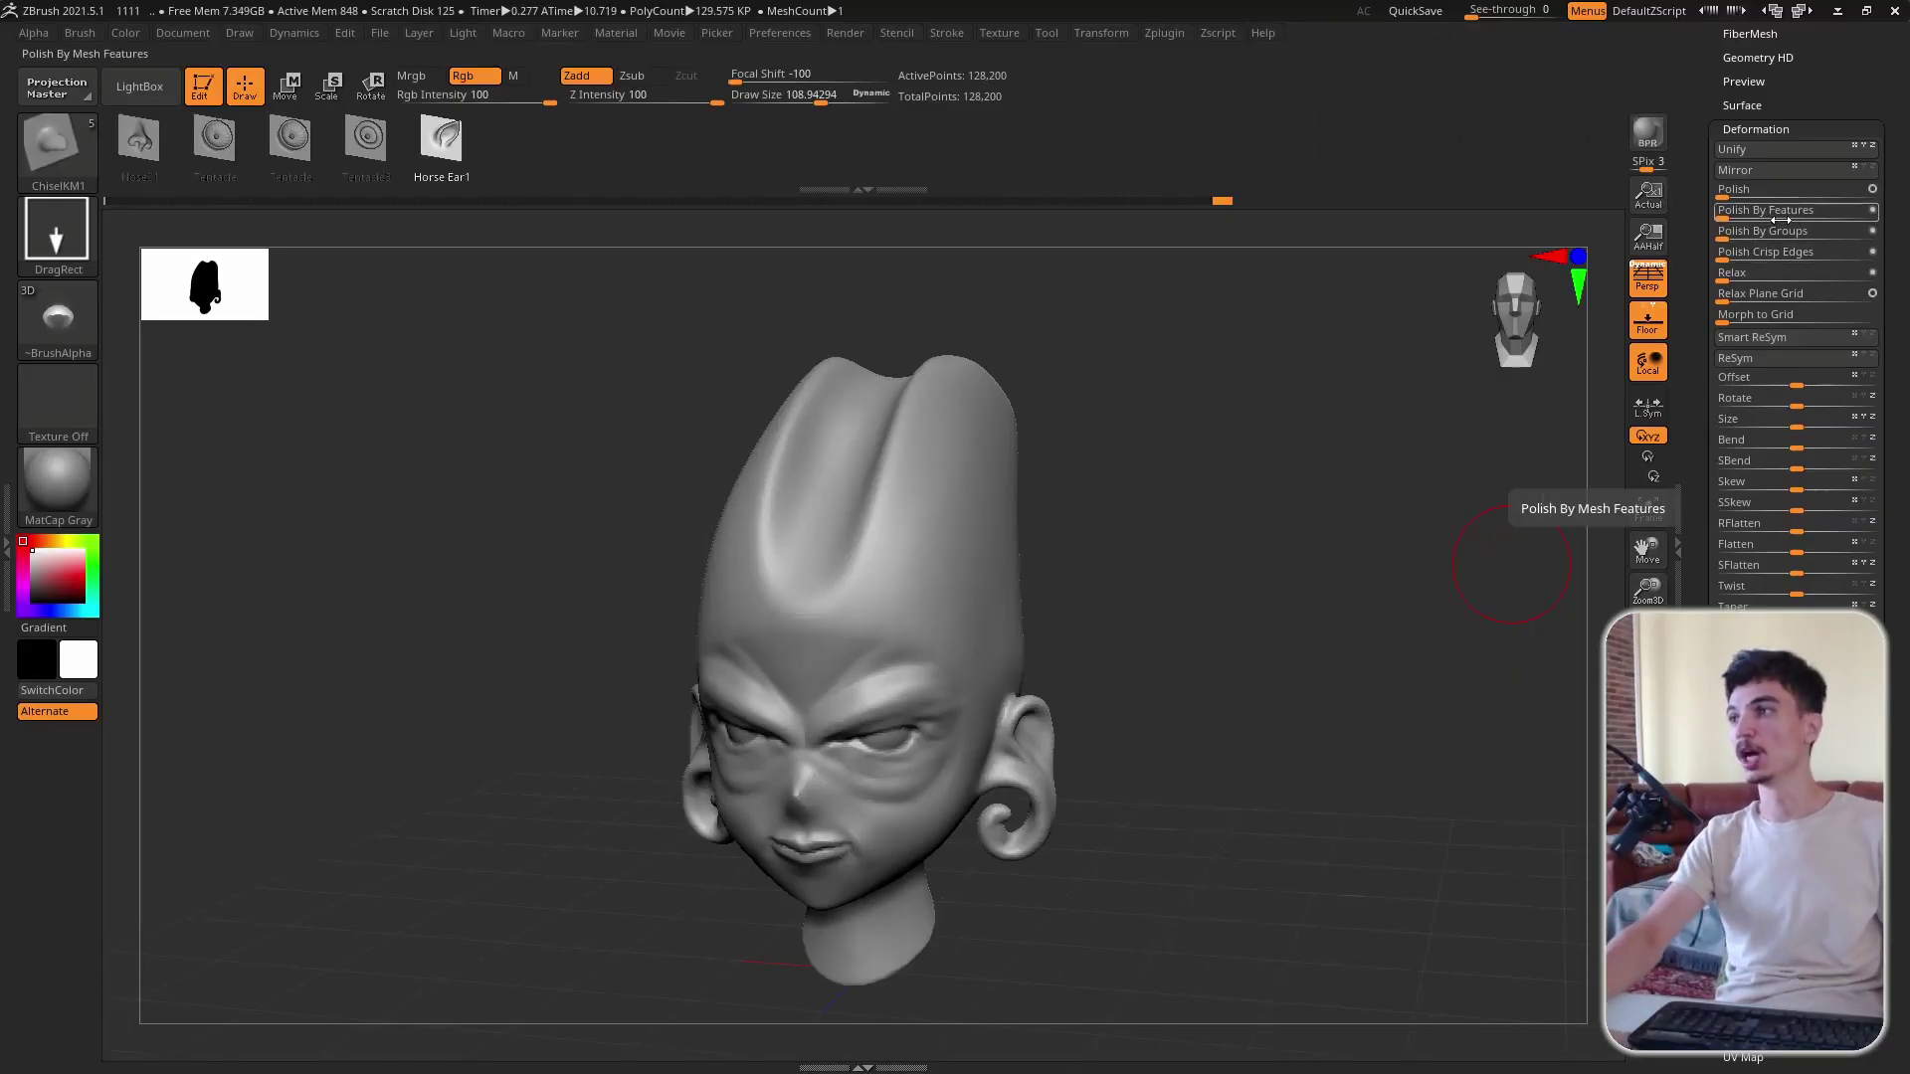
{"action": "left_click", "coordinate": [1737, 214]}
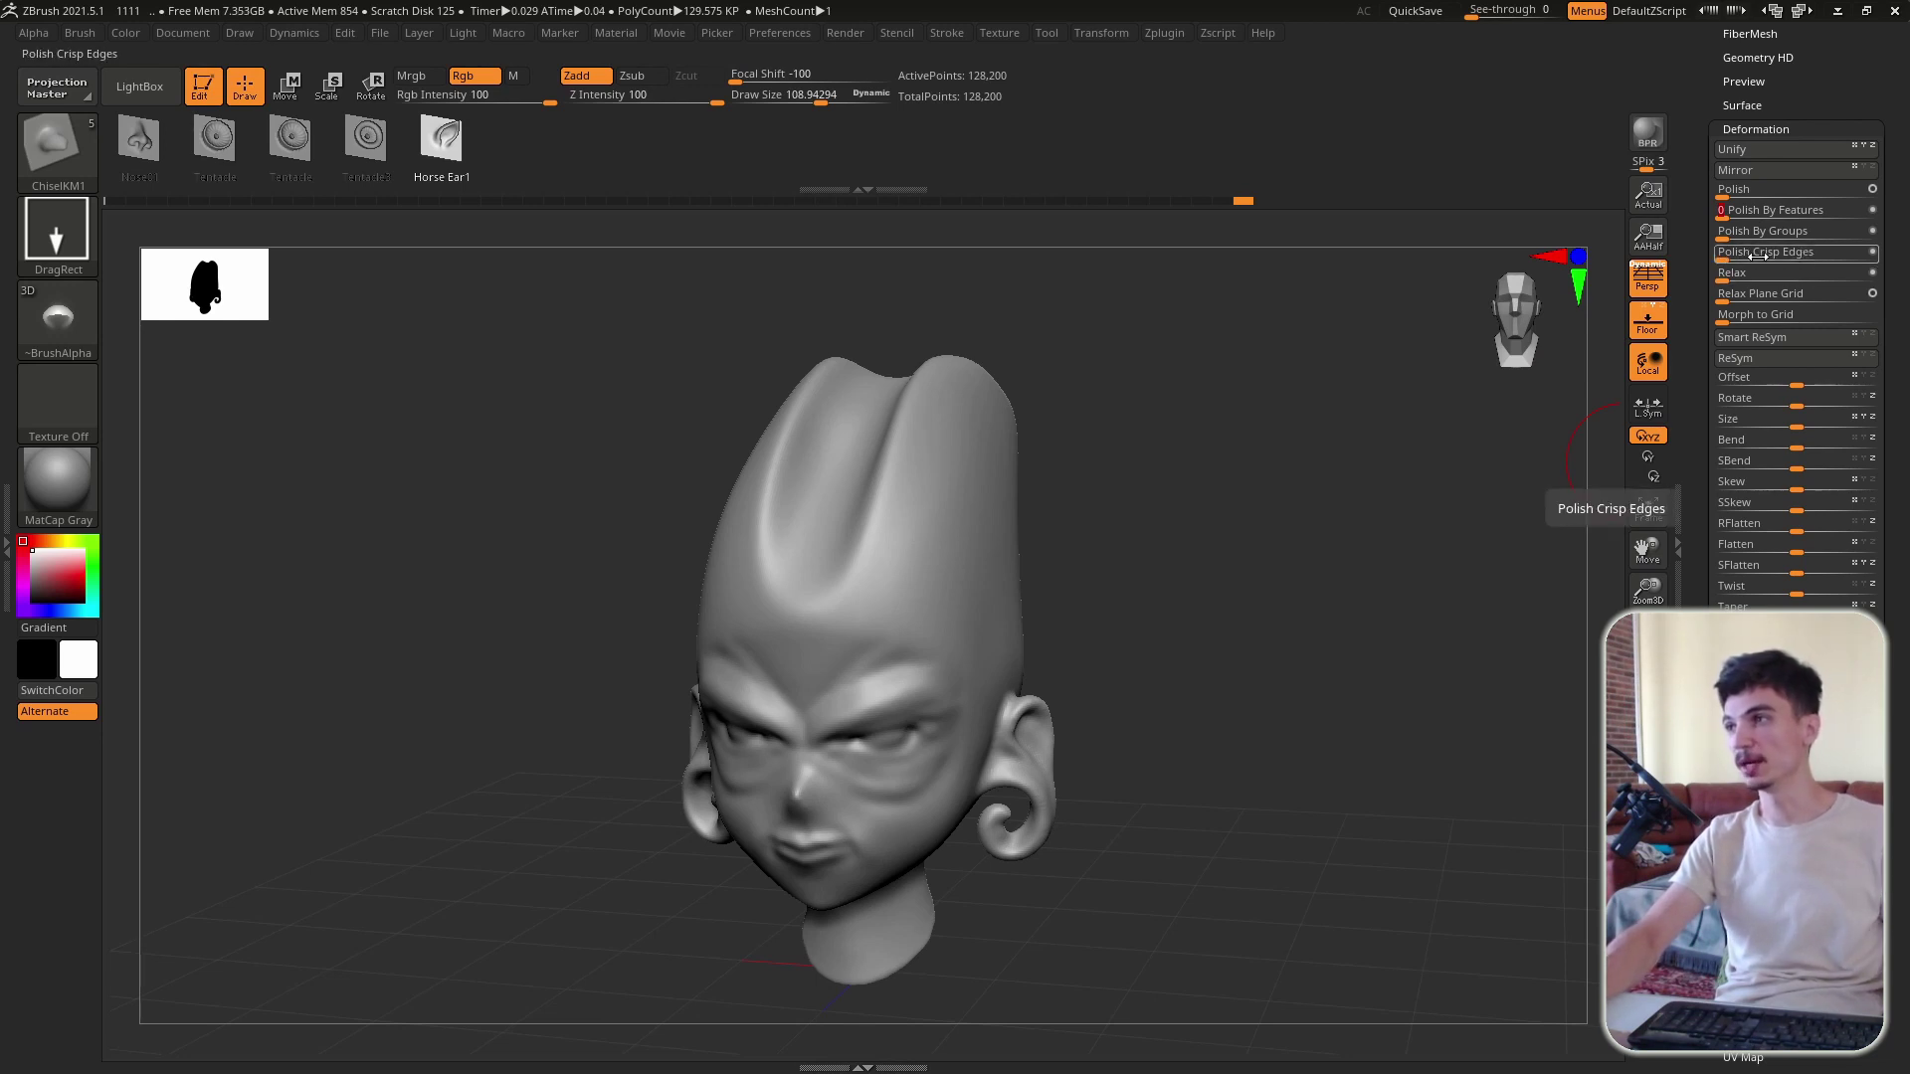
{"action": "key", "text": "ctrl"}
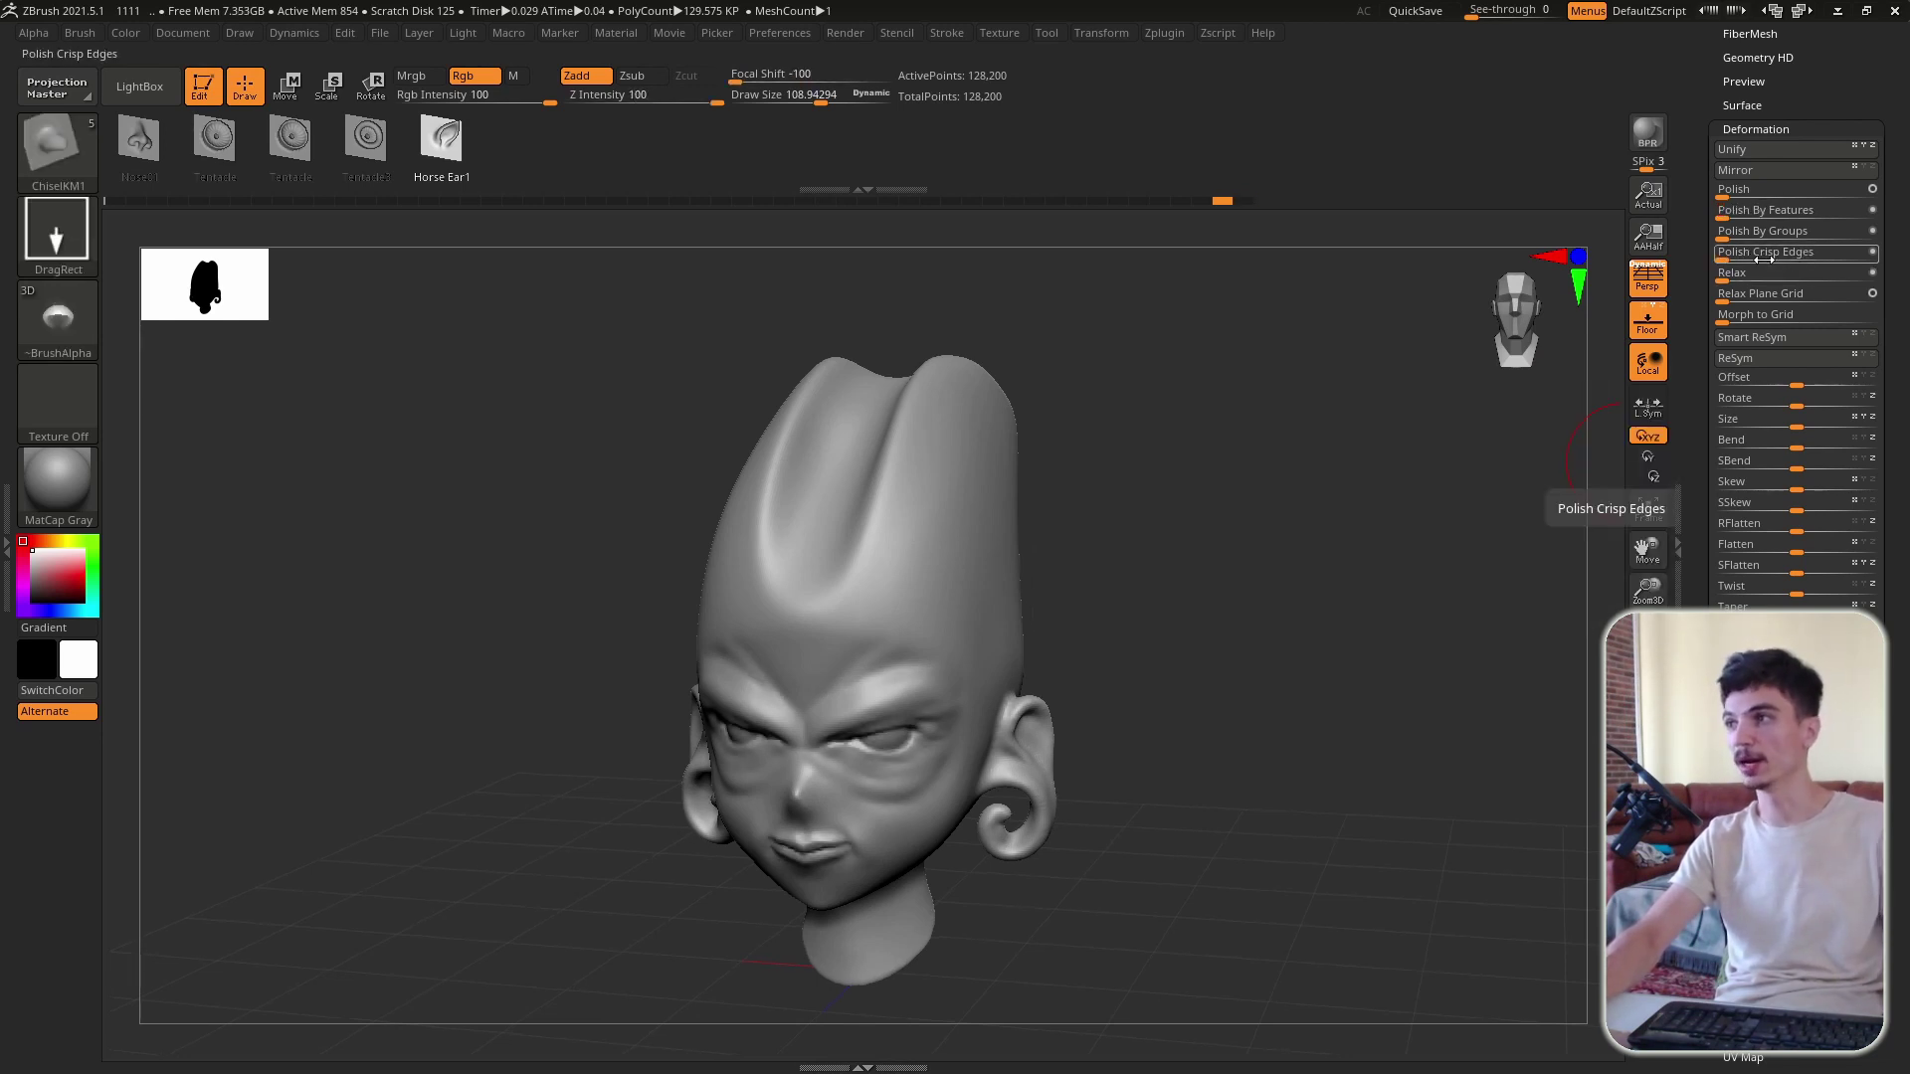
{"action": "left_click", "coordinate": [1724, 255]}
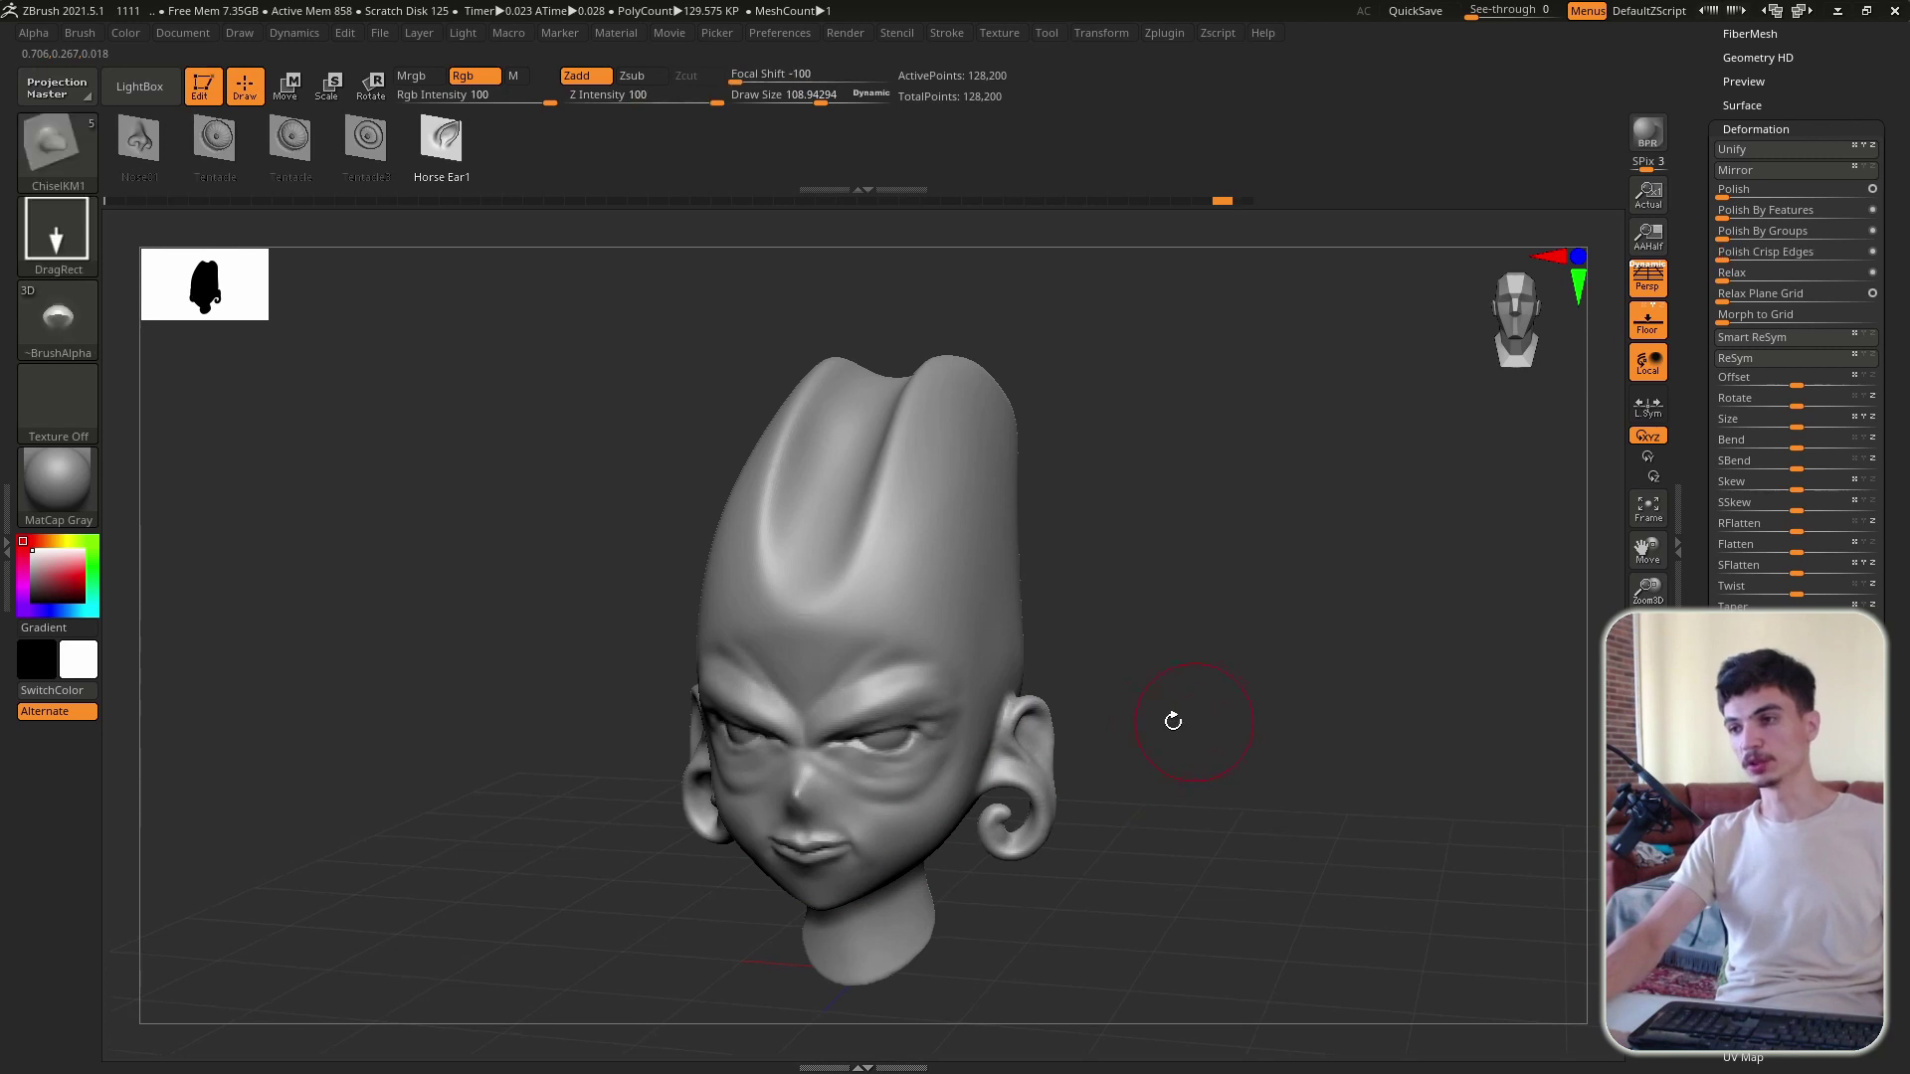
Step: Enlarge the brush, turn on PolyF wireframe, and zoom in on the forehead
{"action": "key", "text": "s"}
{"action": "left_click_drag", "start_coordinate": [983, 693], "coordinate": [995, 694]}
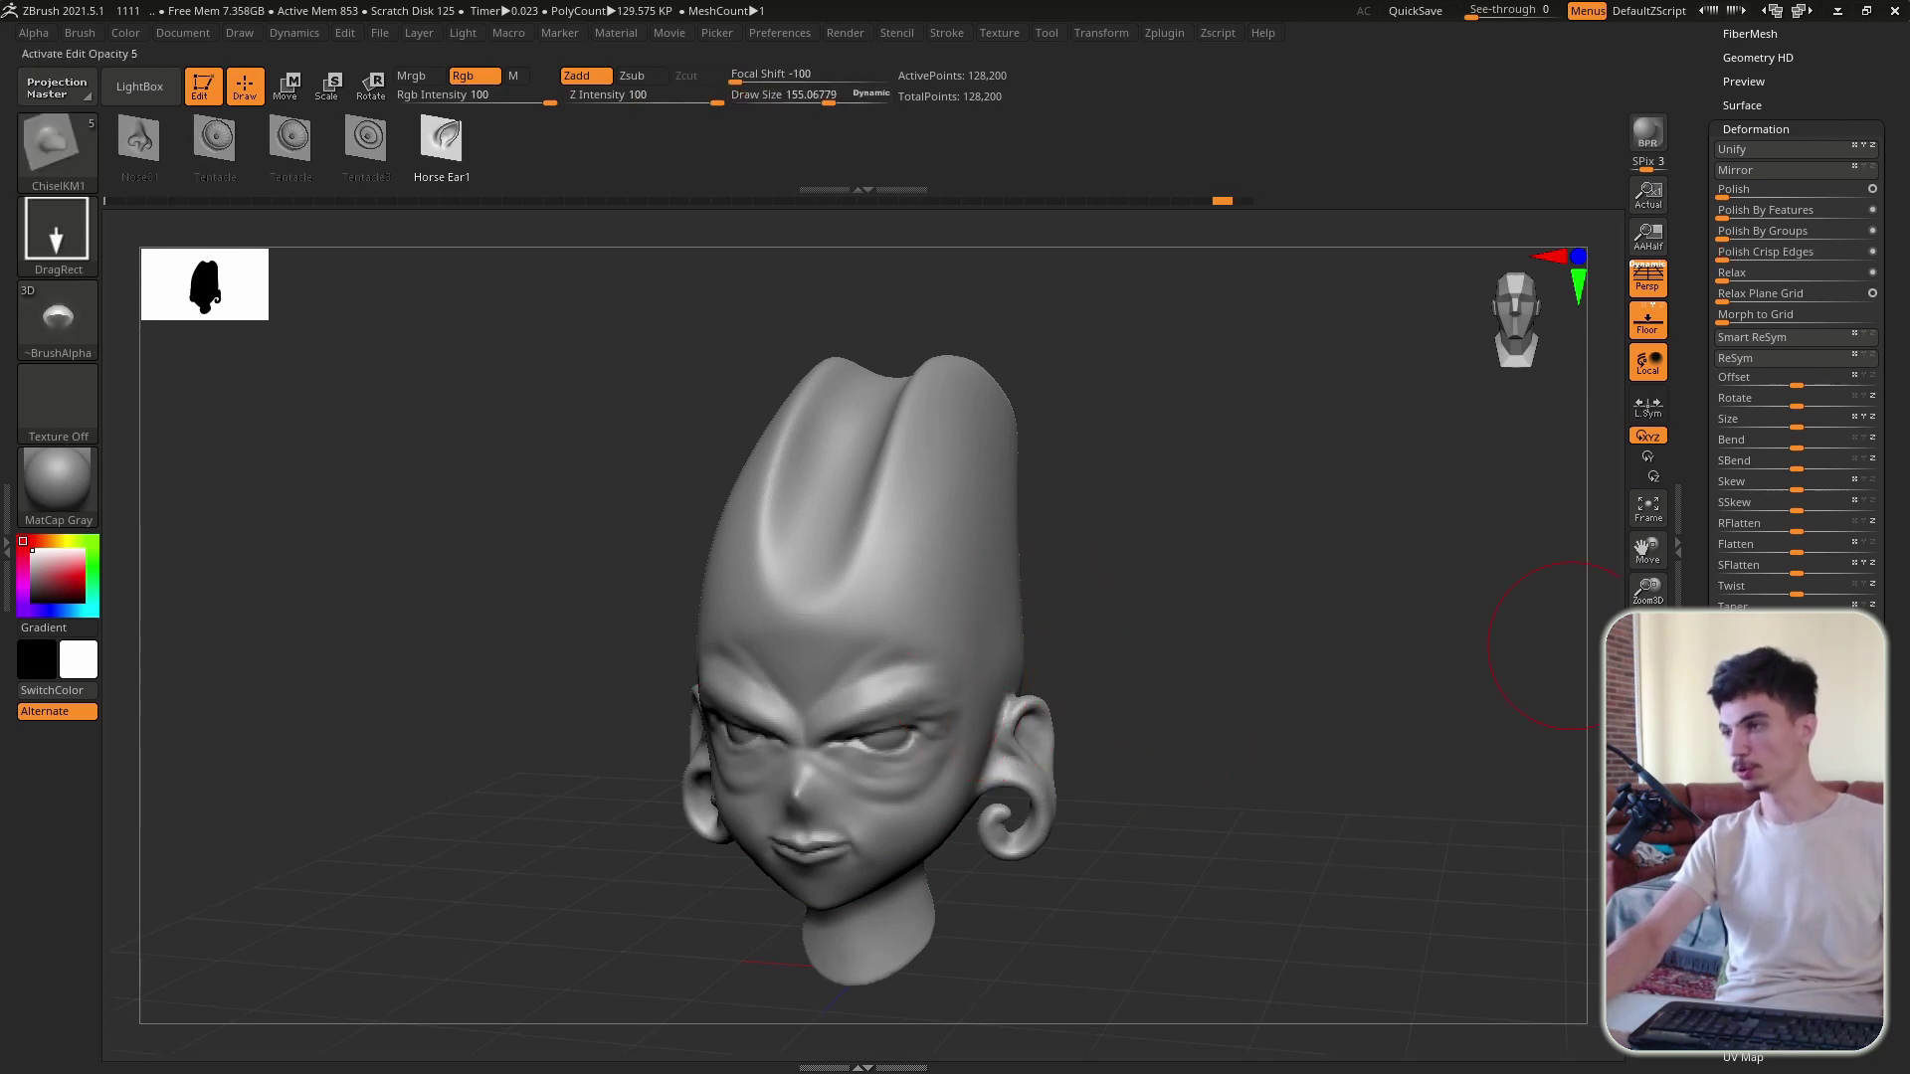
{"action": "left_click", "coordinate": [1646, 677]}
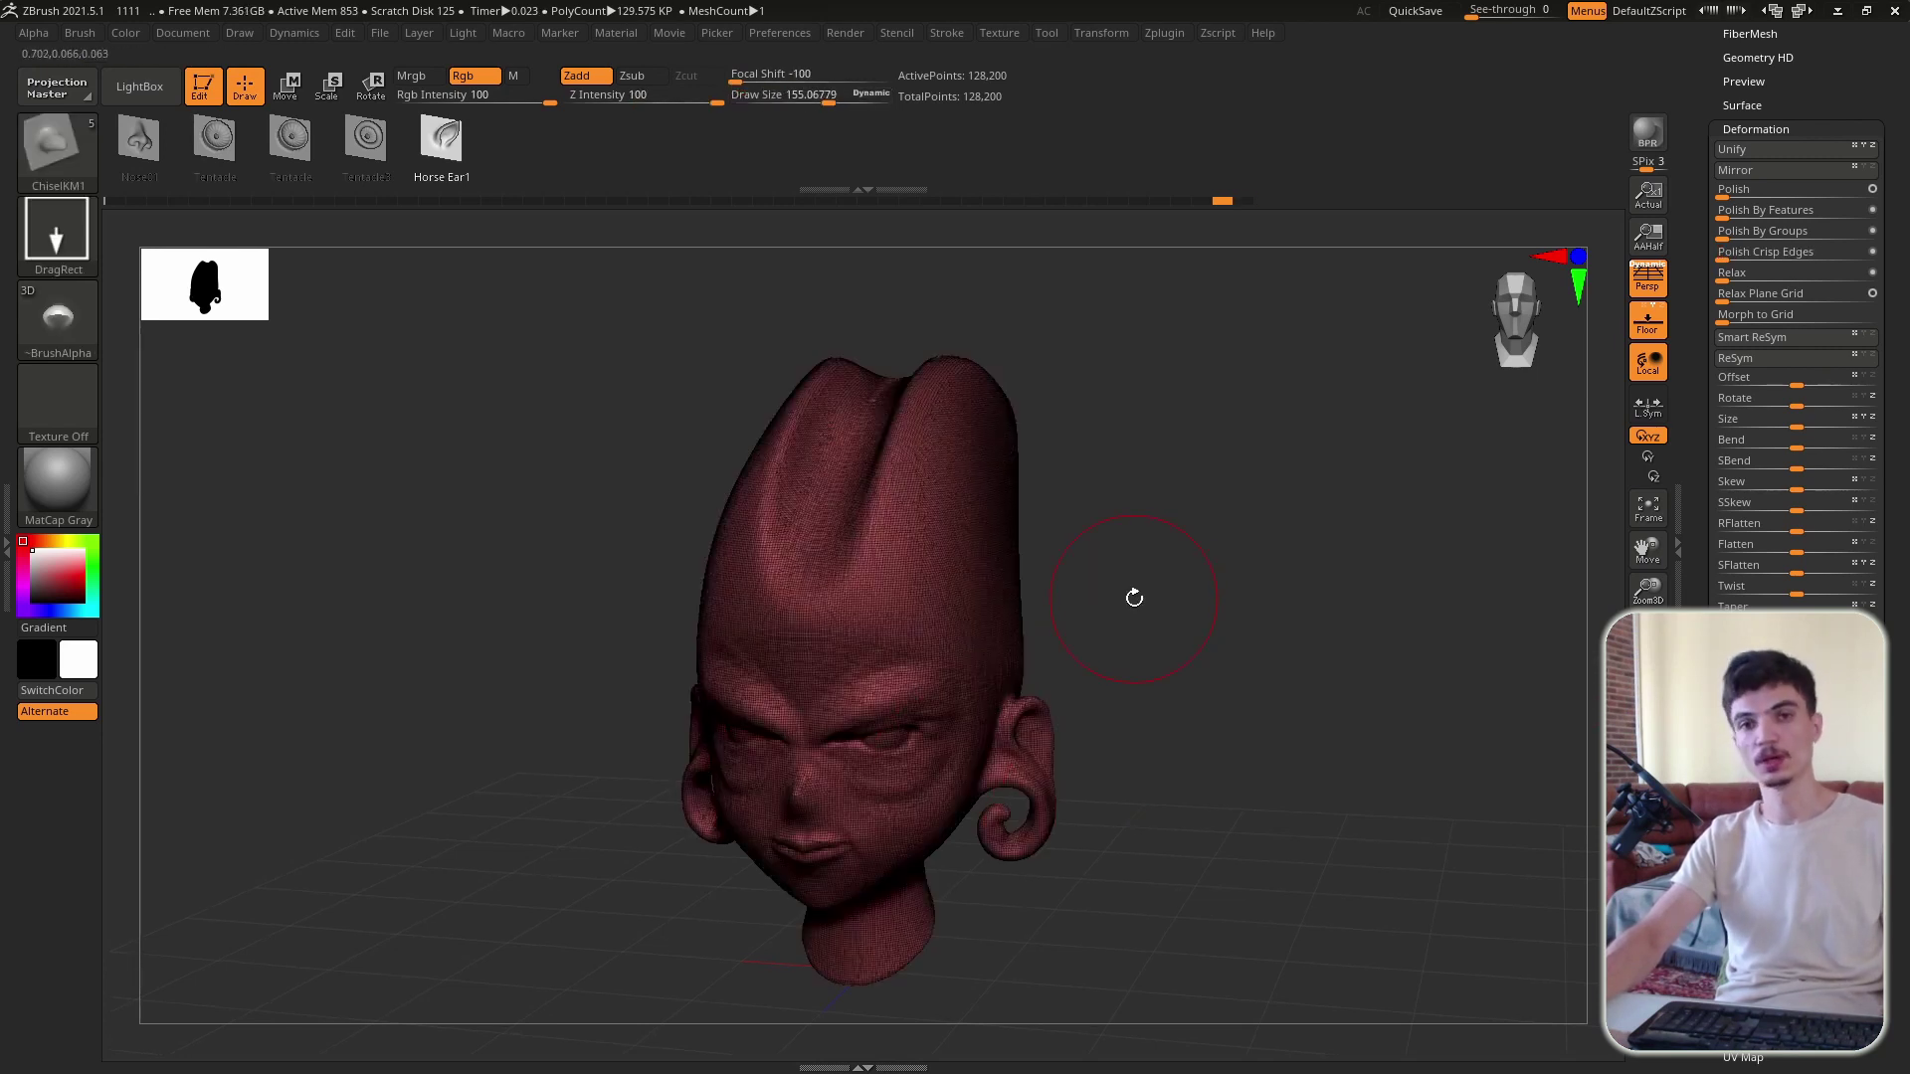
{"action": "key", "text": "ctrl"}
{"action": "right_click_drag", "start_coordinate": [1093, 557], "coordinate": [1308, 679], "text": "ctrl"}
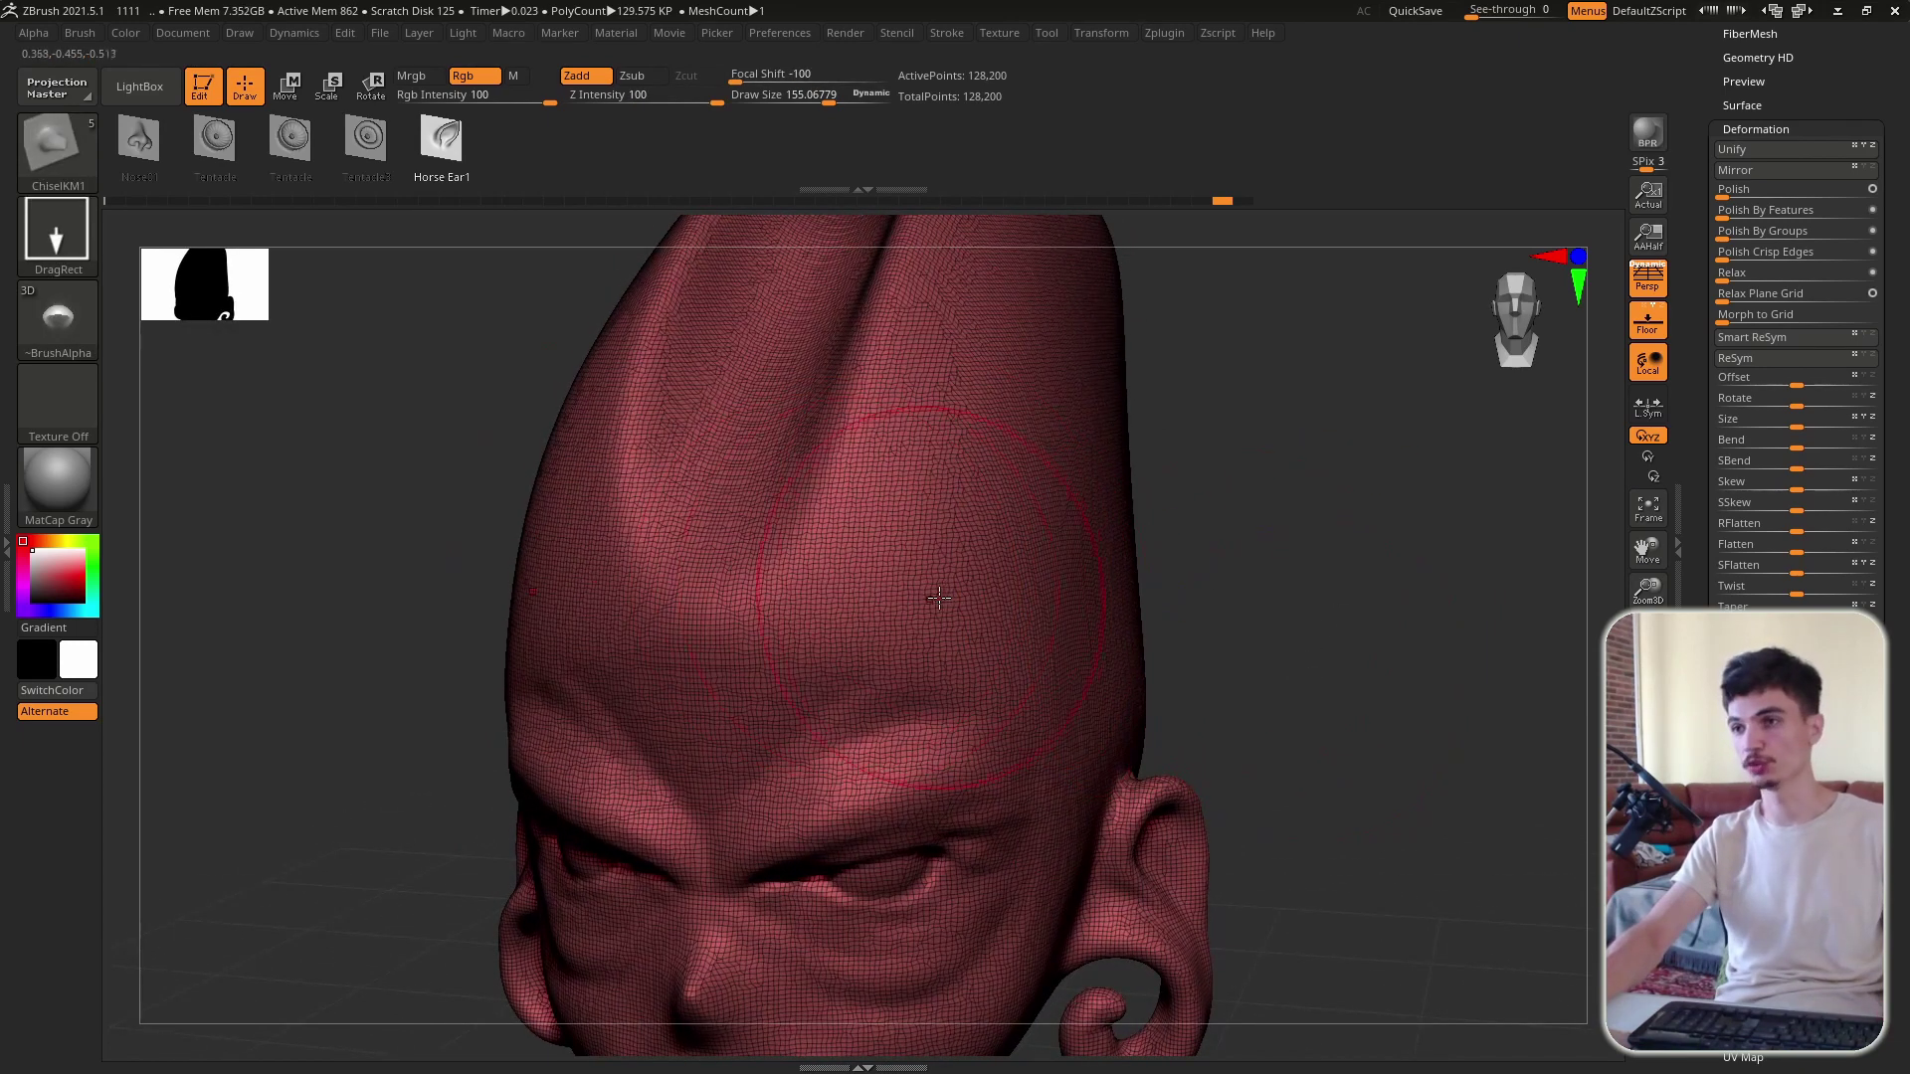
Step: Mask a U-shaped forehead area, make it a polygroup, and apply Polish By Groups
{"action": "key", "text": "ctrl"}
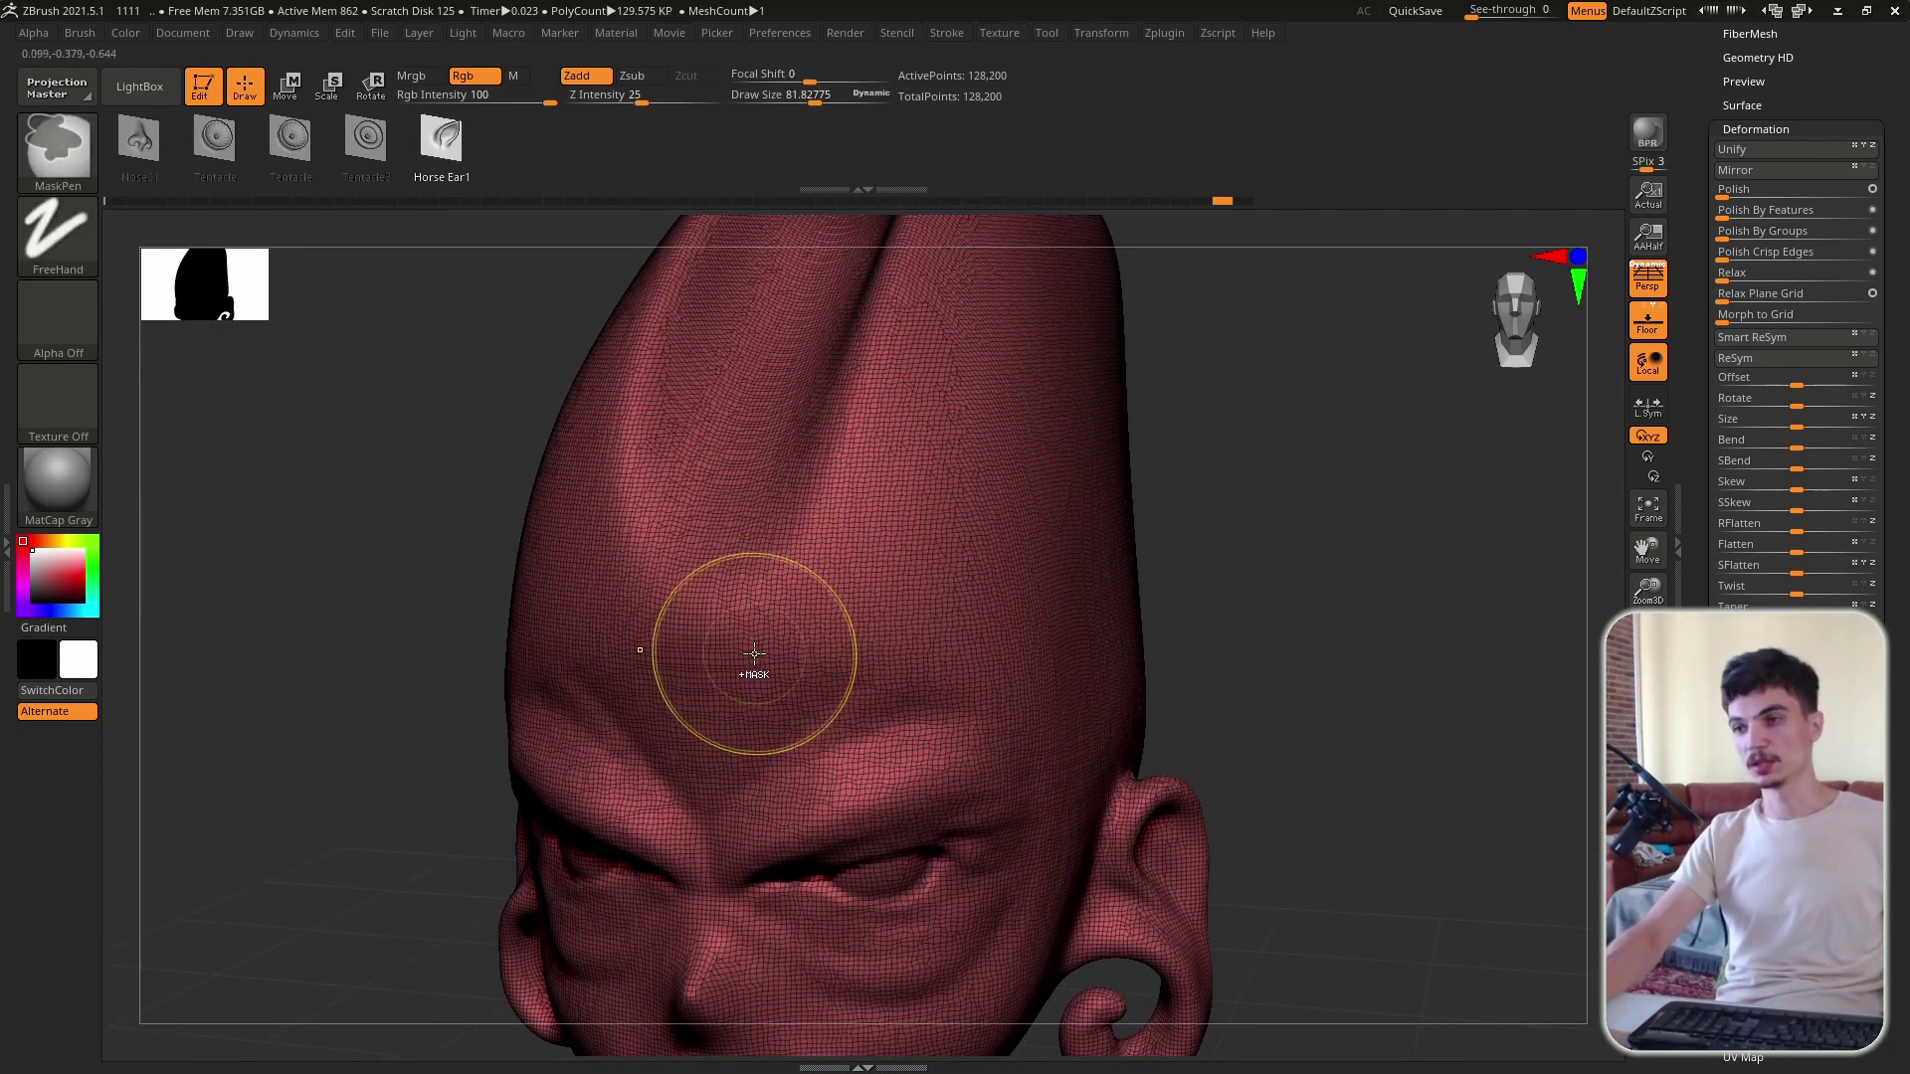
{"action": "mouse_move", "coordinate": [754, 653]}
{"action": "left_mouse_down", "text": "ctrl"}
{"action": "mouse_move", "coordinate": [653, 648]}
{"action": "mouse_move", "coordinate": [960, 320]}
{"action": "mouse_move", "coordinate": [887, 461]}
{"action": "mouse_move", "coordinate": [982, 470]}
{"action": "left_mouse_up", "text": "ctrl"}
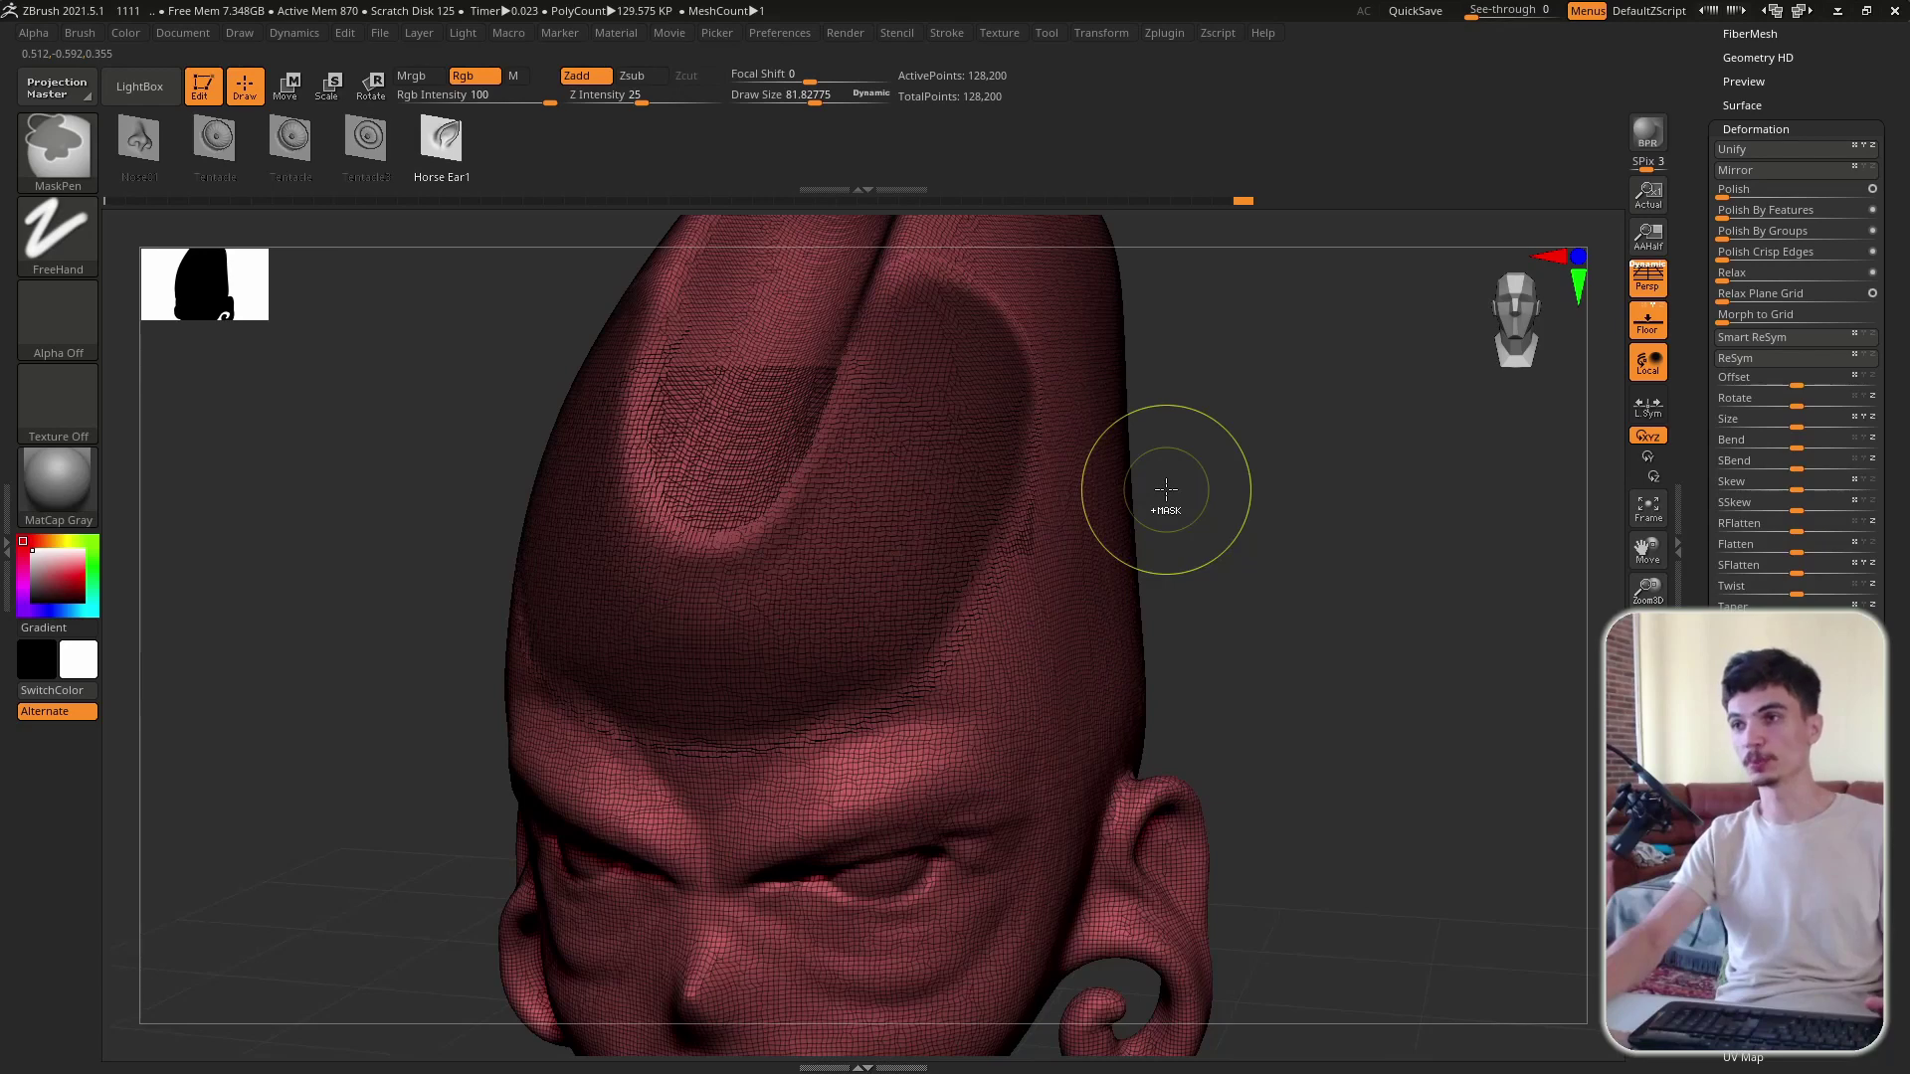
{"action": "key", "text": "ctrl+w"}
{"action": "key", "text": "1"}
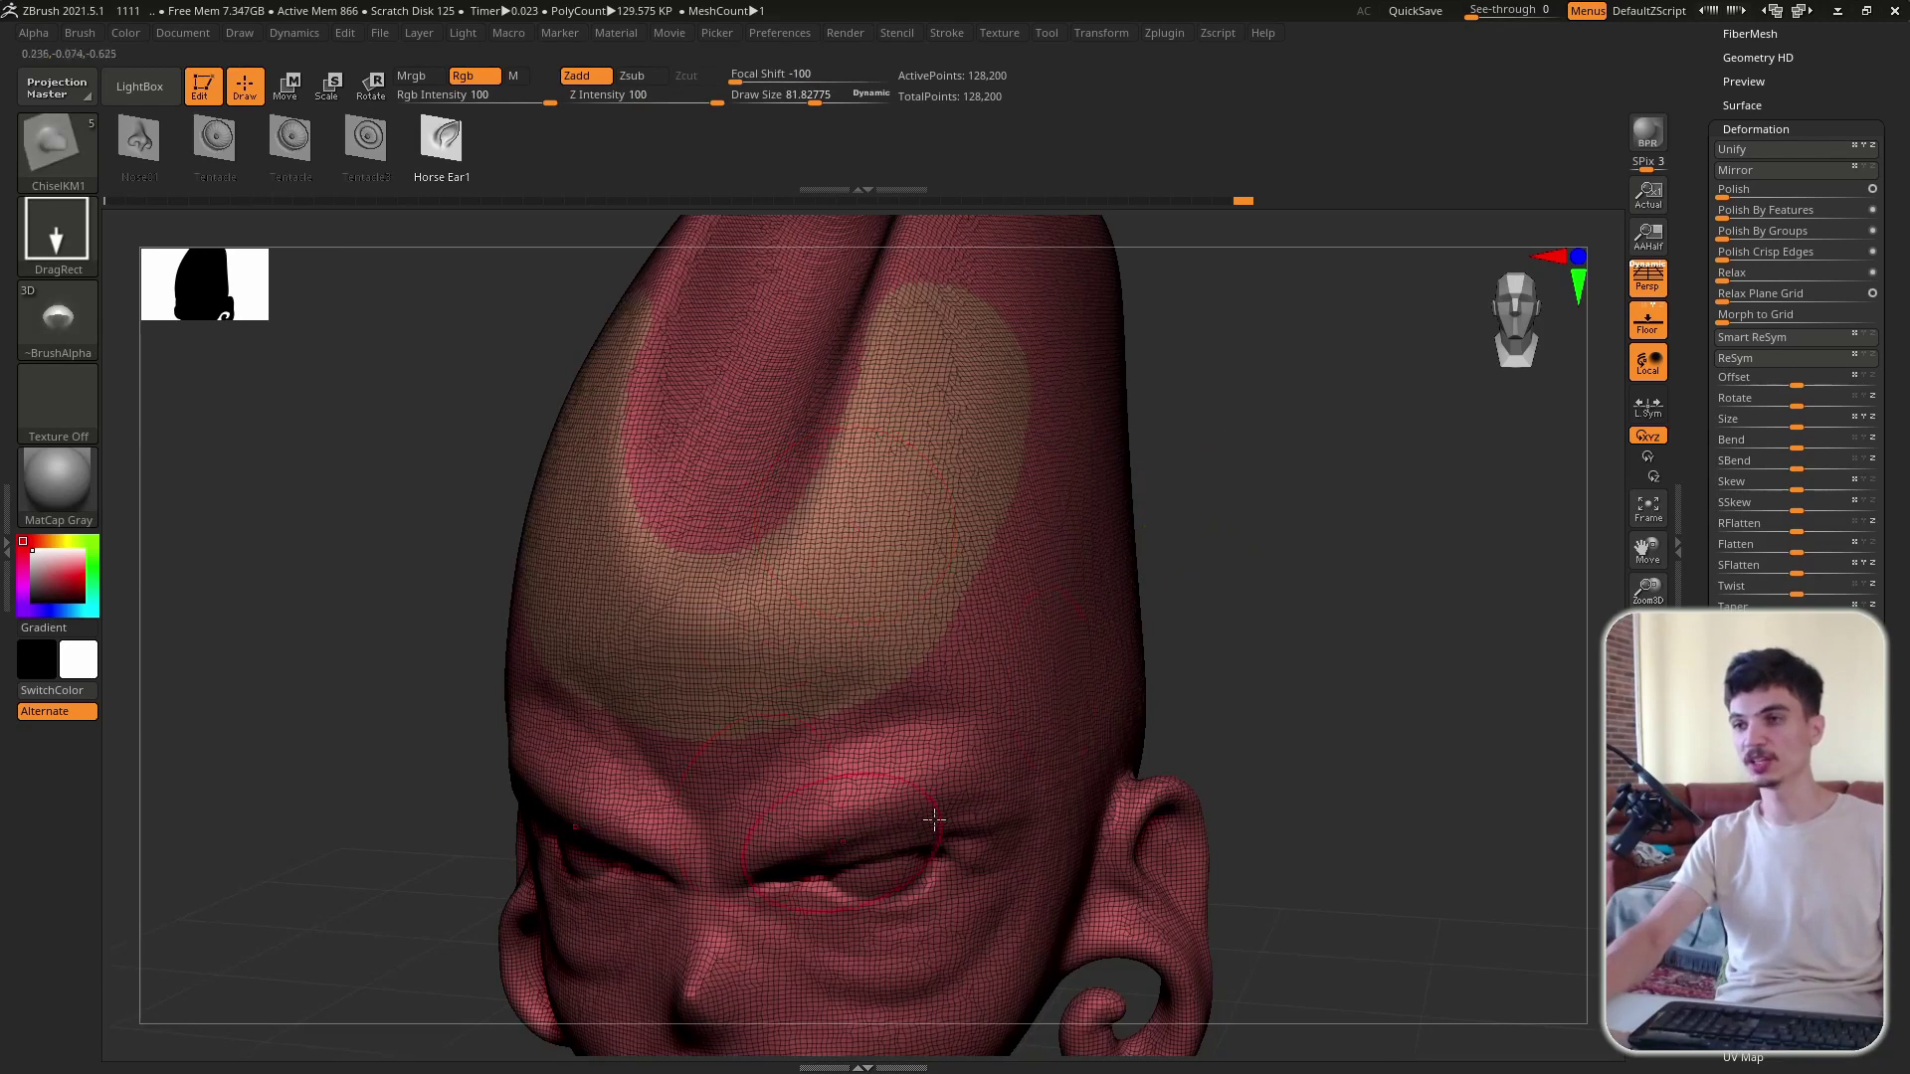
{"action": "key", "text": "ctrl+z"}
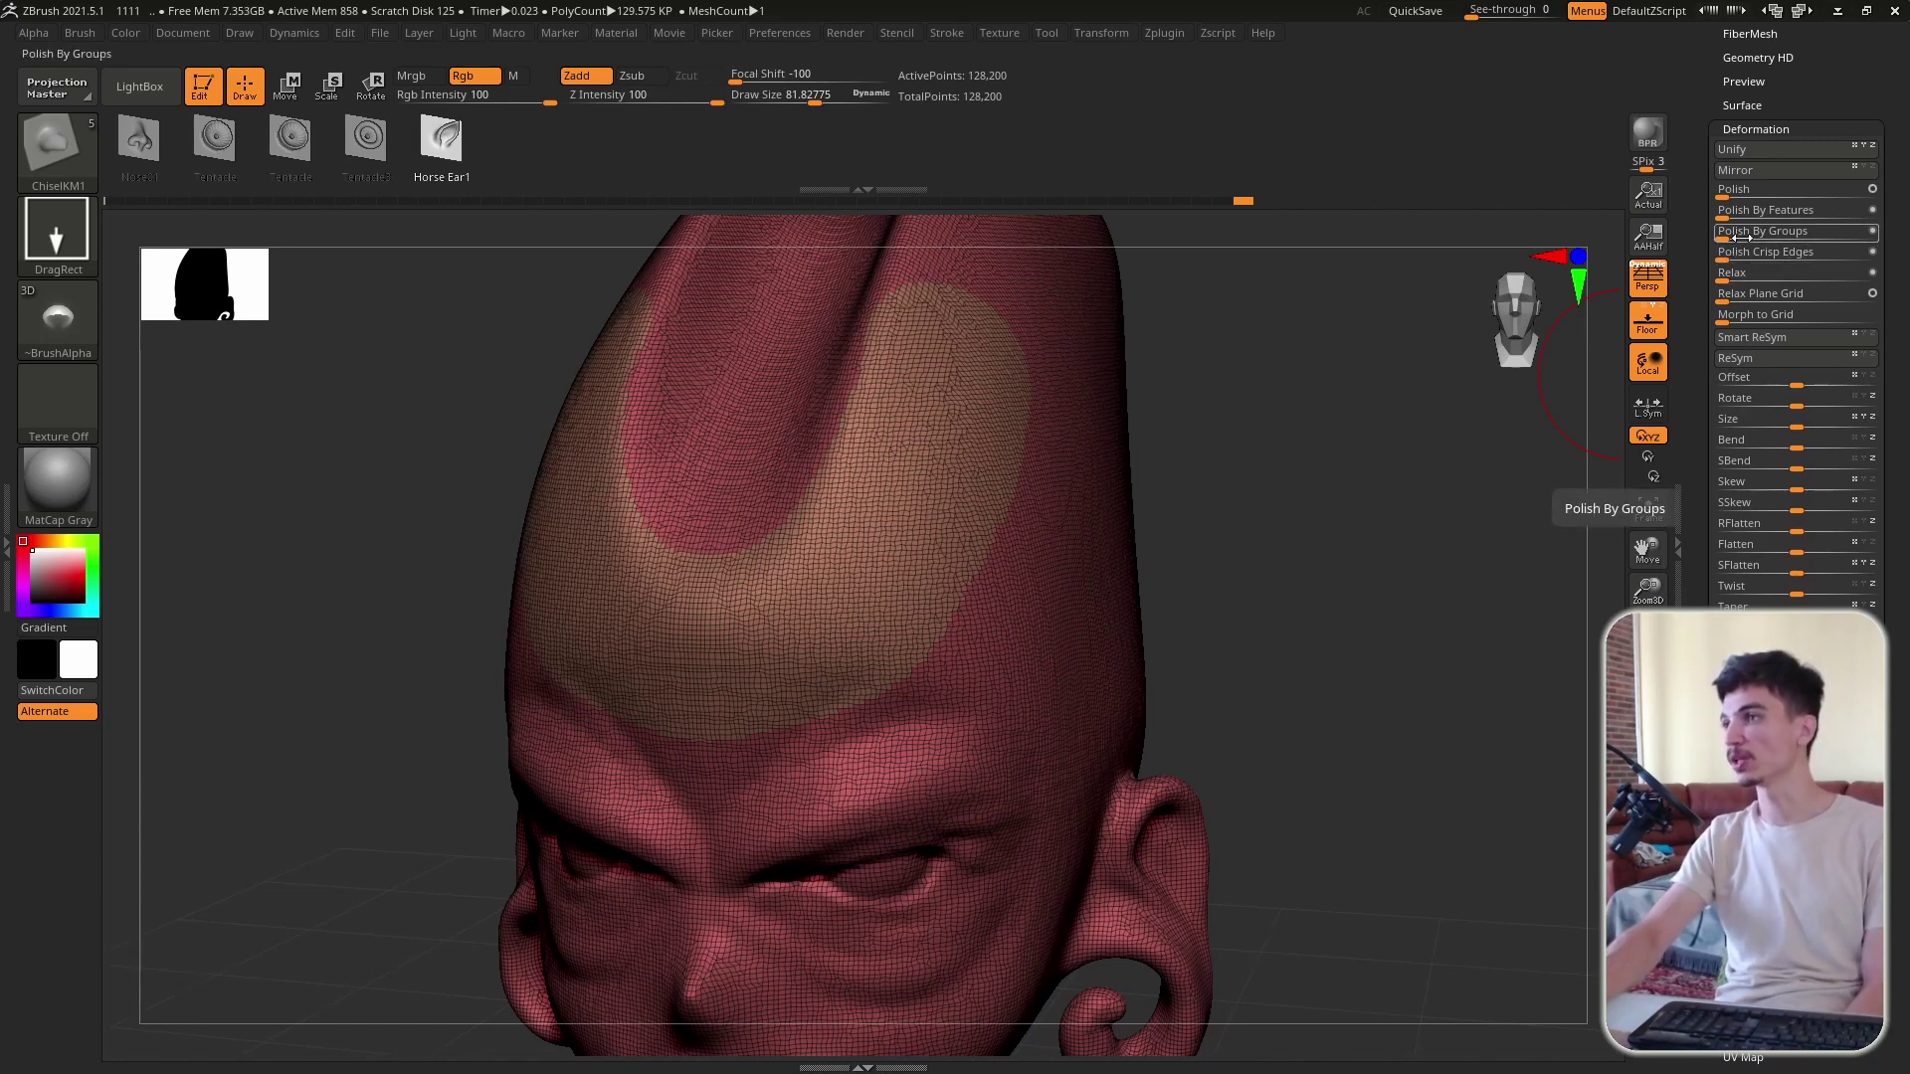
{"action": "left_click_drag", "start_coordinate": [1733, 236], "coordinate": [1885, 239]}
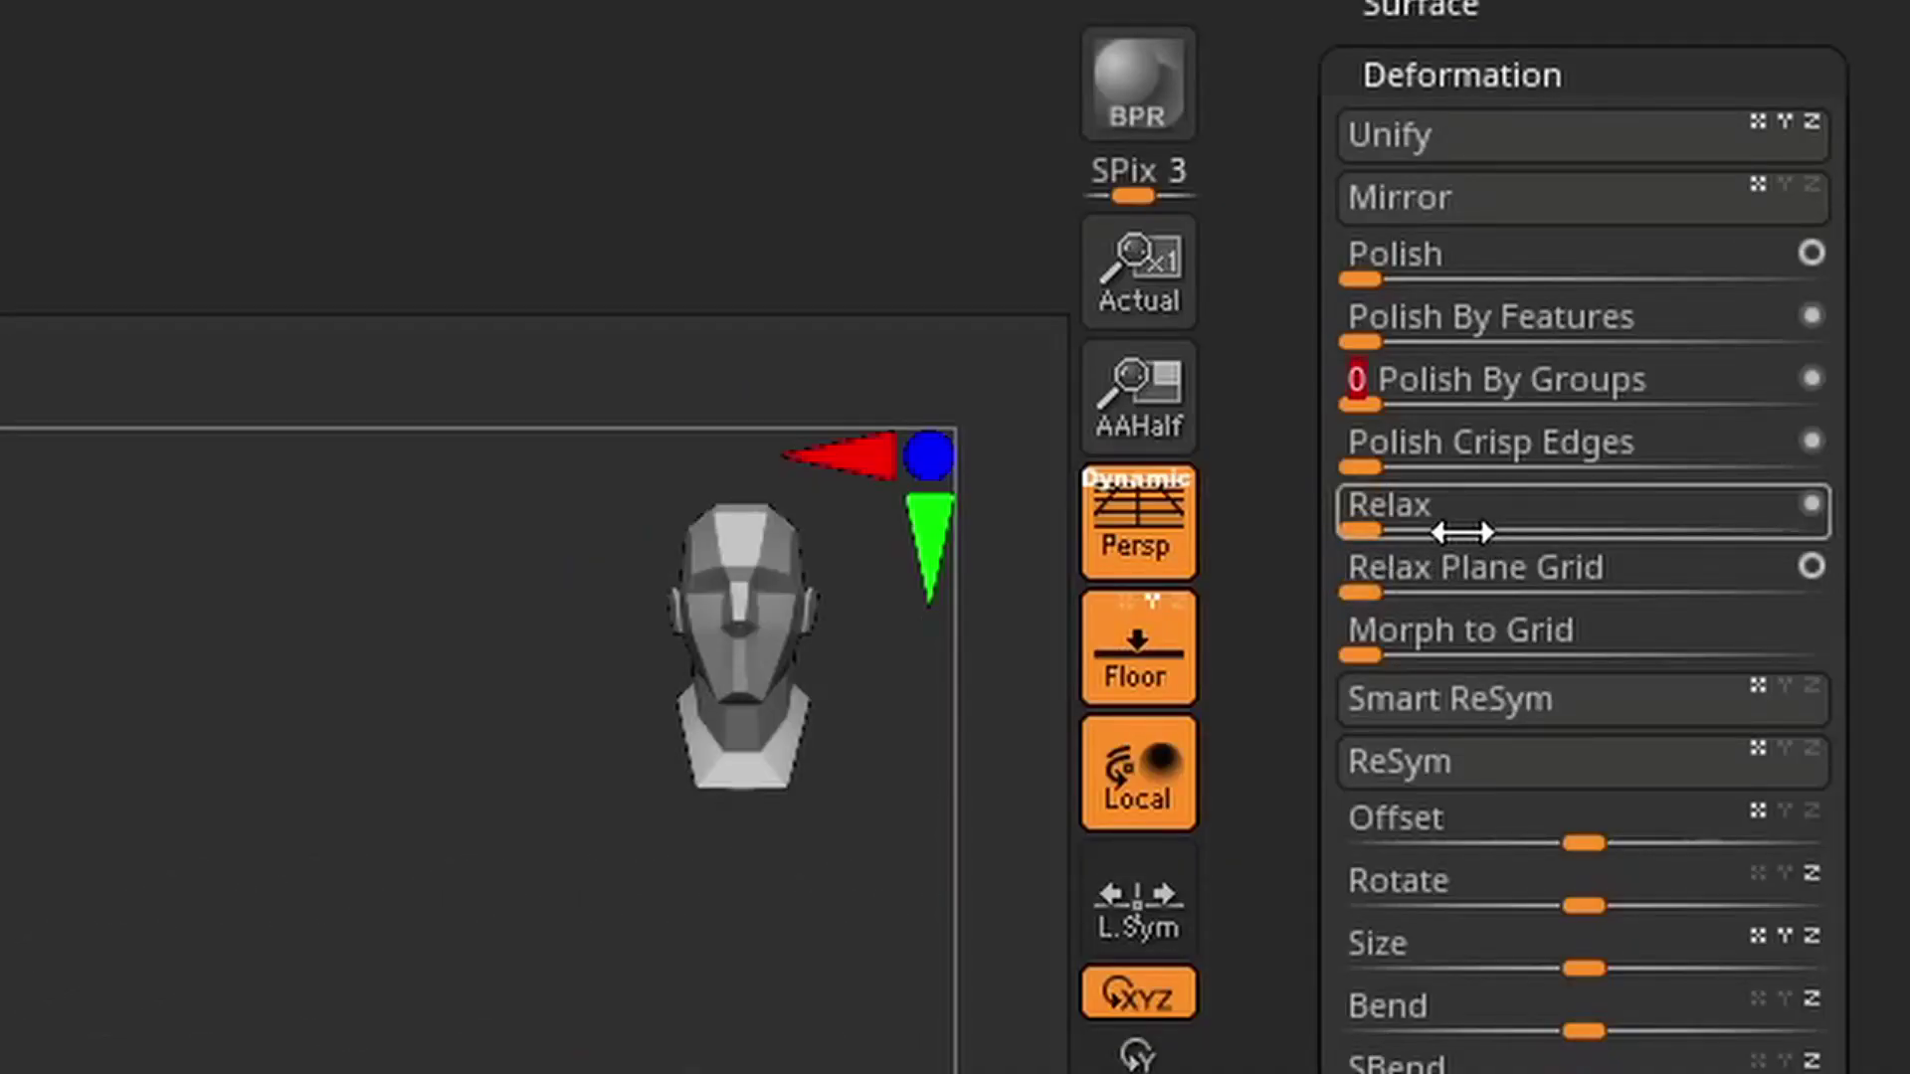
Step: Relax the head mesh and scrub the Undo History to compare earlier states
{"action": "left_click_drag", "start_coordinate": [1461, 532], "coordinate": [1493, 520]}
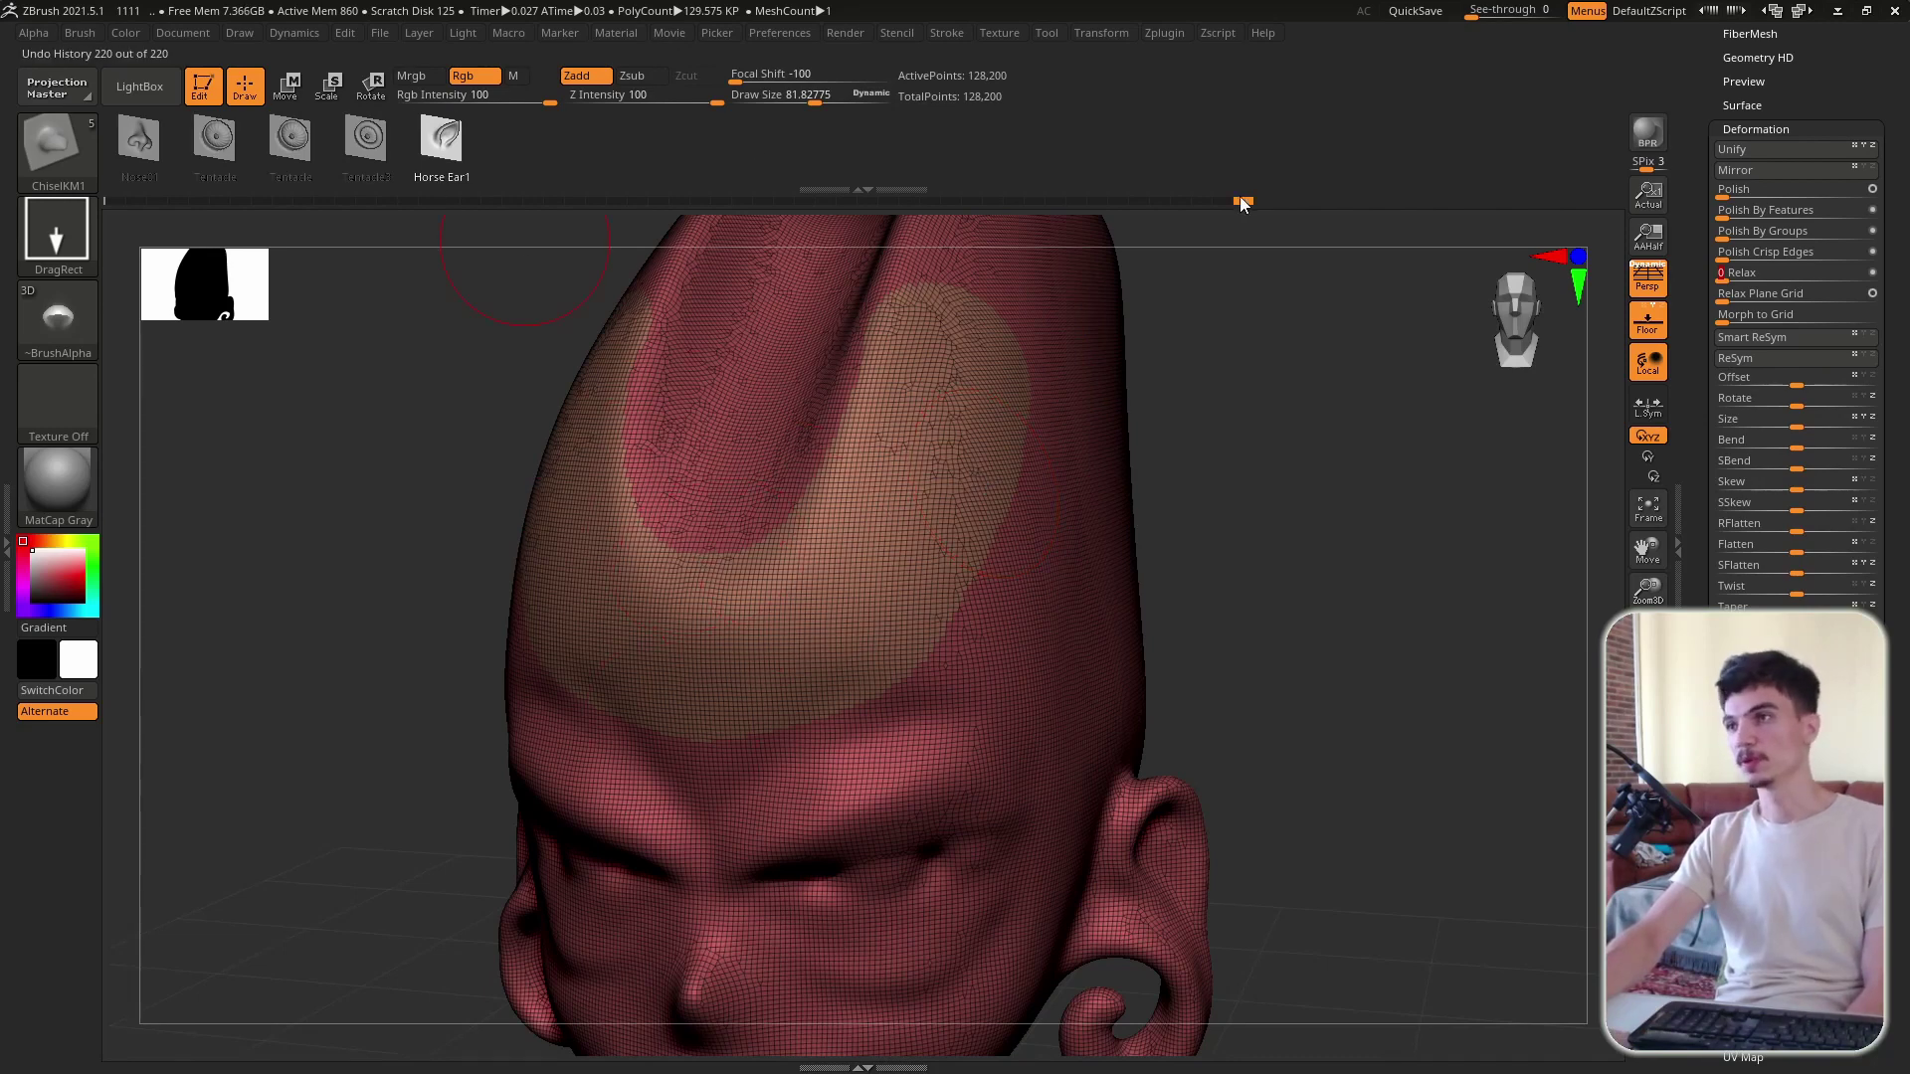
{"action": "left_click_drag", "start_coordinate": [1241, 204], "coordinate": [1243, 203]}
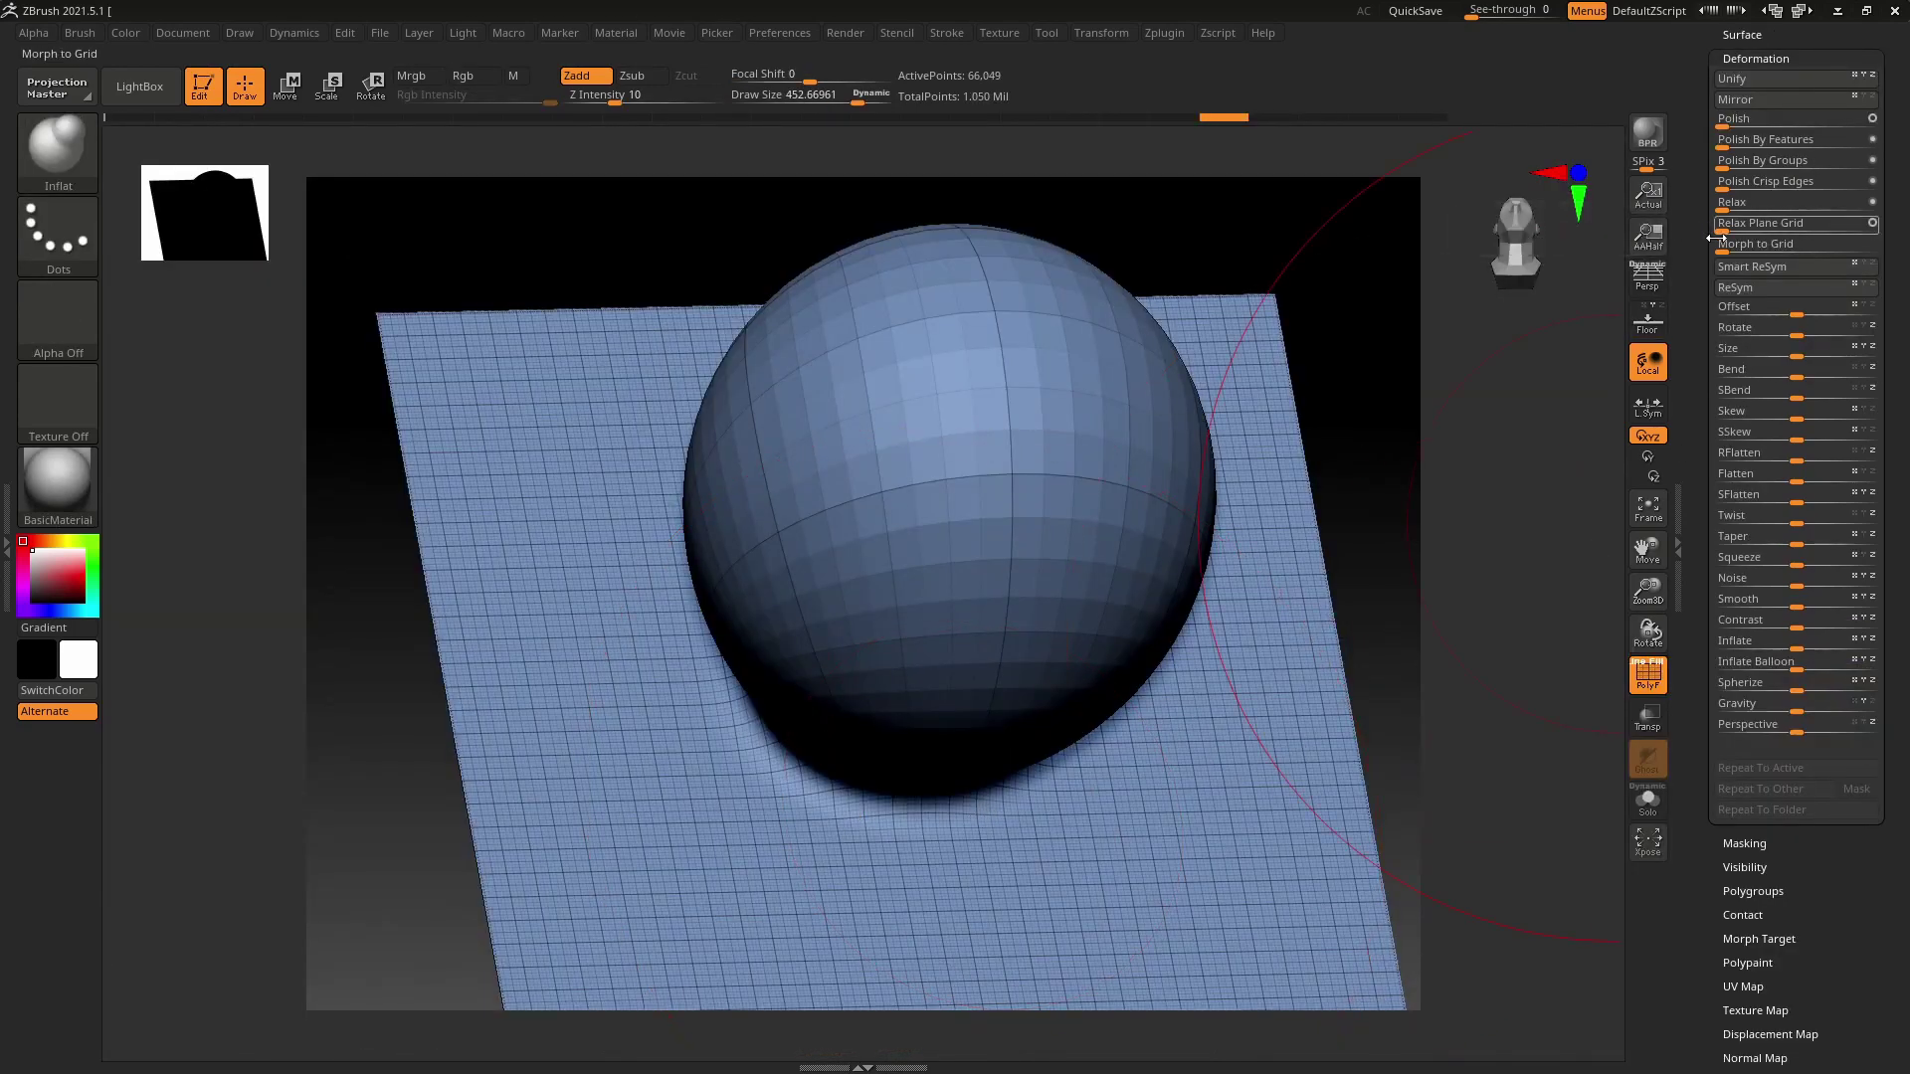
Step: Apply Relax Plane Grid around the sphere, then drag Morph to Grid
{"action": "left_click_drag", "start_coordinate": [1728, 229], "coordinate": [1756, 231]}
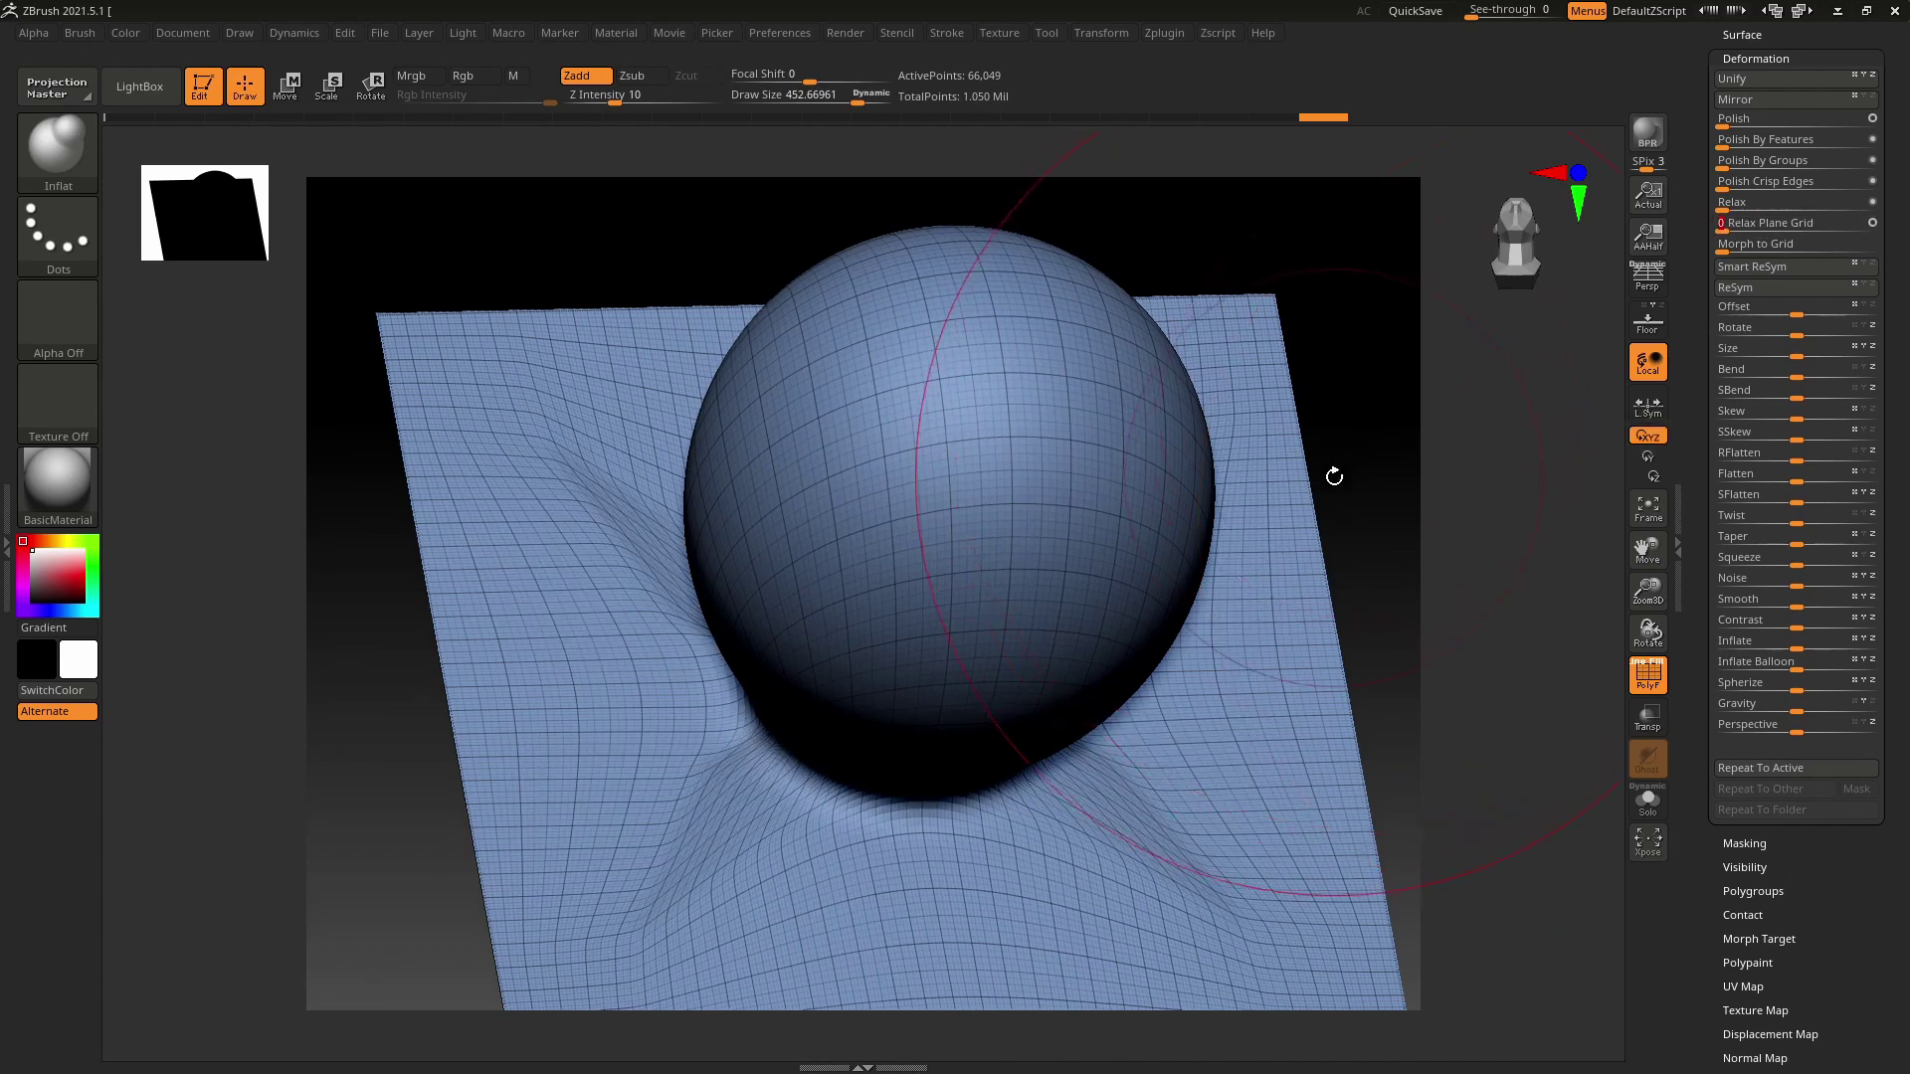
{"action": "key", "text": "shift"}
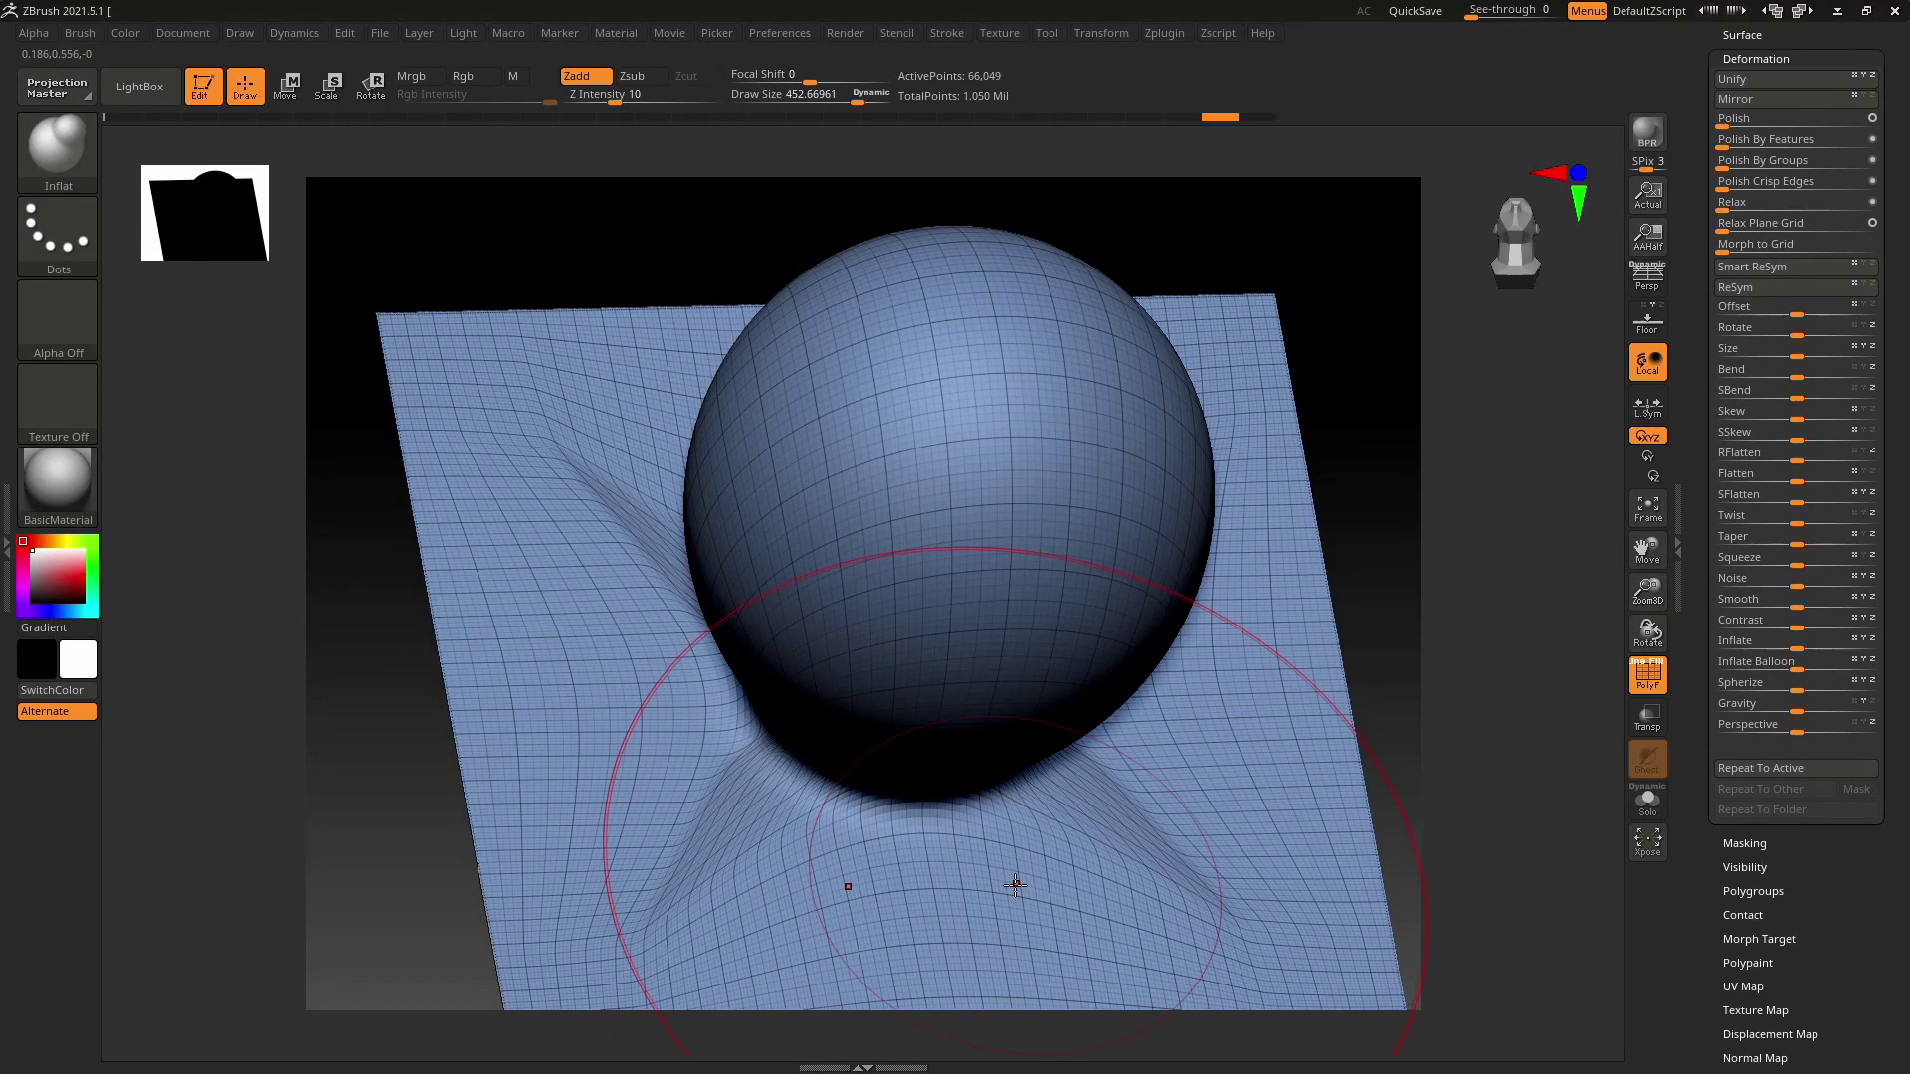
{"action": "left_click", "coordinate": [1753, 244]}
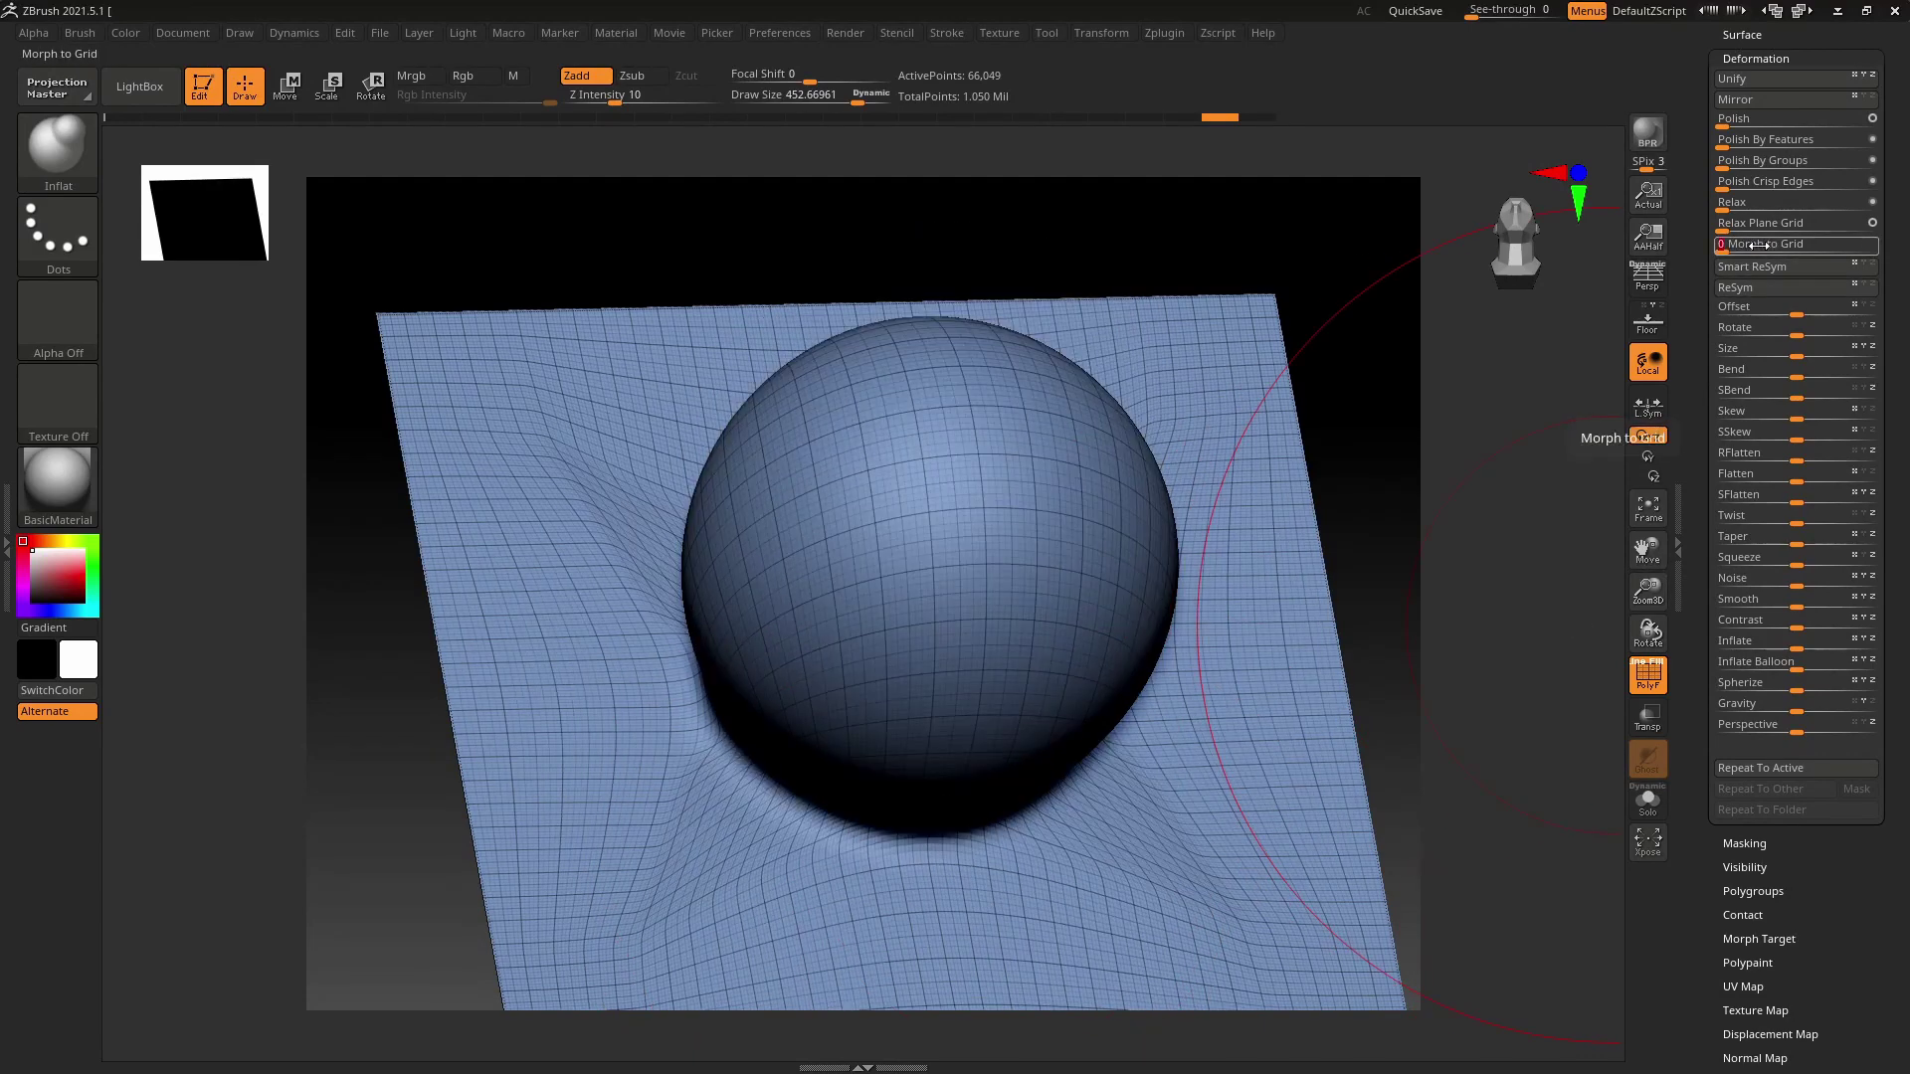
{"action": "left_click_drag", "start_coordinate": [1753, 245], "coordinate": [1833, 253]}
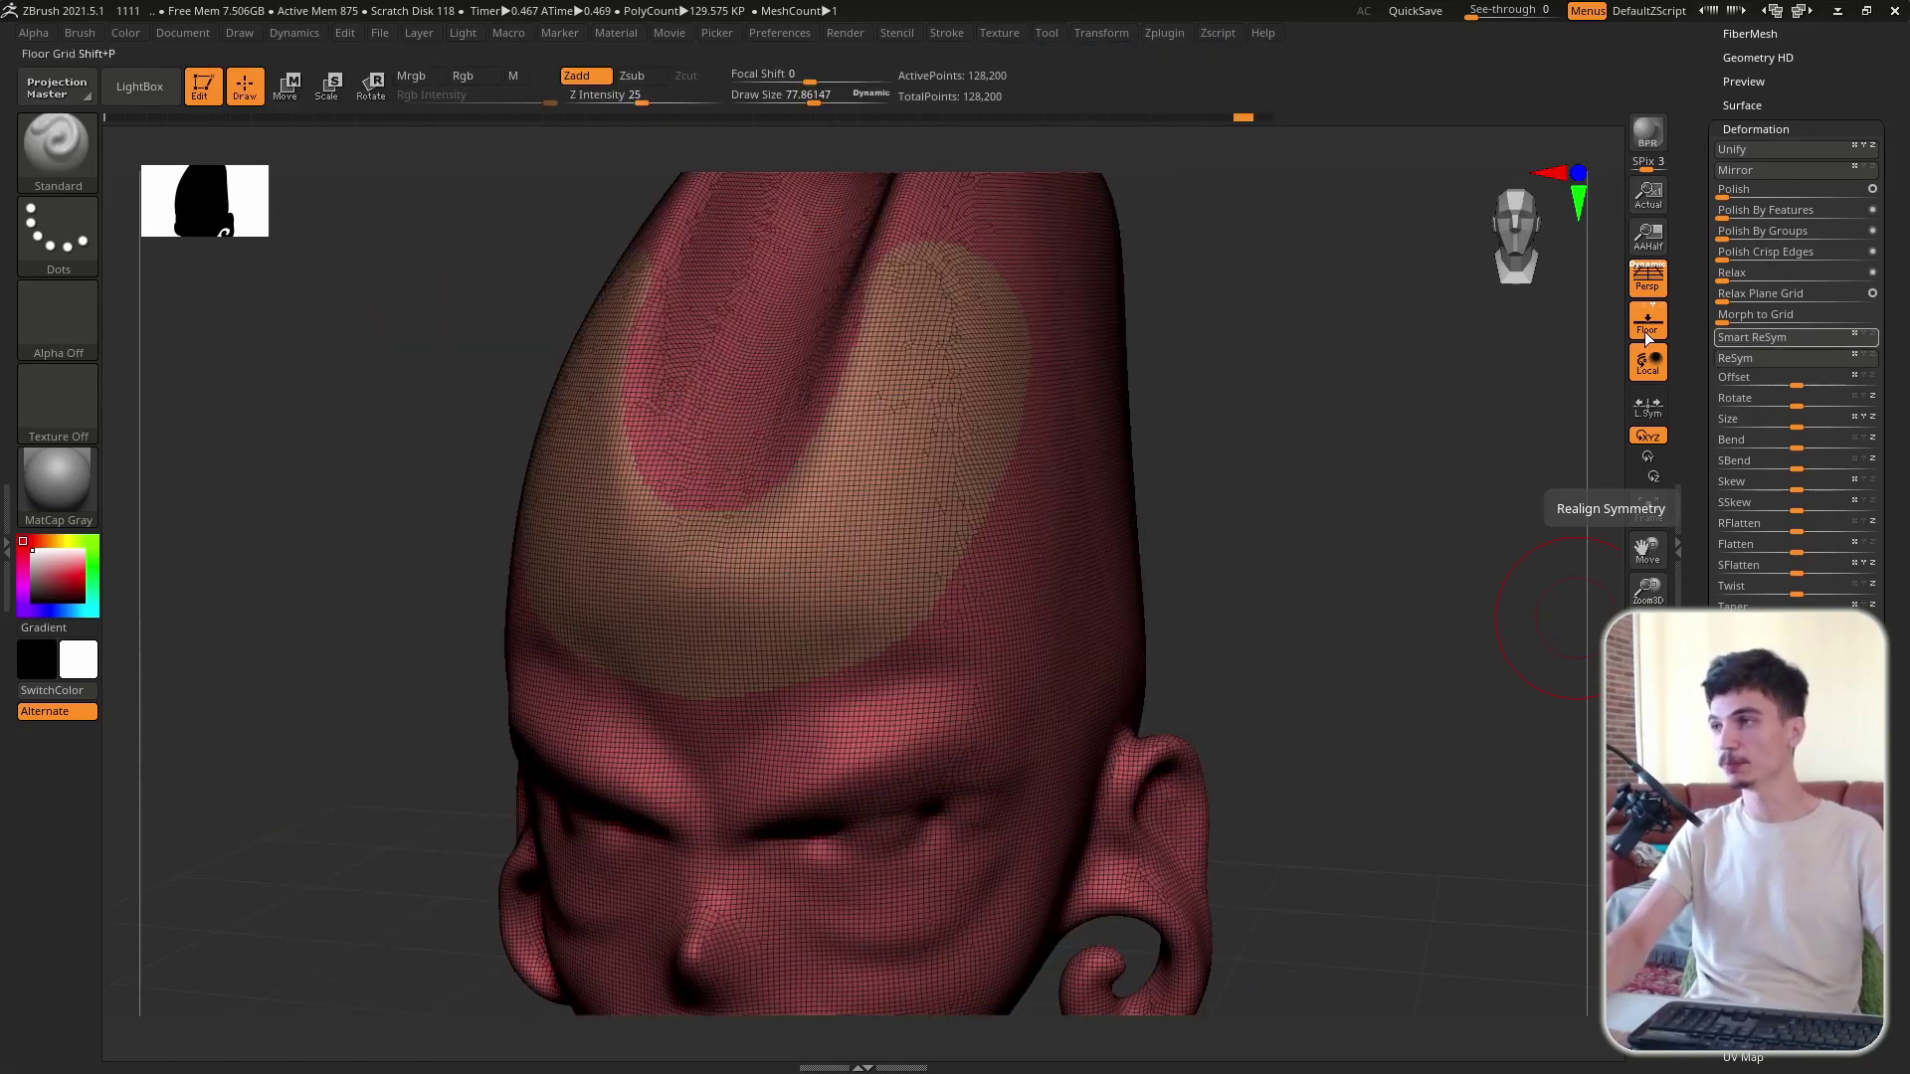
Step: Sculpt a bulge on top of the head with Standard, then run Smart ReSym and ReSym
{"action": "mouse_move", "coordinate": [948, 463]}
{"action": "left_mouse_down"}
{"action": "mouse_move", "coordinate": [916, 574]}
{"action": "mouse_move", "coordinate": [971, 494]}
{"action": "left_mouse_up"}
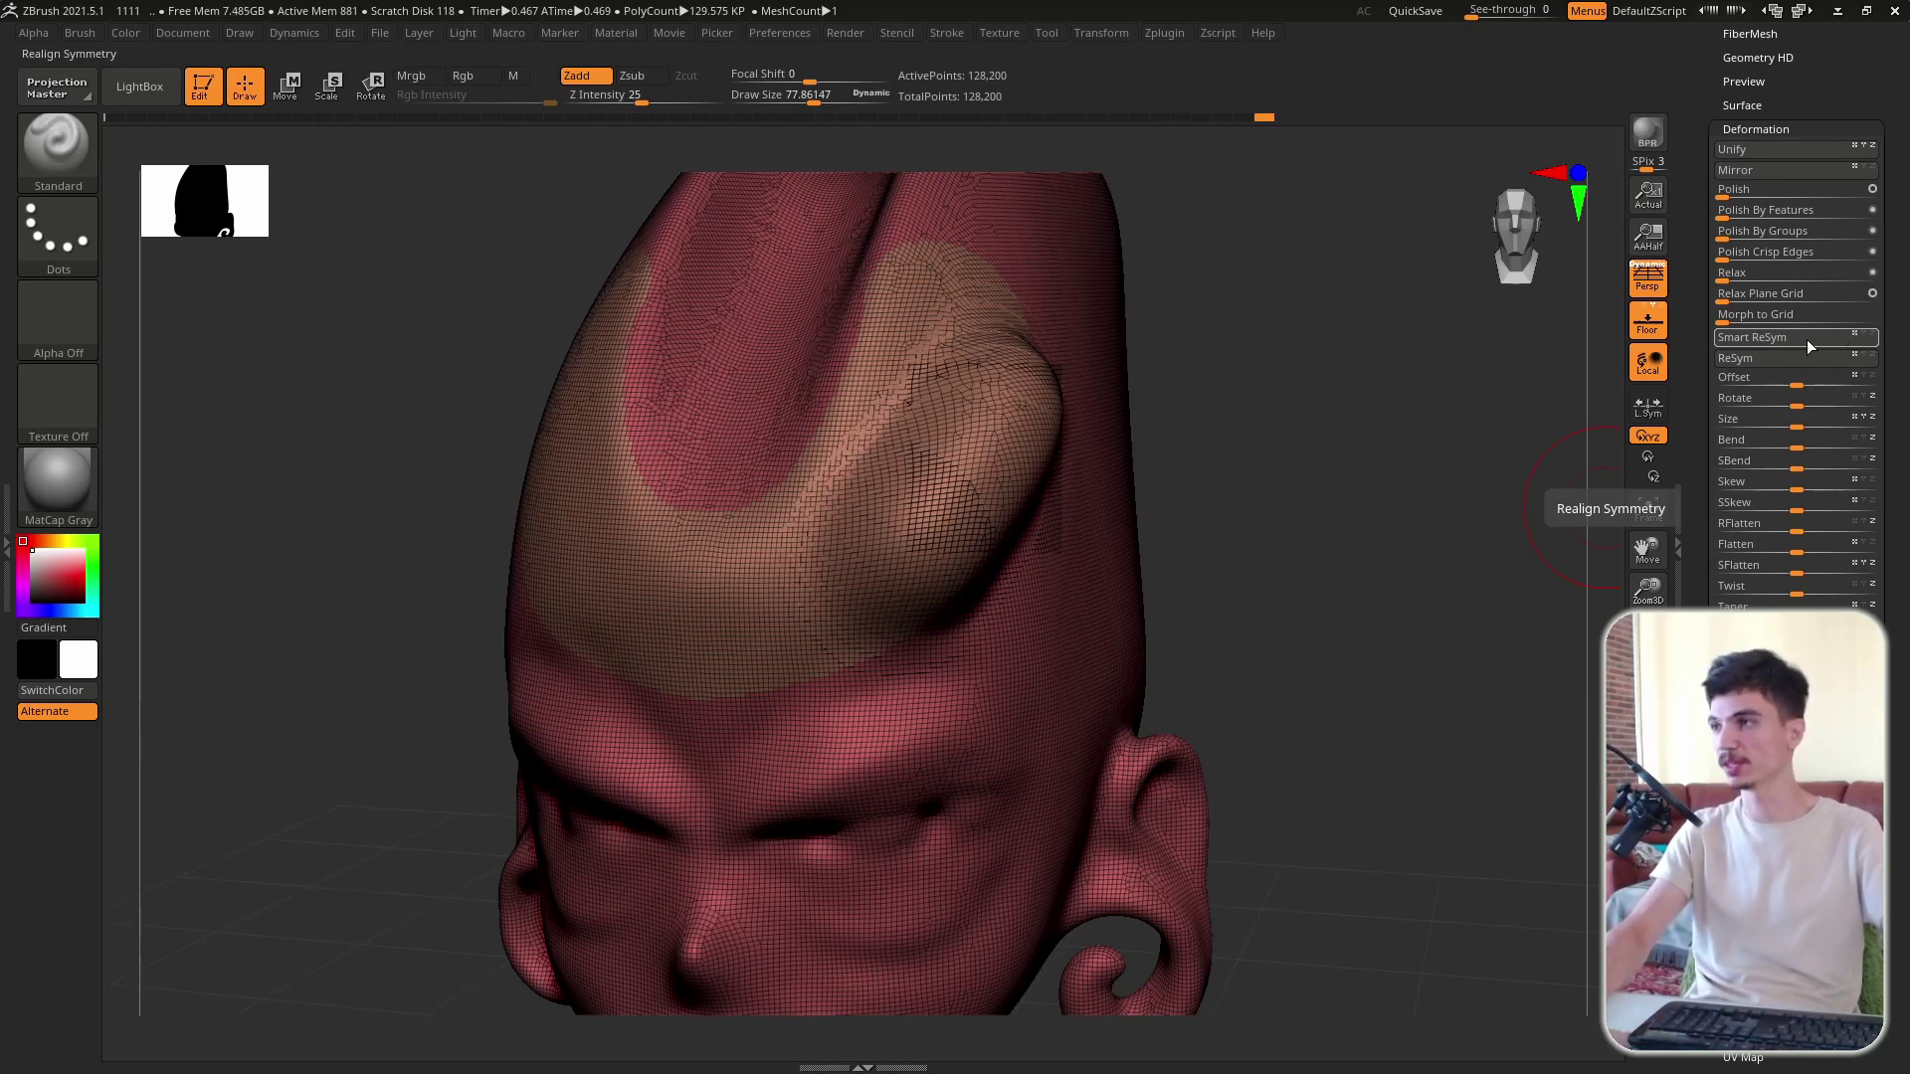
{"action": "left_click", "coordinate": [1806, 338]}
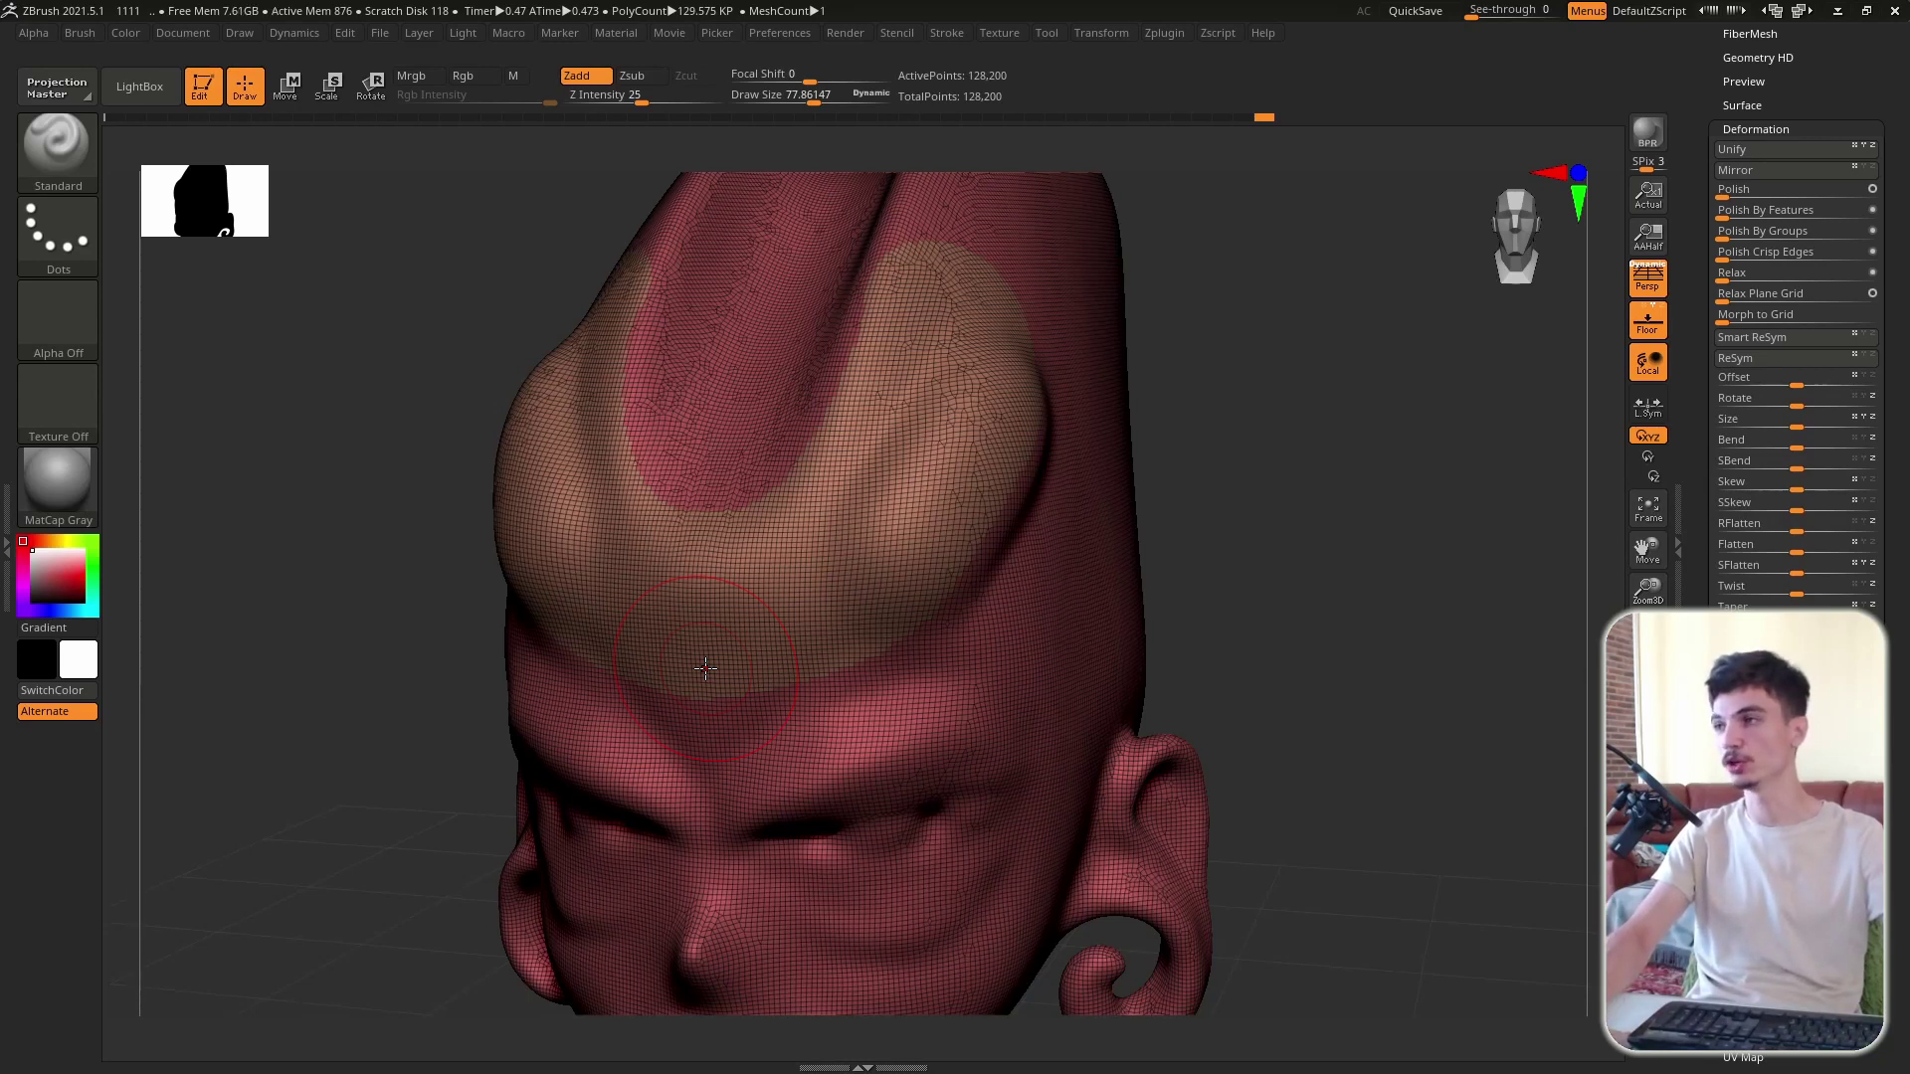
{"action": "left_click", "coordinate": [1789, 360]}
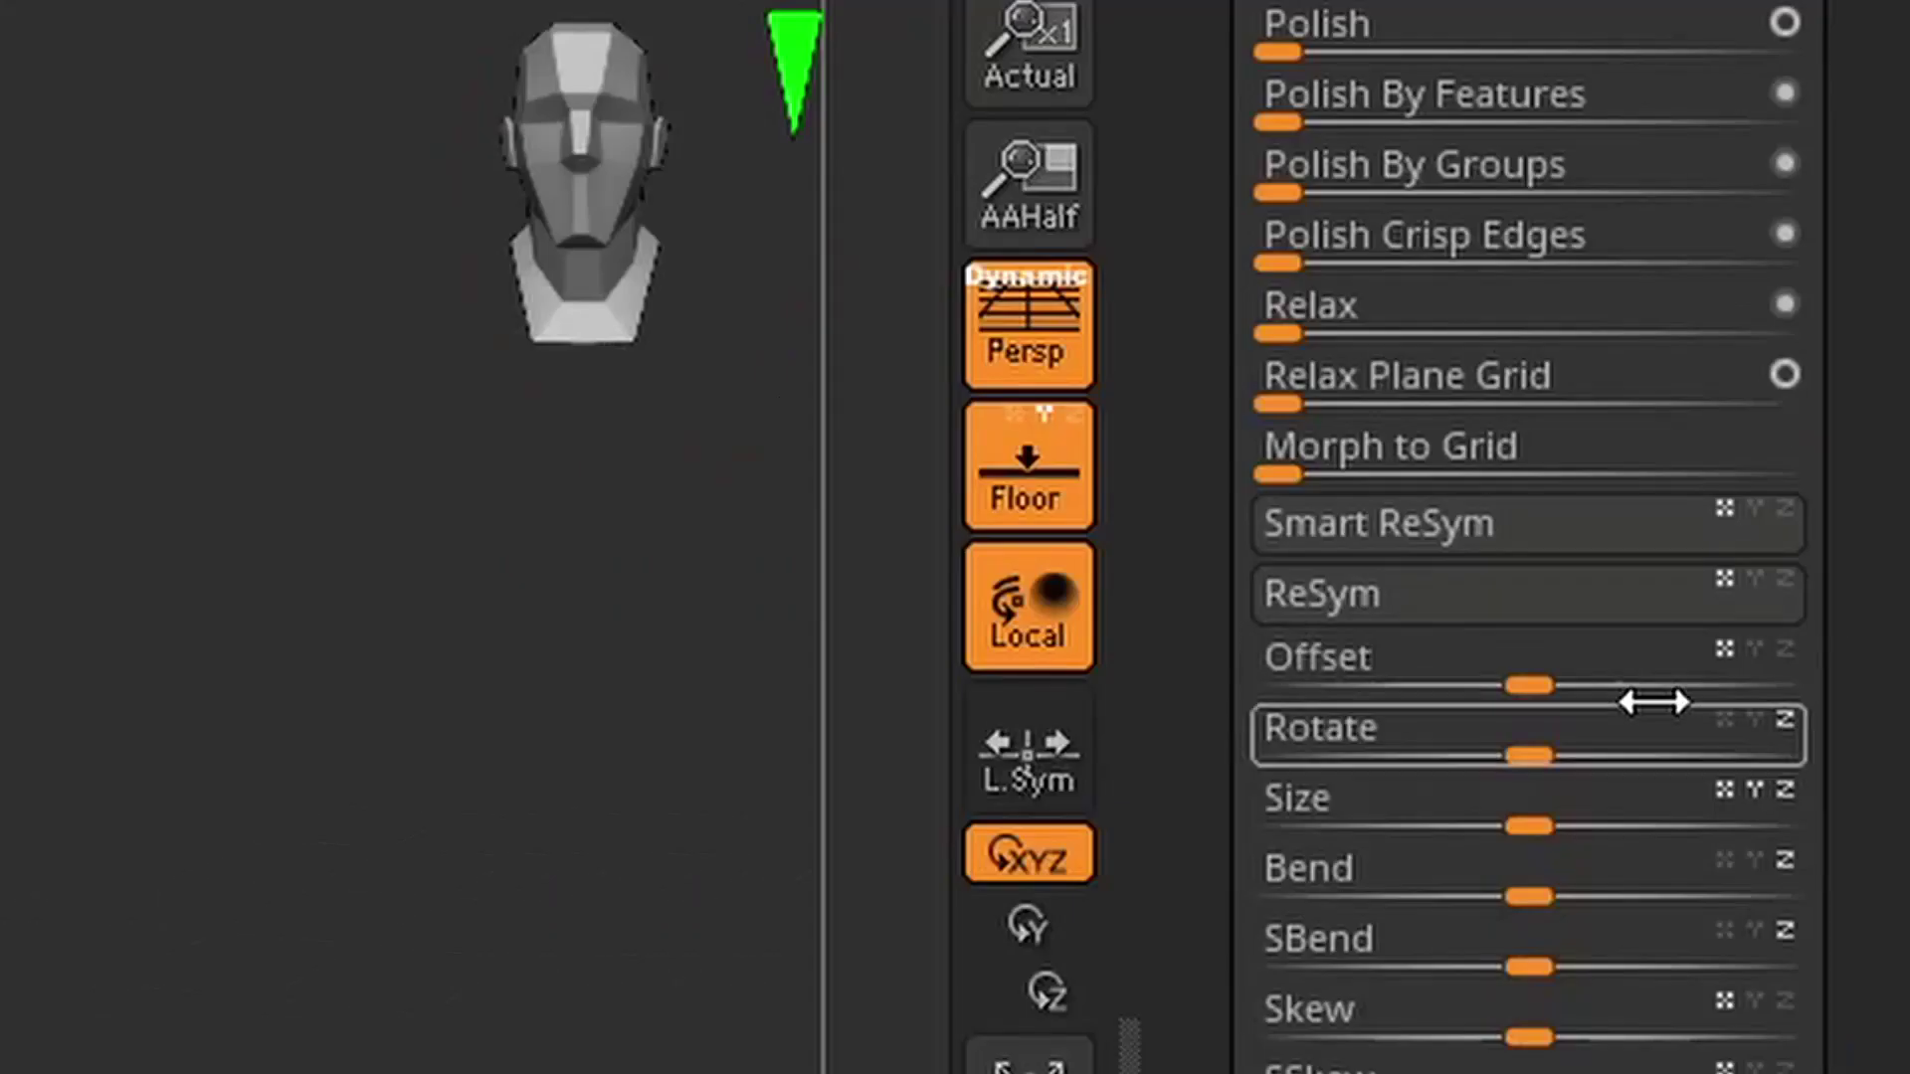
Step: Slide the whole head left and right with Offset, then orbit to a front view
{"action": "scroll", "coordinate": [1902, 816], "scroll_direction": "down", "scroll_amount": 3}
{"action": "scroll", "coordinate": [1905, 789], "scroll_direction": "down", "scroll_amount": 5}
{"action": "scroll", "coordinate": [1905, 756], "scroll_direction": "down", "scroll_amount": 3}
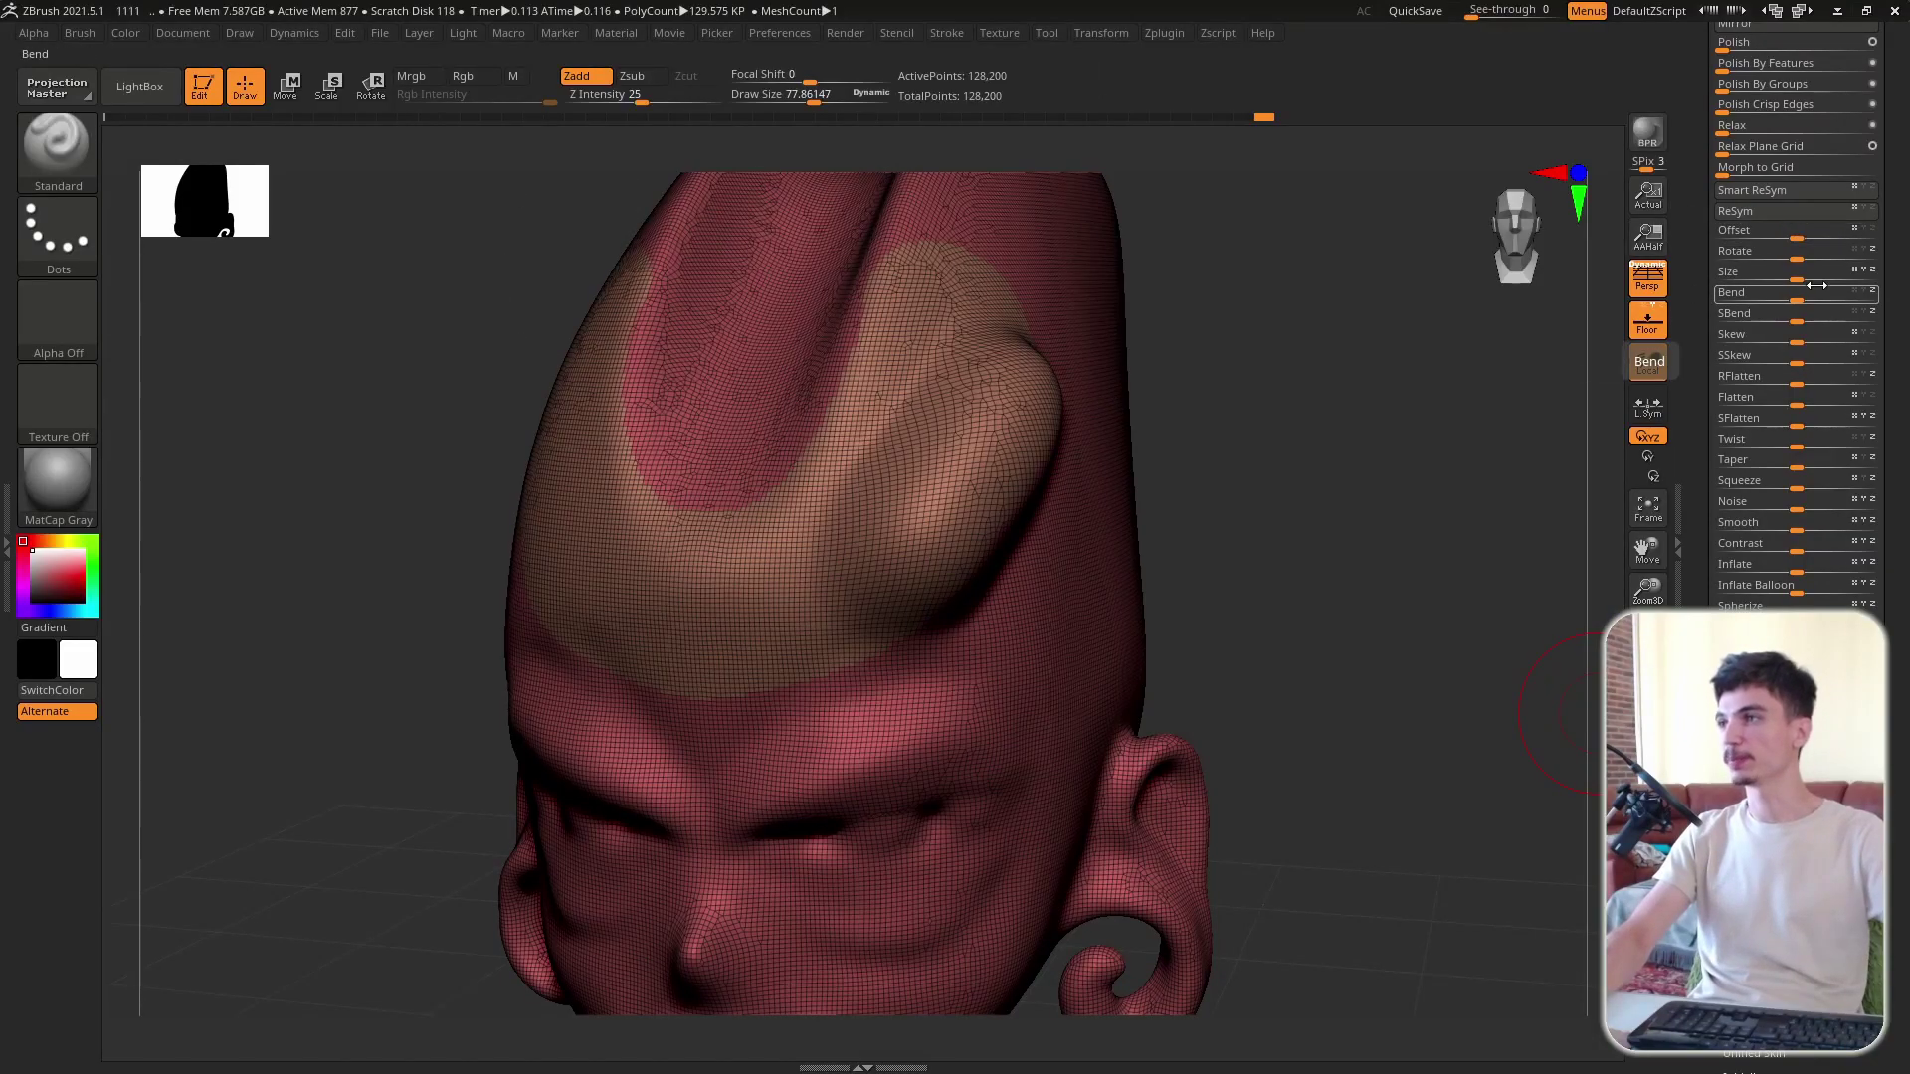
{"action": "left_click_drag", "start_coordinate": [1807, 231], "coordinate": [1848, 231]}
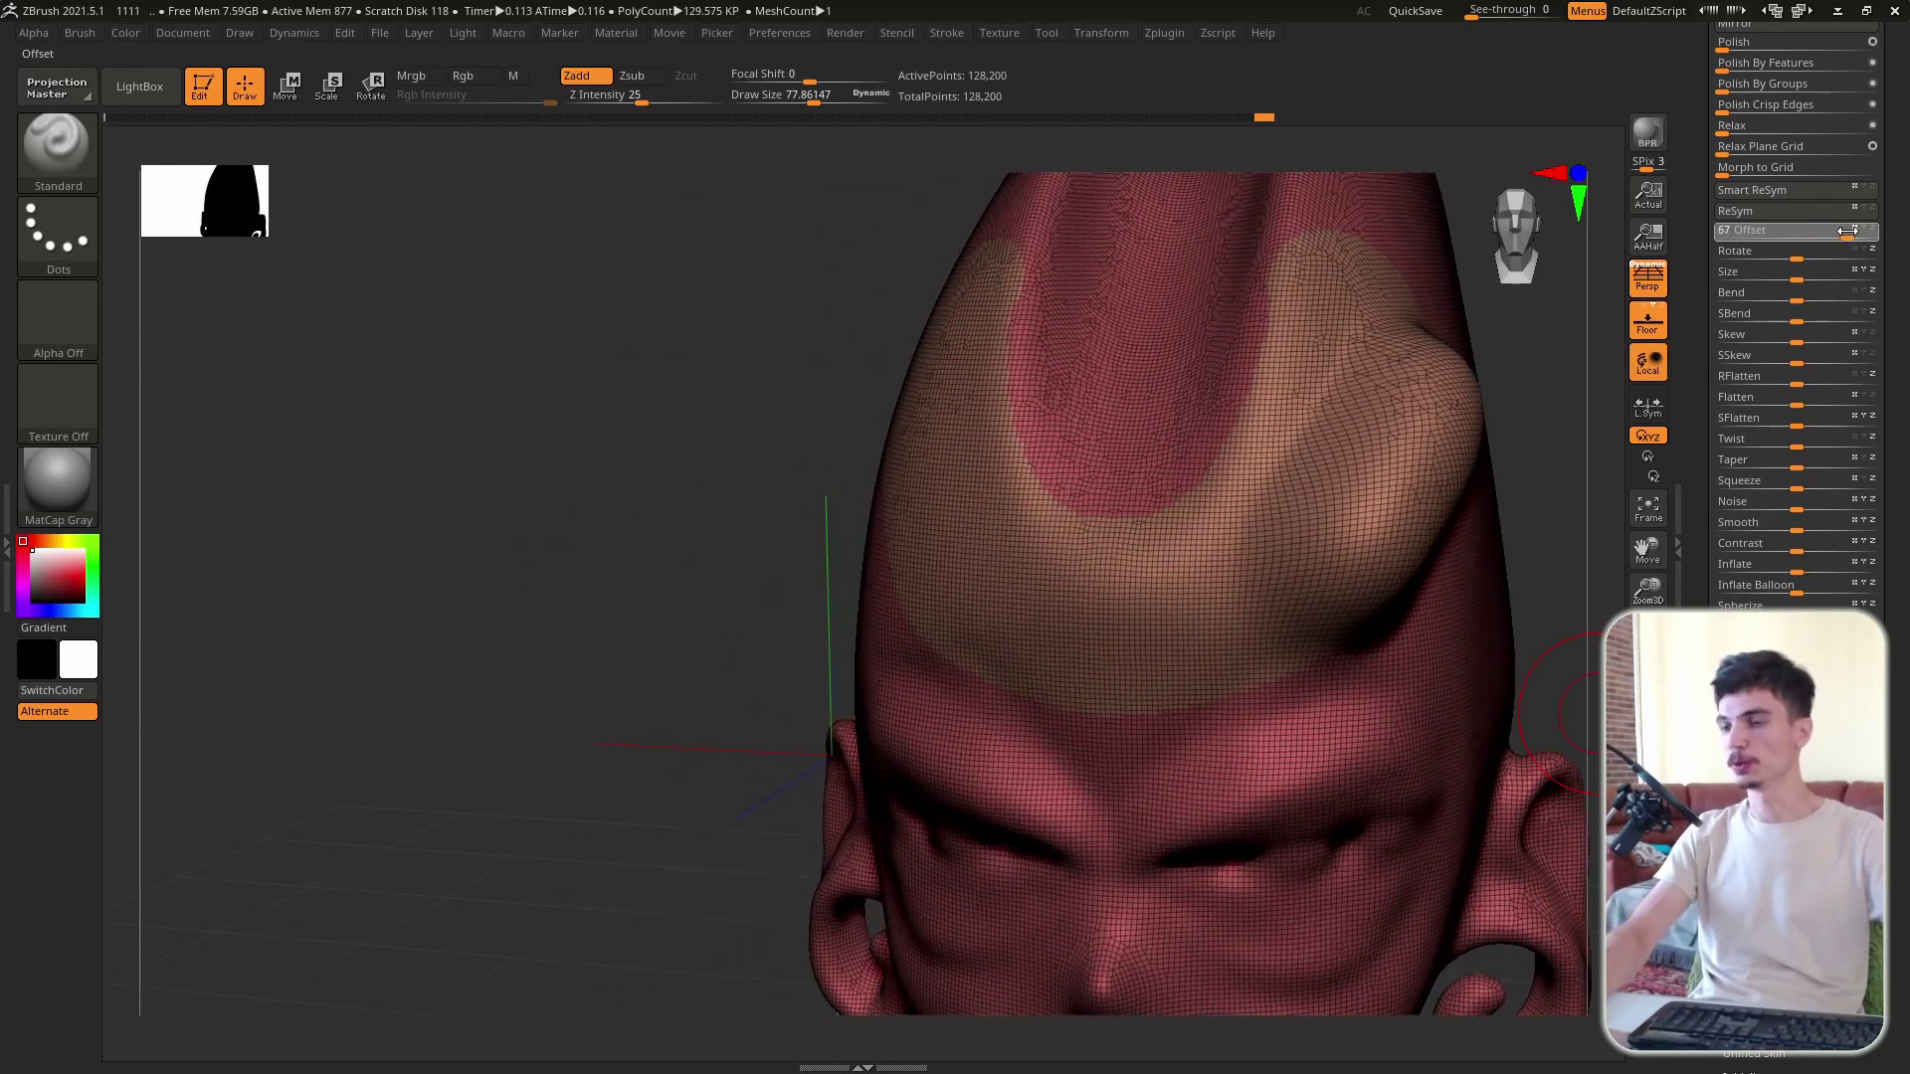
{"action": "left_click_drag", "start_coordinate": [1848, 231], "coordinate": [1138, 490]}
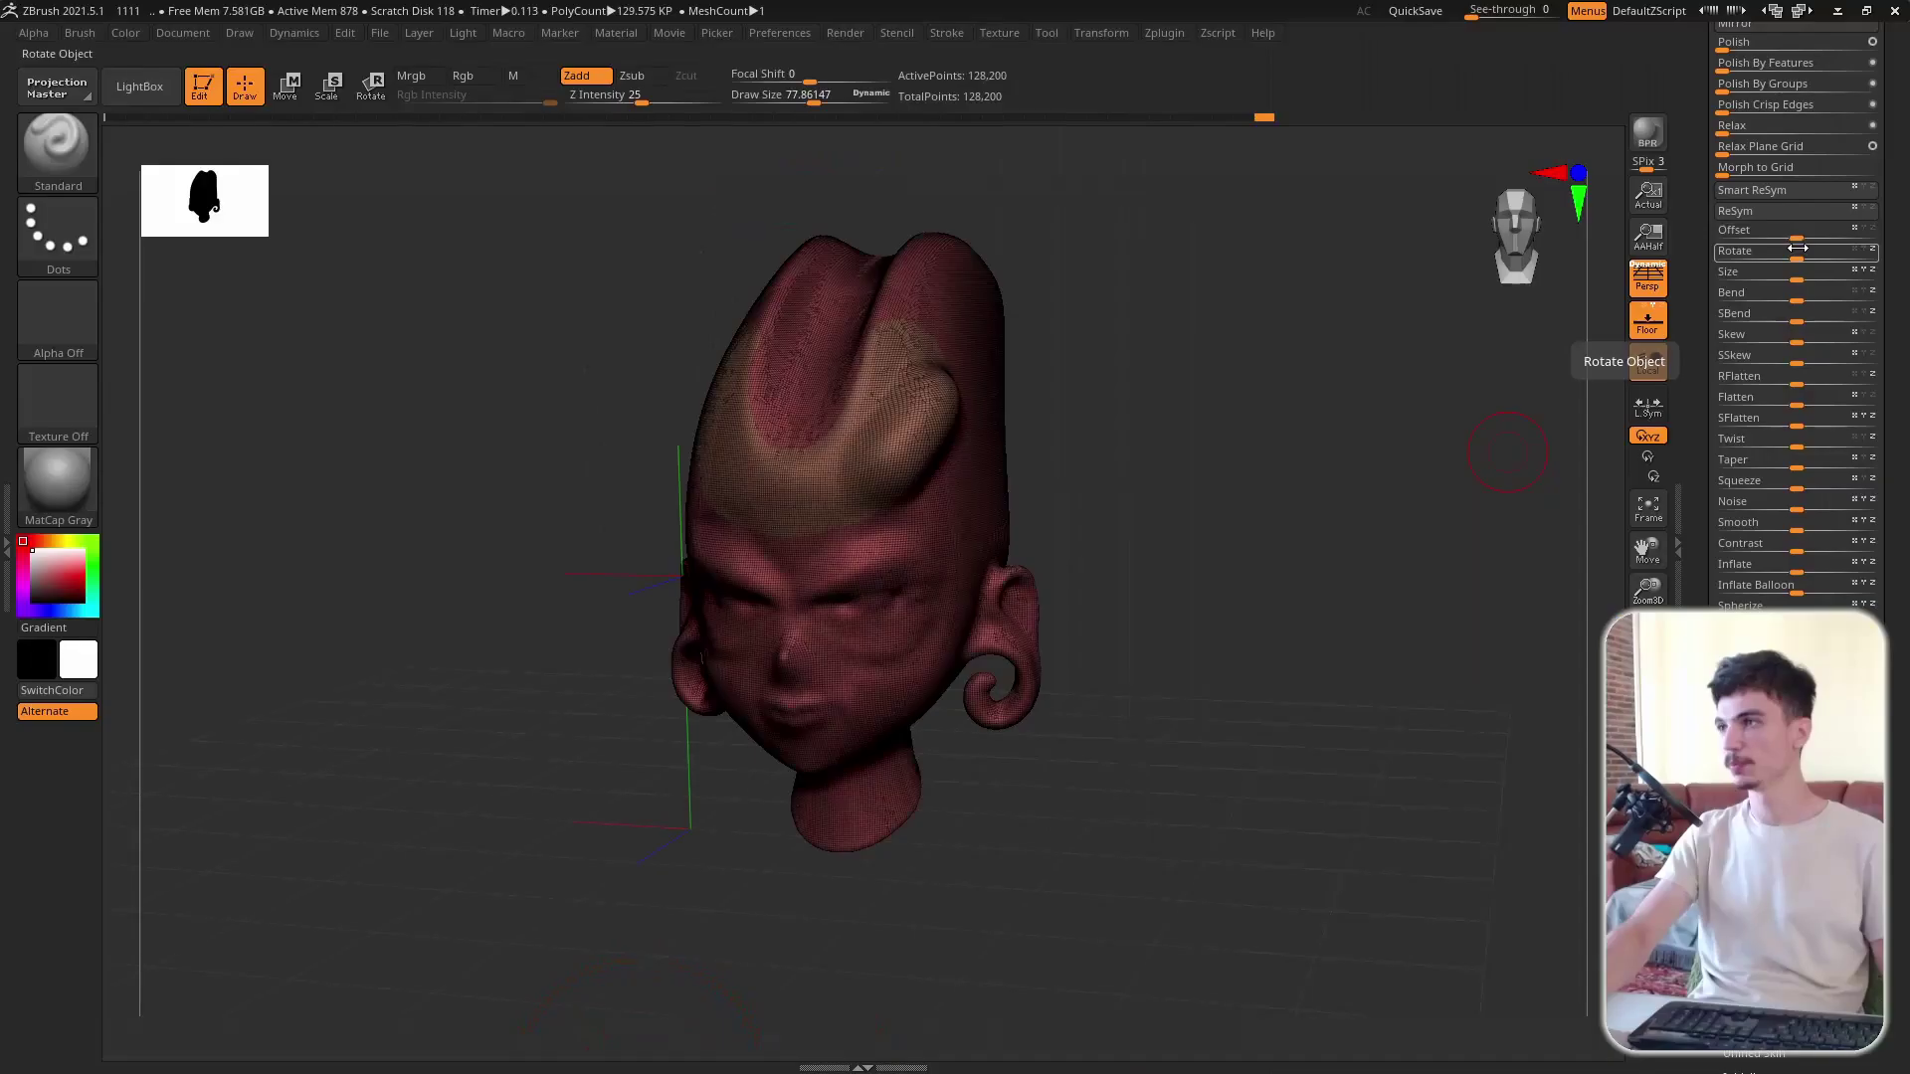
{"action": "left_click_drag", "start_coordinate": [1797, 236], "coordinate": [1805, 237]}
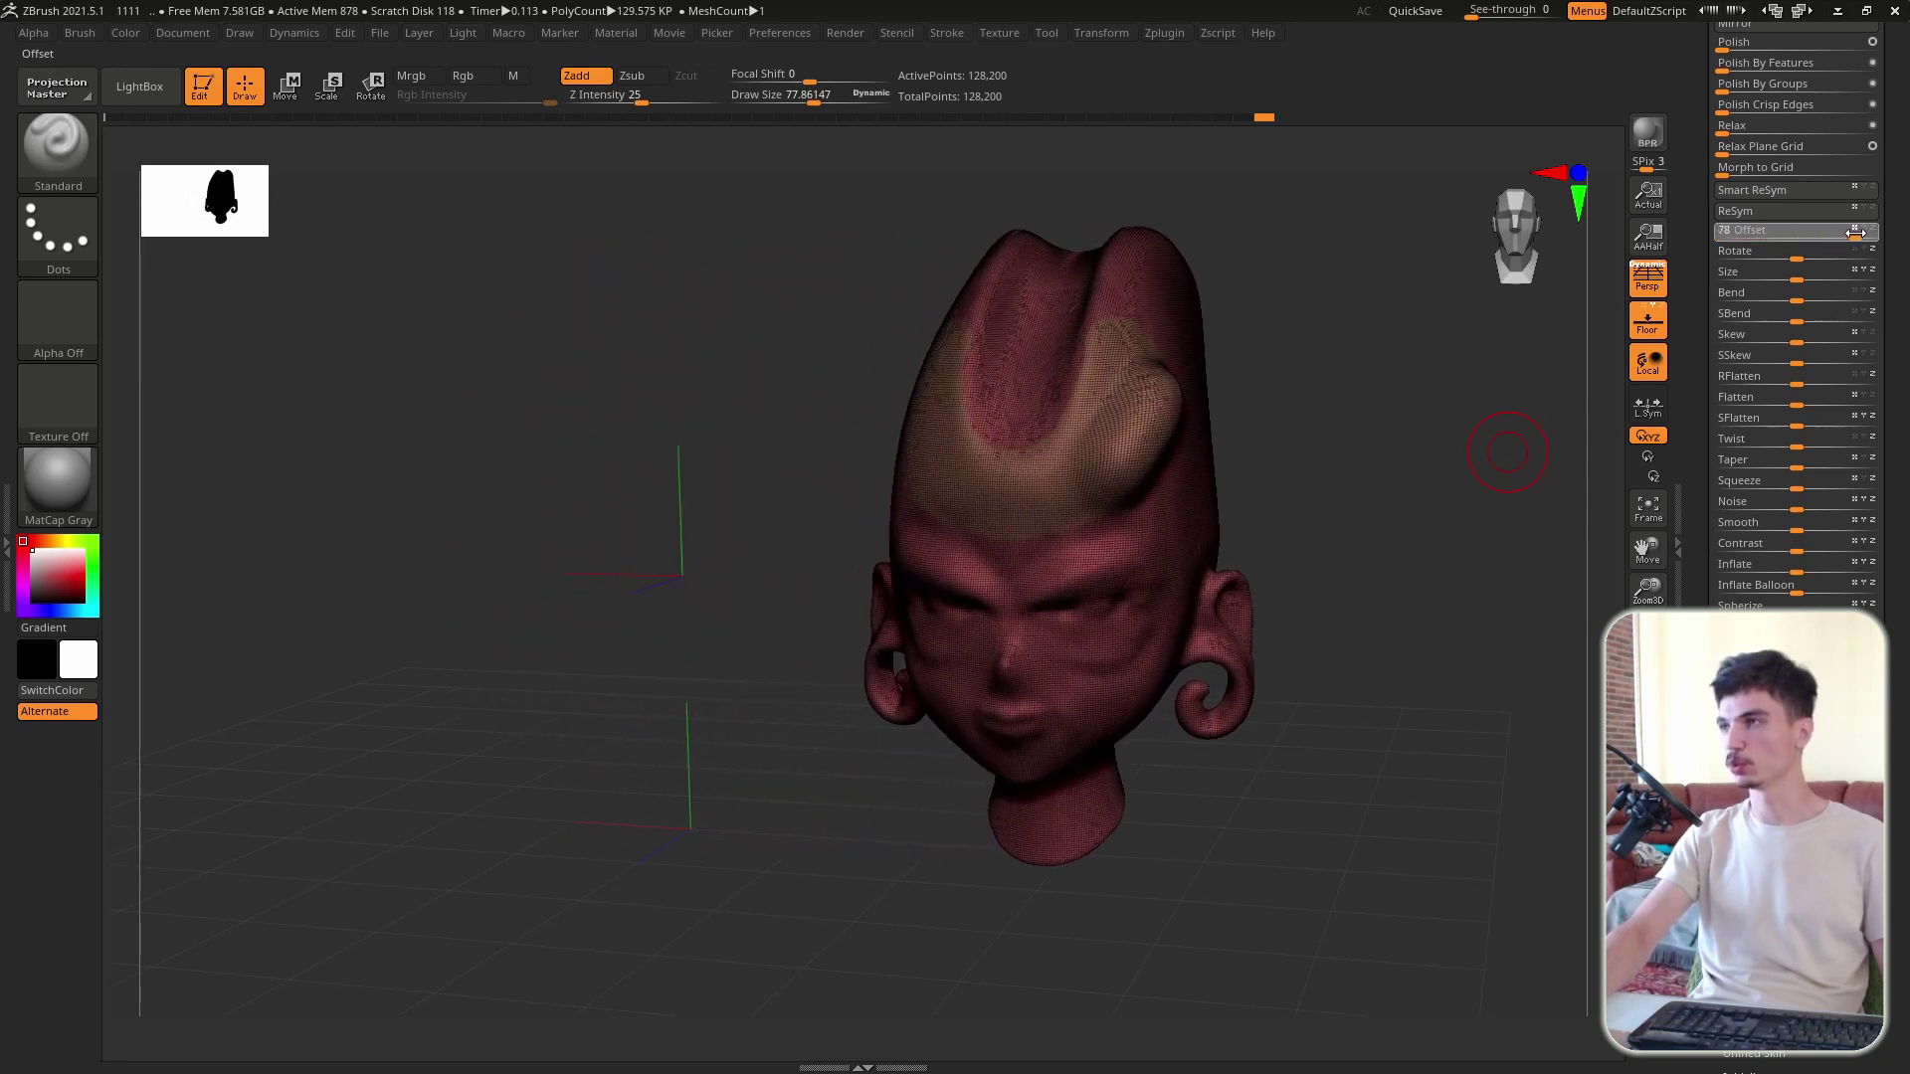
{"action": "left_click_drag", "start_coordinate": [1804, 236], "coordinate": [1790, 238]}
{"action": "left_click_drag", "start_coordinate": [1443, 328], "coordinate": [1151, 323], "text": "shift"}
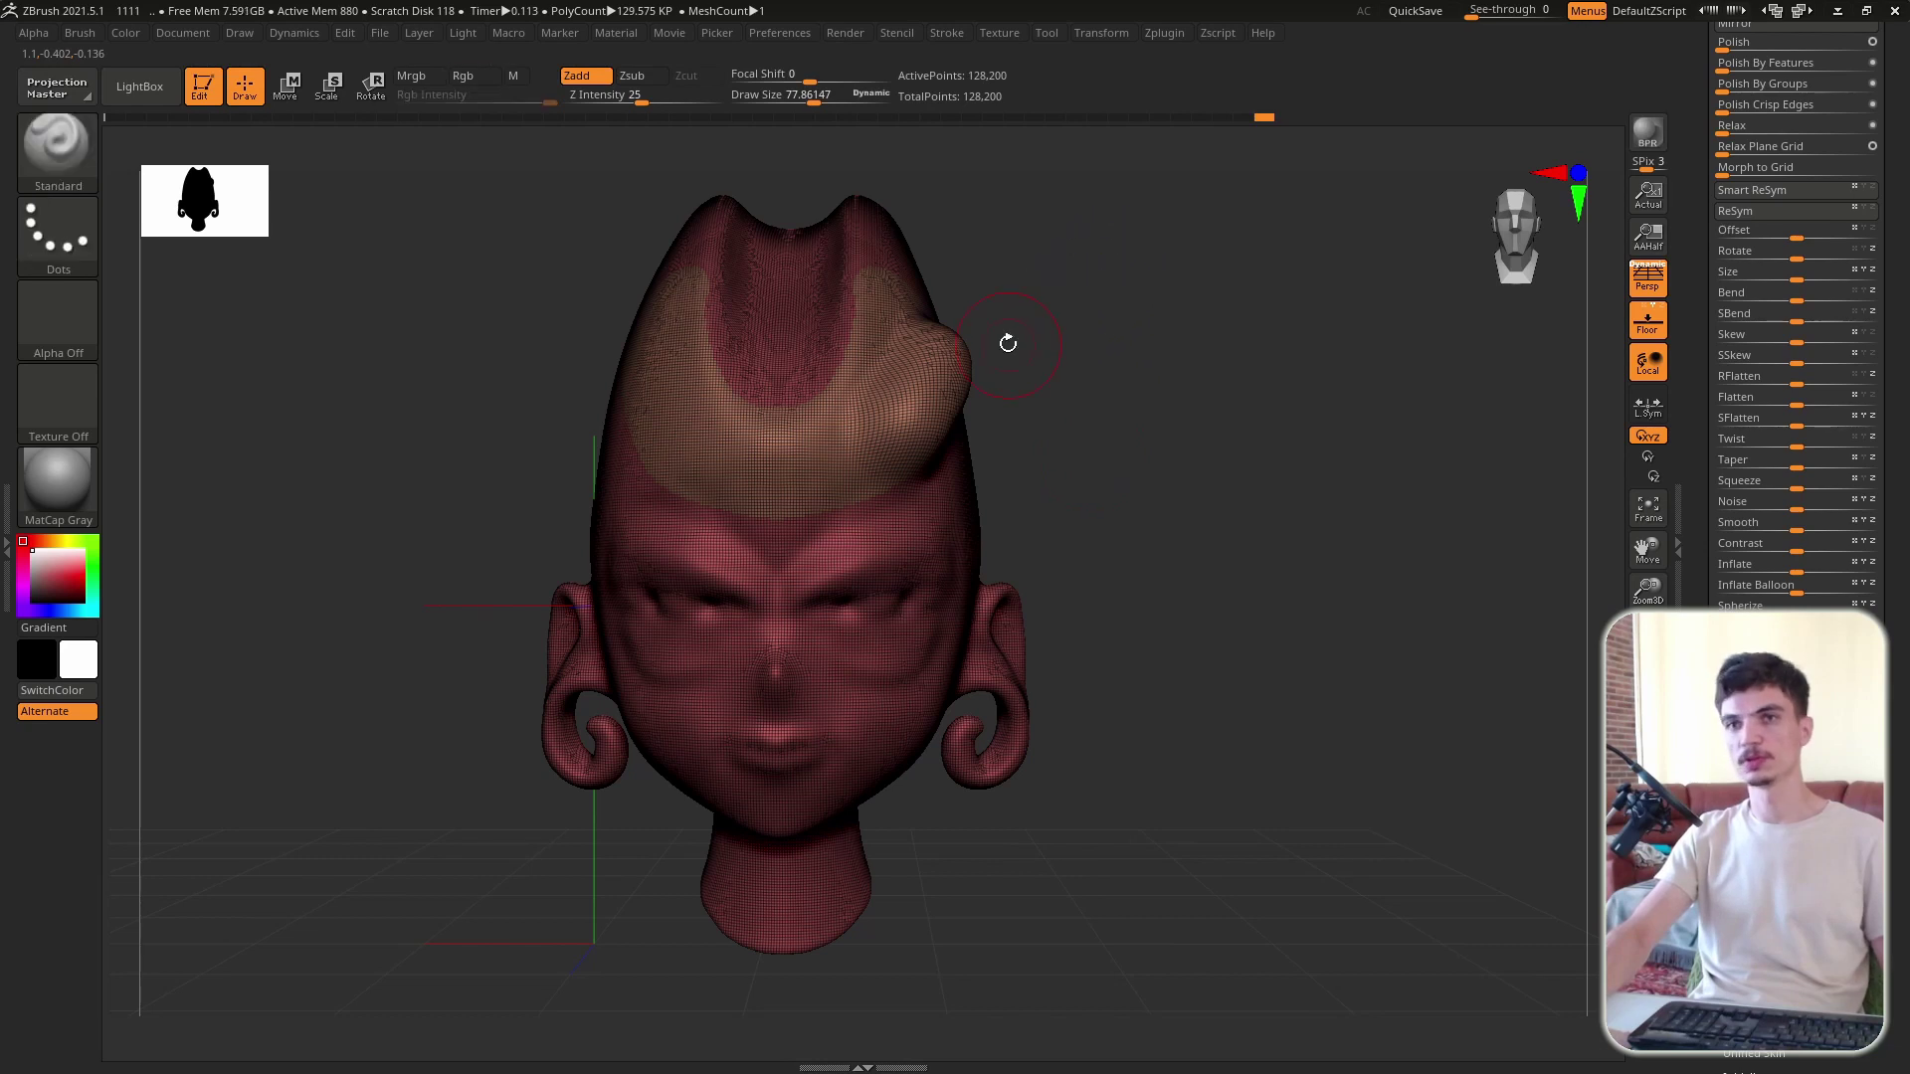
Step: Mask the head's left half and stretch the right half into streaks with Offset
{"action": "left_click_drag", "start_coordinate": [1041, 205], "coordinate": [841, 979], "text": "ctrl"}
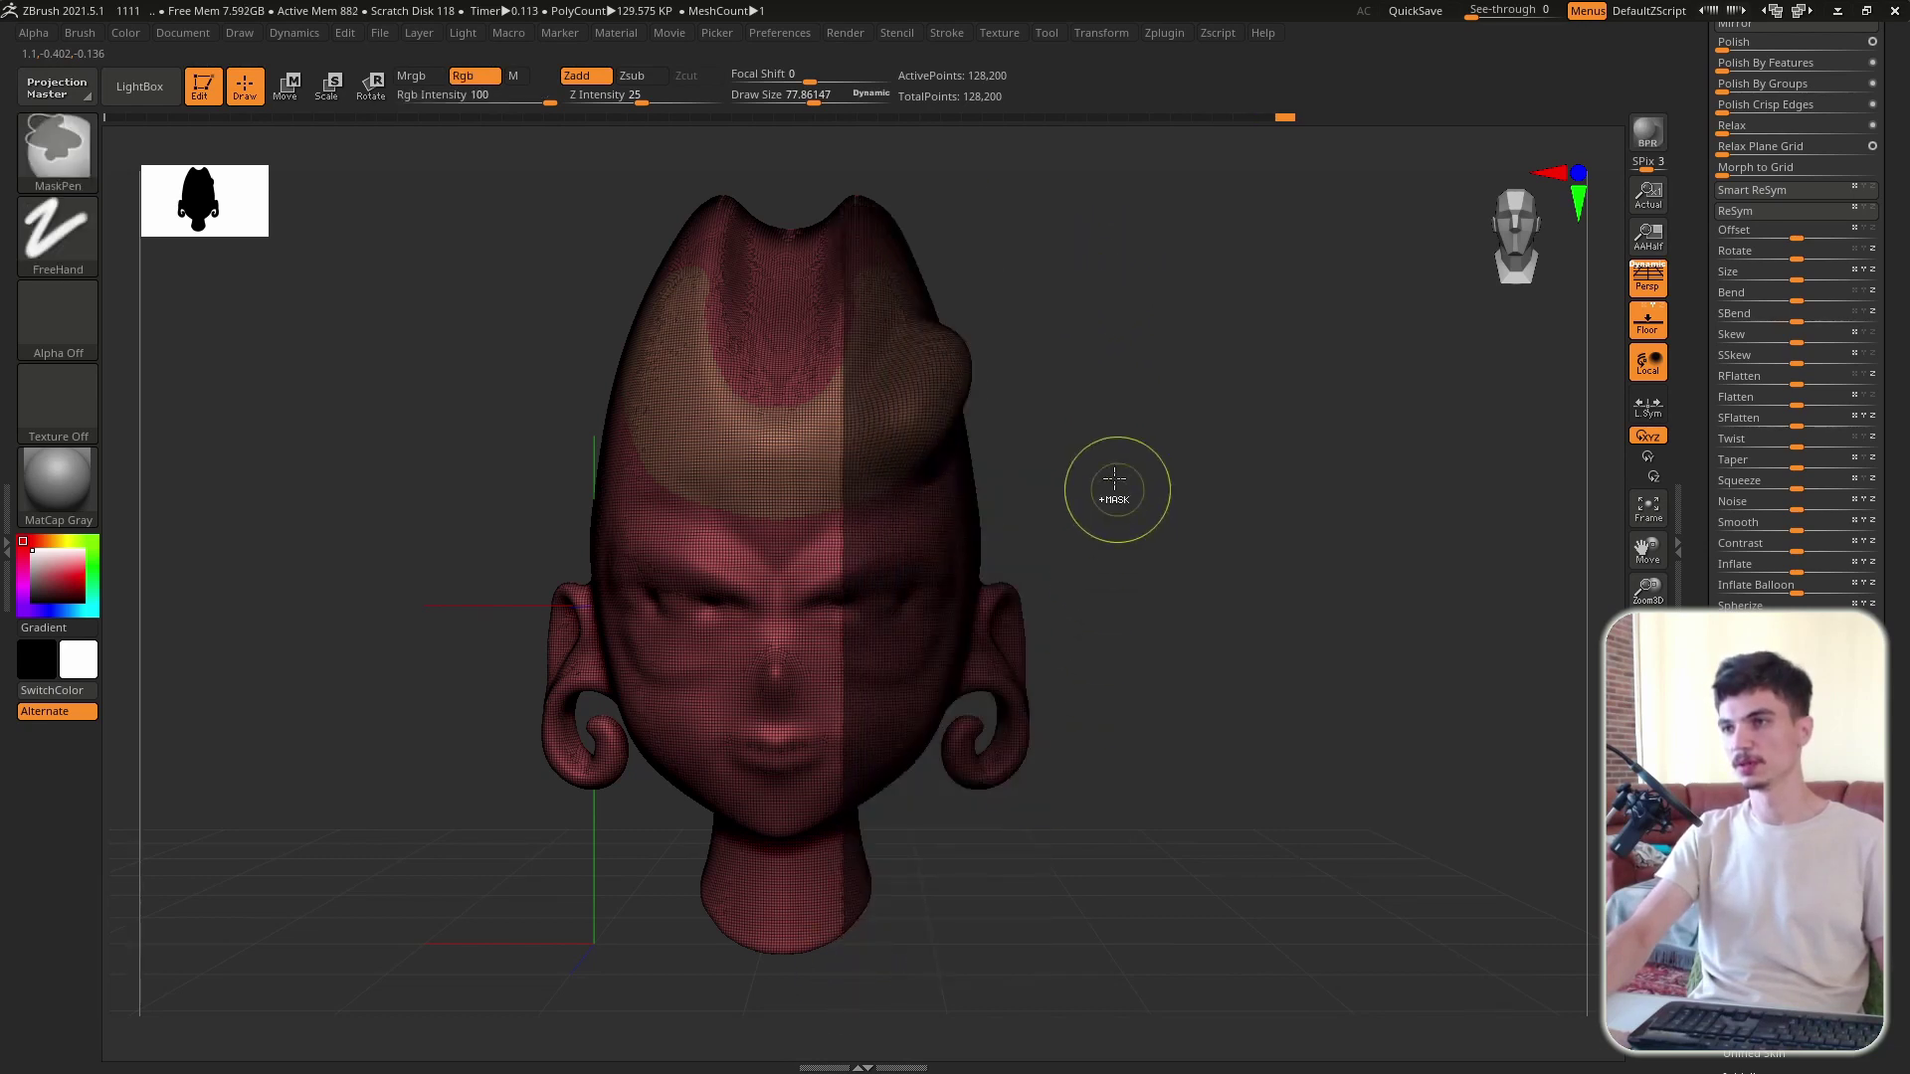
{"action": "left_click", "coordinate": [1112, 444], "text": "ctrl"}
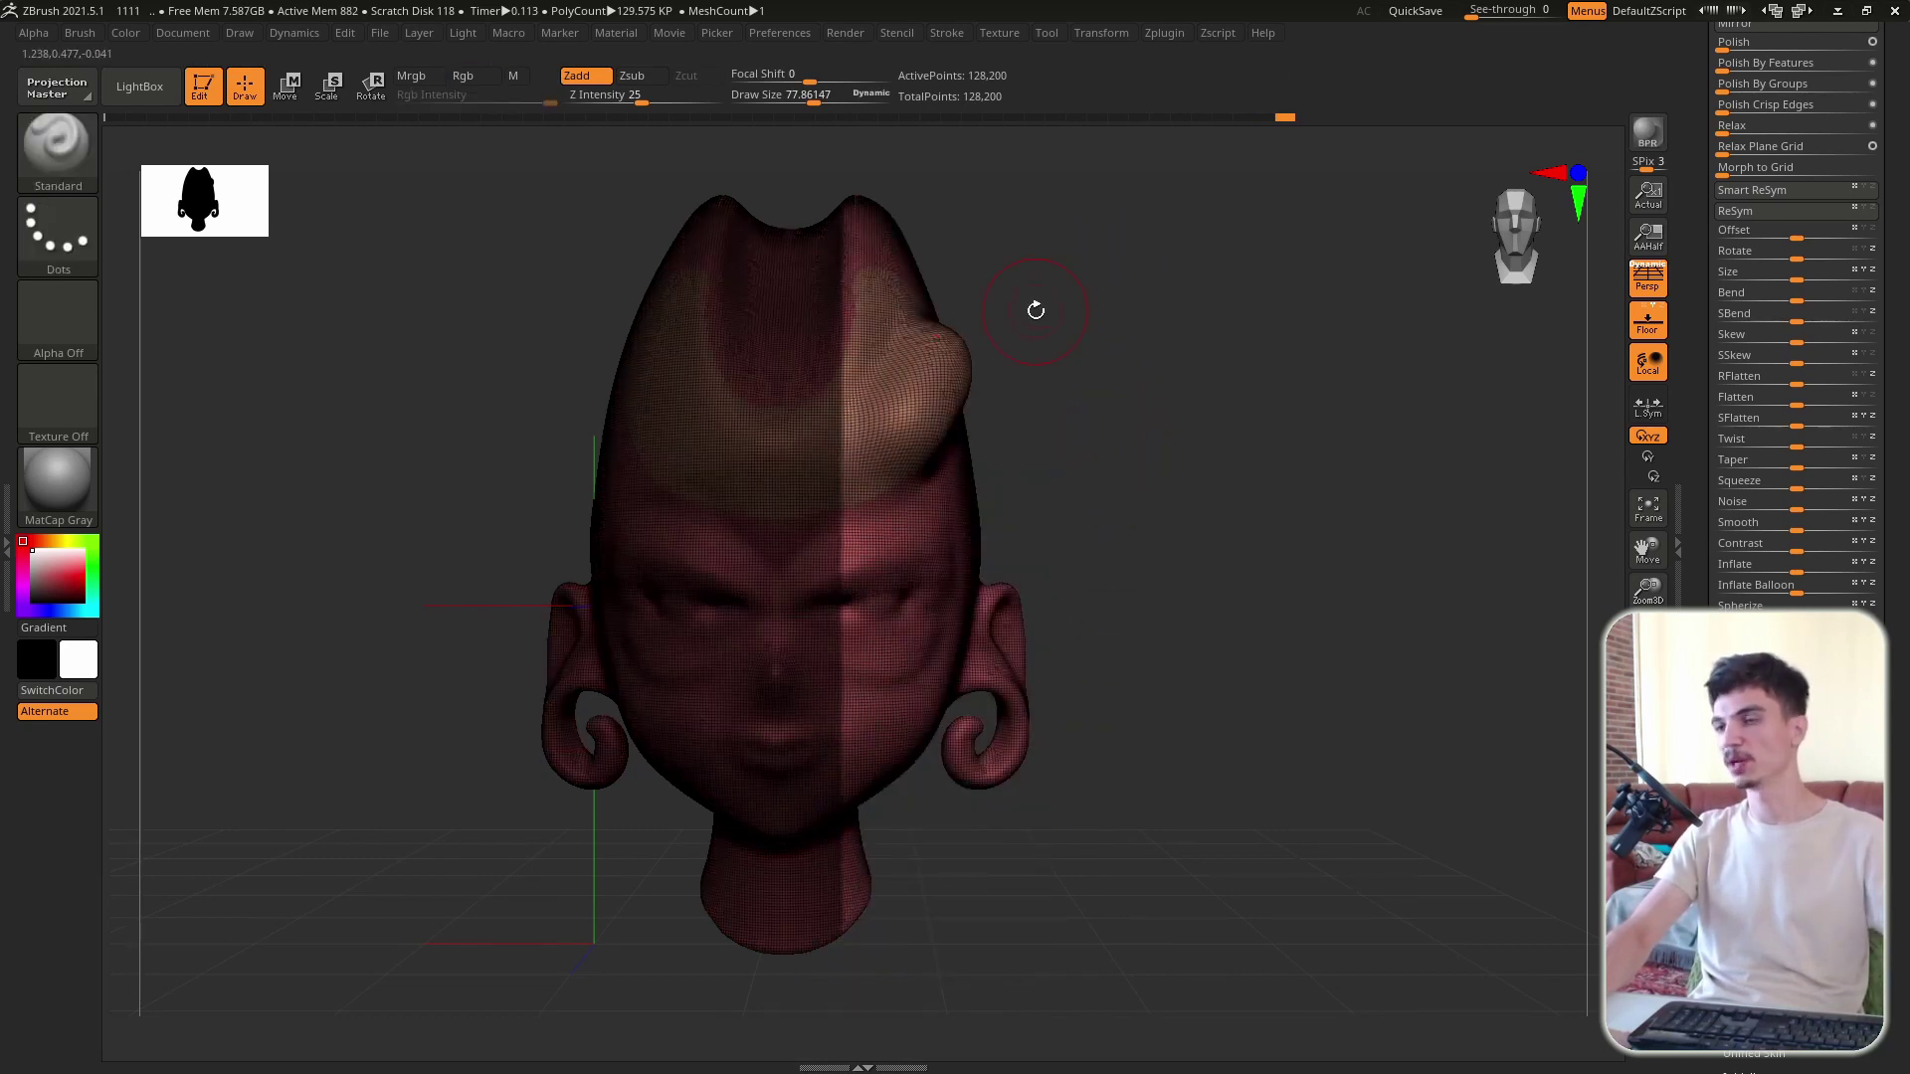
{"action": "left_click_drag", "start_coordinate": [1790, 234], "coordinate": [1860, 234]}
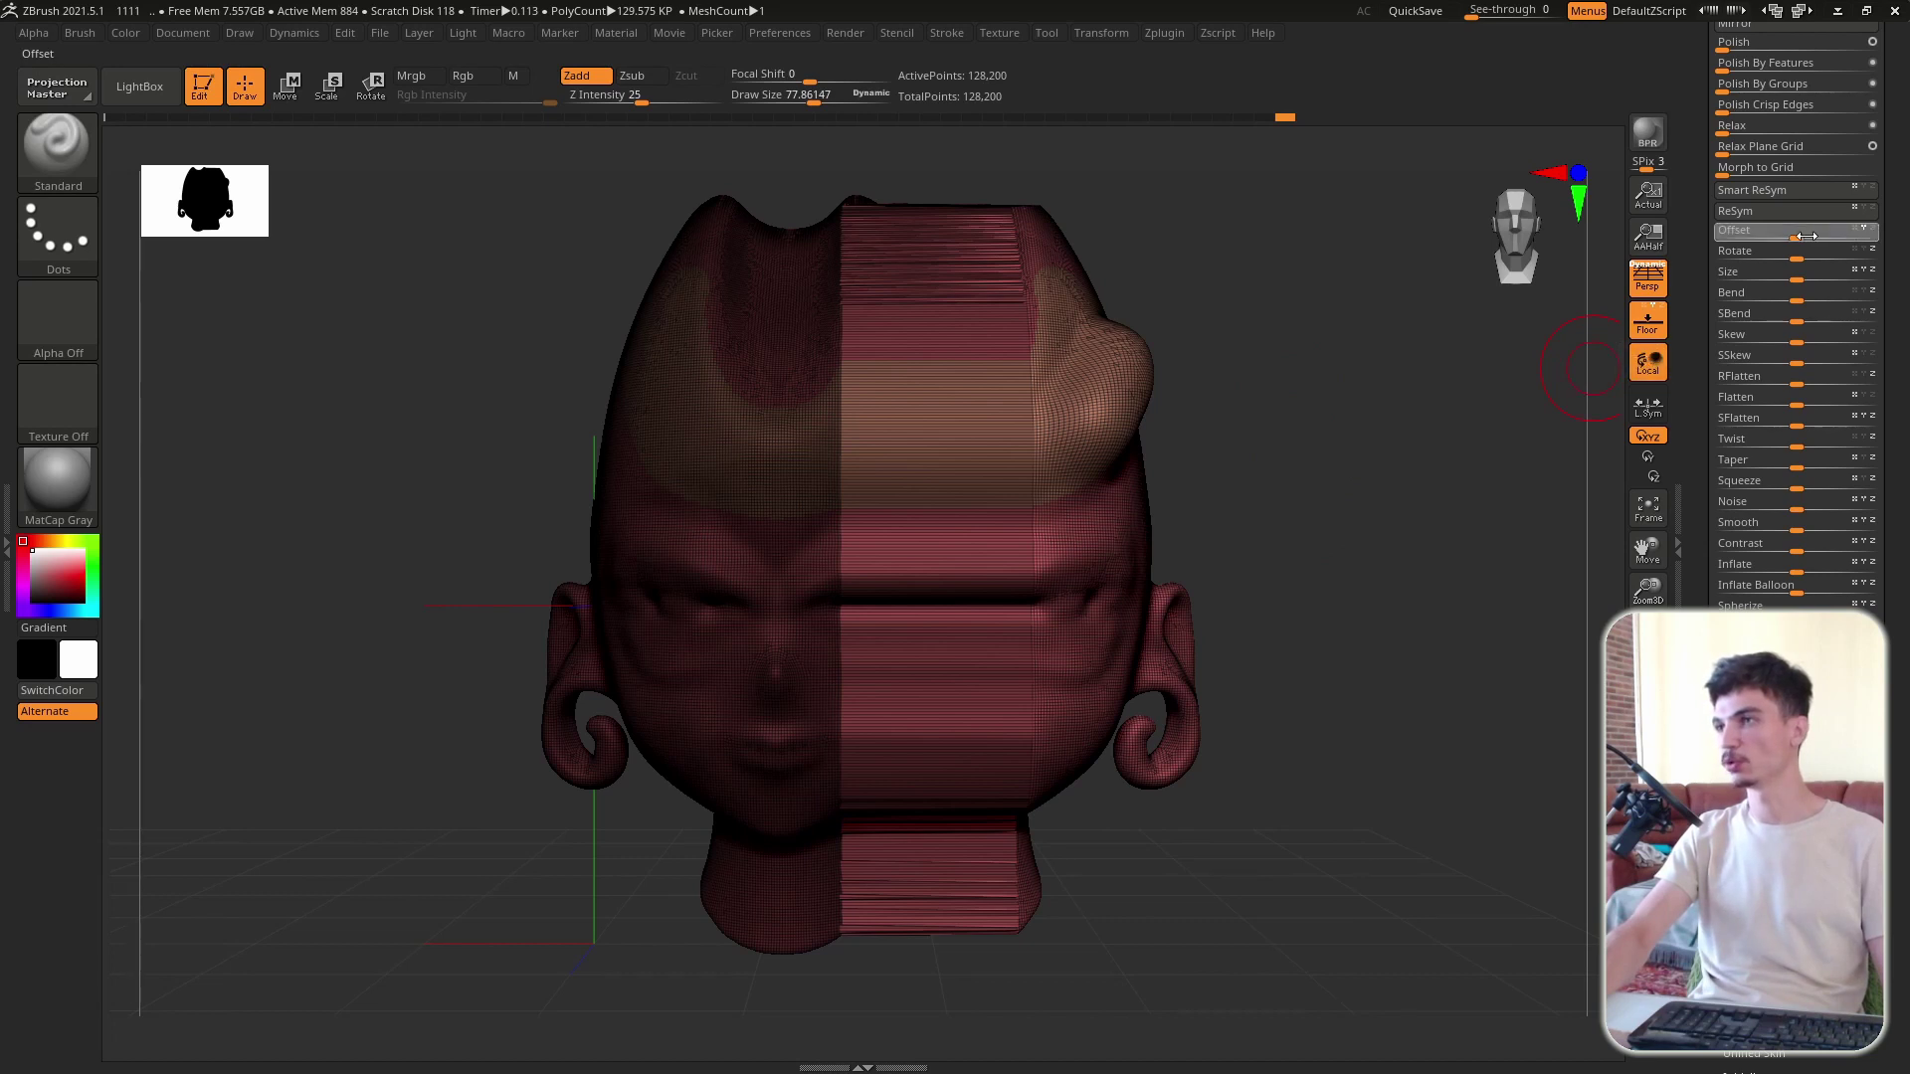
{"action": "mouse_move", "coordinate": [1805, 235]}
{"action": "left_mouse_down"}
{"action": "mouse_move", "coordinate": [1782, 237]}
{"action": "mouse_move", "coordinate": [1816, 241]}
{"action": "left_mouse_up"}
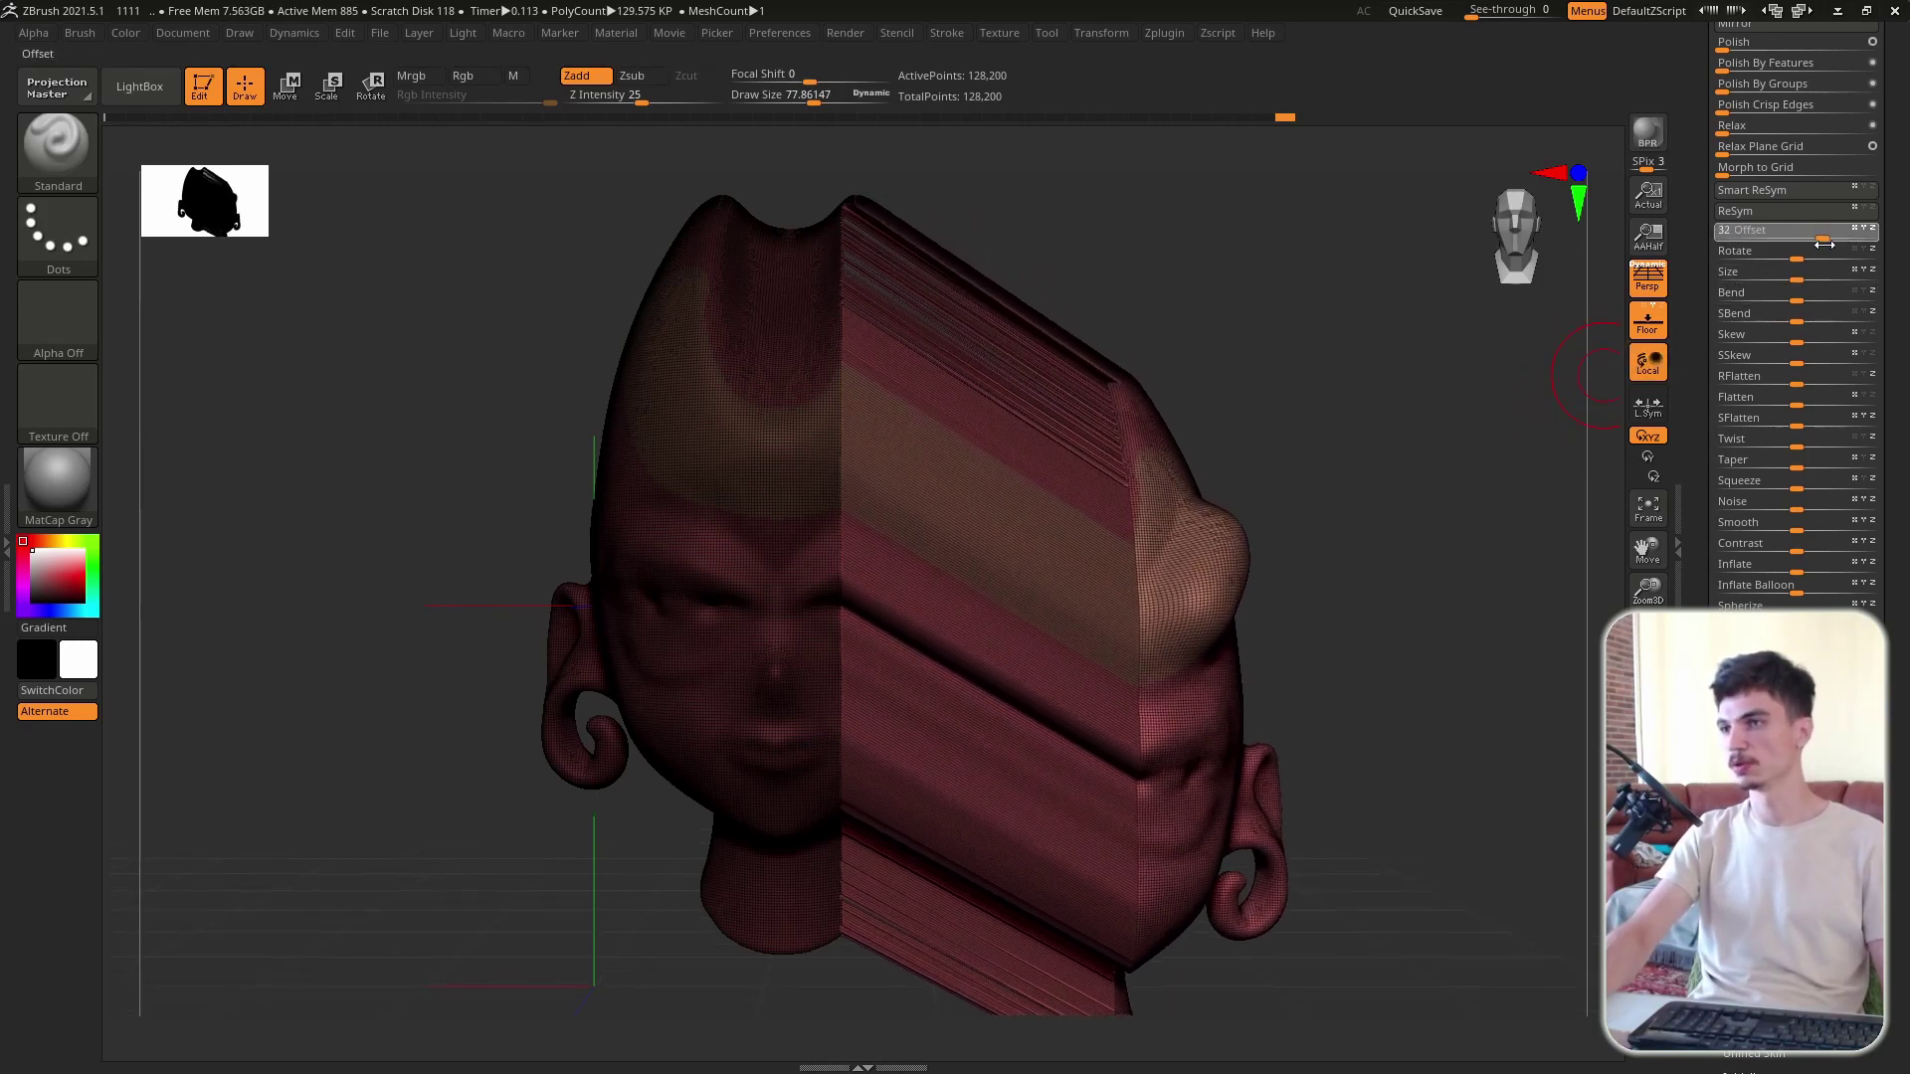
{"action": "left_click_drag", "start_coordinate": [1803, 241], "coordinate": [1869, 233]}
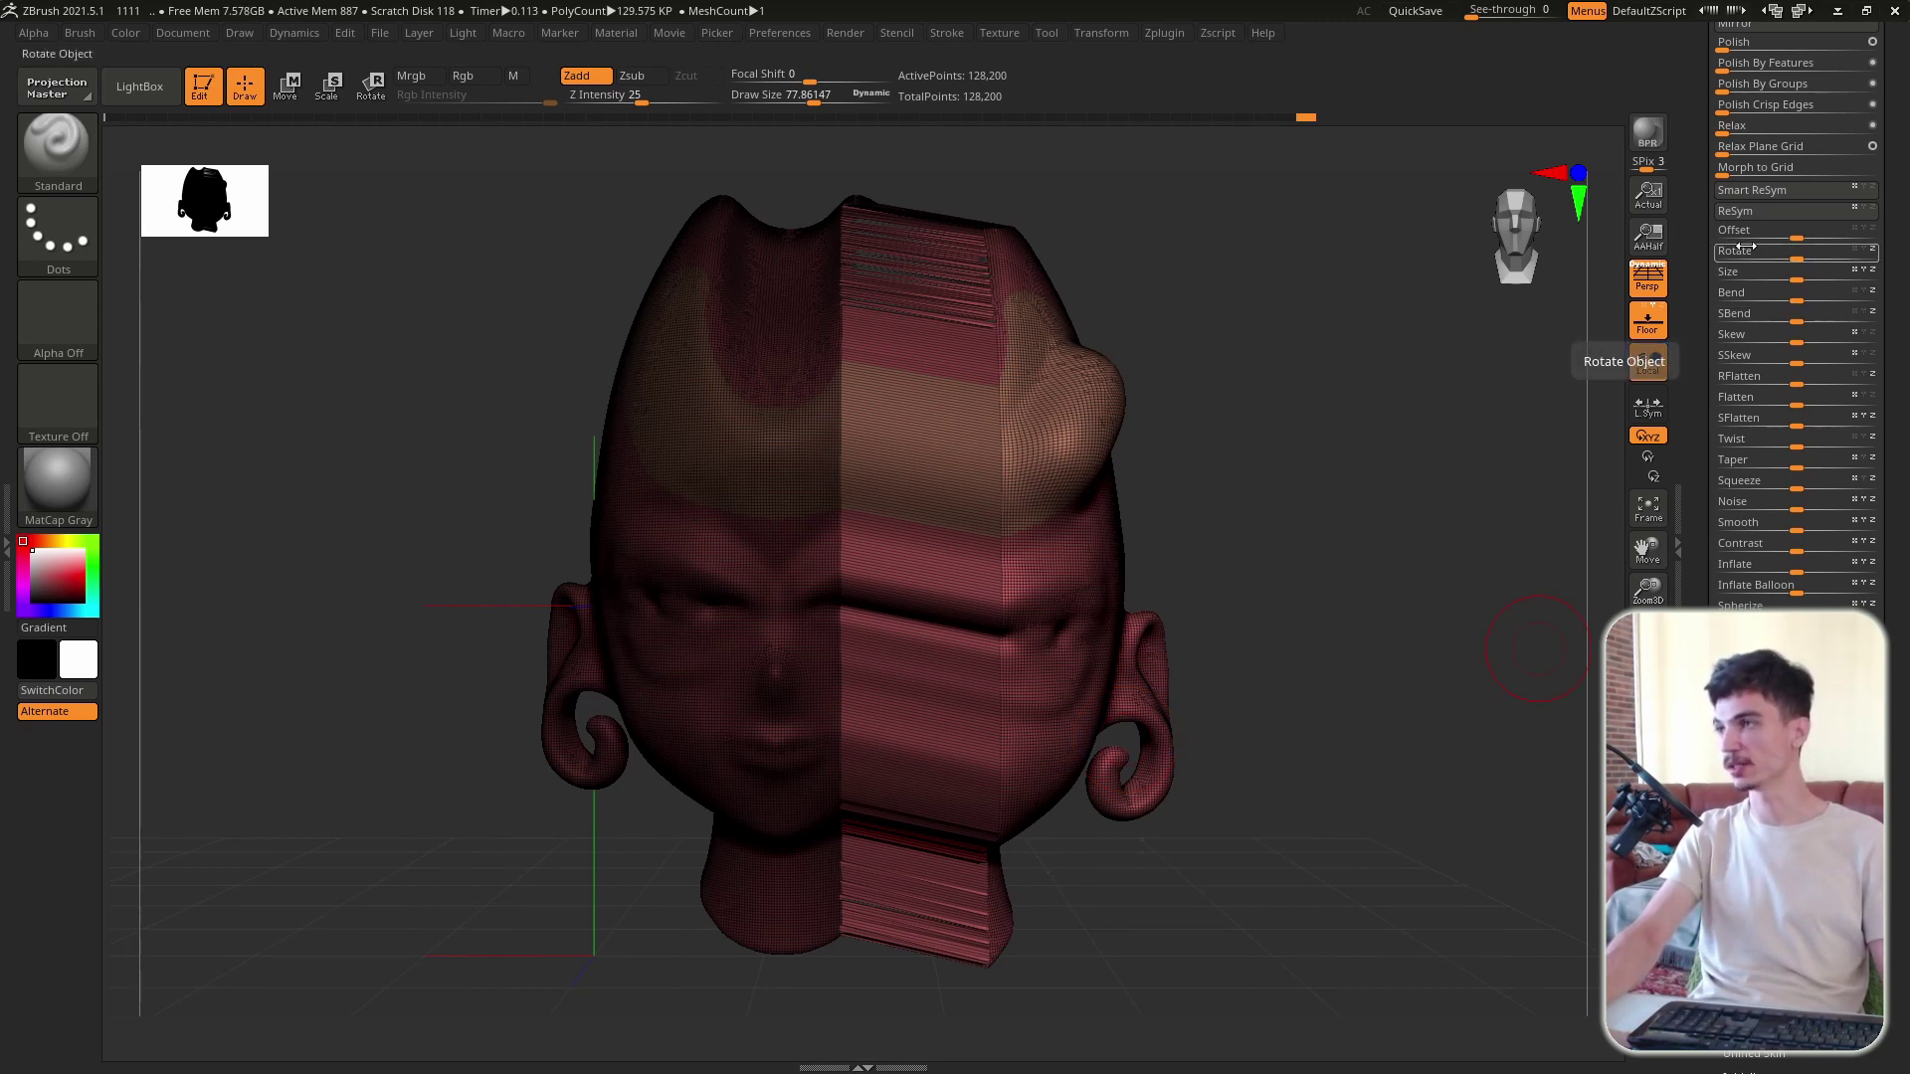
Step: Swing the unmasked right half with Rotate, reaching about 28.5
{"action": "left_click_drag", "start_coordinate": [1802, 258], "coordinate": [1791, 250]}
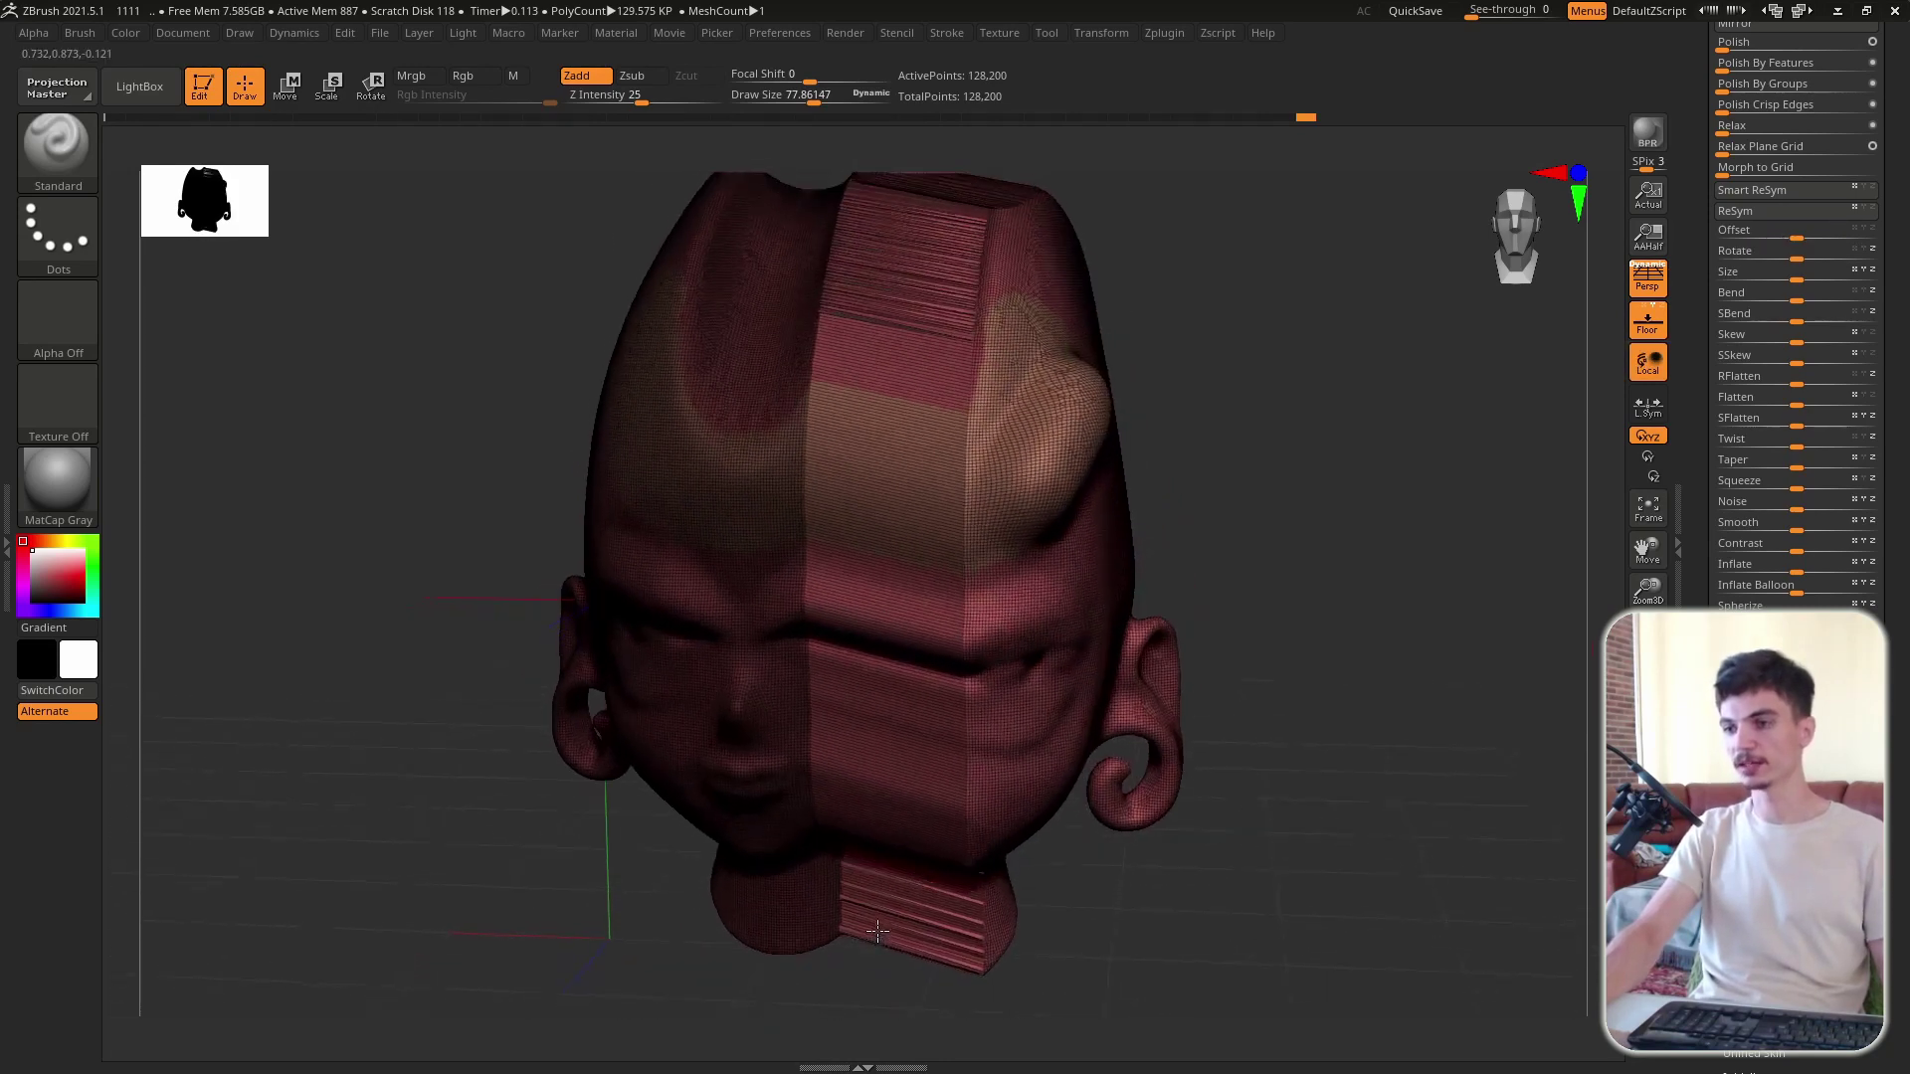
{"action": "key", "text": "ctrl"}
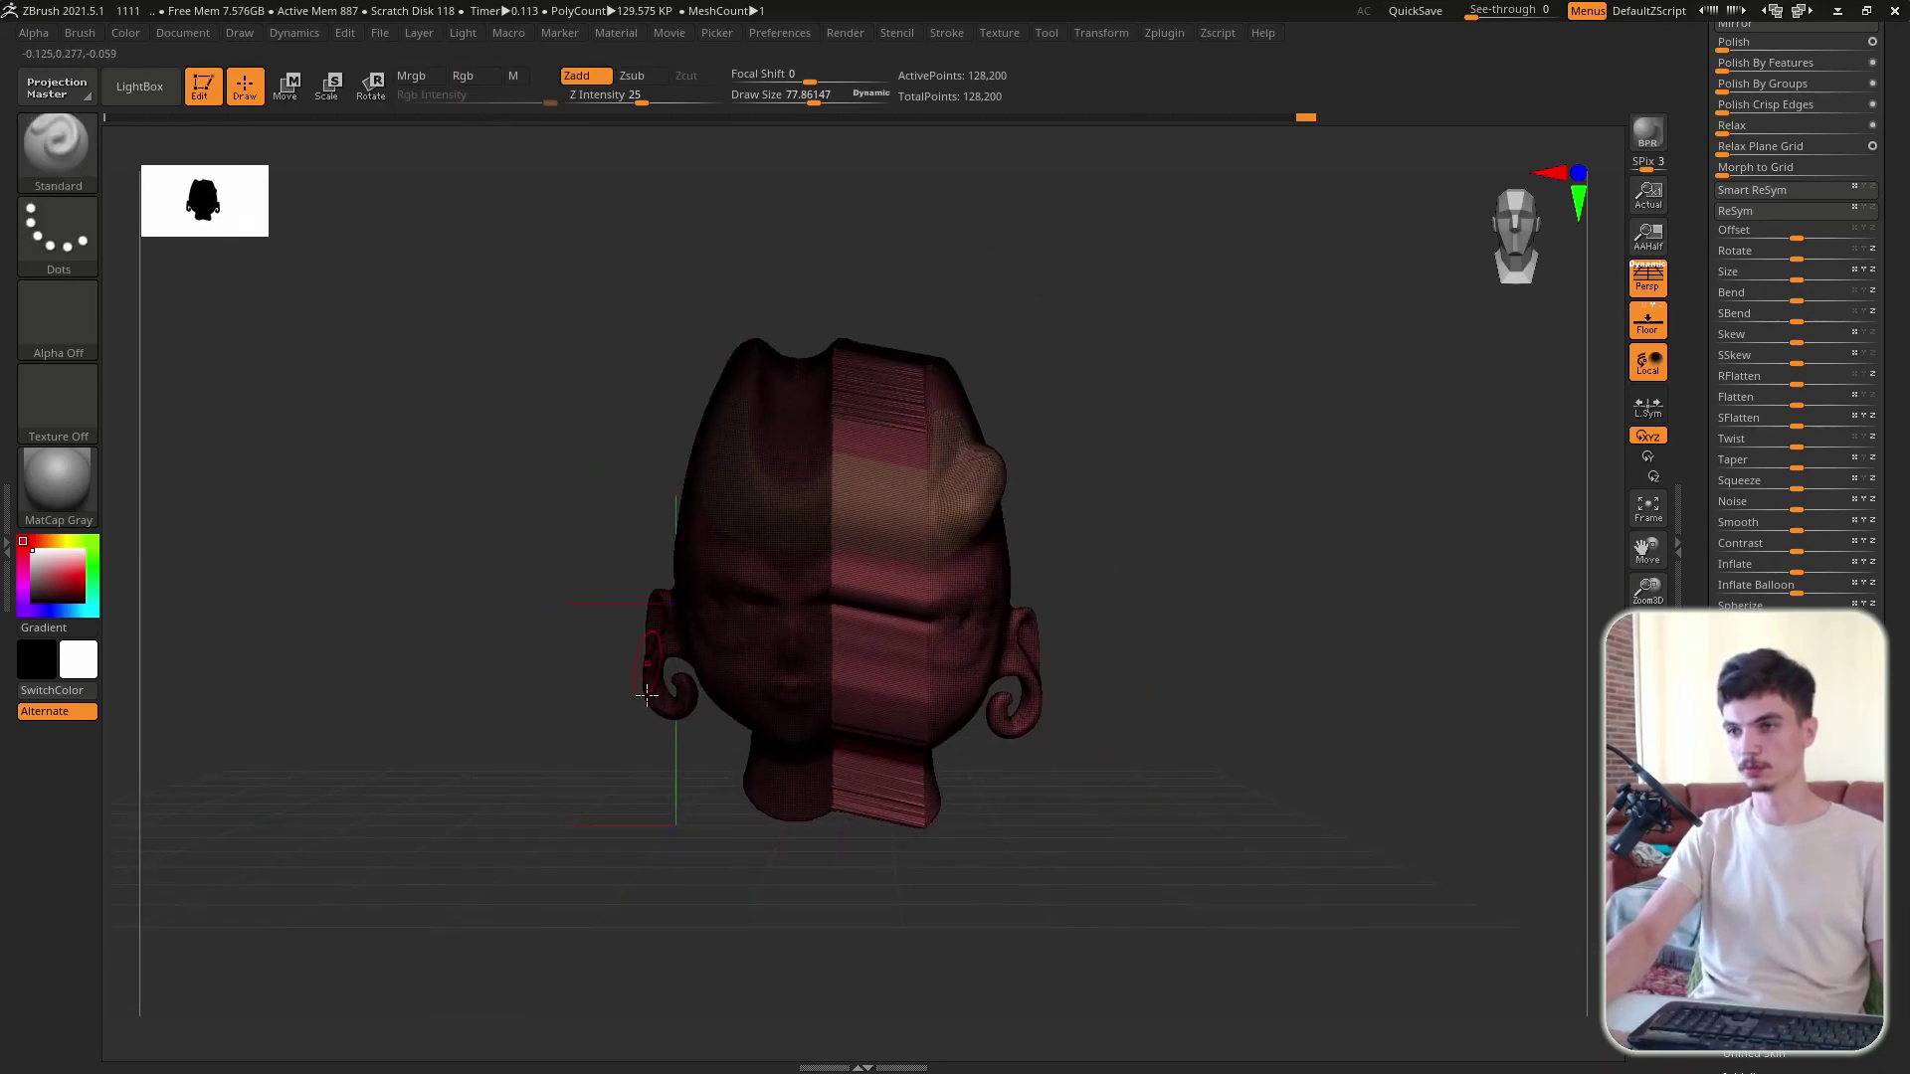
{"action": "left_click_drag", "start_coordinate": [668, 826], "coordinate": [668, 816]}
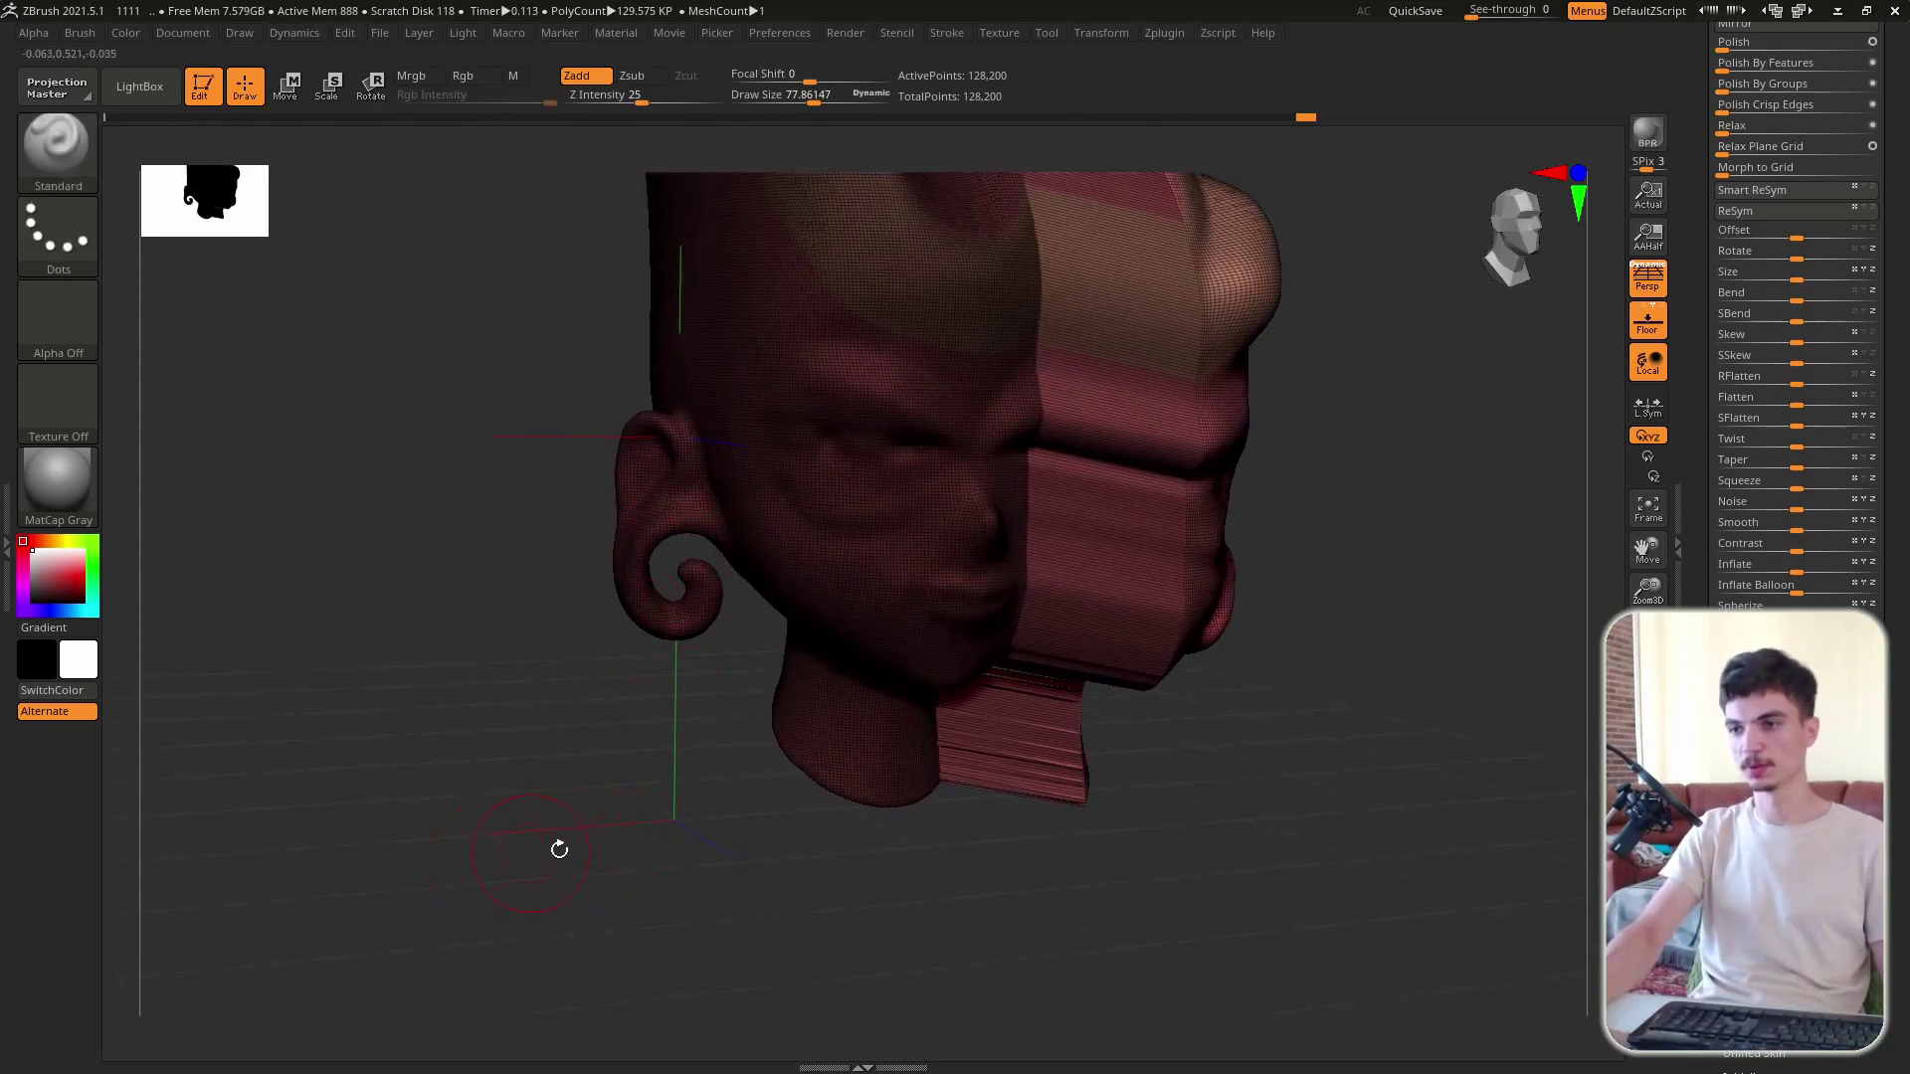
{"action": "left_click_drag", "start_coordinate": [644, 820], "coordinate": [584, 912]}
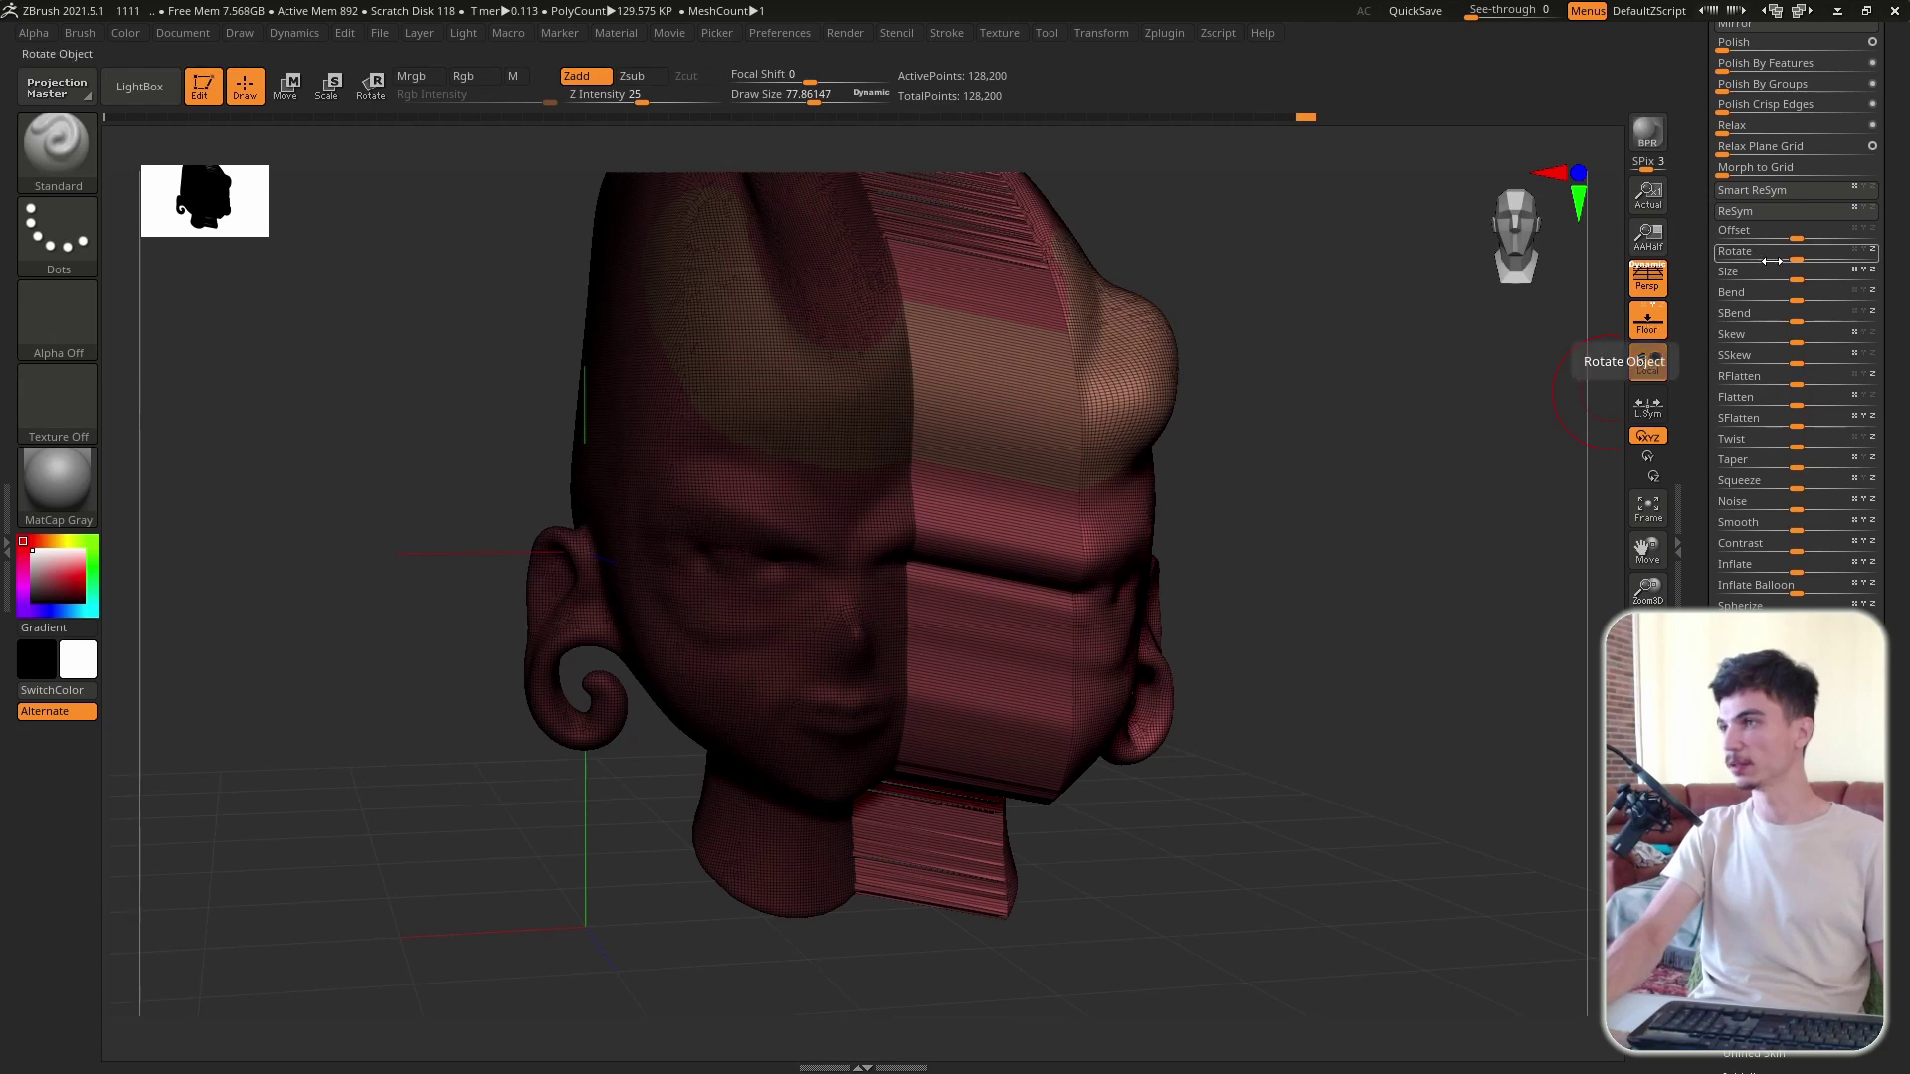
{"action": "mouse_move", "coordinate": [1797, 251]}
{"action": "left_mouse_down"}
{"action": "mouse_move", "coordinate": [1816, 261]}
{"action": "mouse_move", "coordinate": [1783, 257]}
{"action": "left_mouse_up"}
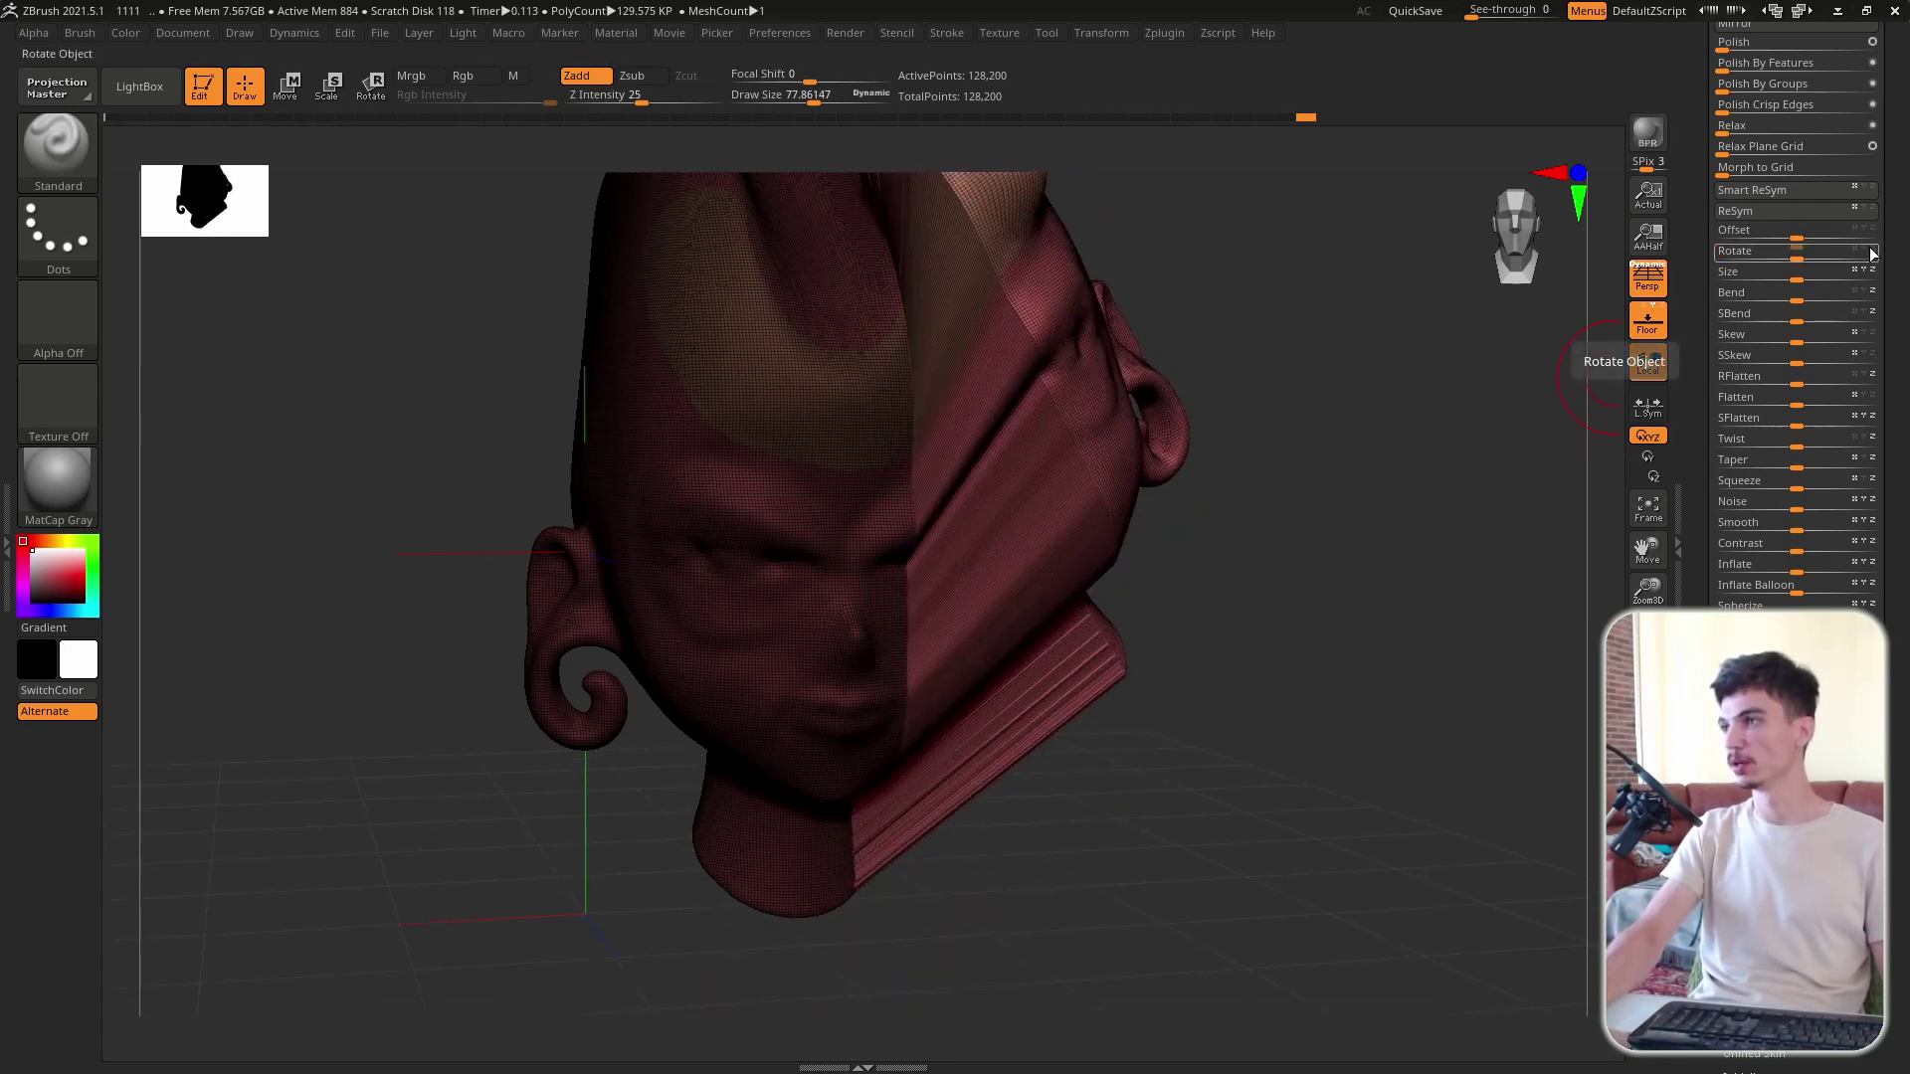
{"action": "left_click_drag", "start_coordinate": [1803, 260], "coordinate": [1825, 260]}
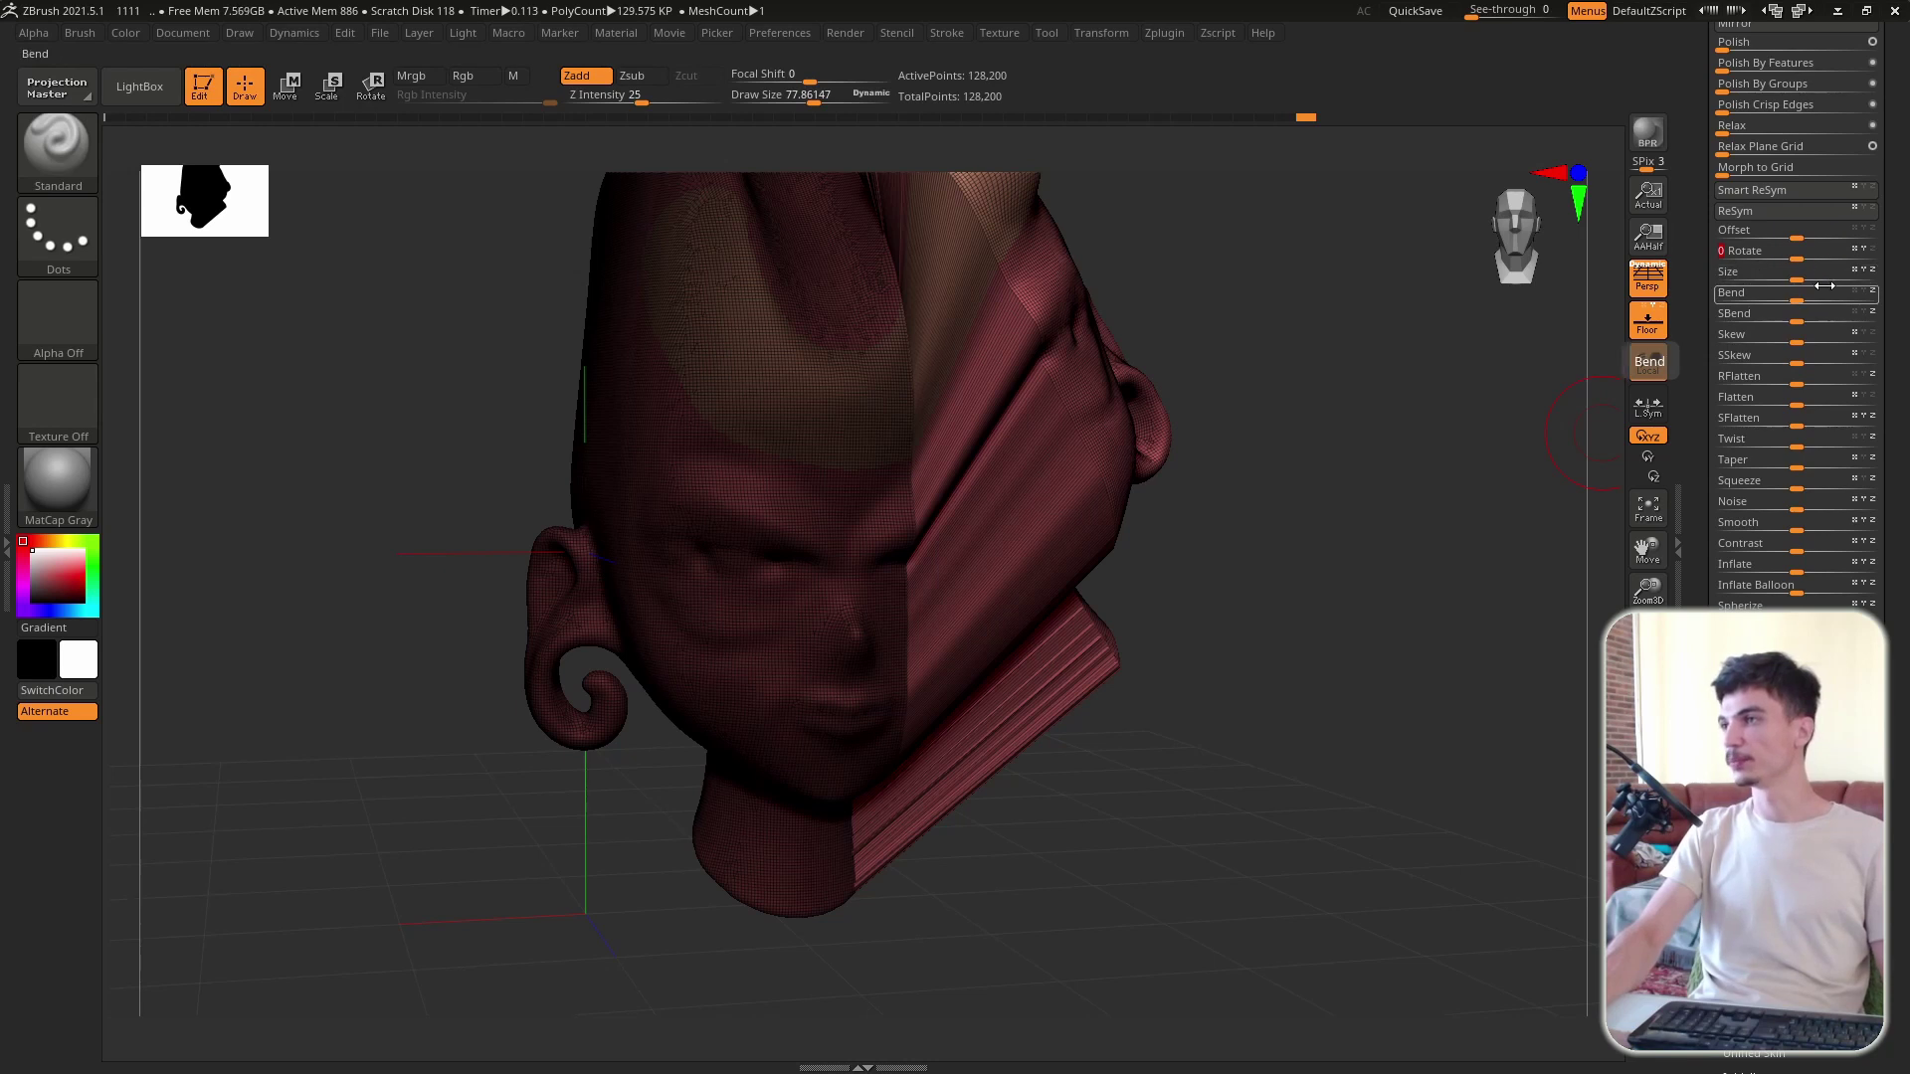
Step: Undo the rotation, enlarge the right half with Size, then shrink it to -63
{"action": "key", "text": "ctrl+z"}
{"action": "key", "text": "ctrl+z"}
{"action": "key", "text": "ctrl+z"}
{"action": "key", "text": "ctrl+z"}
{"action": "key", "text": "ctrl+z"}
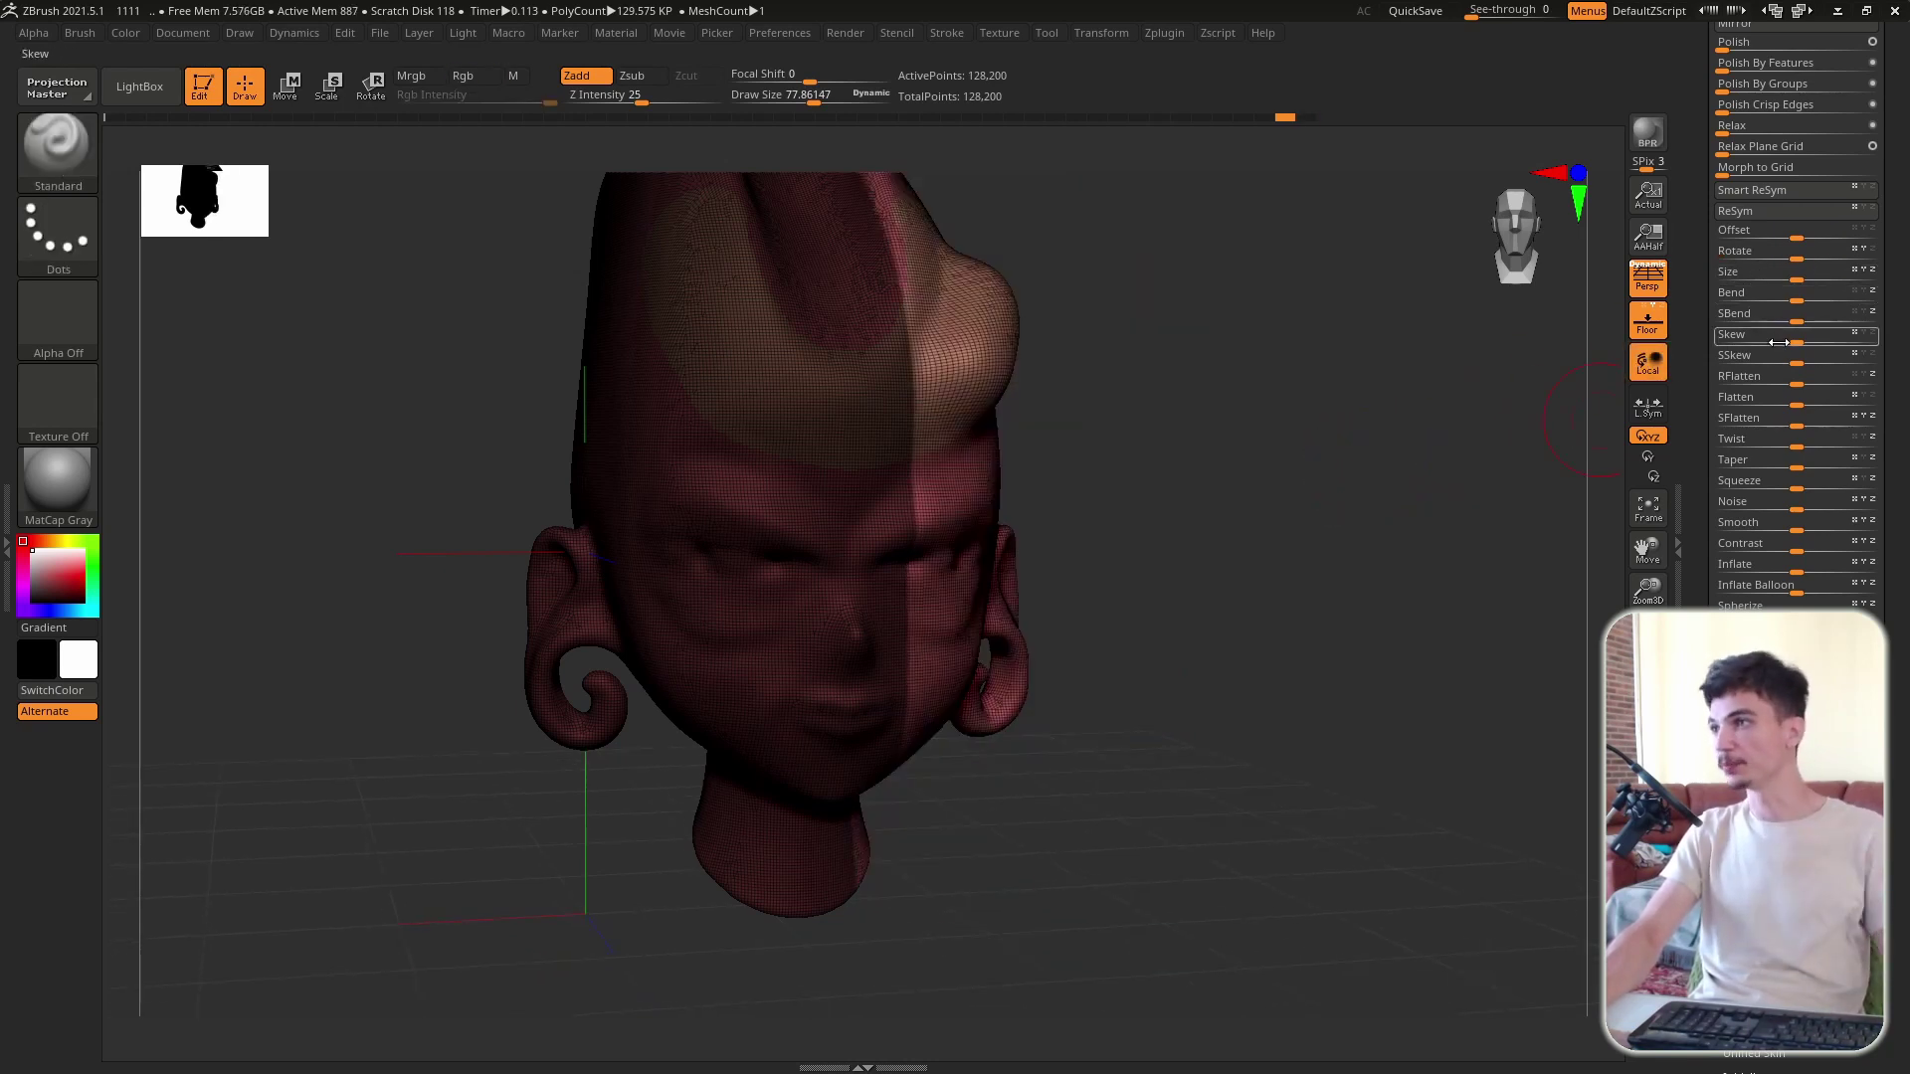
{"action": "mouse_move", "coordinate": [1796, 275]}
{"action": "left_mouse_down"}
{"action": "mouse_move", "coordinate": [1839, 281]}
{"action": "mouse_move", "coordinate": [1784, 276]}
{"action": "mouse_move", "coordinate": [1820, 277]}
{"action": "left_mouse_up"}
{"action": "left_click_drag", "start_coordinate": [1194, 478], "coordinate": [1278, 478]}
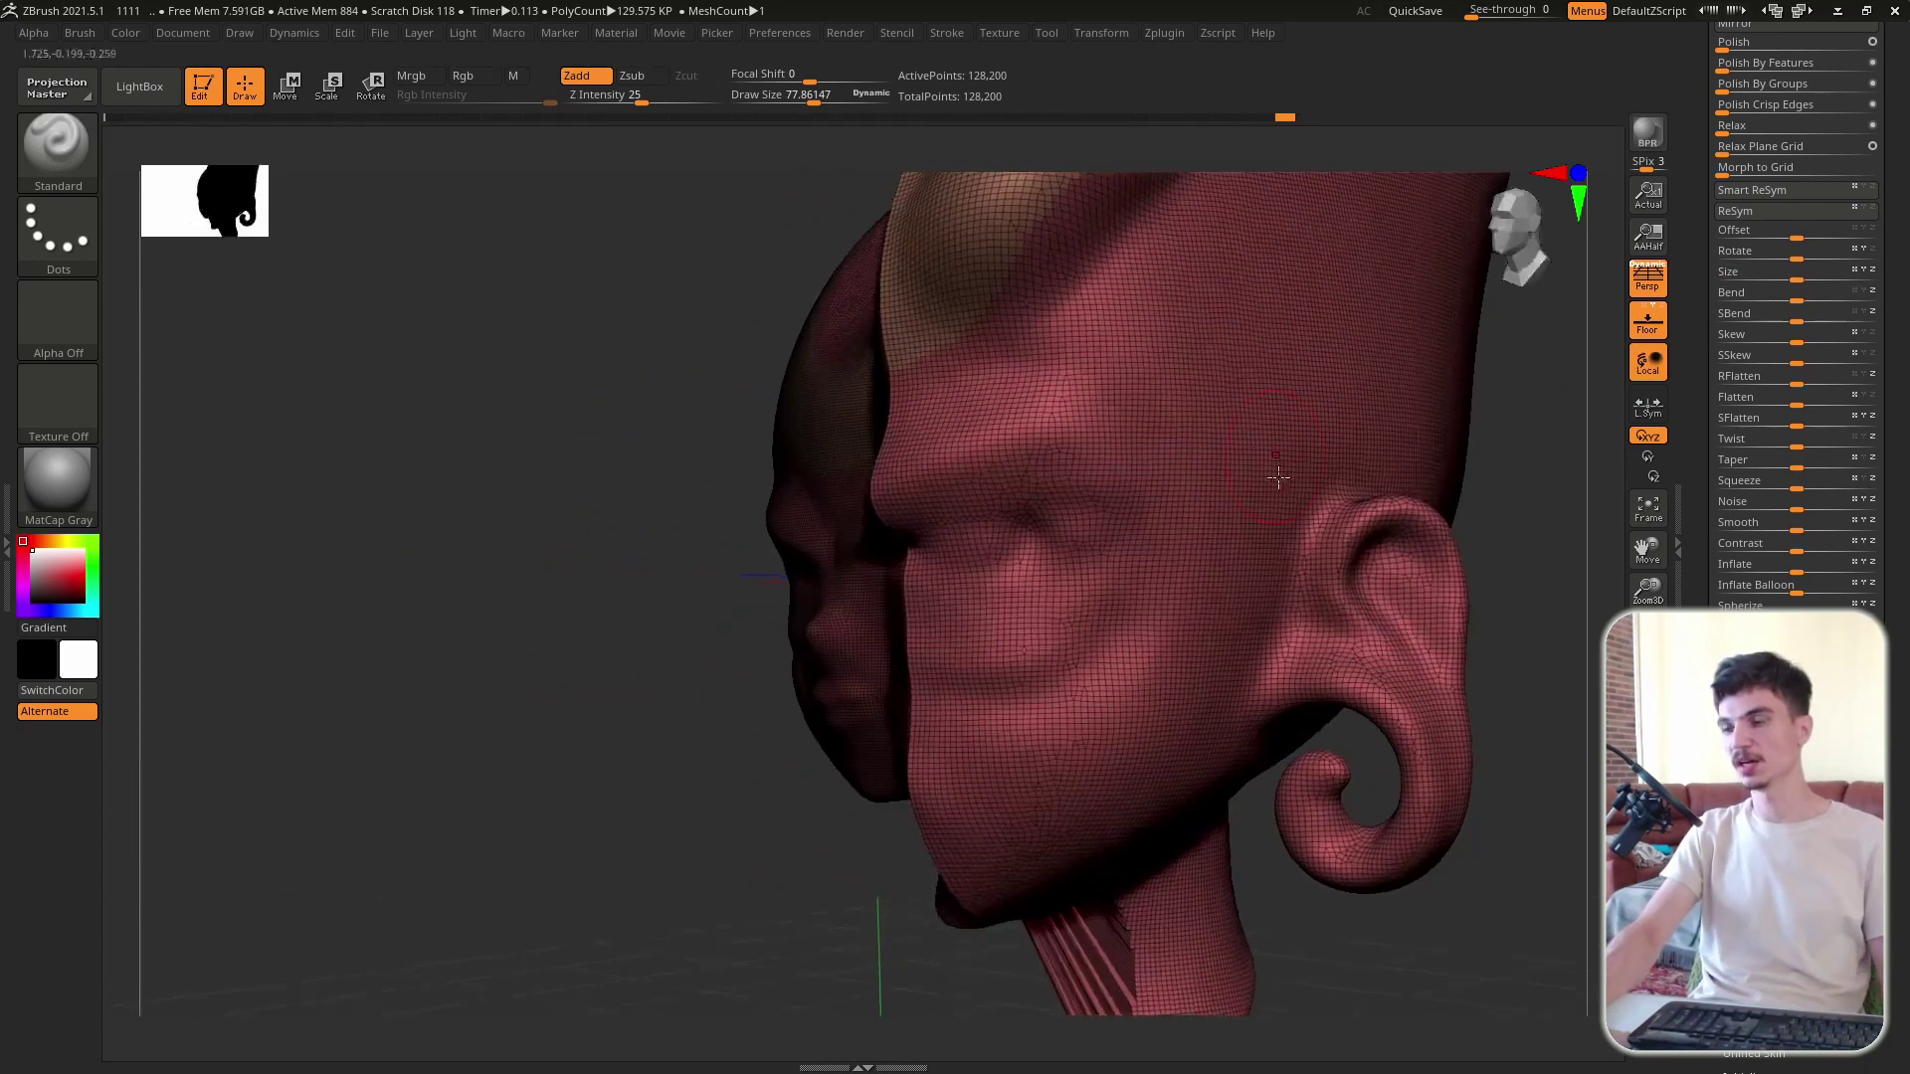
{"action": "key", "text": "f"}
{"action": "left_click_drag", "start_coordinate": [1394, 414], "coordinate": [1134, 503]}
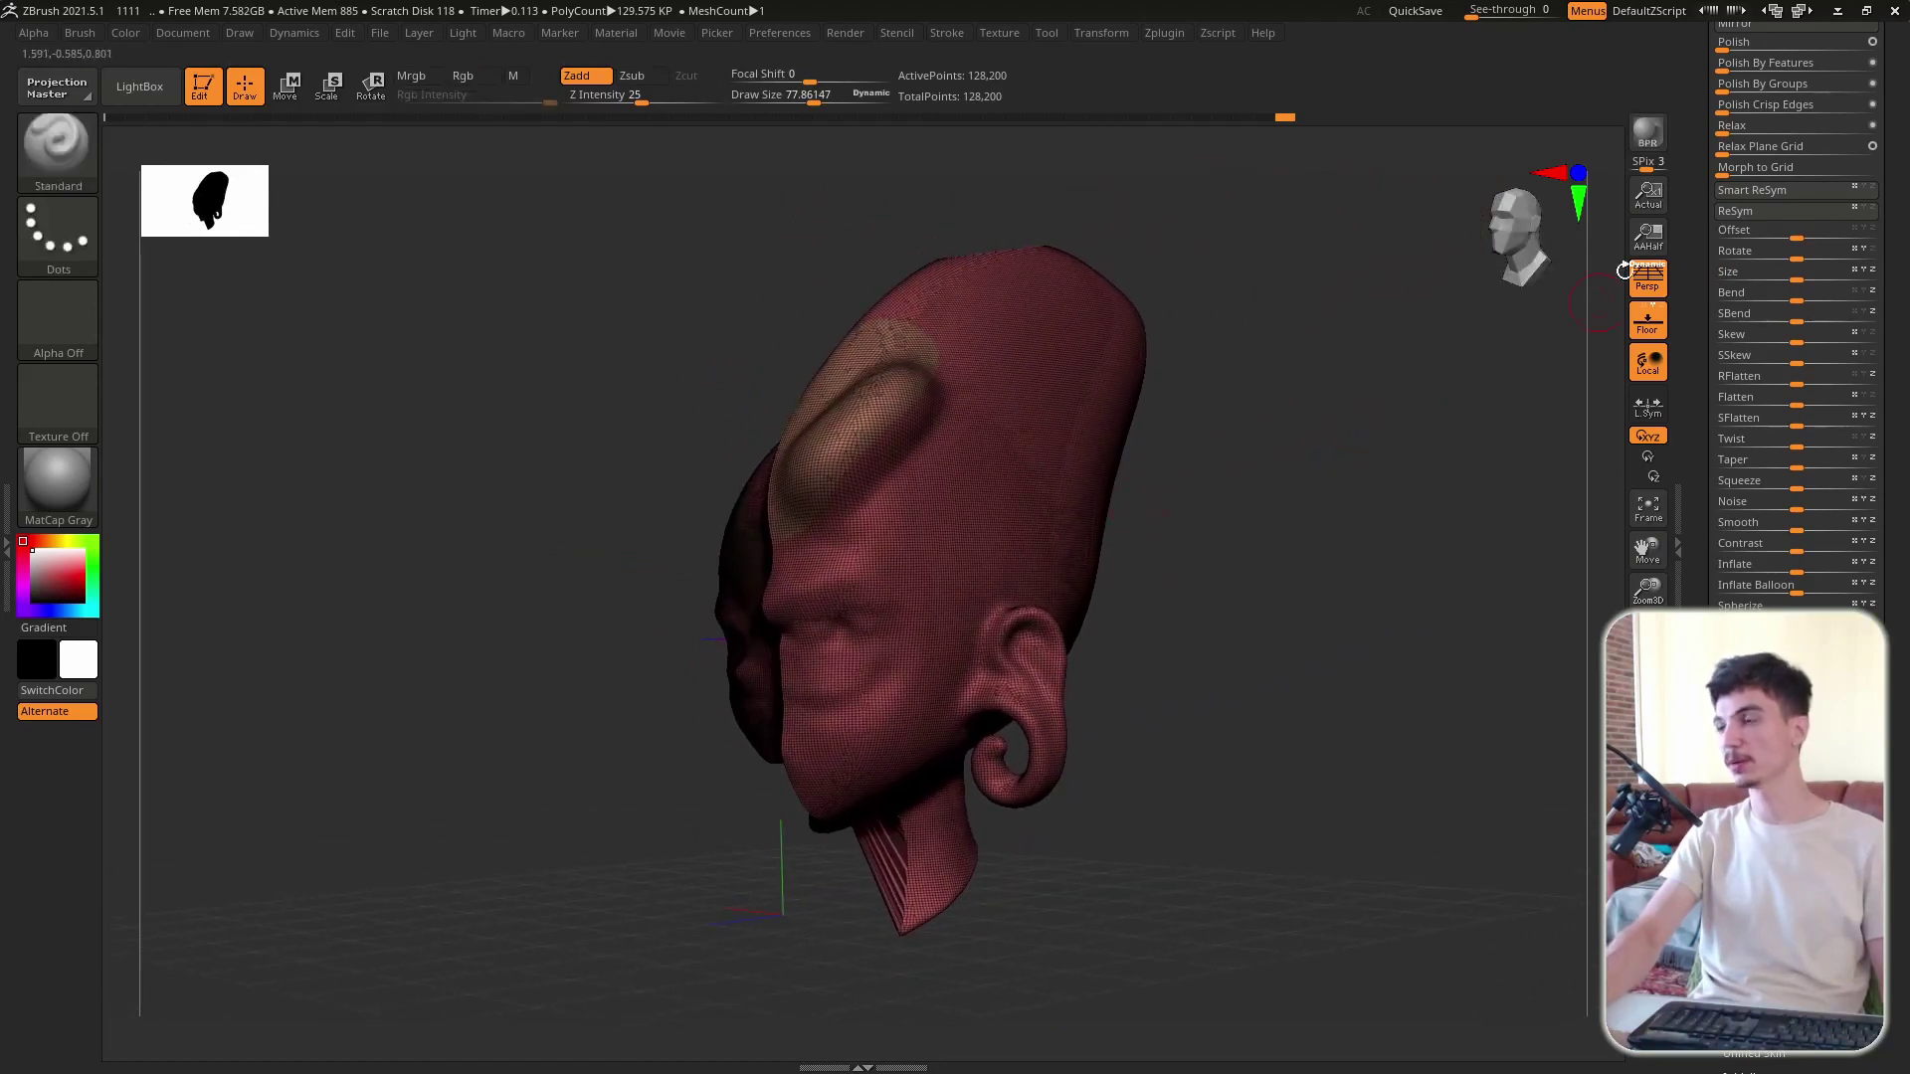
{"action": "left_click_drag", "start_coordinate": [1293, 497], "coordinate": [857, 609]}
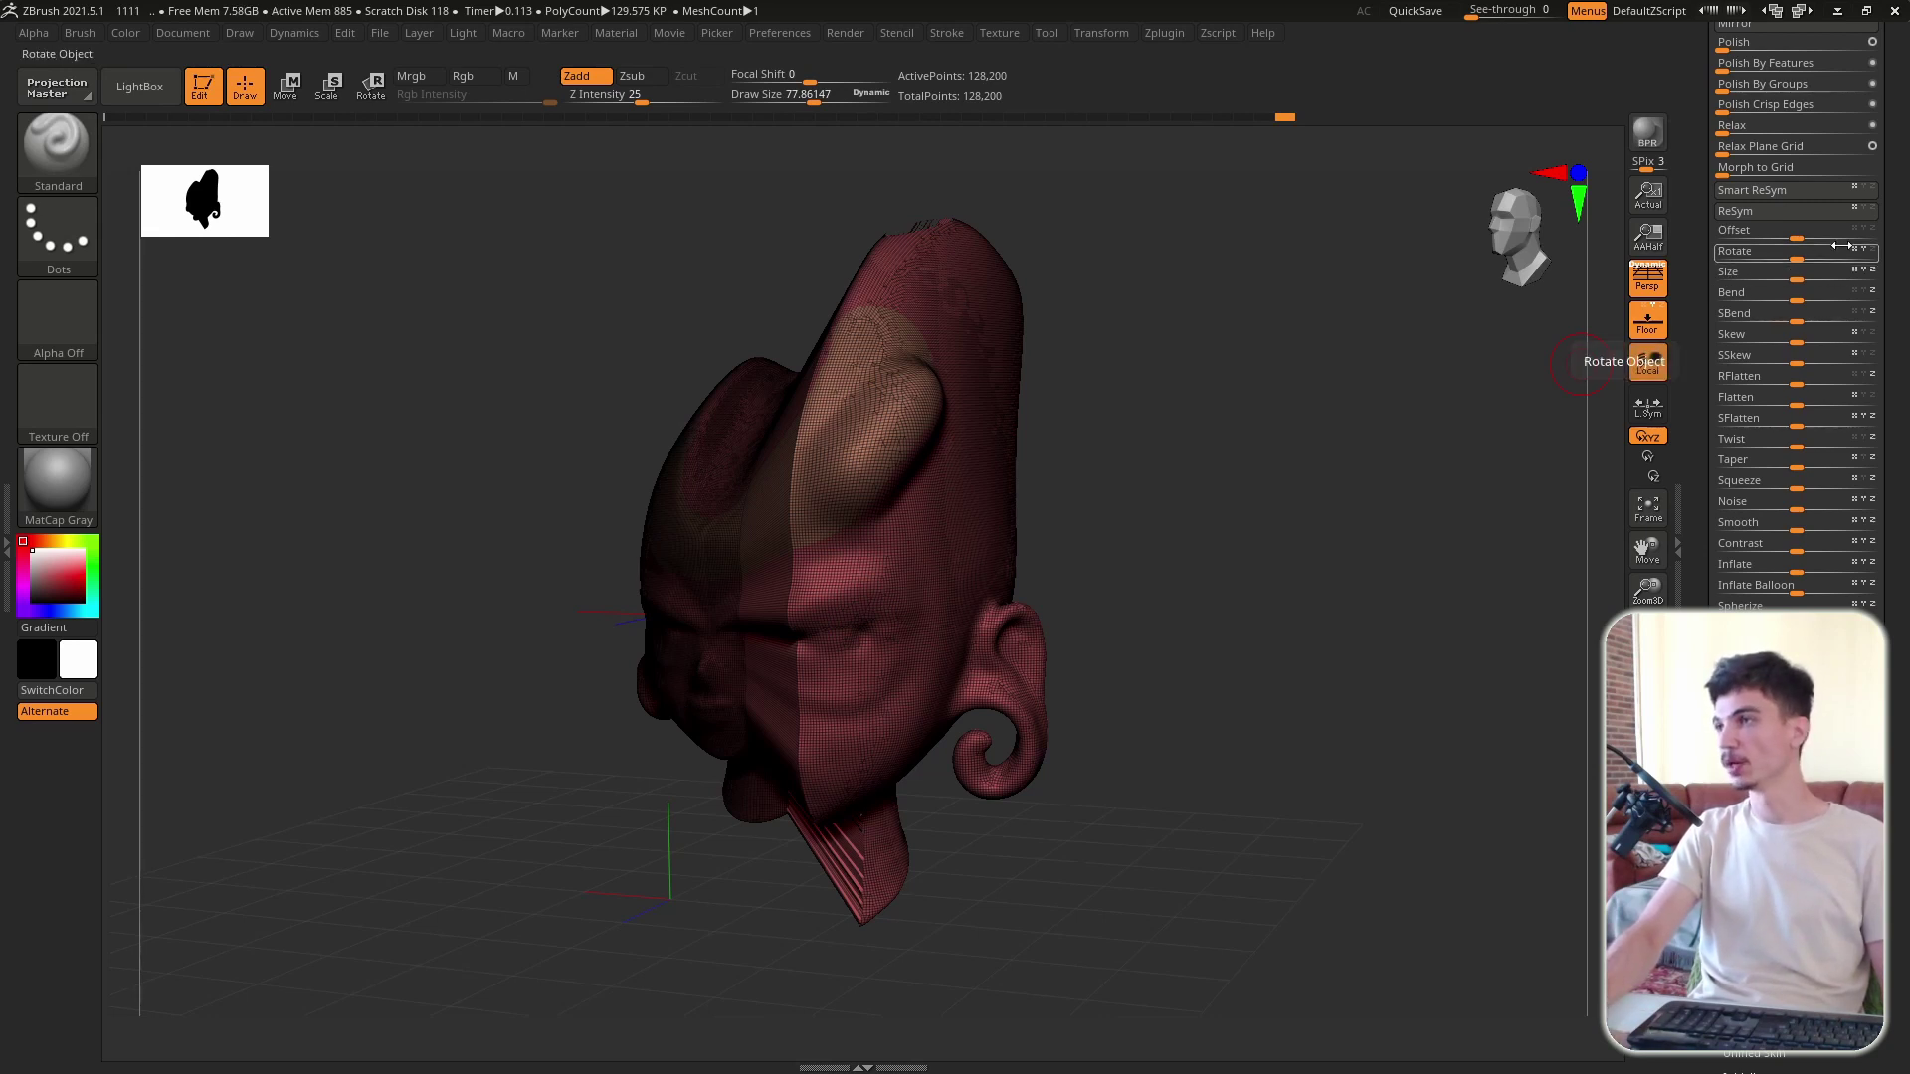
{"action": "left_click_drag", "start_coordinate": [1781, 269], "coordinate": [1748, 269]}
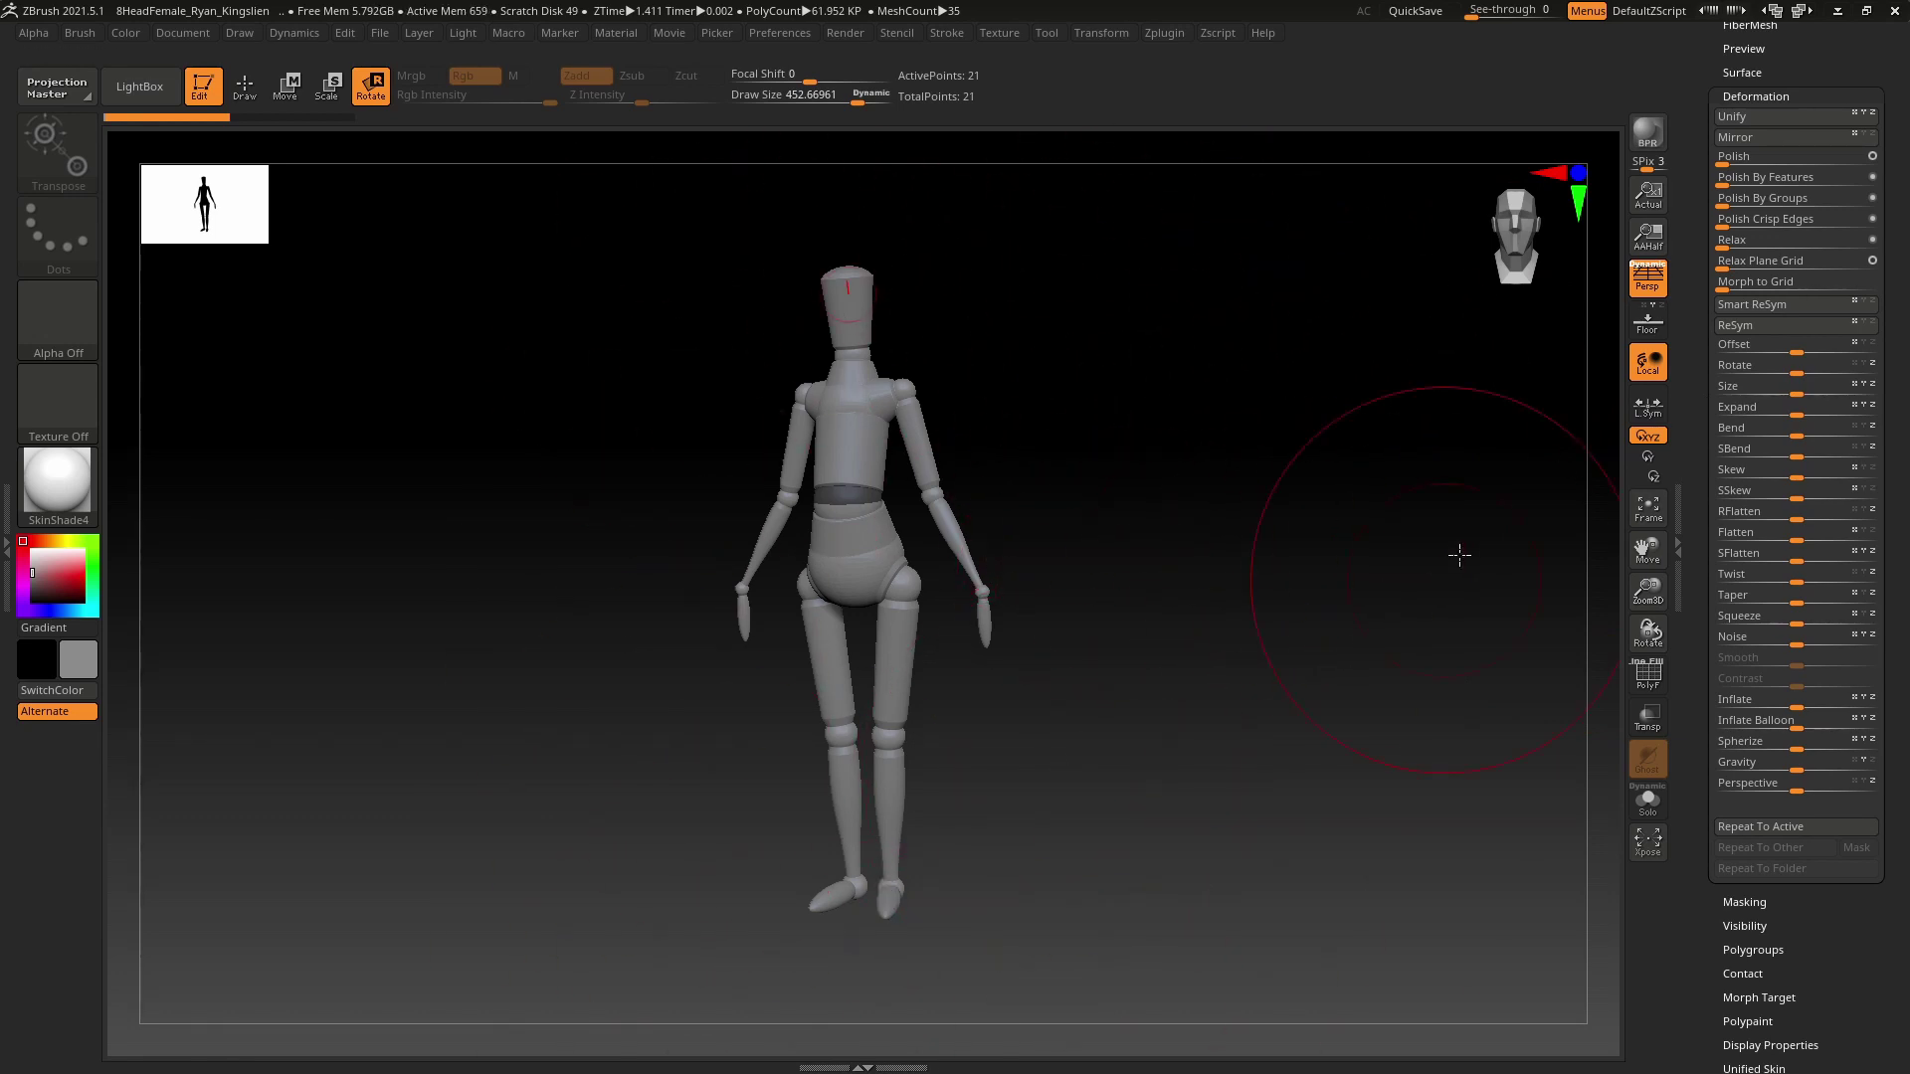
Step: Nudge the Deformation Size slider slightly right to enlarge the mannequin
{"action": "left_click_drag", "start_coordinate": [1794, 396], "coordinate": [1791, 397]}
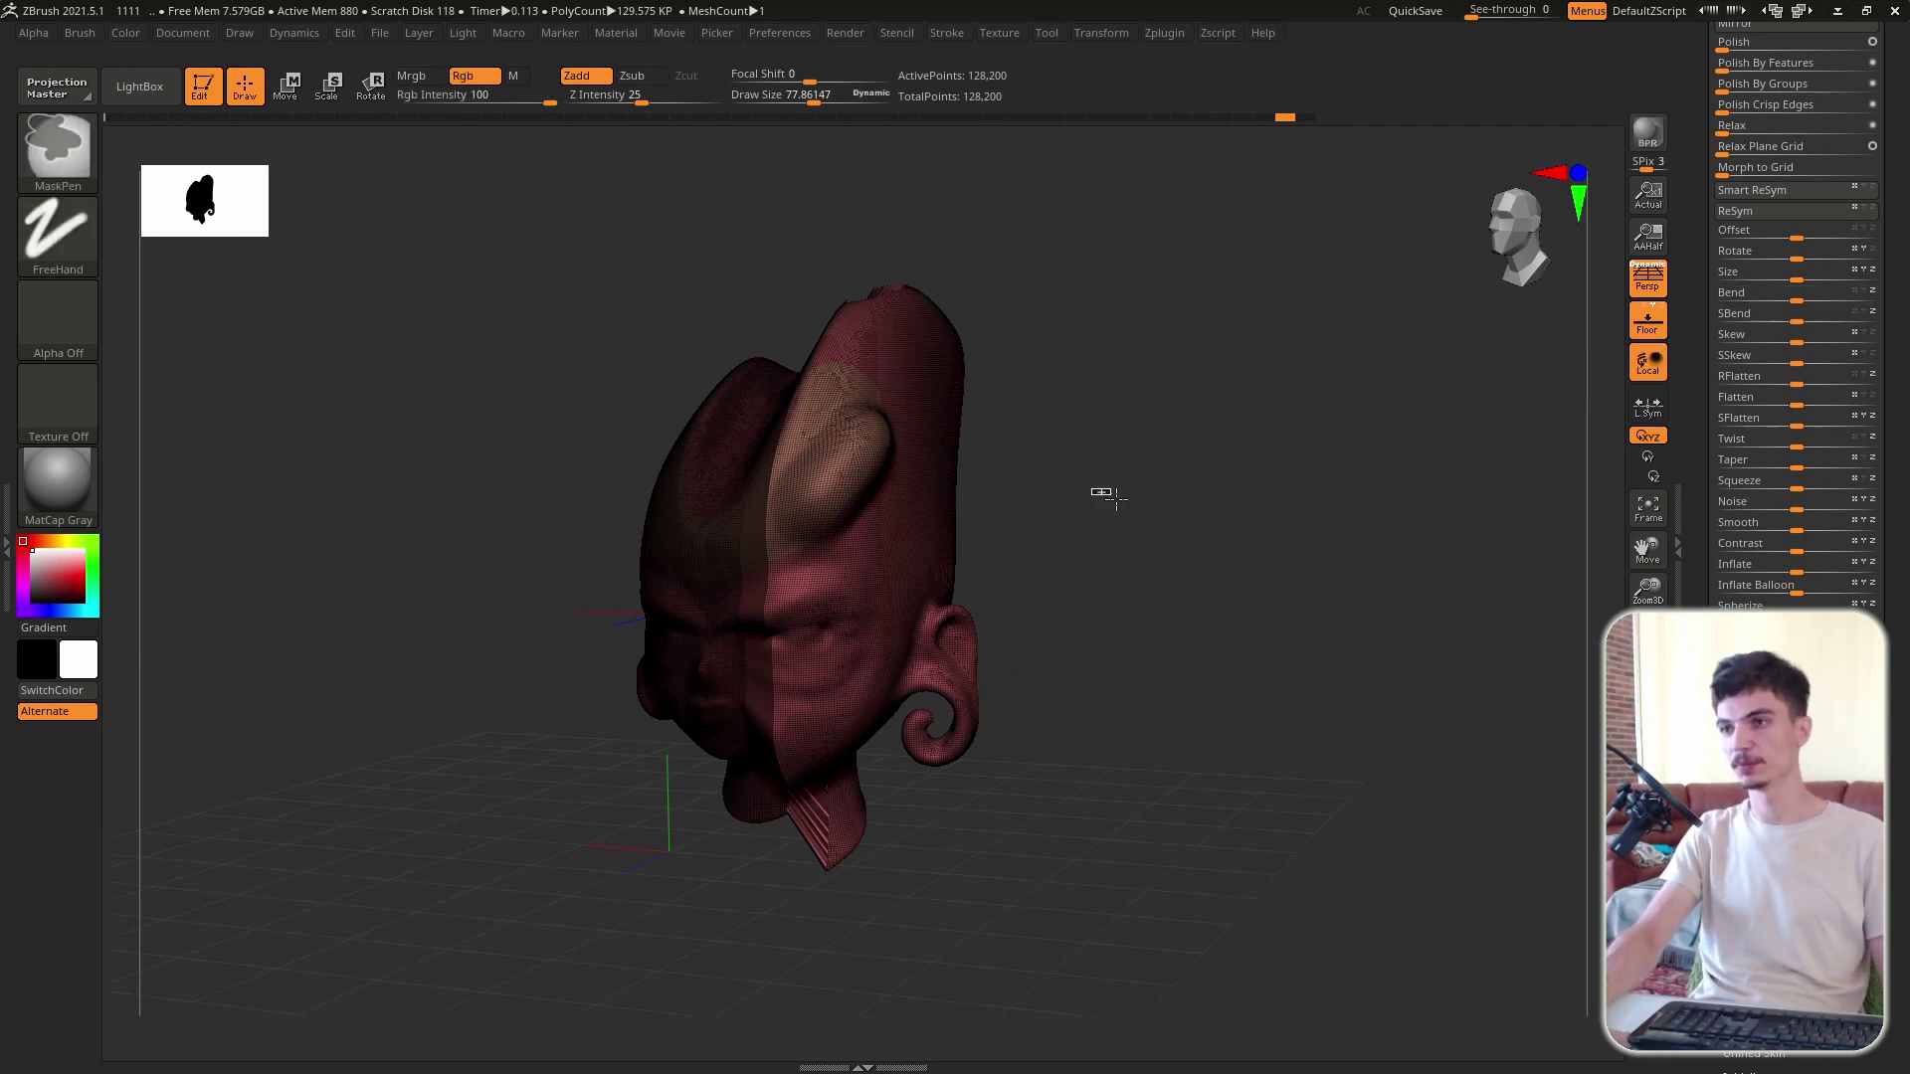
{"action": "left_click_drag", "start_coordinate": [1094, 492], "coordinate": [1232, 605], "text": "ctrl"}
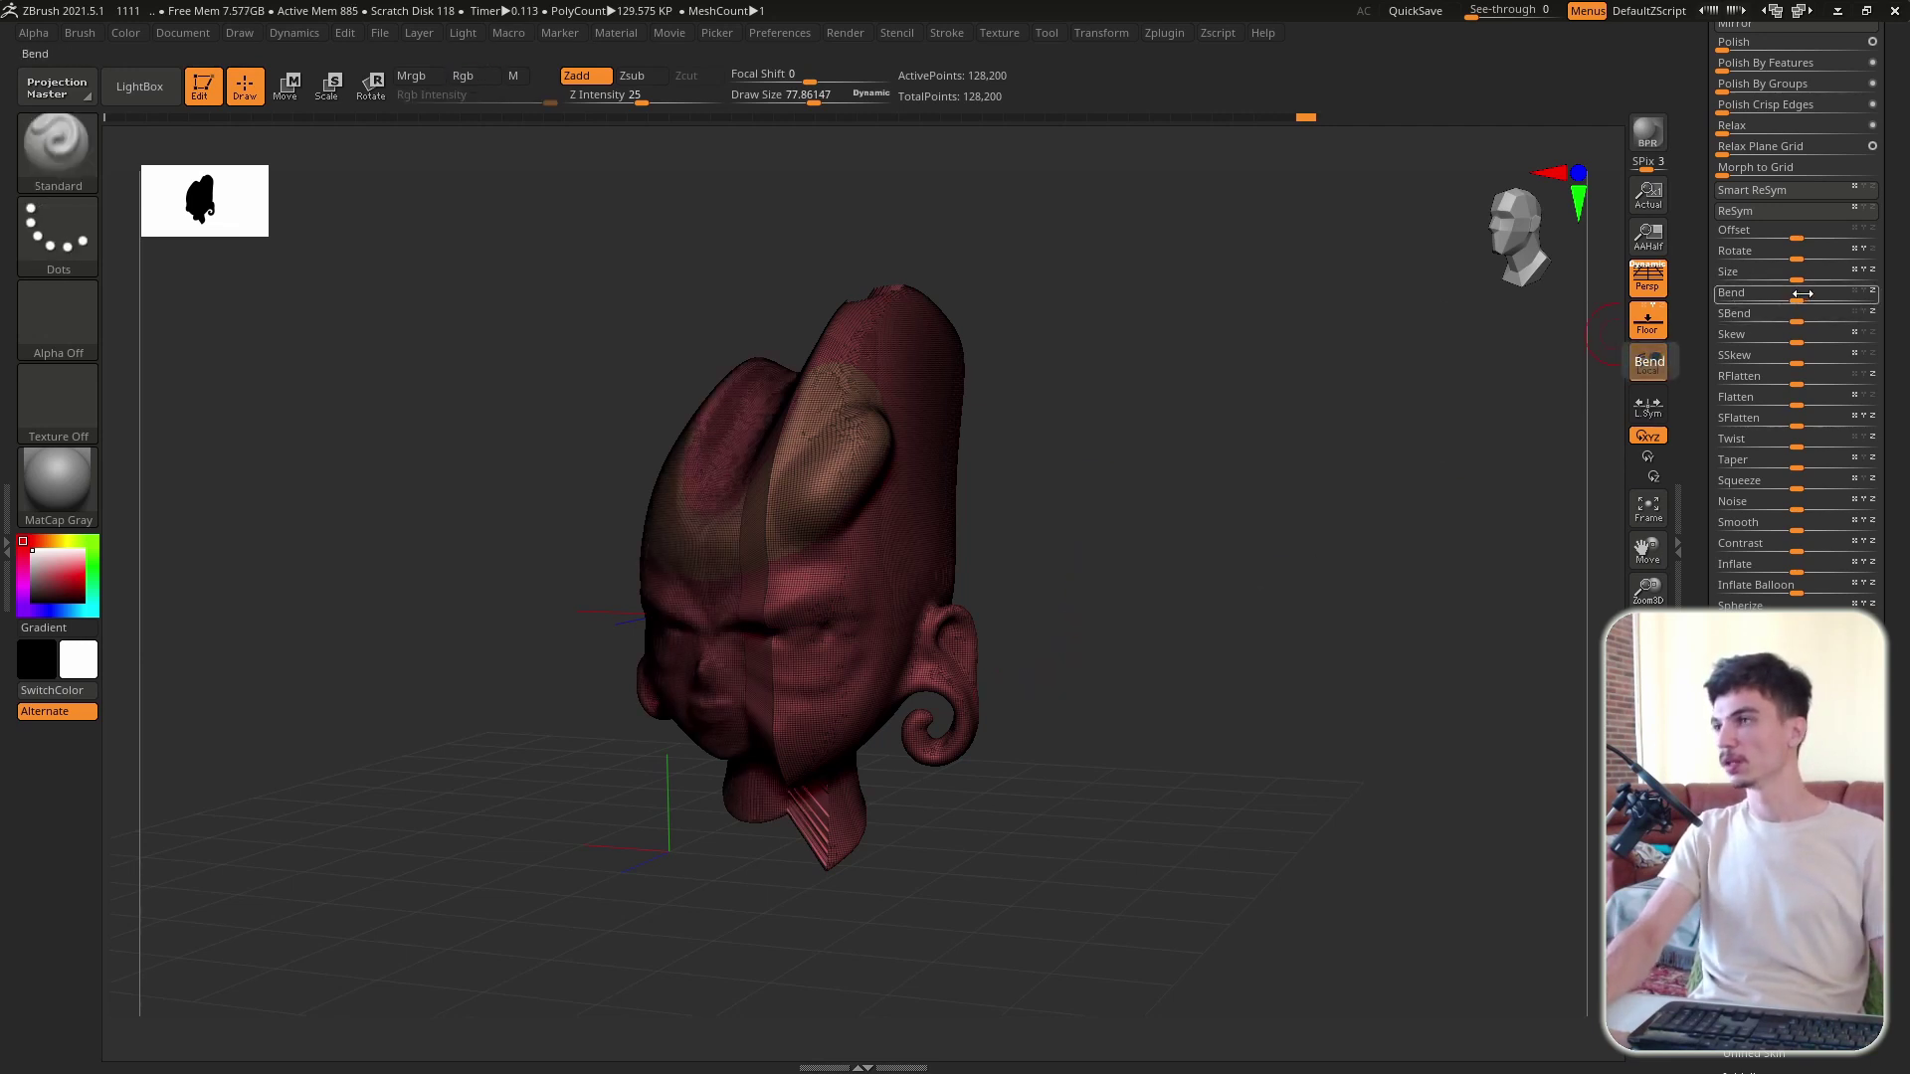
{"action": "left_click_drag", "start_coordinate": [1801, 298], "coordinate": [1764, 287]}
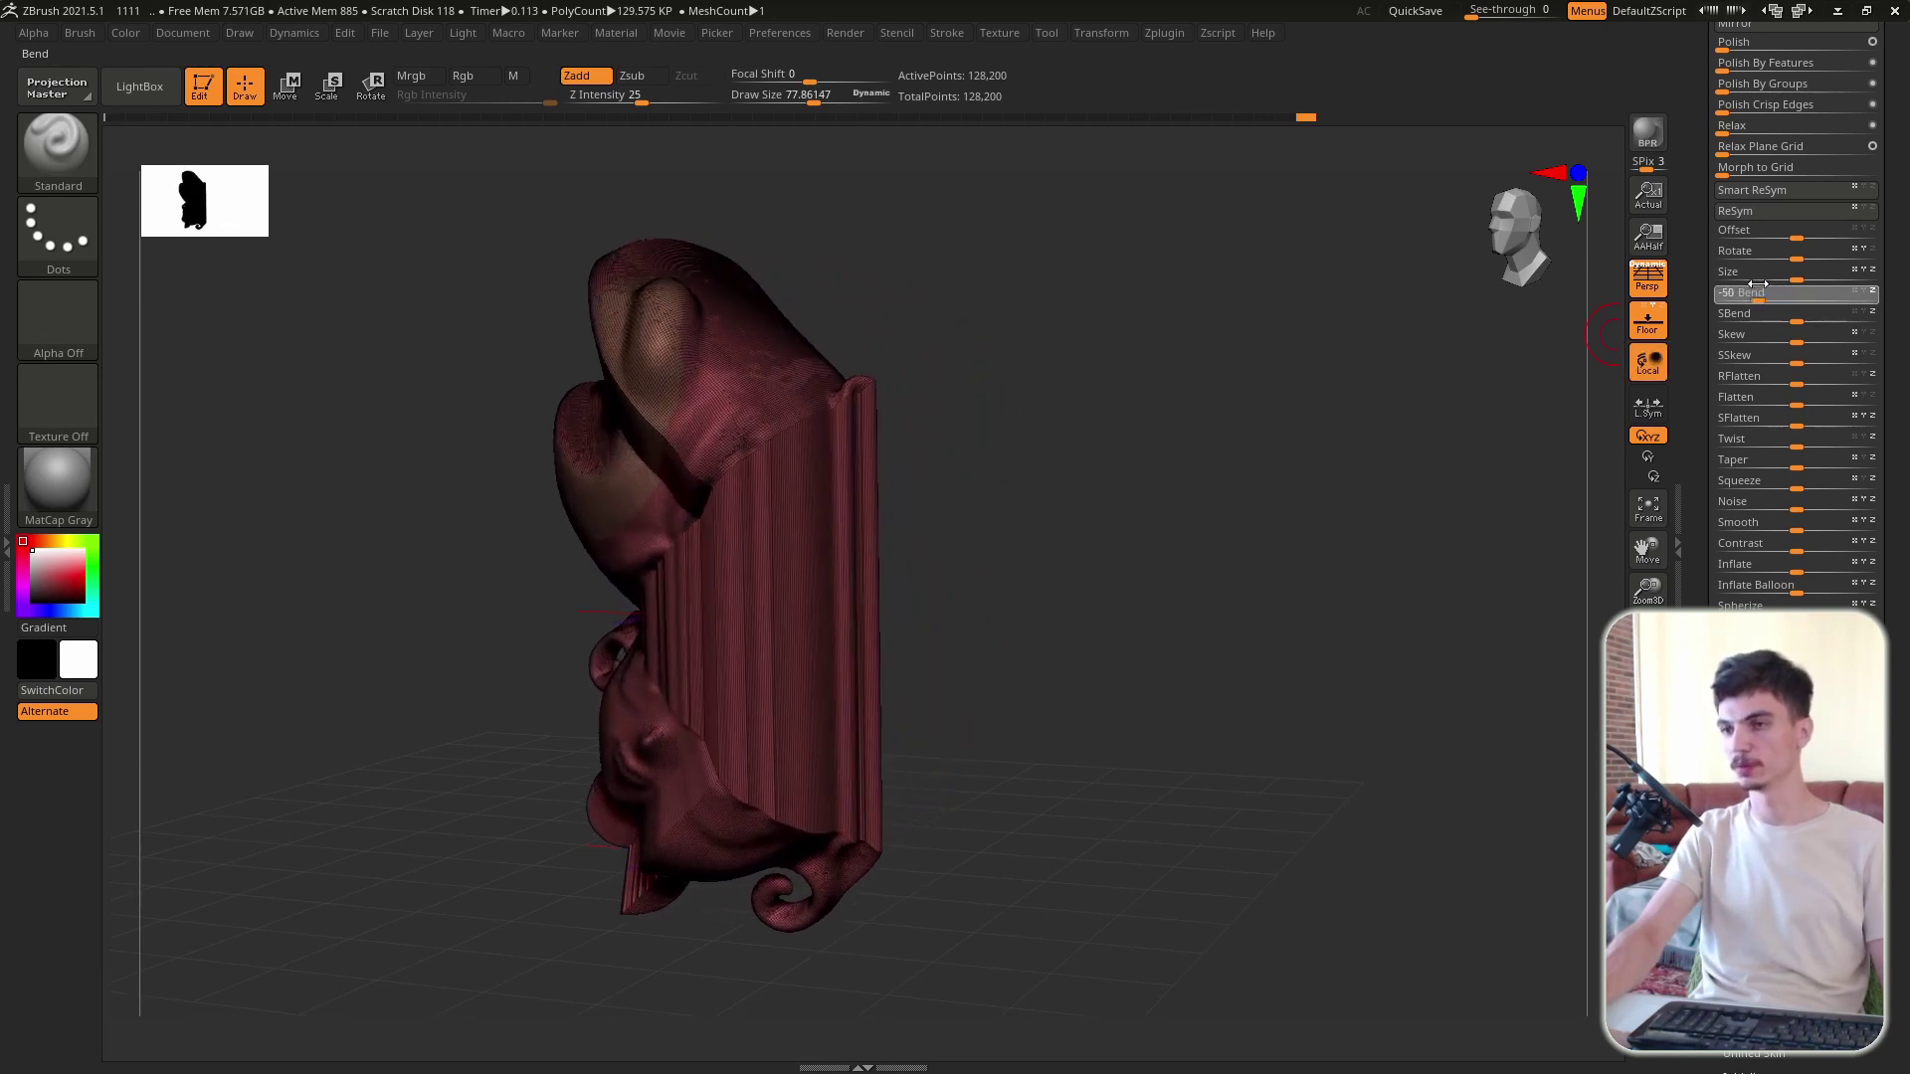
{"action": "left_click_drag", "start_coordinate": [1765, 286], "coordinate": [454, 730]}
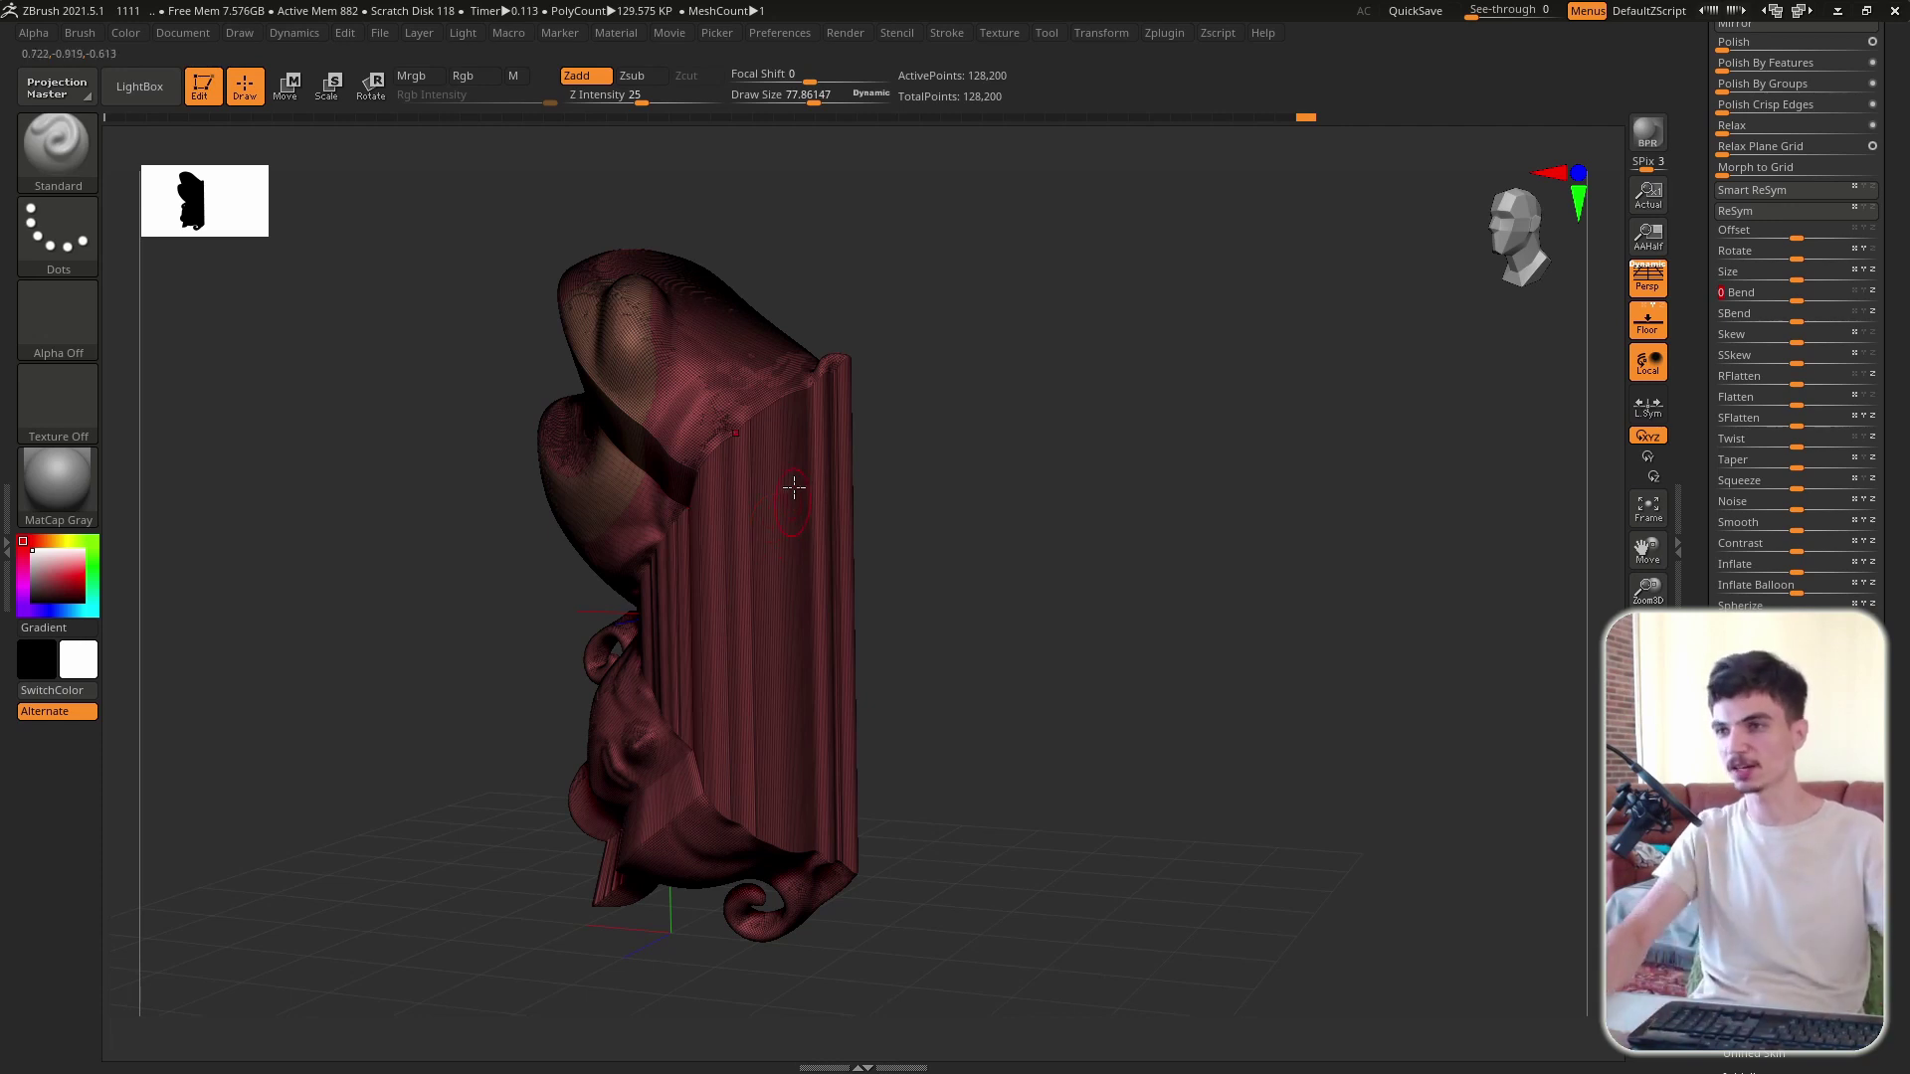
{"action": "left_click_drag", "start_coordinate": [880, 324], "coordinate": [1267, 401]}
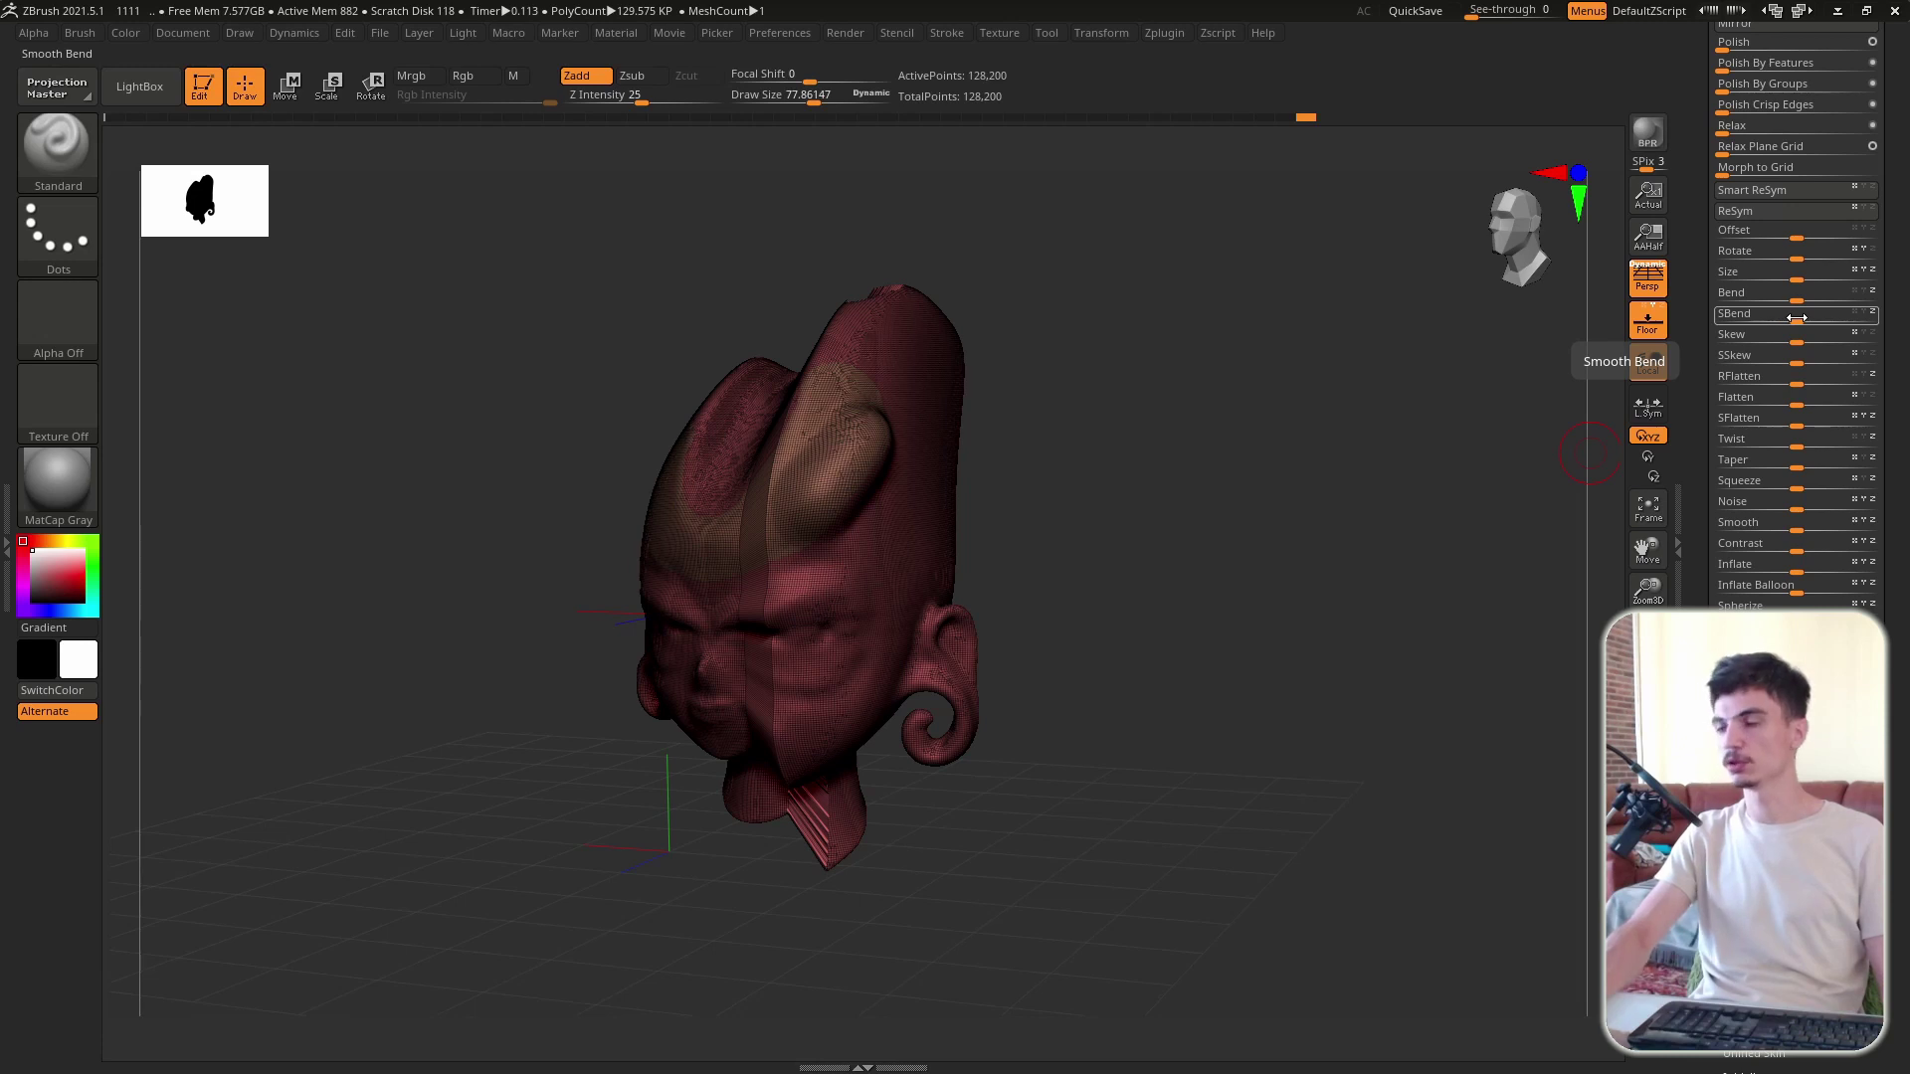
Step: Test Smooth Bend curls on the whole head and on a masked top, undoing each
{"action": "left_click_drag", "start_coordinate": [1797, 317], "coordinate": [1729, 300]}
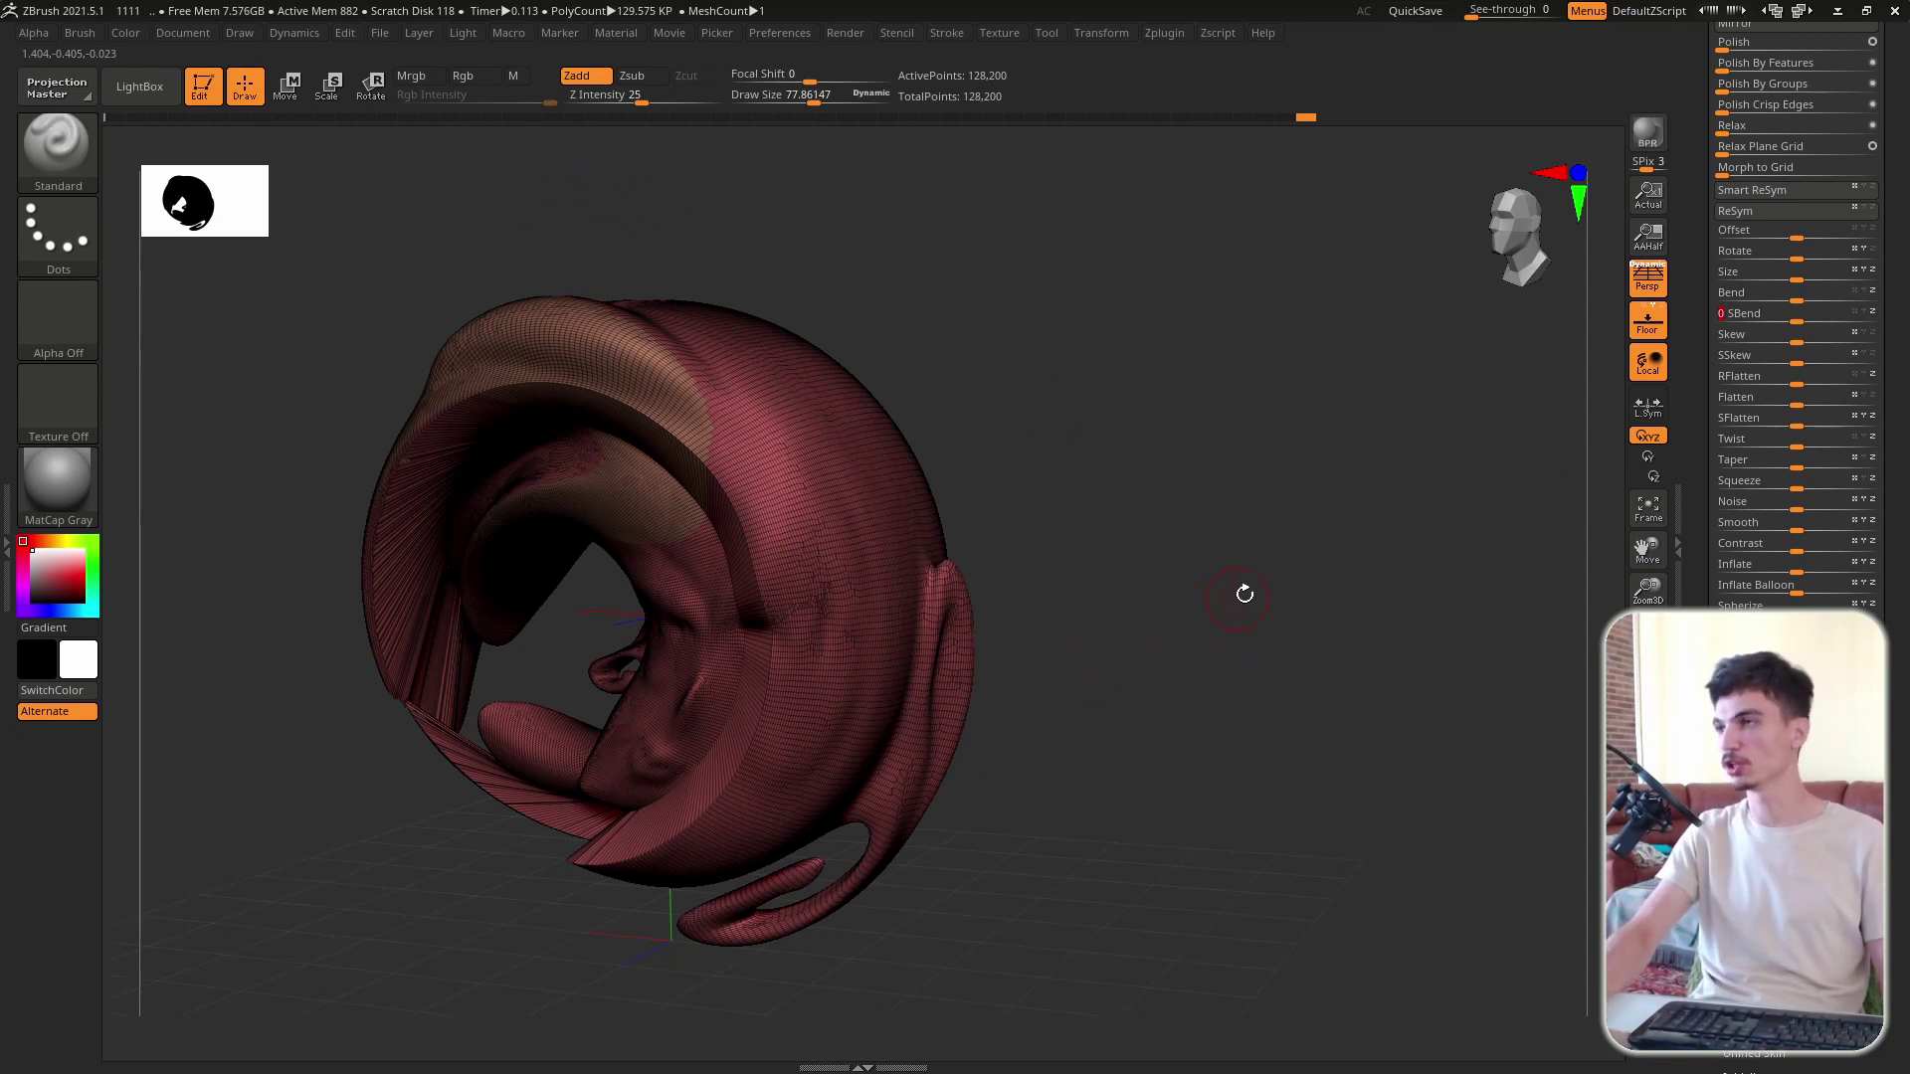
{"action": "key", "text": "ctrl+z"}
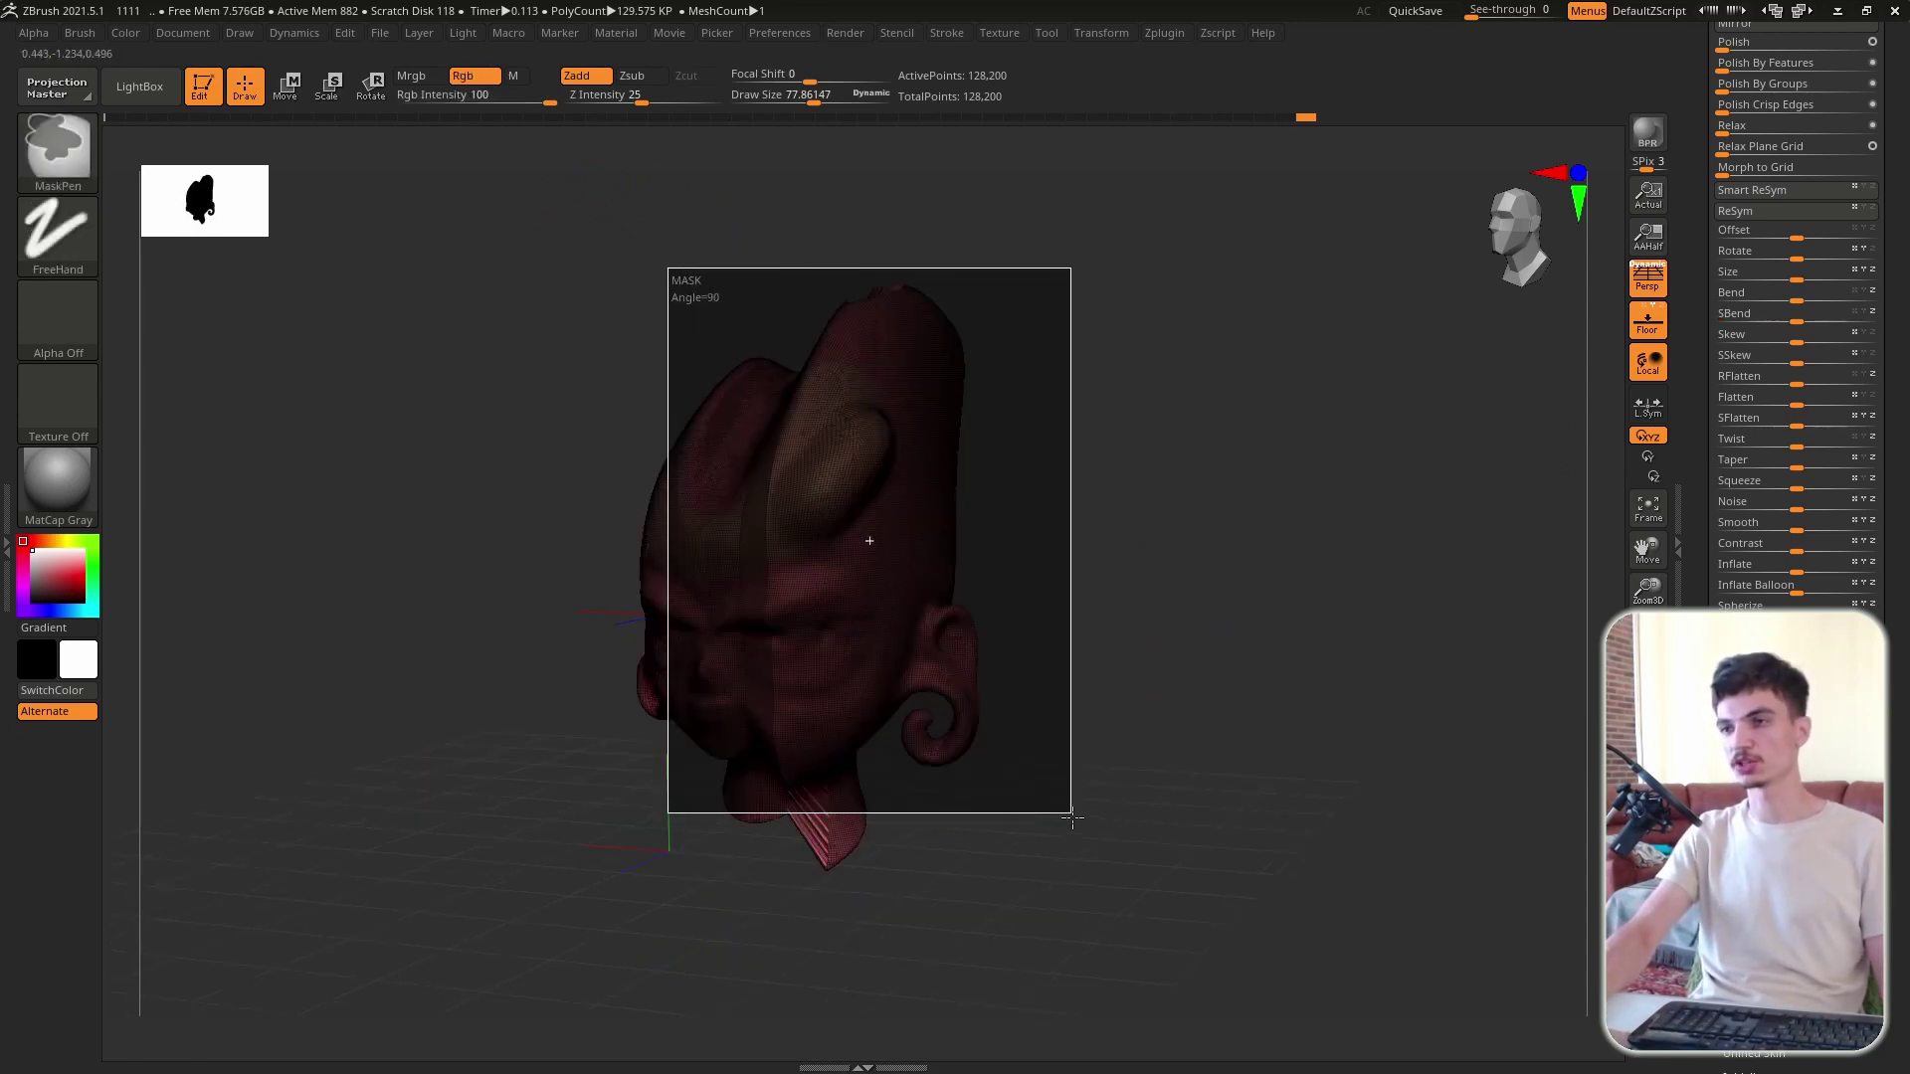
{"action": "left_click_drag", "start_coordinate": [674, 279], "coordinate": [1105, 862], "text": "ctrl"}
{"action": "left_click_drag", "start_coordinate": [626, 230], "coordinate": [1131, 462], "text": "ctrl"}
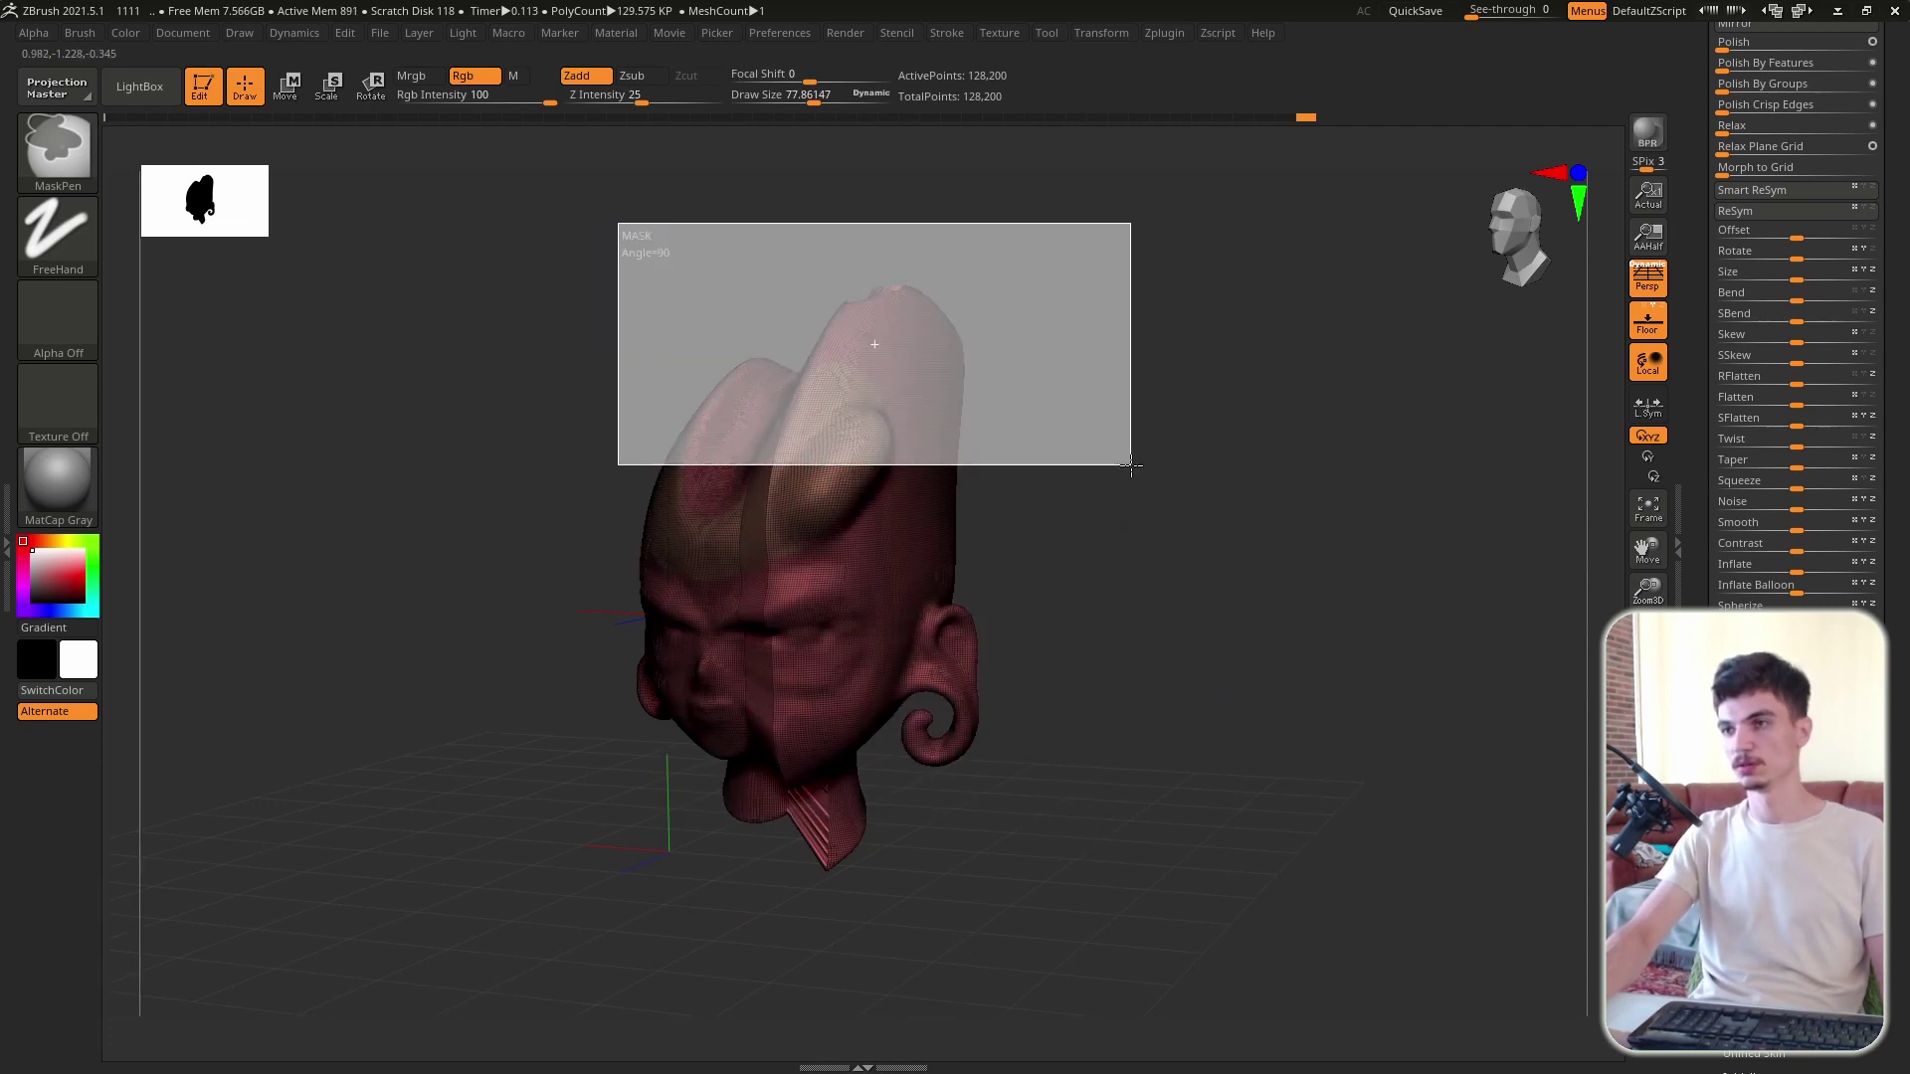
{"action": "left_click_drag", "start_coordinate": [1798, 315], "coordinate": [1840, 340]}
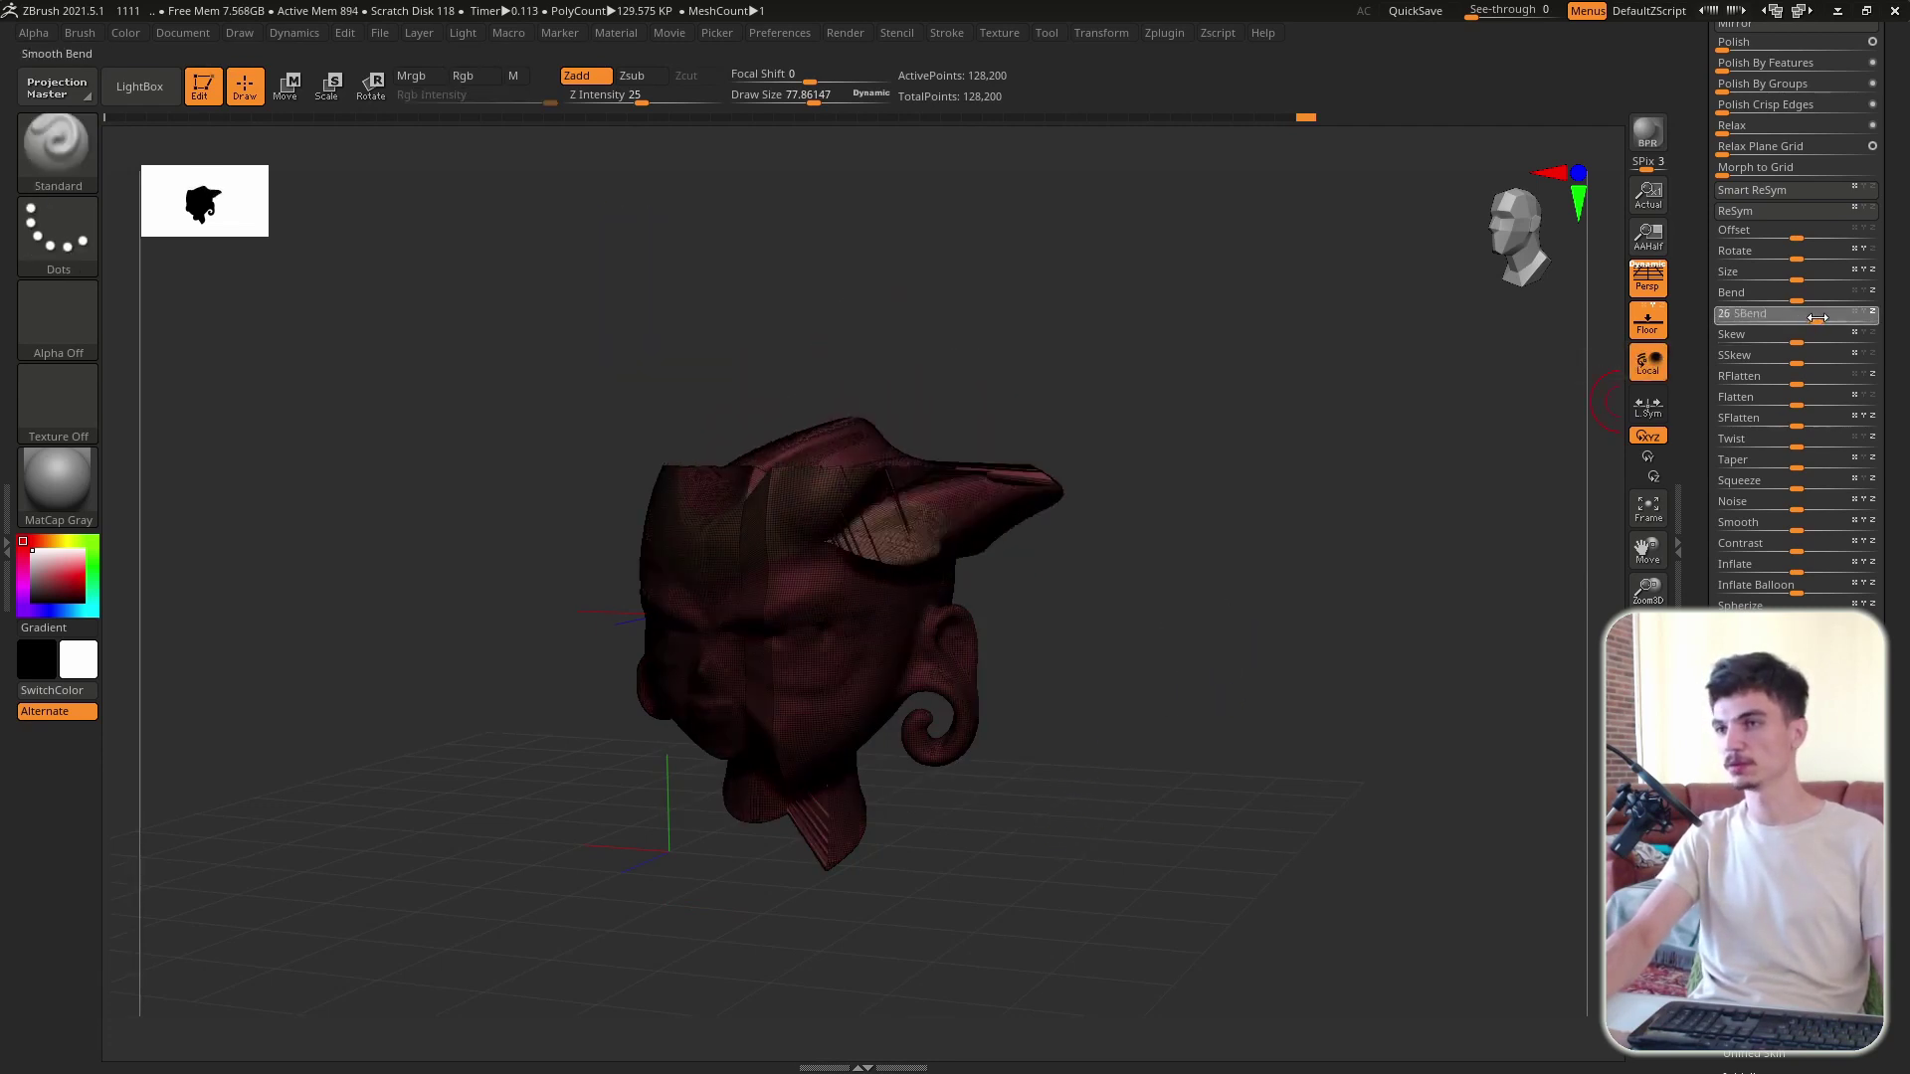
{"action": "key", "text": "ctrl+z"}
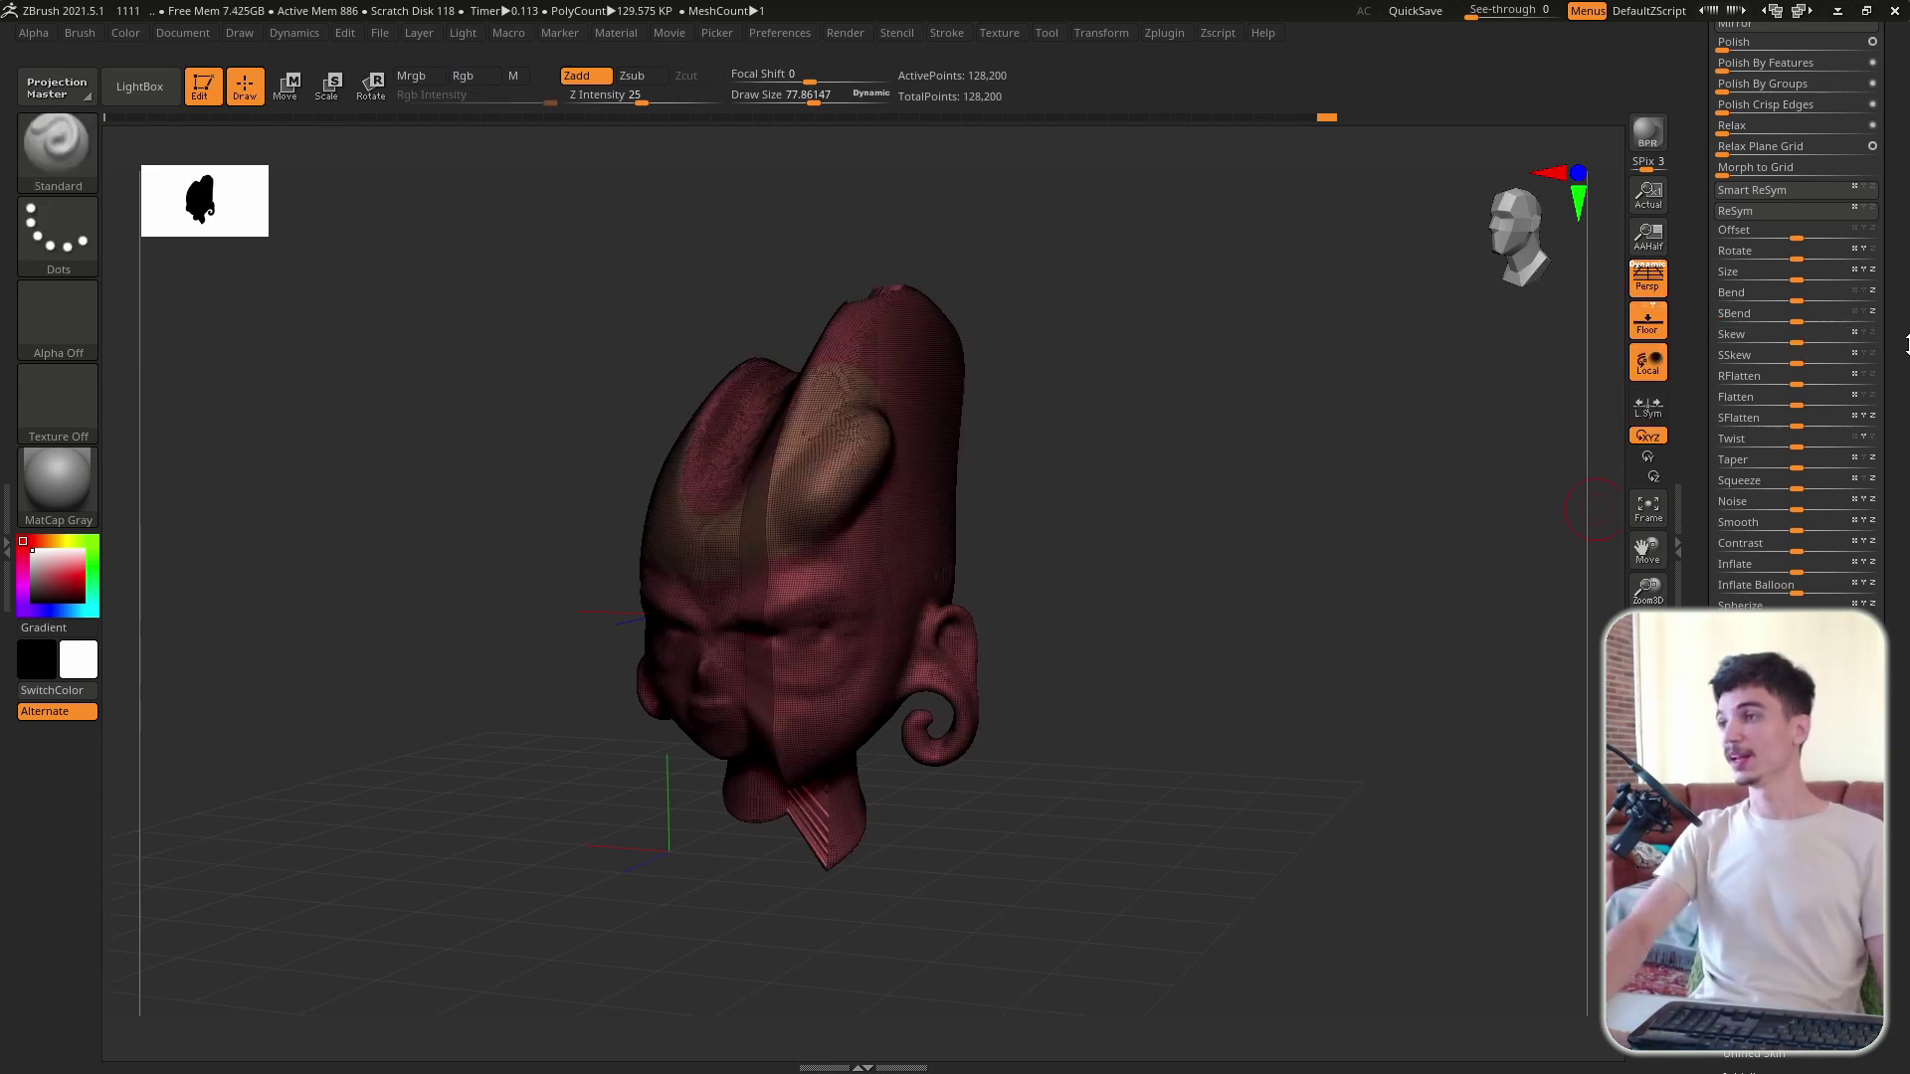
{"action": "left_click_drag", "start_coordinate": [1799, 445], "coordinate": [1709, 422]}
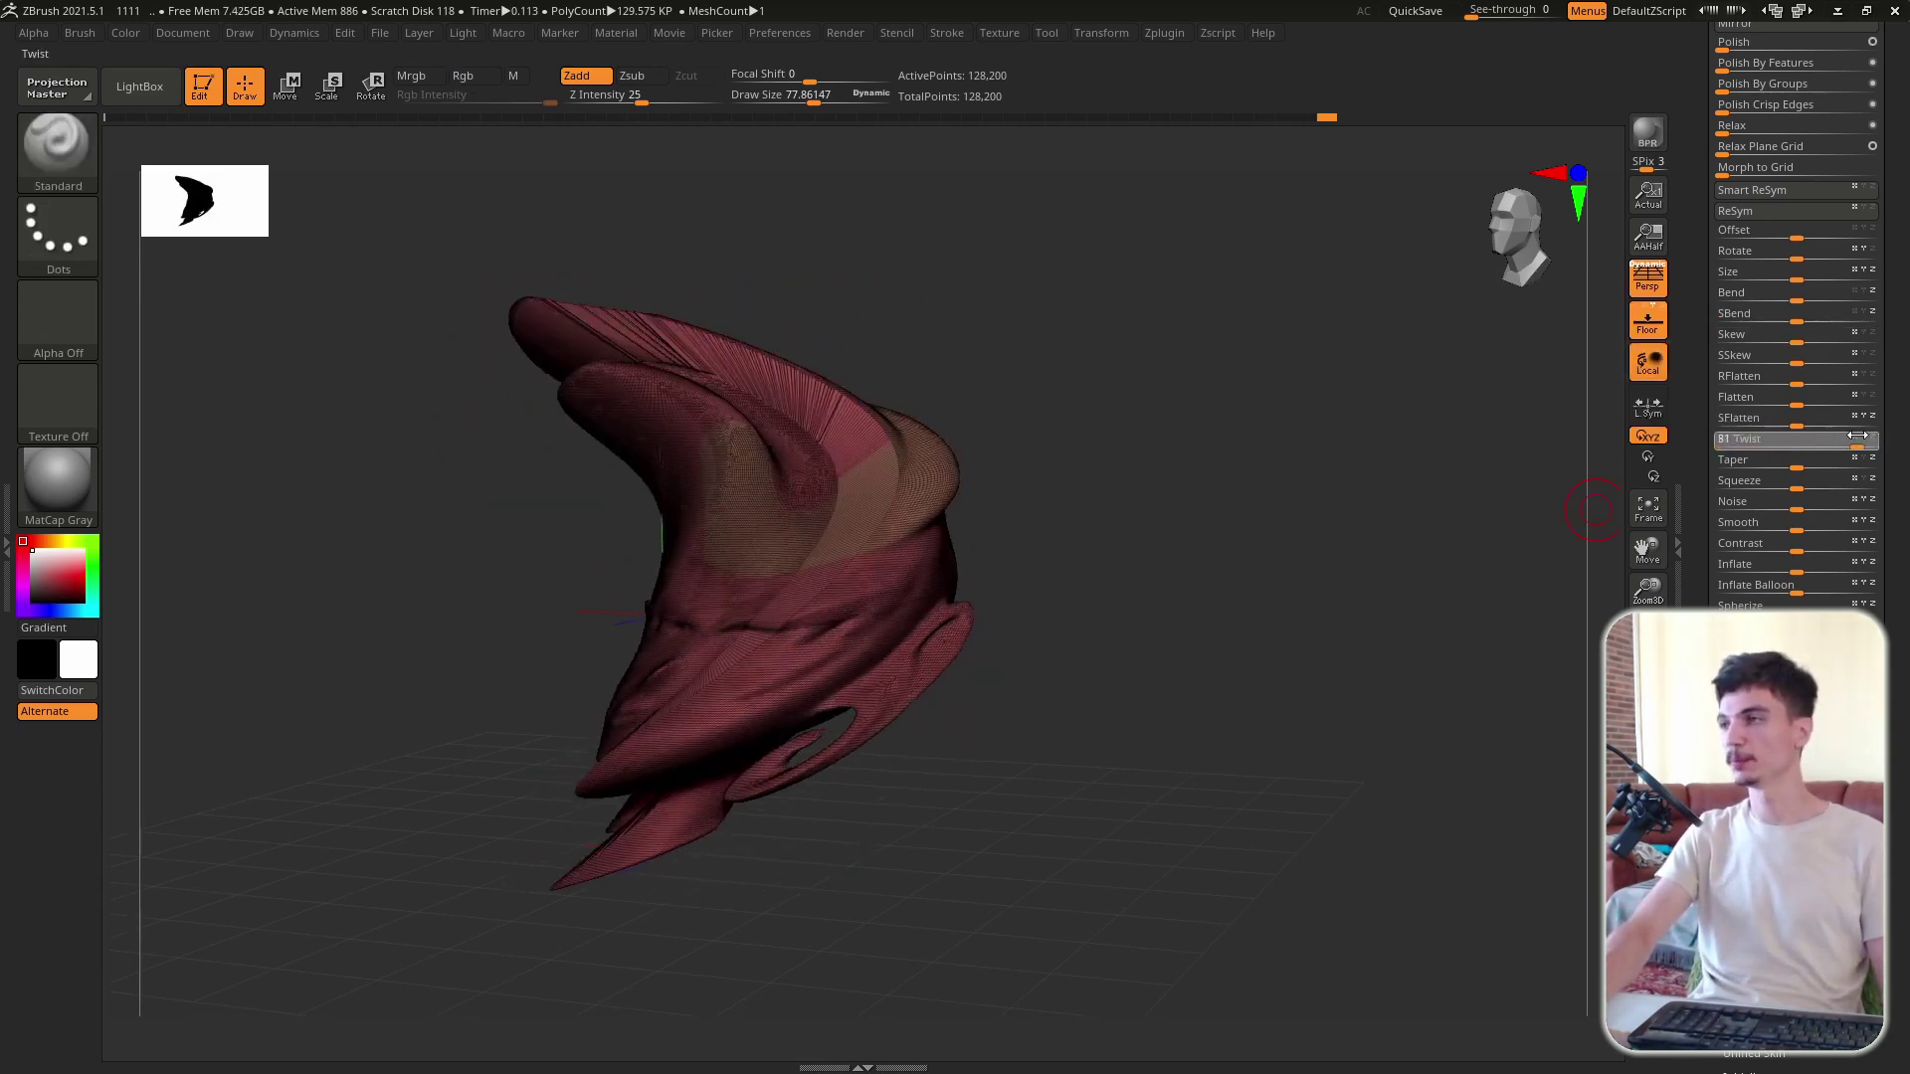
{"action": "key", "text": "ctrl+z"}
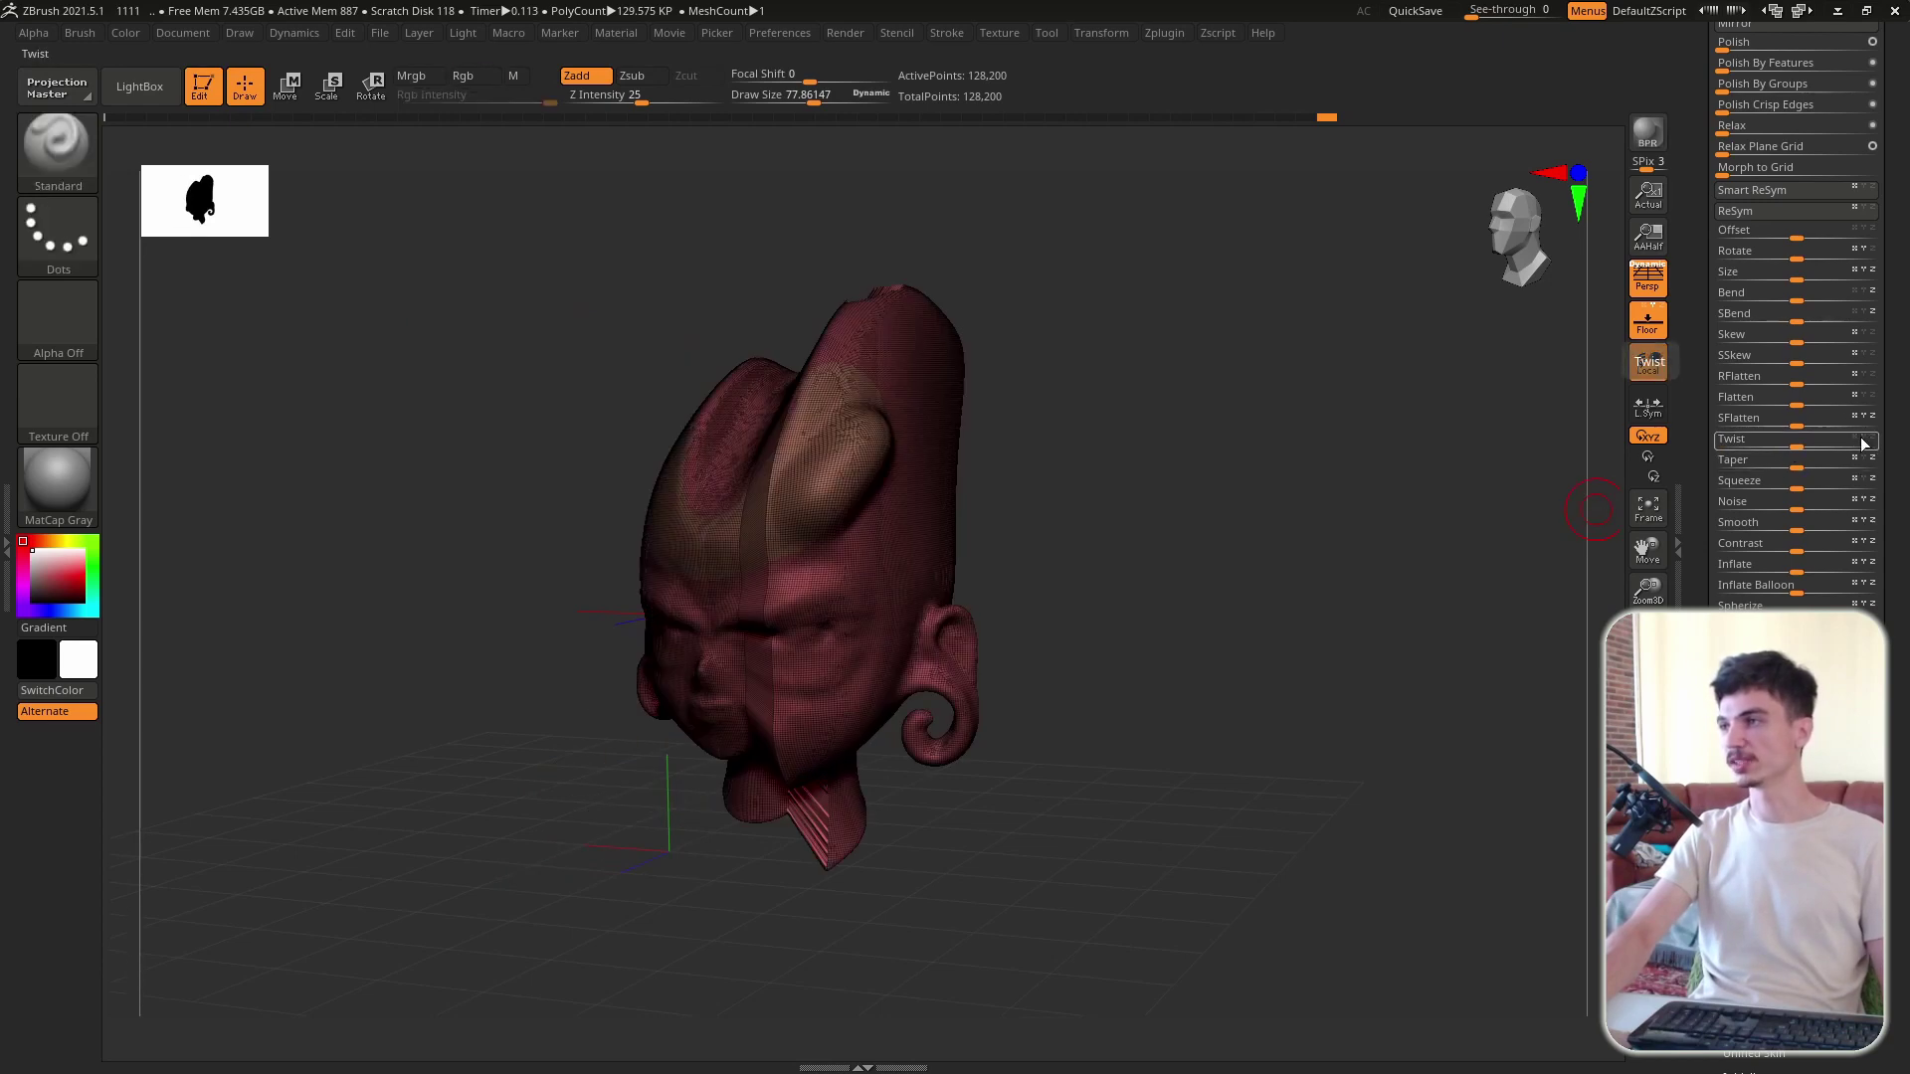
{"action": "left_click_drag", "start_coordinate": [1843, 444], "coordinate": [1709, 449]}
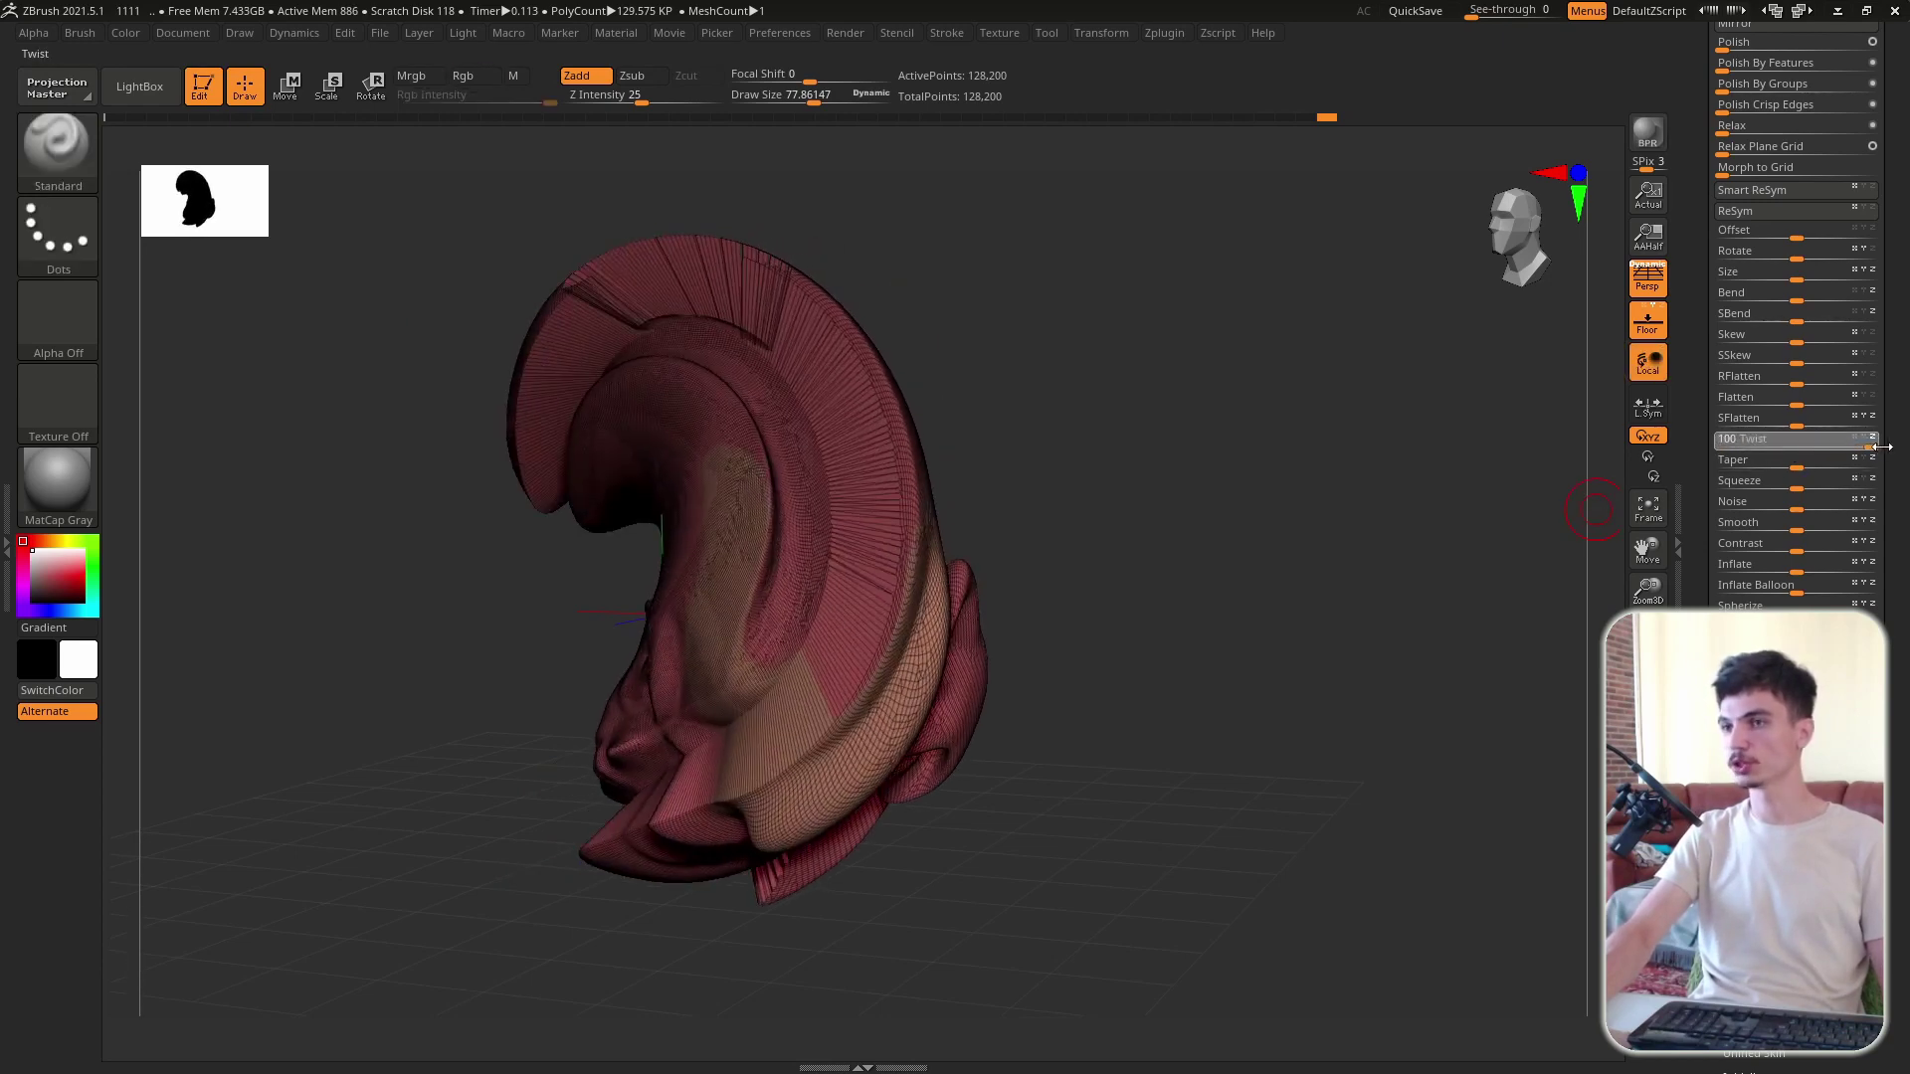
{"action": "key", "text": "ctrl+z"}
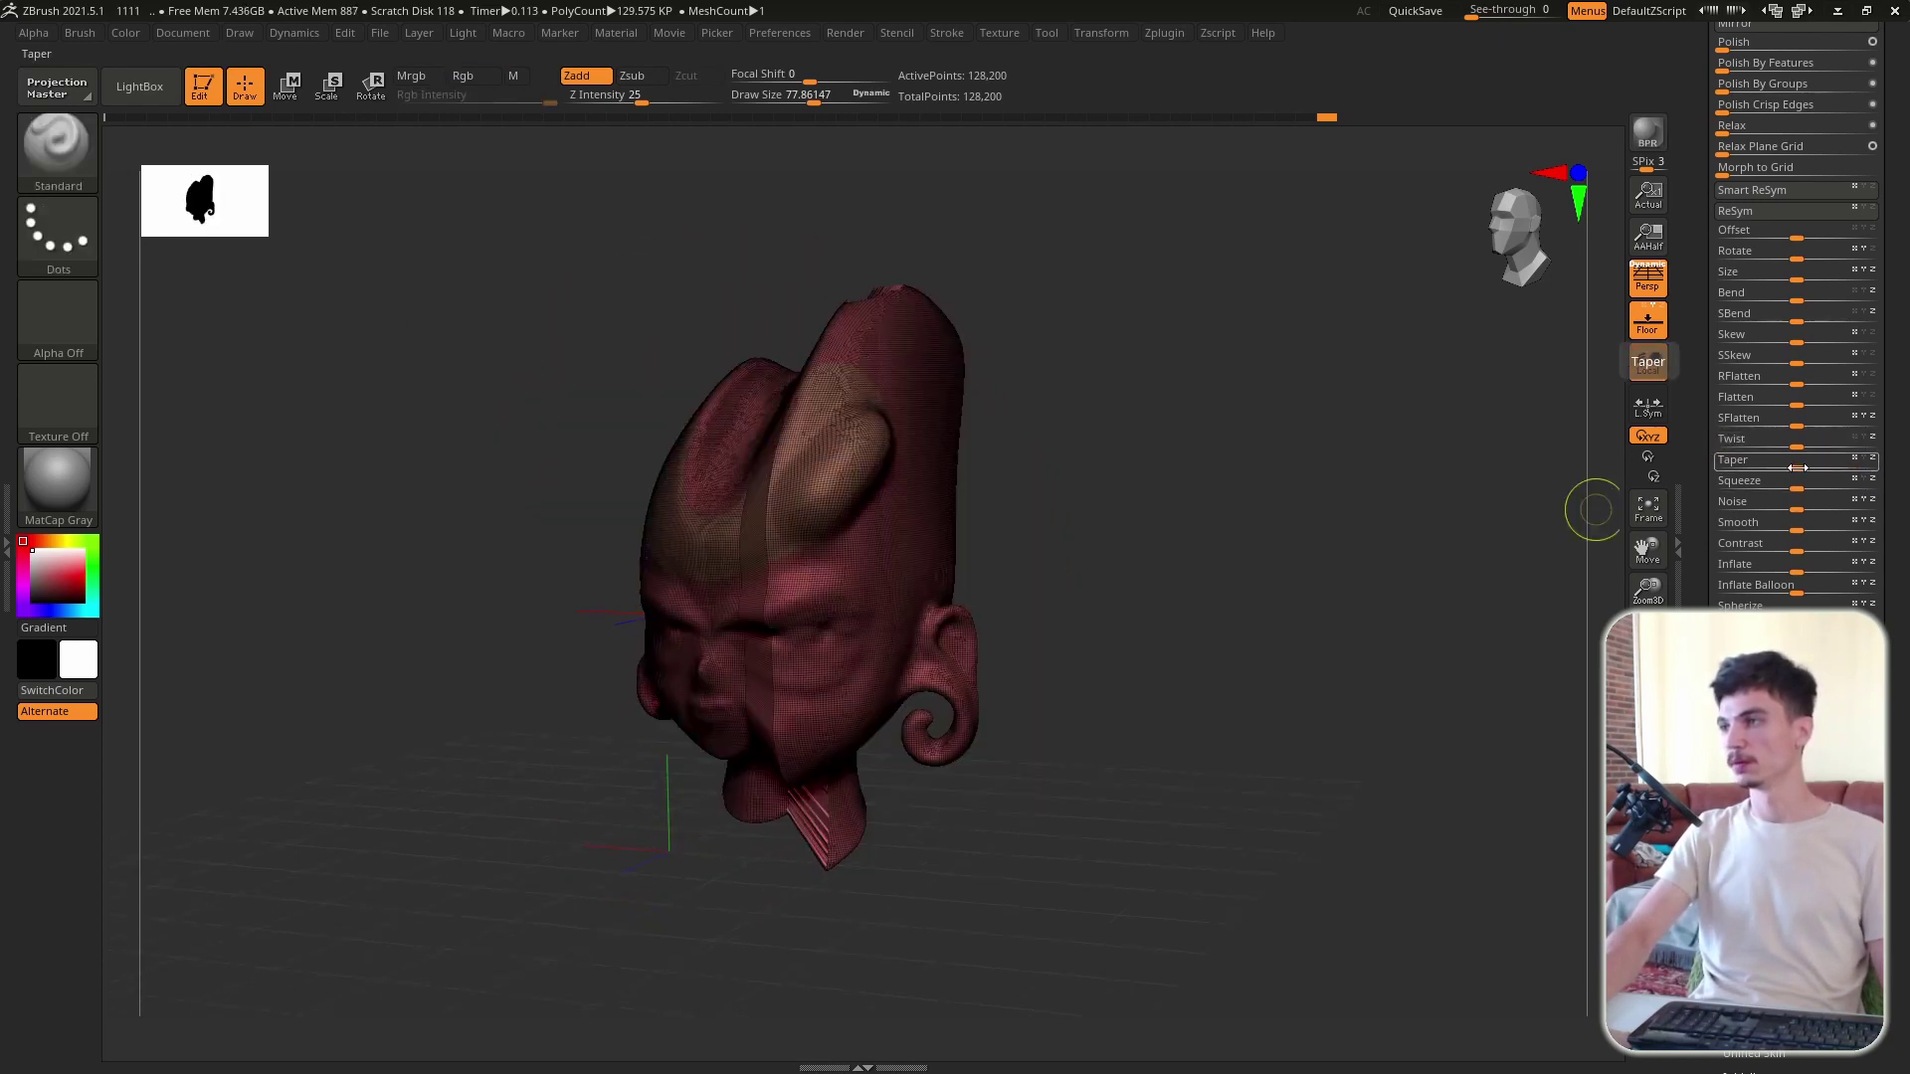
Step: Taper the head's top into a cone, comparing the result with undo and redo
{"action": "left_click_drag", "start_coordinate": [1797, 468], "coordinate": [1816, 478]}
{"action": "mouse_move", "coordinate": [981, 520]}
{"action": "left_mouse_down"}
{"action": "mouse_move", "coordinate": [821, 699]}
{"action": "mouse_move", "coordinate": [886, 541]}
{"action": "mouse_move", "coordinate": [1197, 282]}
{"action": "left_mouse_up"}
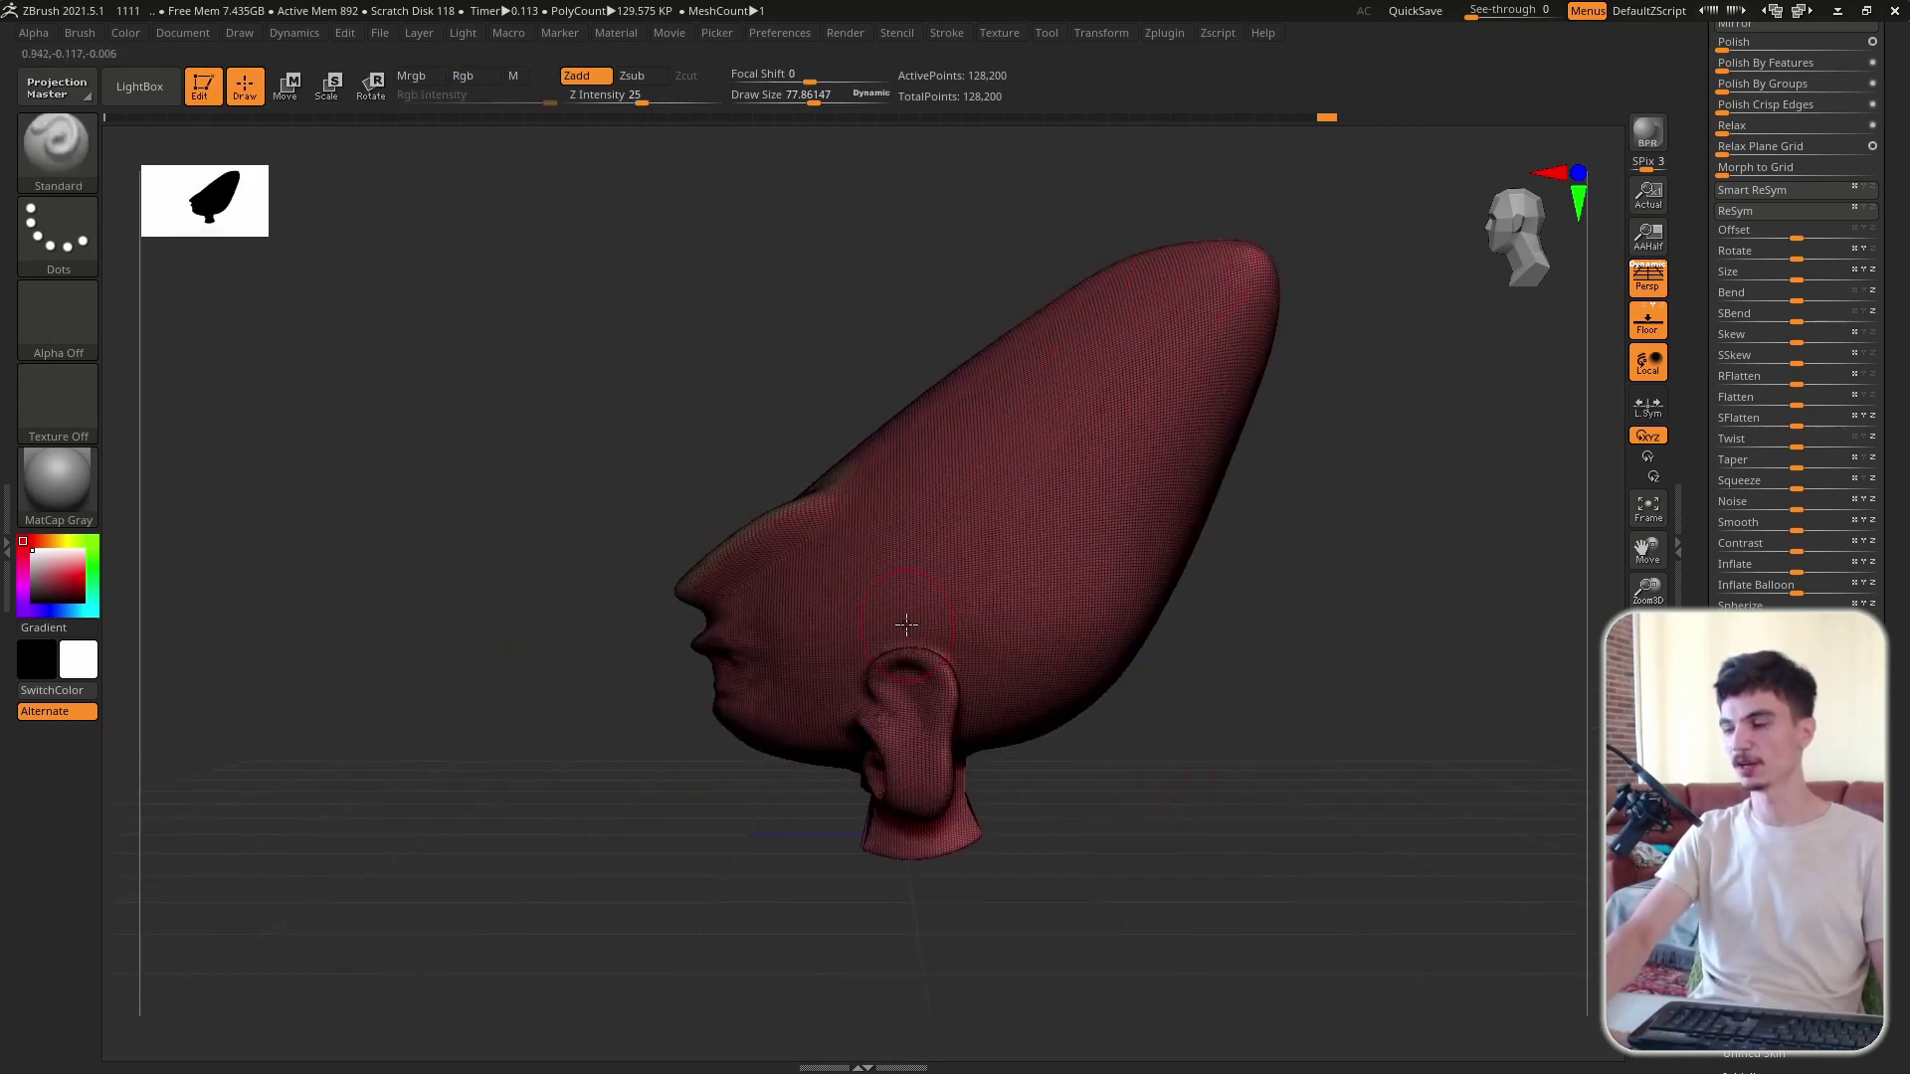
{"action": "key", "text": "ctrl+z"}
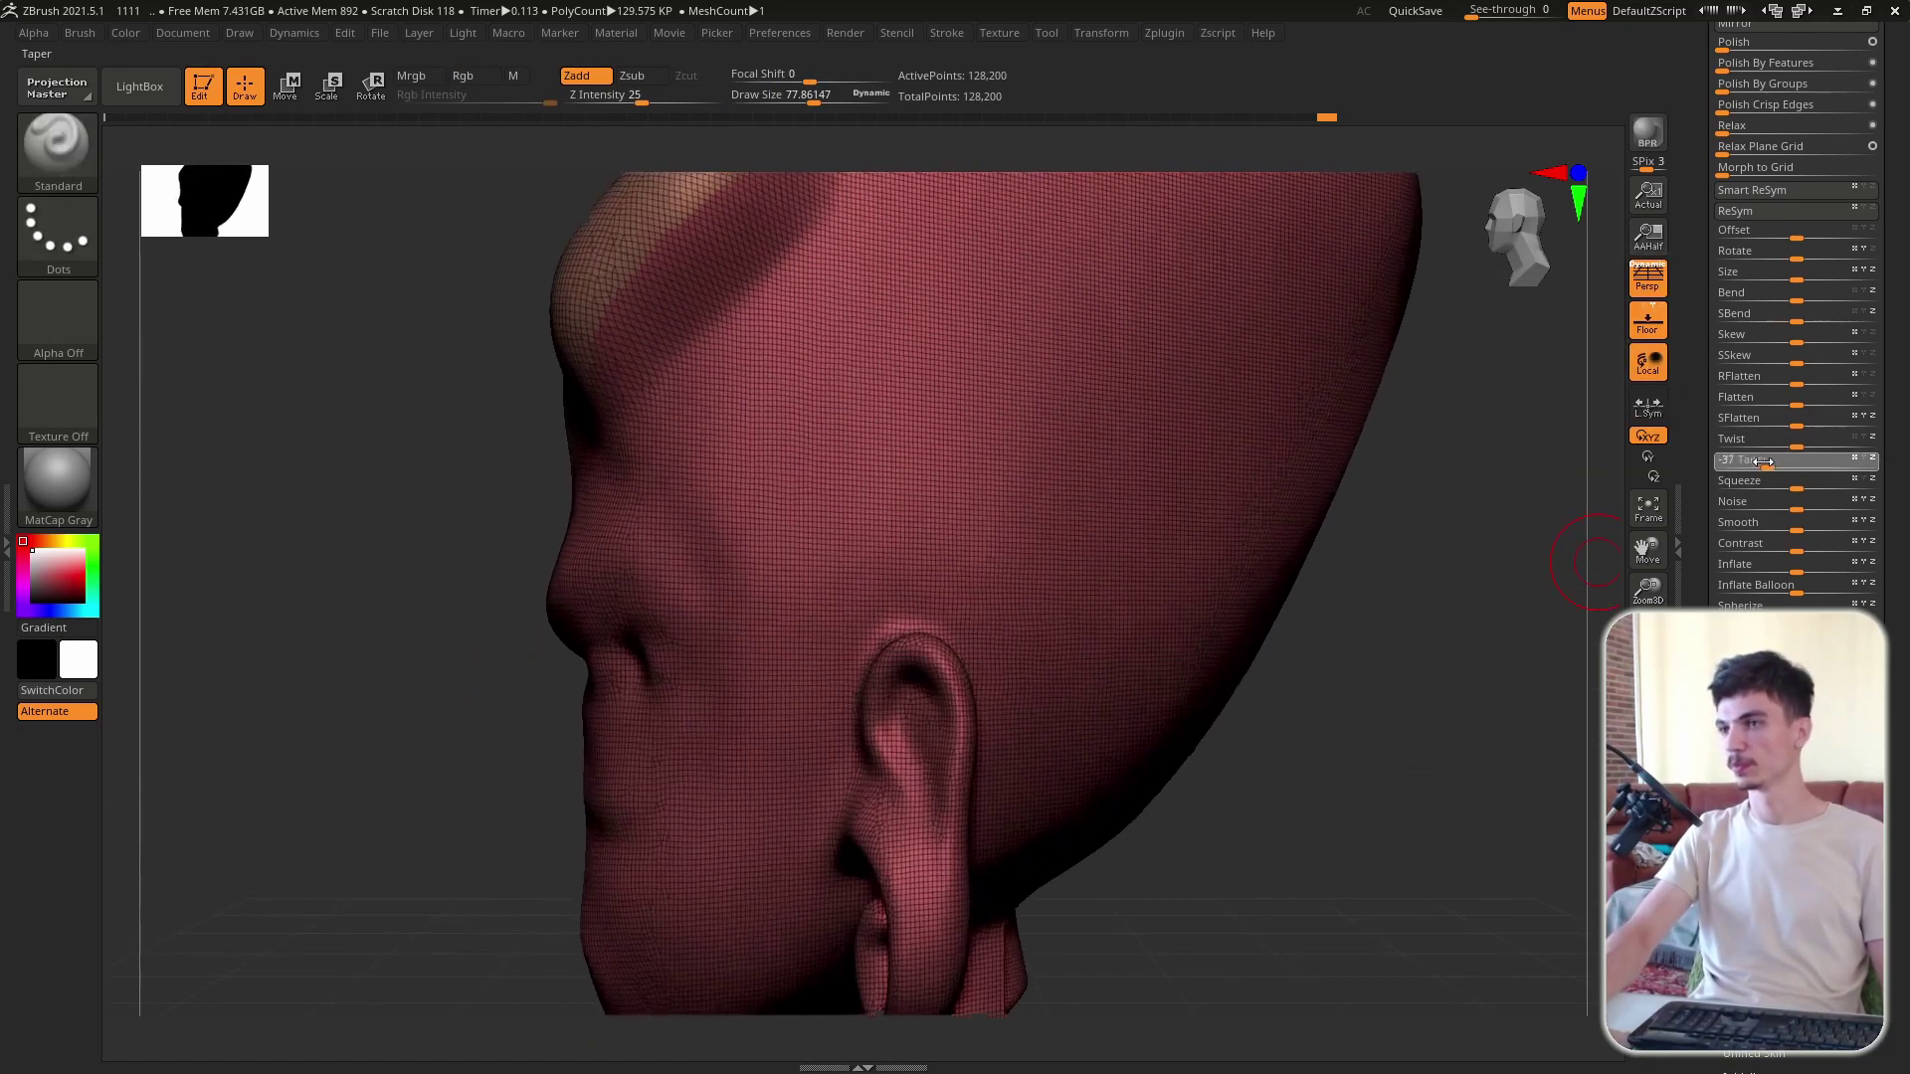
{"action": "key", "text": "ctrl+shift+z"}
{"action": "key", "text": "ctrl+z"}
{"action": "key", "text": "ctrl+shift+z"}
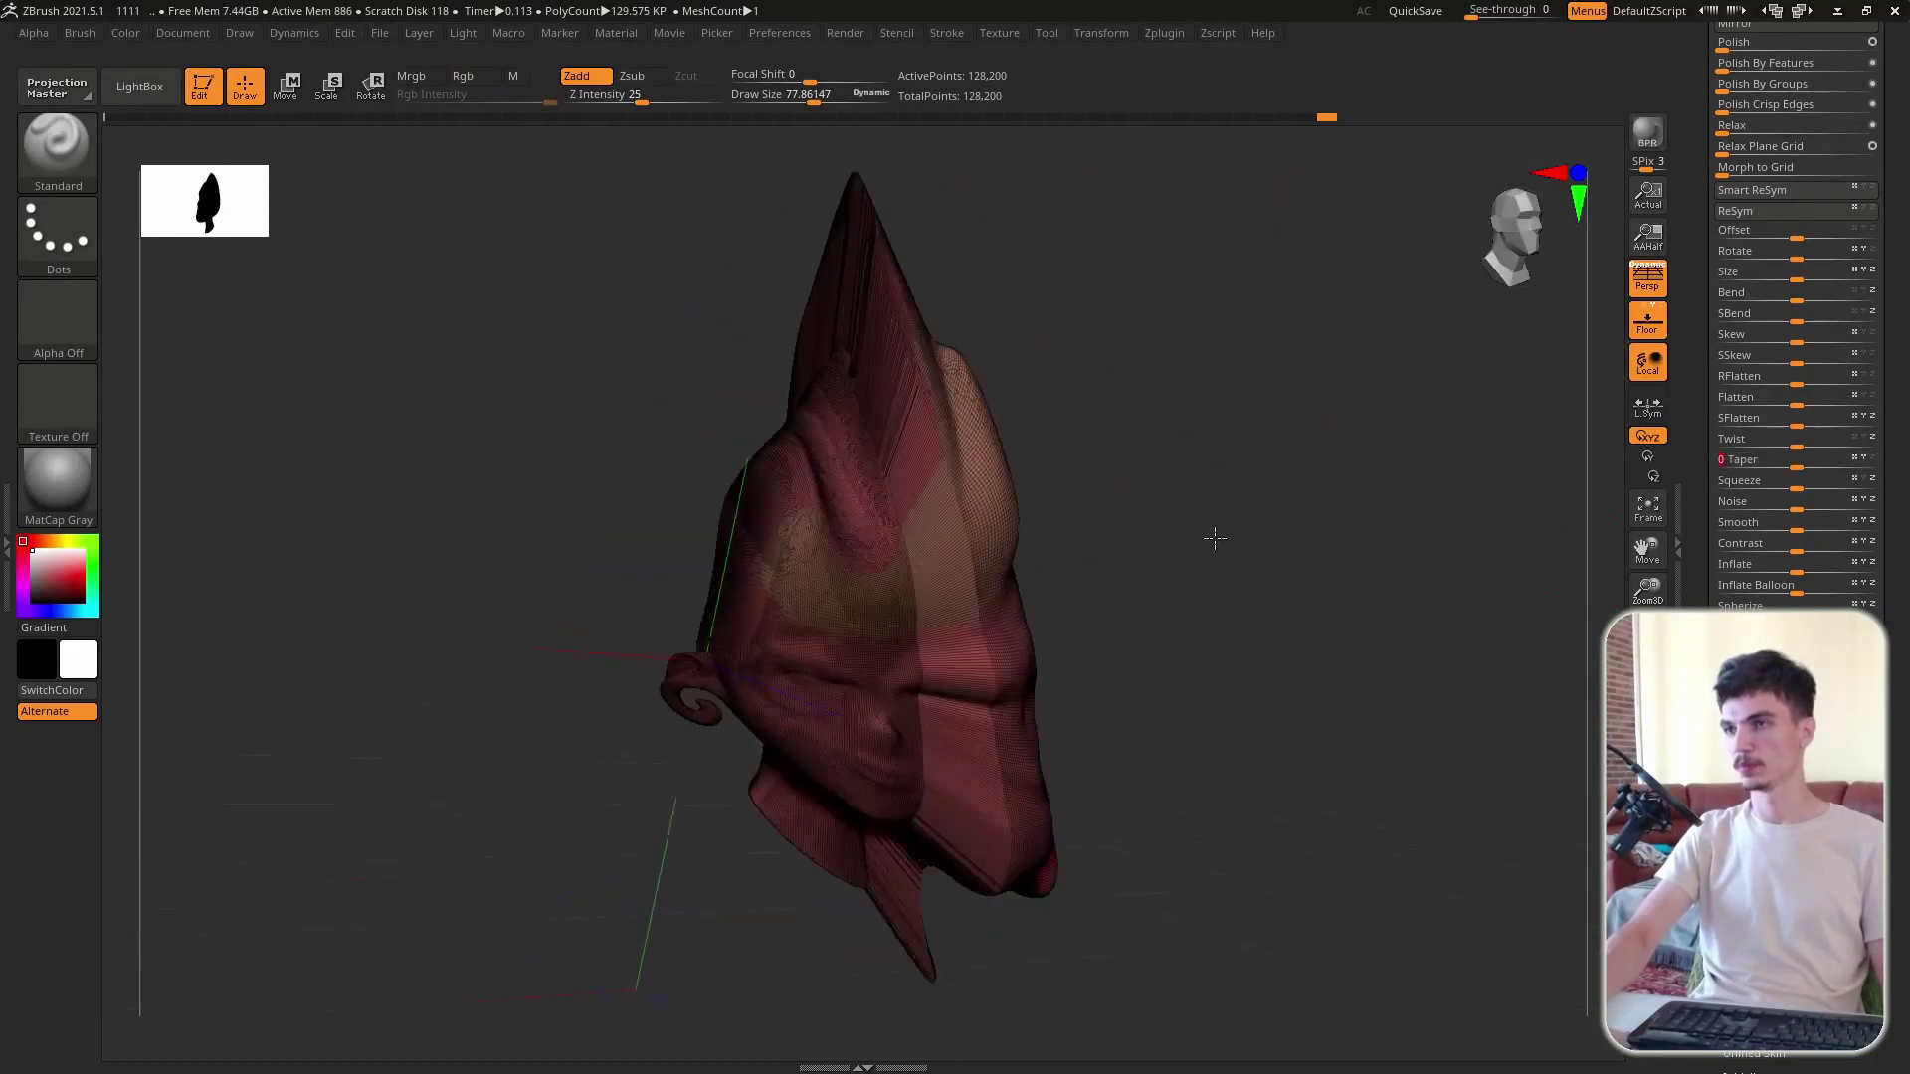
{"action": "mouse_move", "coordinate": [1215, 533]}
{"action": "left_mouse_down"}
{"action": "mouse_move", "coordinate": [1173, 533]}
{"action": "mouse_move", "coordinate": [1131, 593]}
{"action": "mouse_move", "coordinate": [1078, 546]}
{"action": "mouse_move", "coordinate": [1117, 618]}
{"action": "left_mouse_up"}
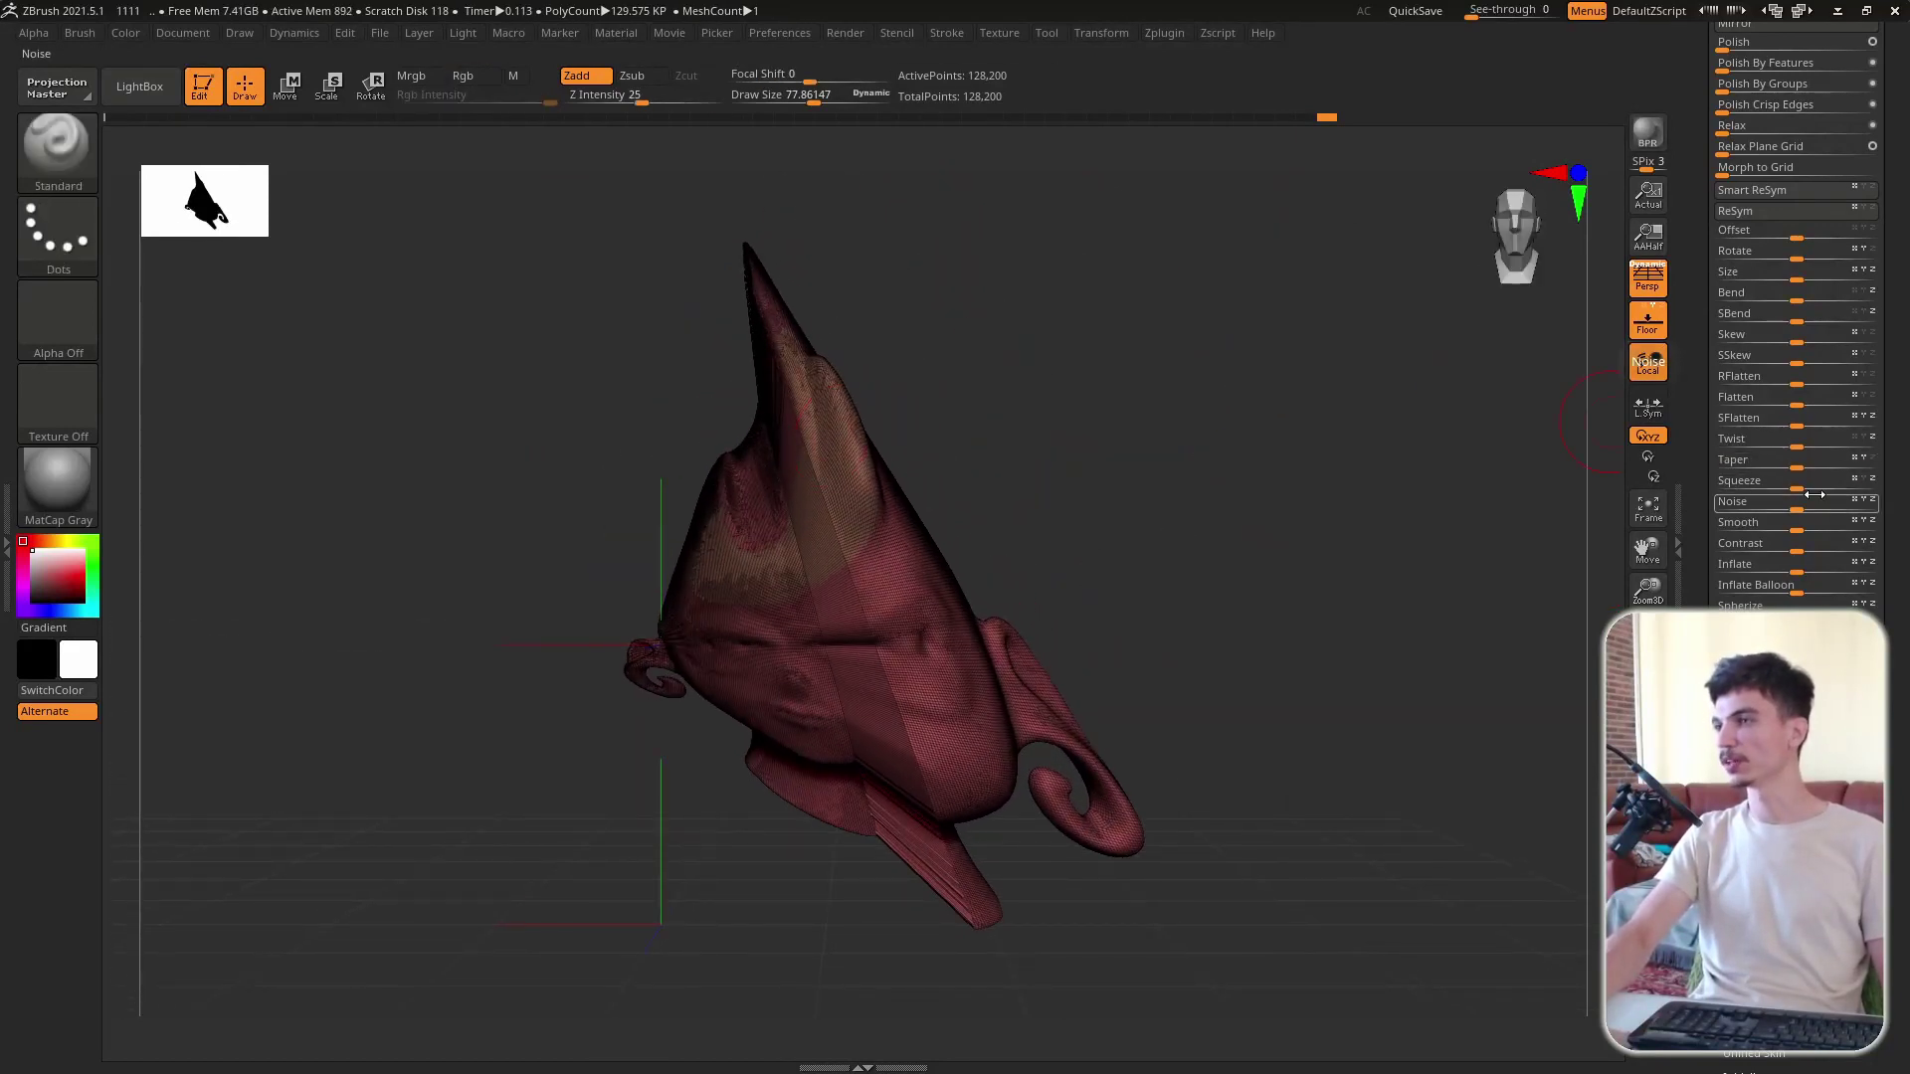
Step: Try a wide Squeeze and undo it, then apply Noise 14 across the head
{"action": "mouse_move", "coordinate": [1797, 489]}
{"action": "left_mouse_down"}
{"action": "mouse_move", "coordinate": [1867, 490]}
{"action": "mouse_move", "coordinate": [1757, 492]}
{"action": "mouse_move", "coordinate": [1831, 490]}
{"action": "left_mouse_up"}
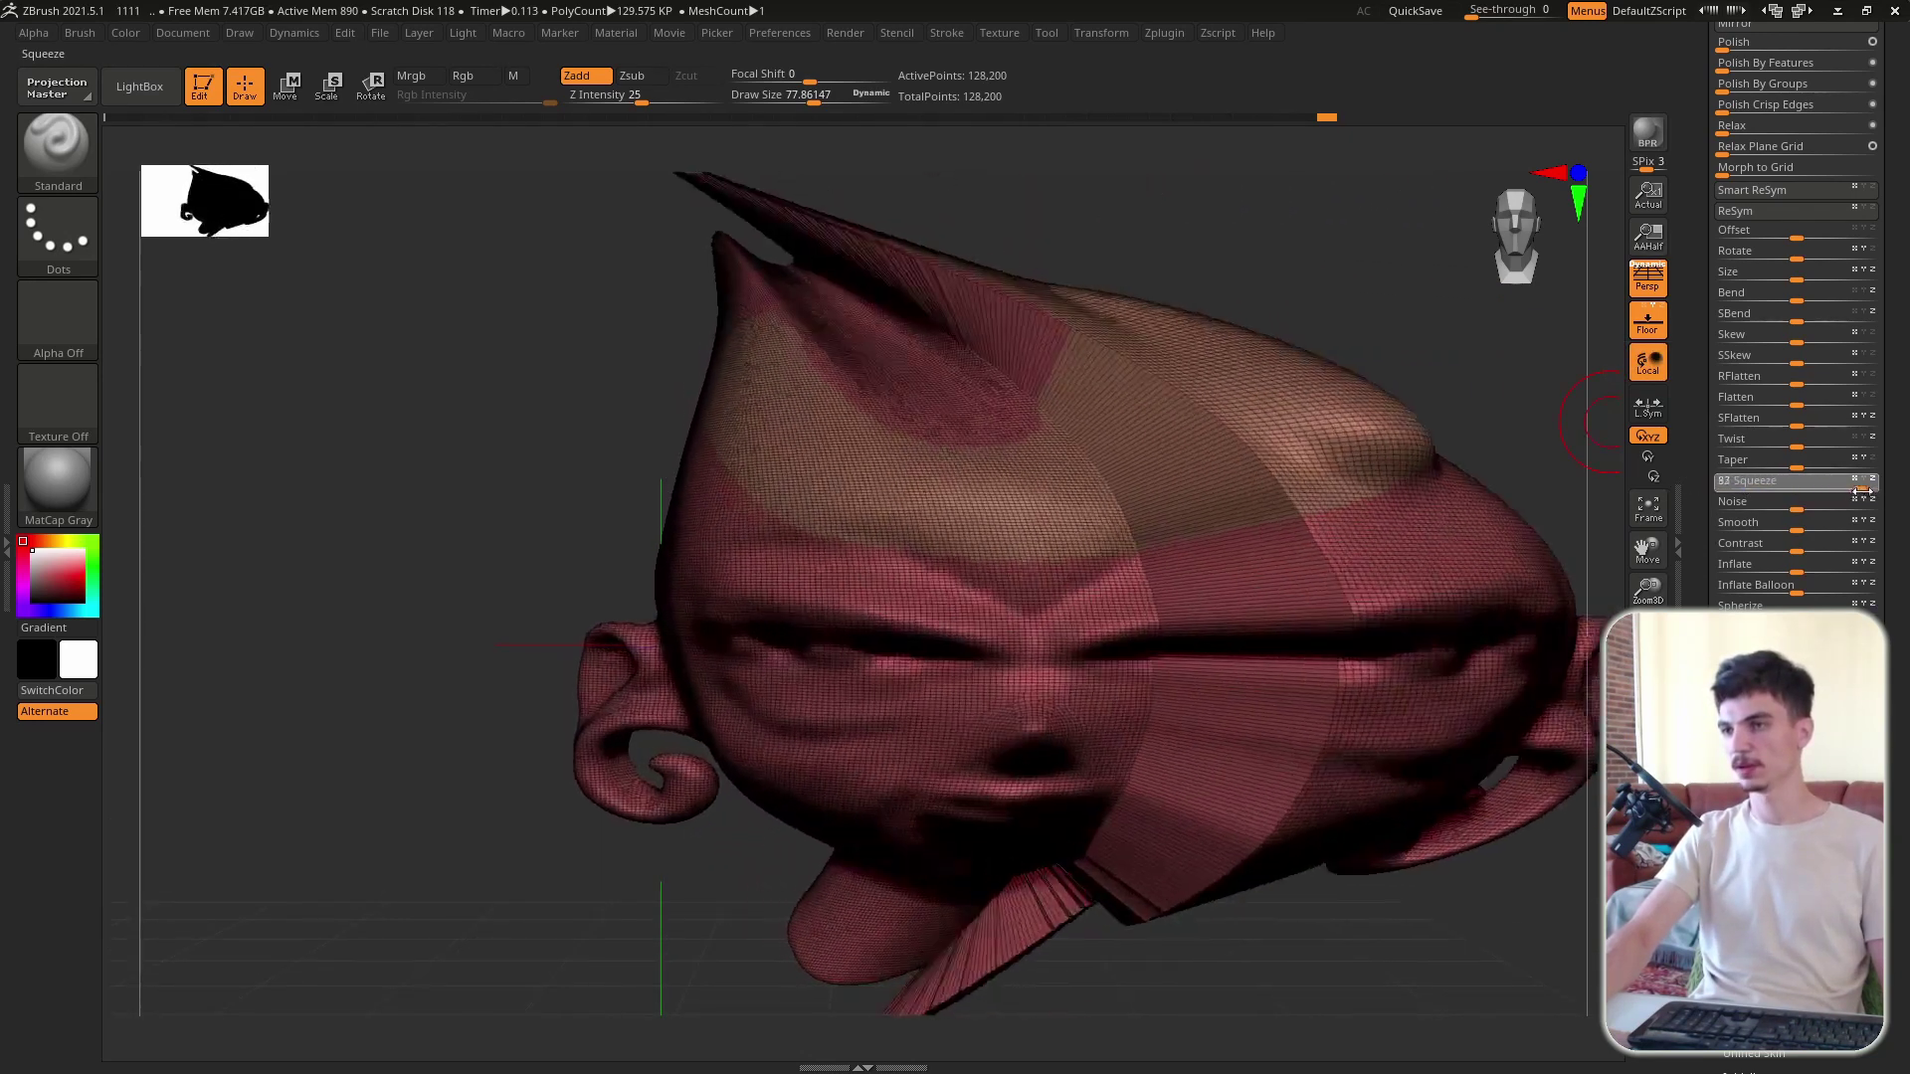
{"action": "left_click_drag", "start_coordinate": [995, 796], "coordinate": [1055, 890]}
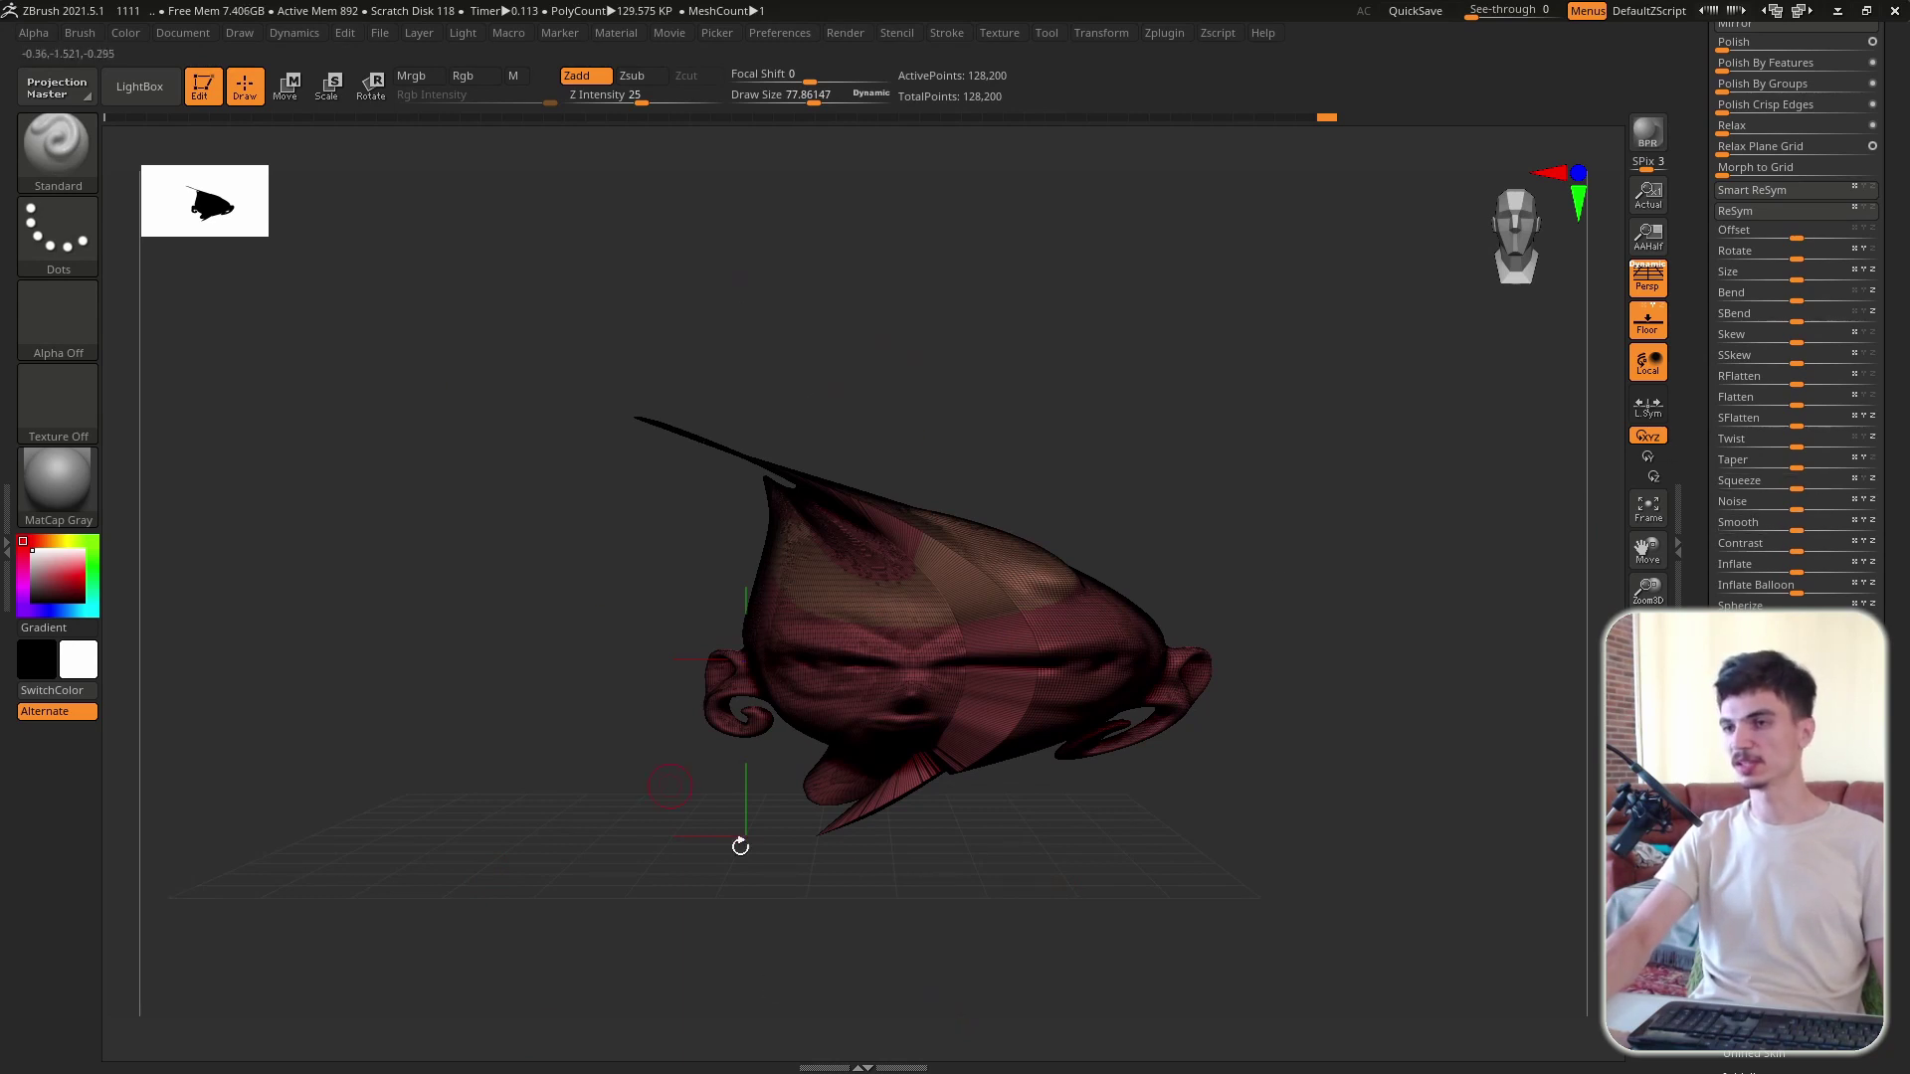
{"action": "key", "text": "ctrl+z"}
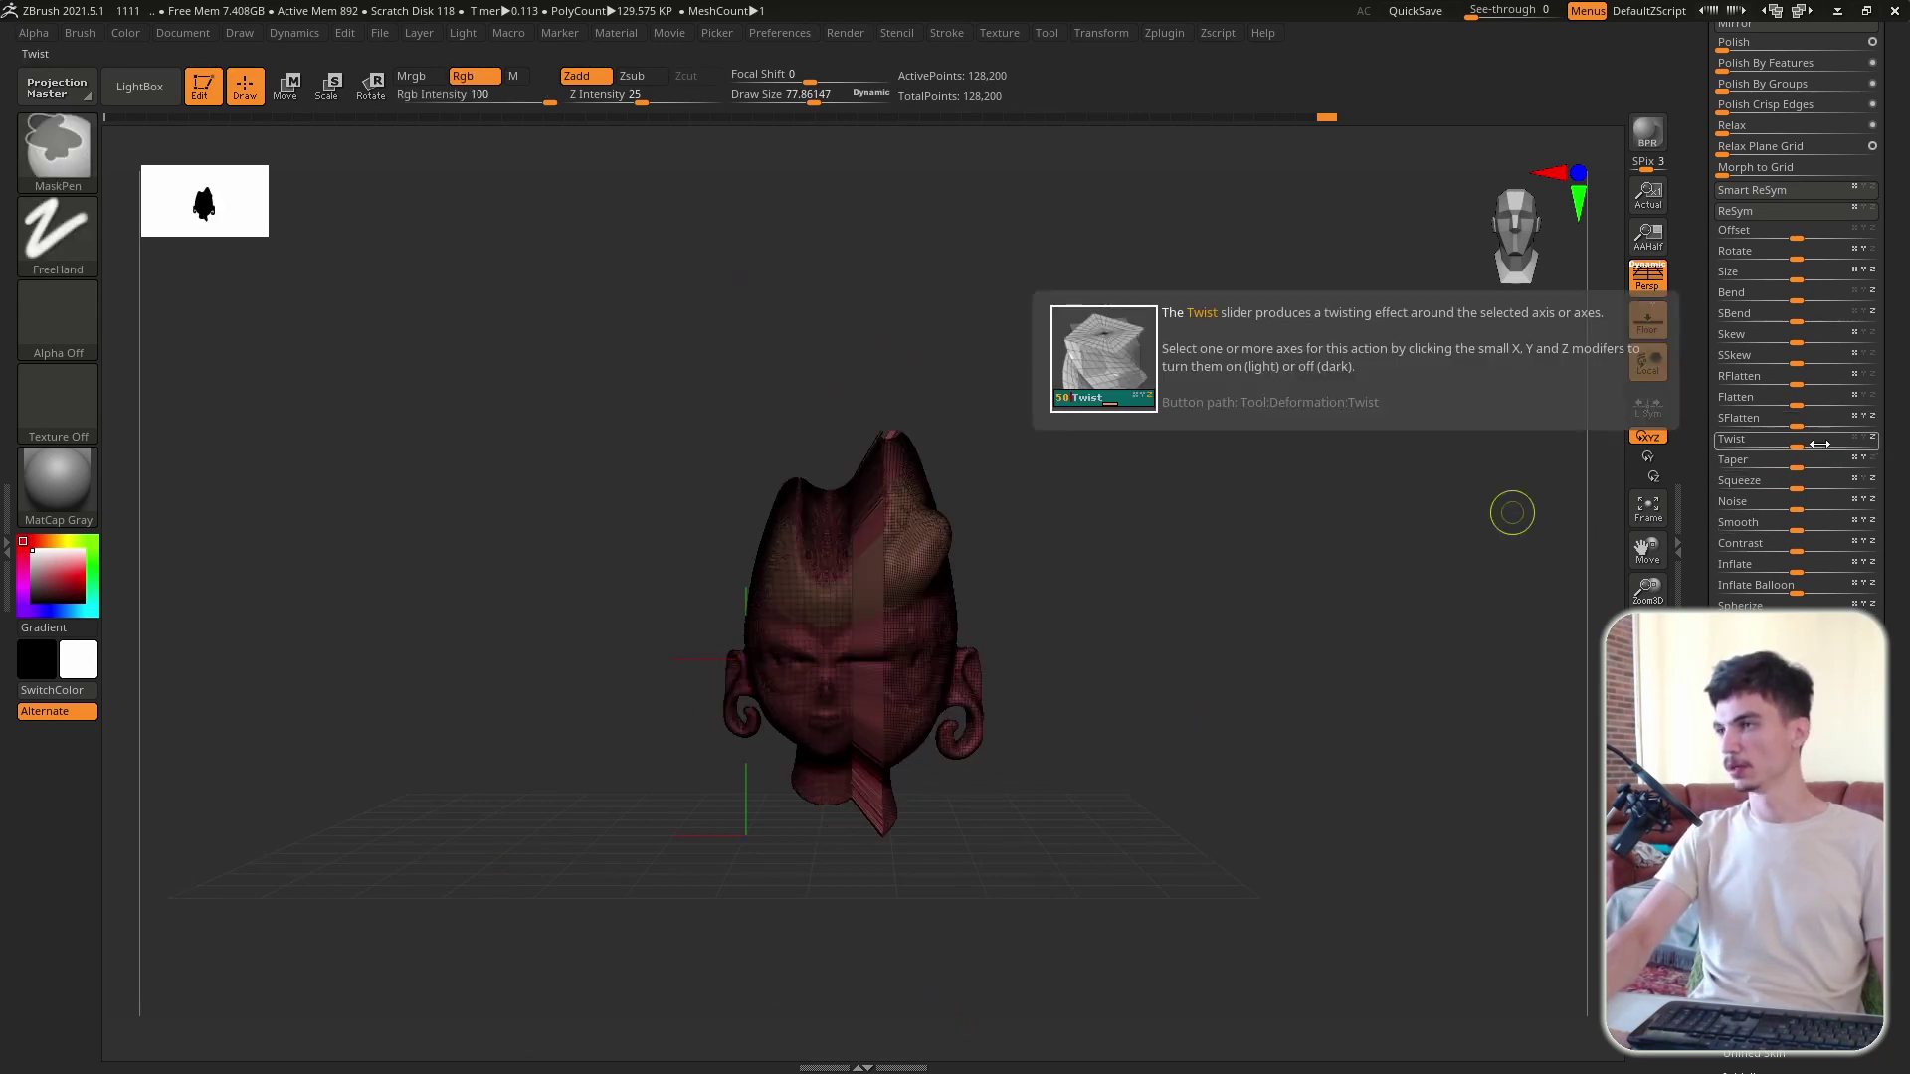
{"action": "right_click_drag", "start_coordinate": [1104, 697], "coordinate": [1095, 636], "text": "ctrl"}
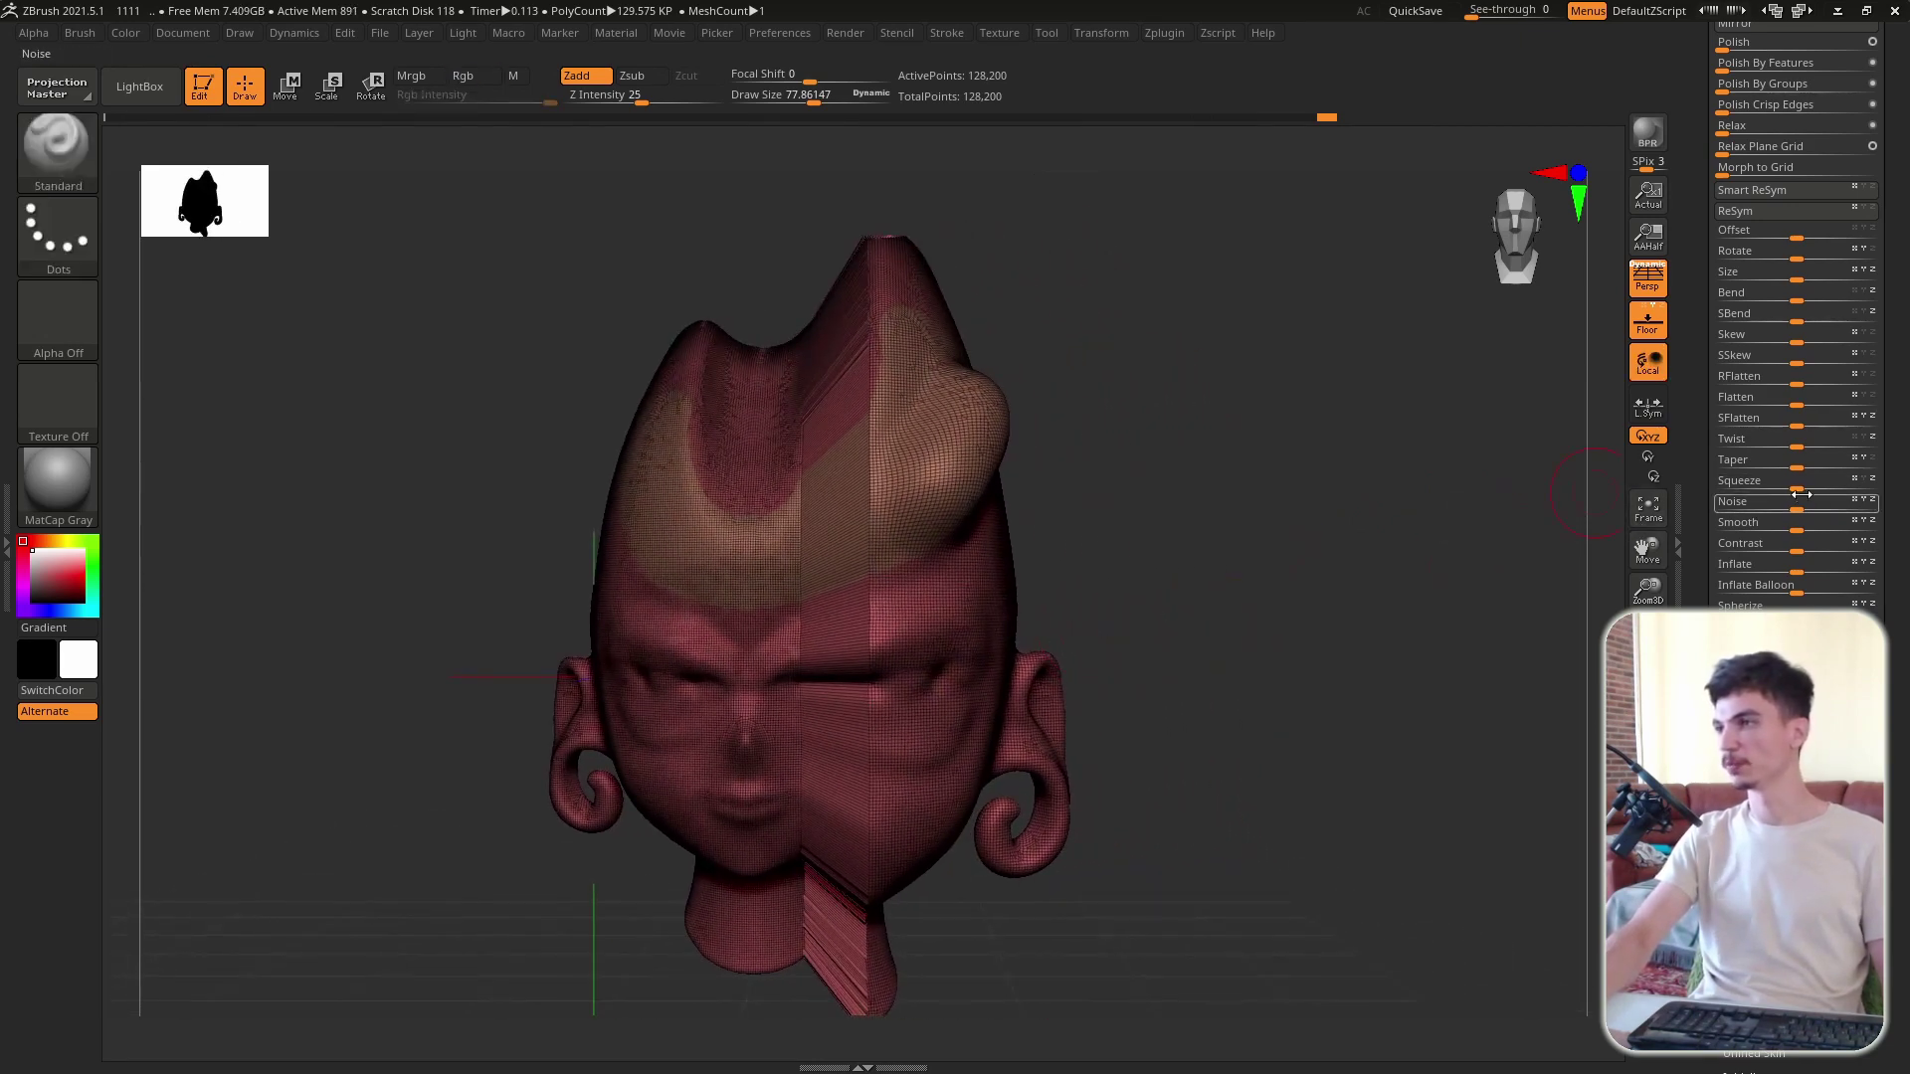
{"action": "left_click_drag", "start_coordinate": [1797, 501], "coordinate": [1811, 508]}
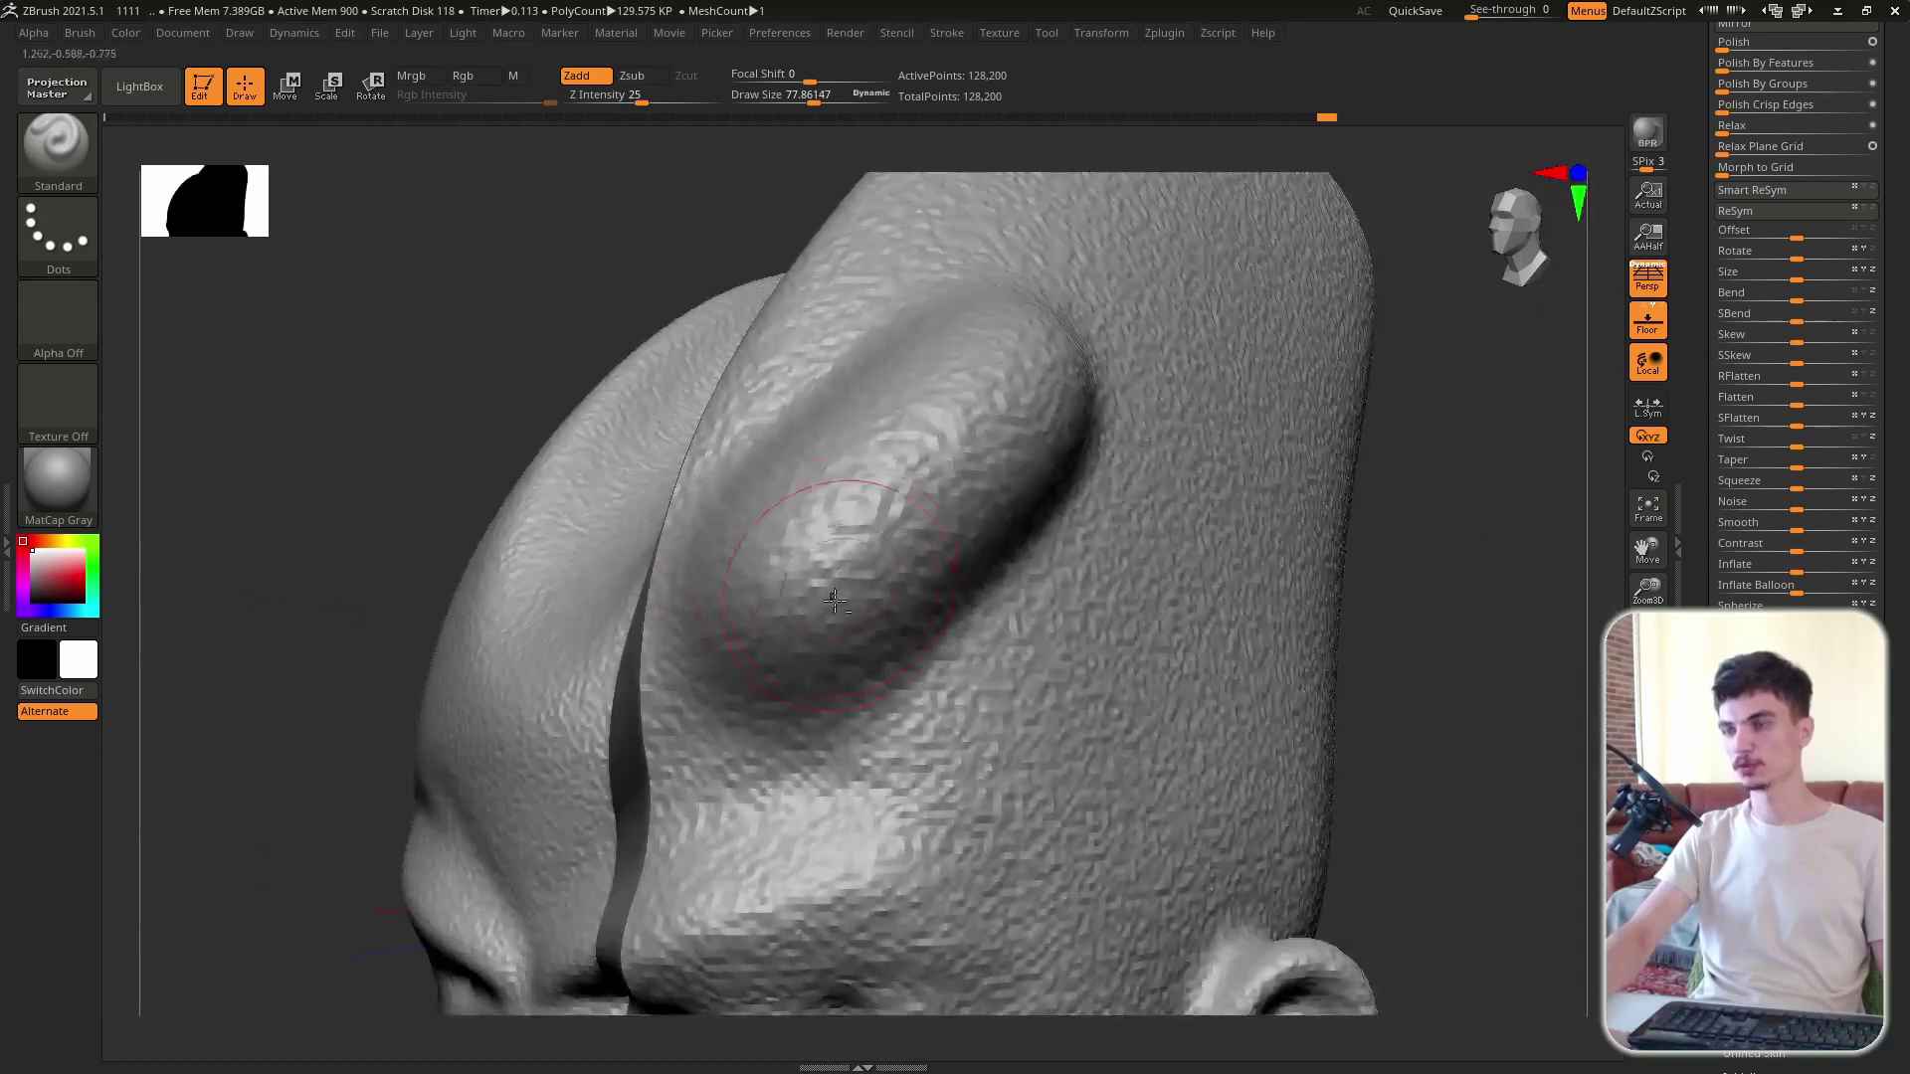
Step: Undo the head-wide noise and preview Noise again from a front-on view
{"action": "key", "text": "ctrl+z"}
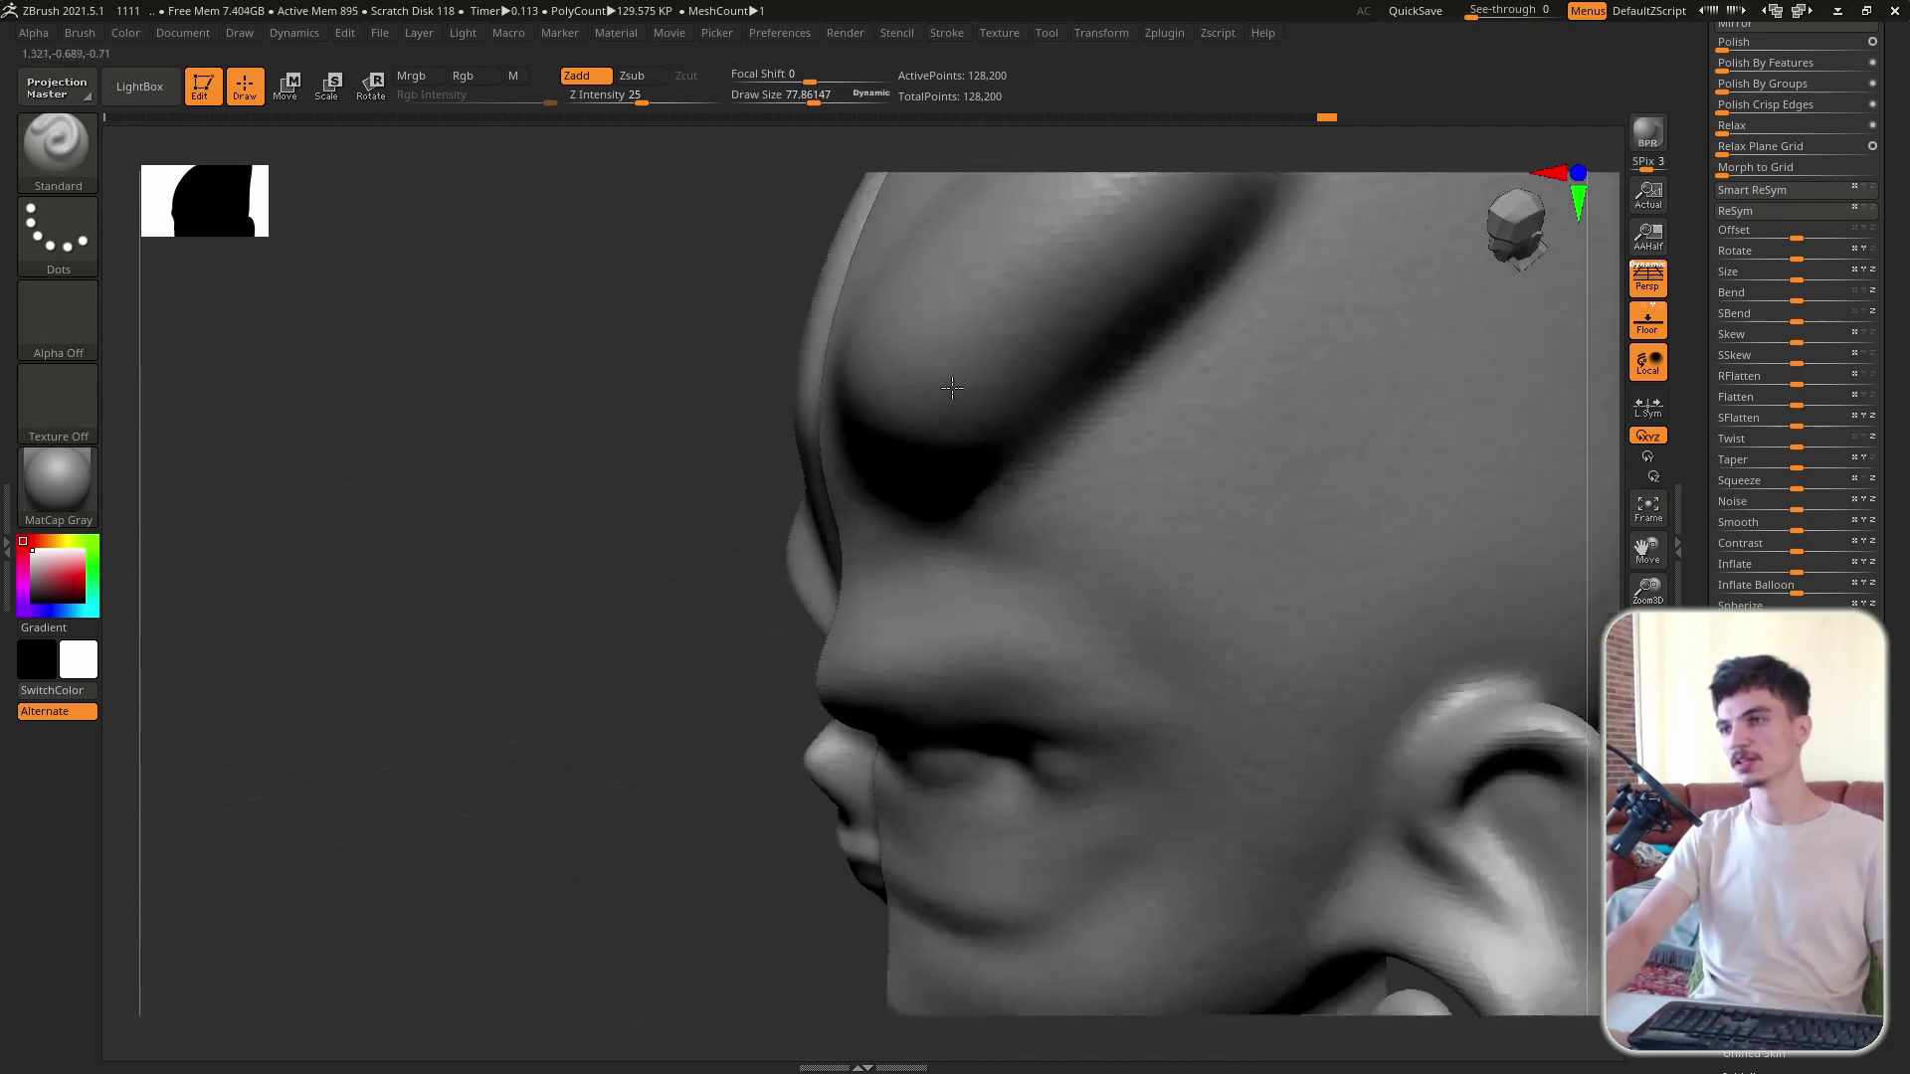
{"action": "left_click_drag", "start_coordinate": [1230, 469], "coordinate": [1410, 485]}
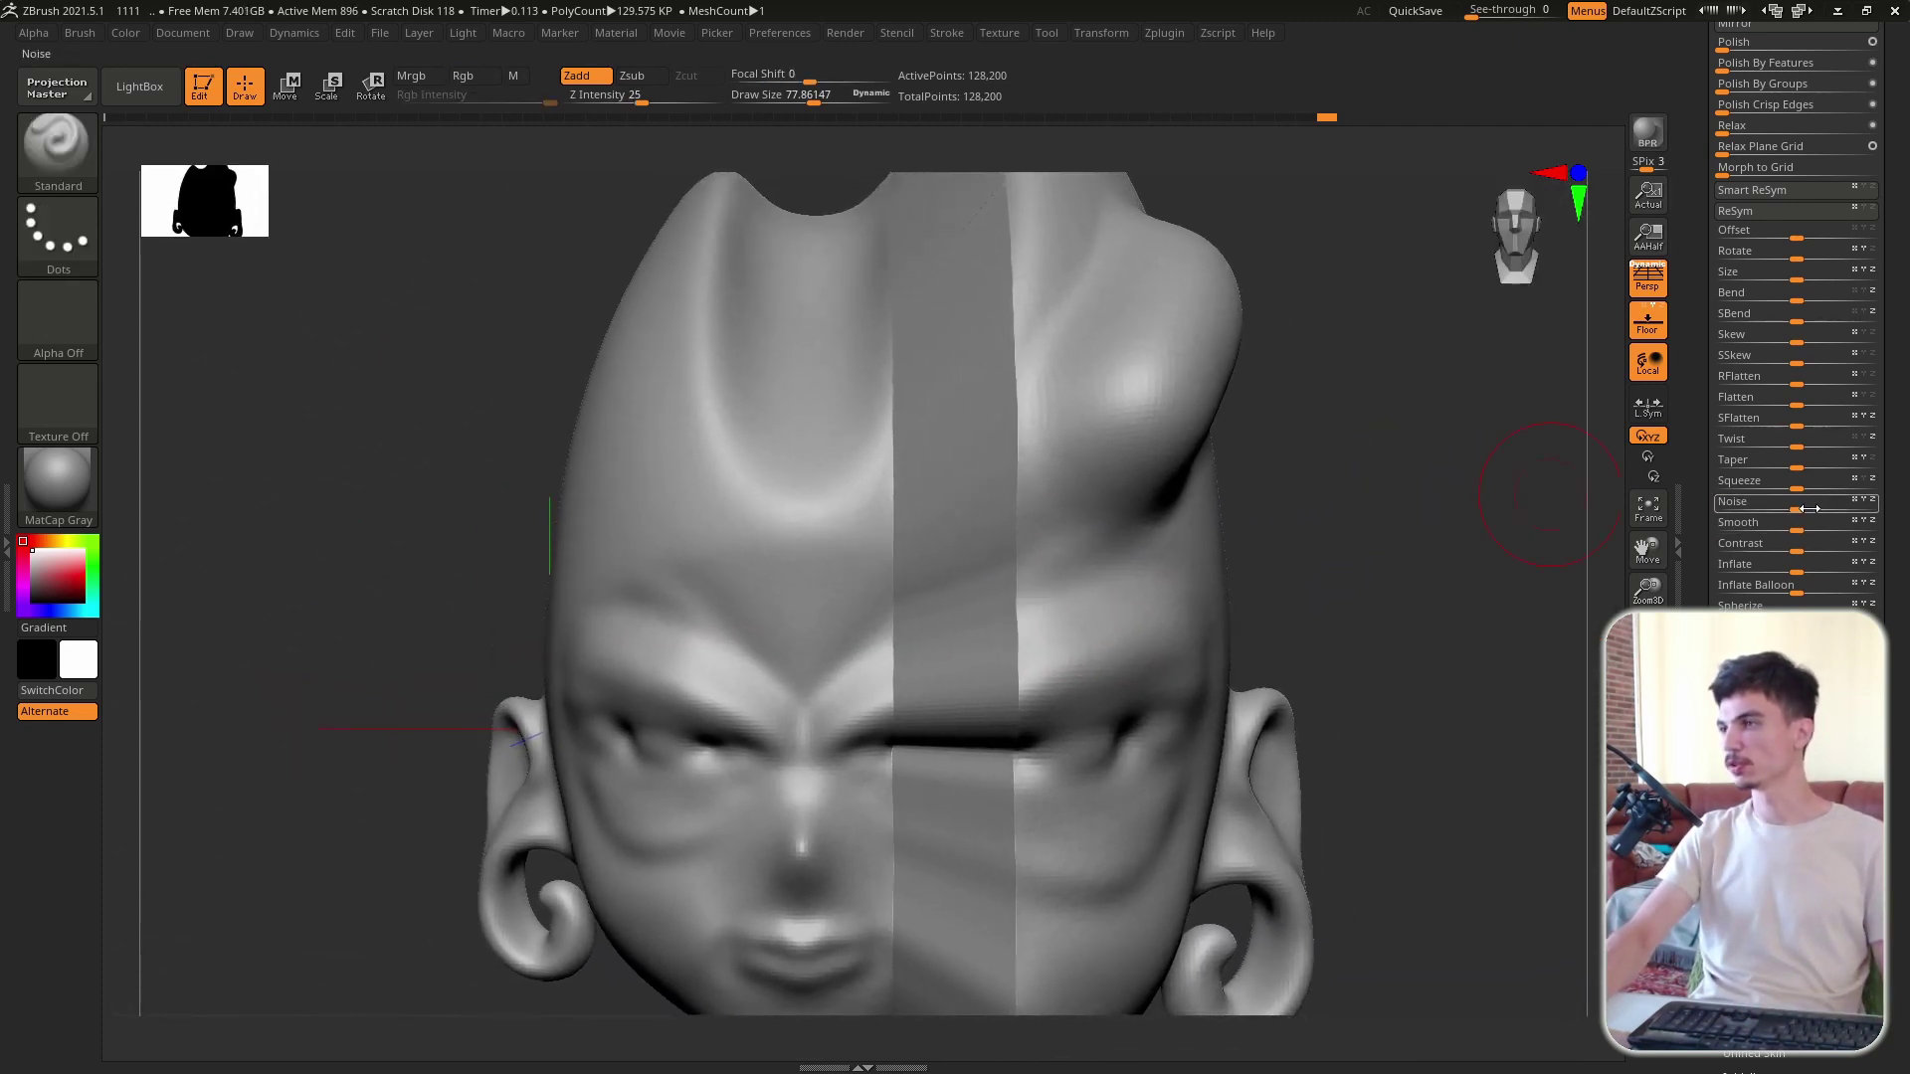
{"action": "left_click_drag", "start_coordinate": [1793, 507], "coordinate": [1793, 507]}
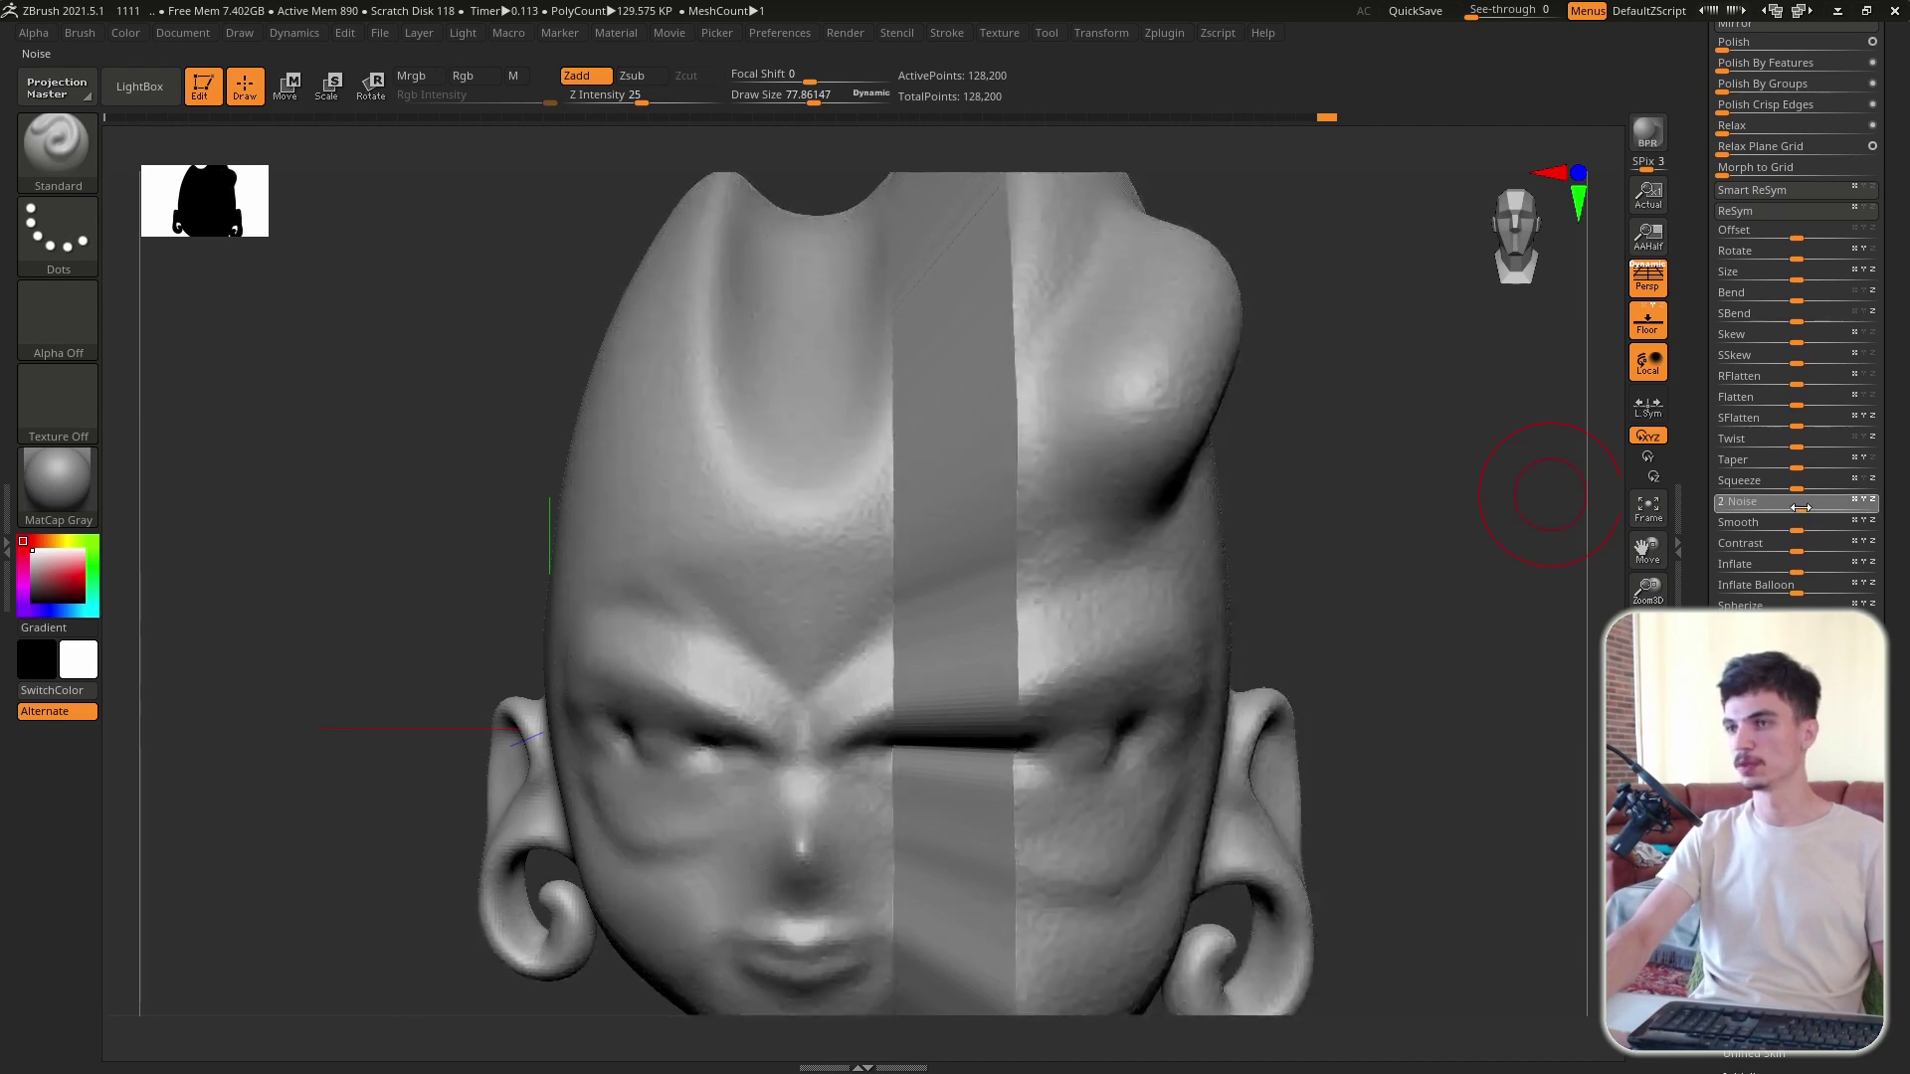
{"action": "left_click_drag", "start_coordinate": [1393, 597], "coordinate": [968, 585]}
Step: Mask around the left-hand eye, invert the mask, and apply Noise 23 there
{"action": "mouse_move", "coordinate": [796, 756]}
{"action": "left_mouse_down", "text": "ctrl"}
{"action": "mouse_move", "coordinate": [518, 637]}
{"action": "mouse_move", "coordinate": [630, 798]}
{"action": "left_mouse_up", "text": "ctrl"}
{"action": "left_click", "coordinate": [1343, 657], "text": "ctrl"}
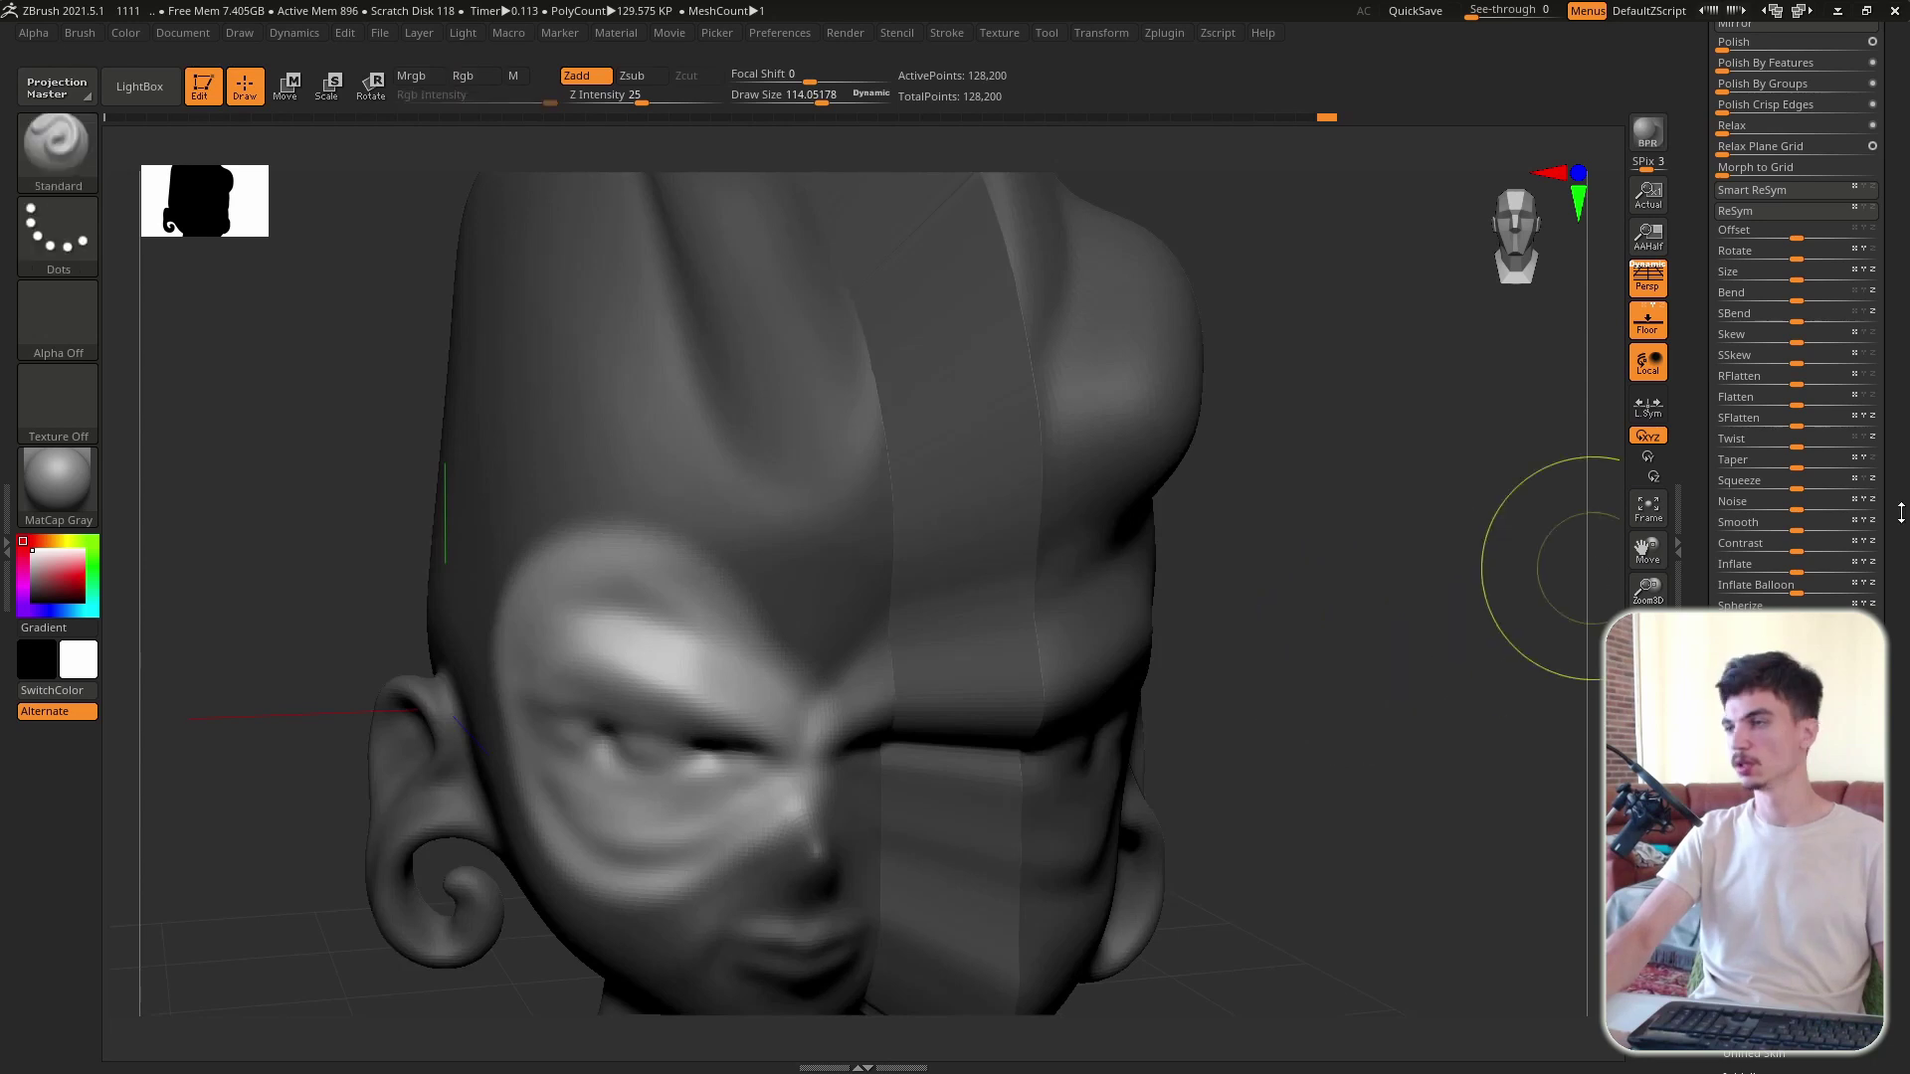
{"action": "left_click_drag", "start_coordinate": [1804, 508], "coordinate": [1791, 506]}
{"action": "key", "text": "f"}
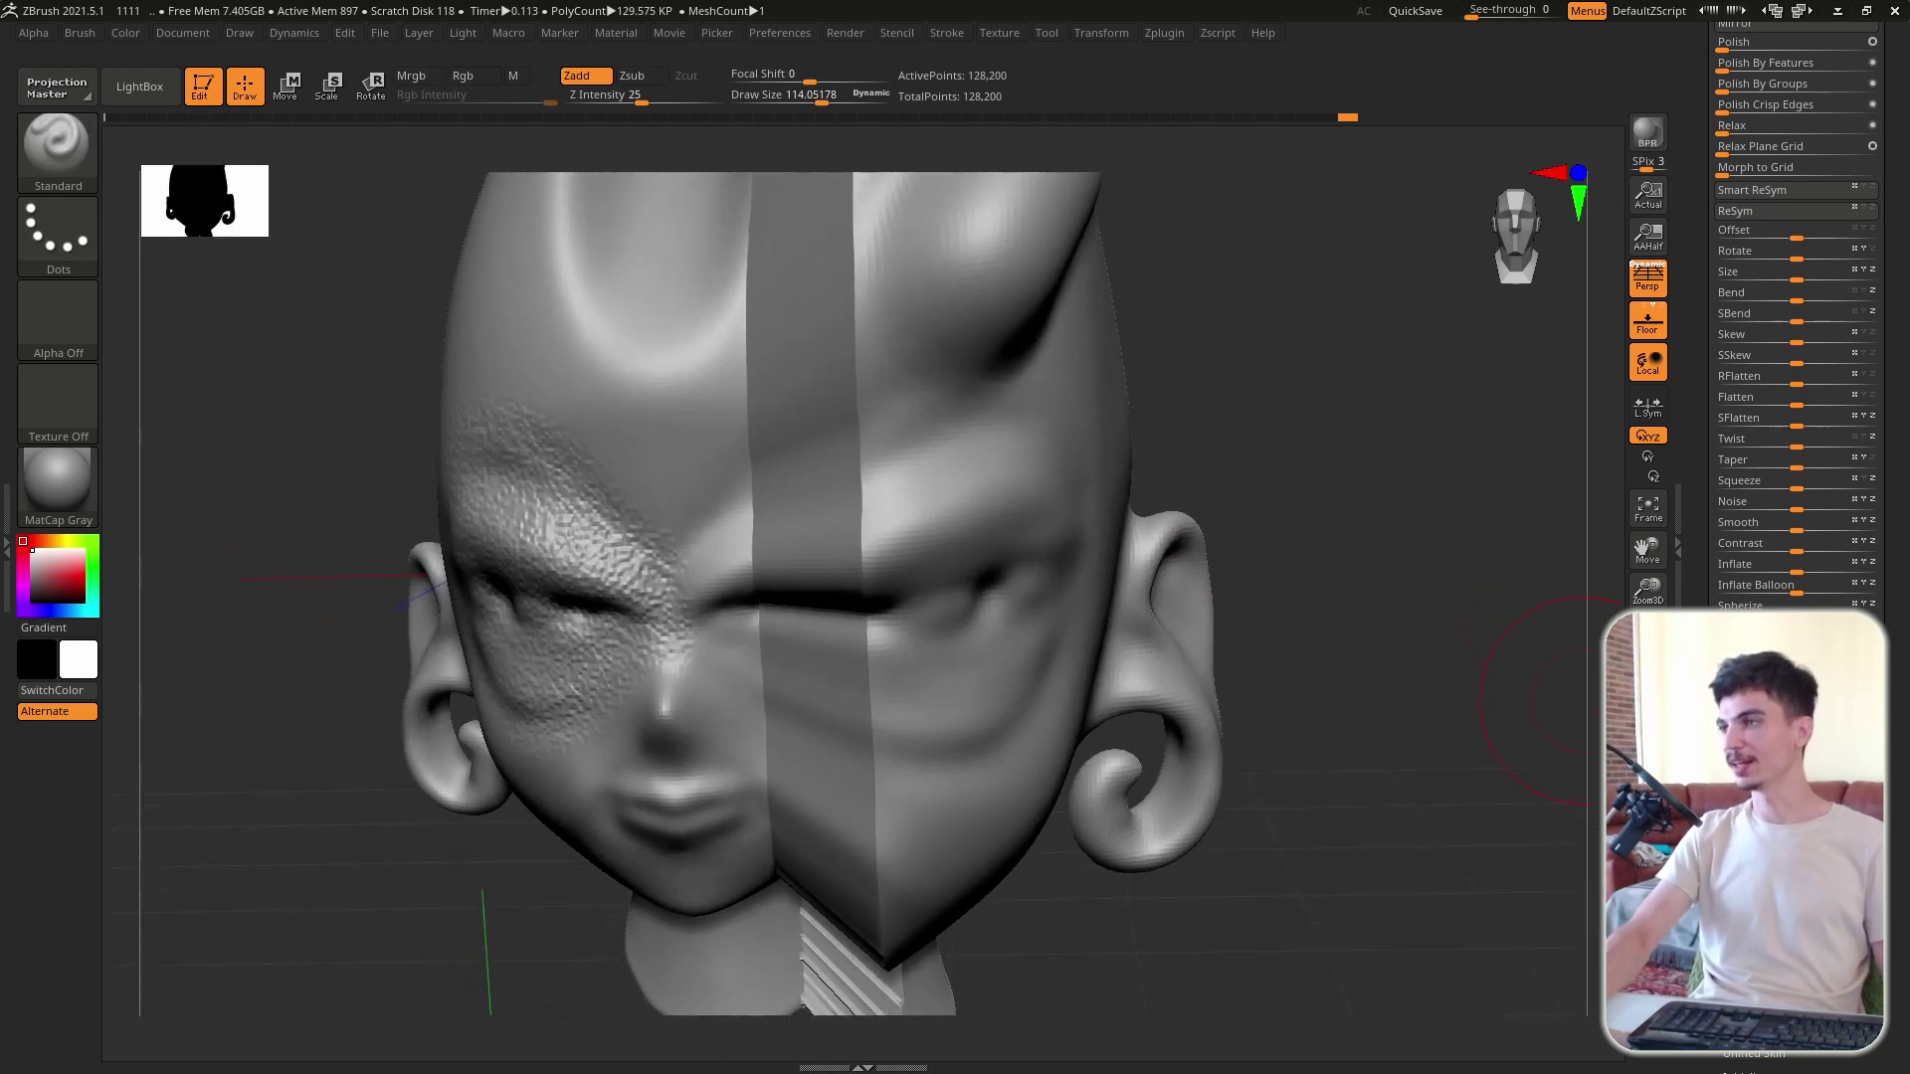
Step: Try Smooth at 83 and undo it, then apply Contrast 39 to the head
{"action": "left_click_drag", "start_coordinate": [322, 544], "coordinate": [758, 544]}
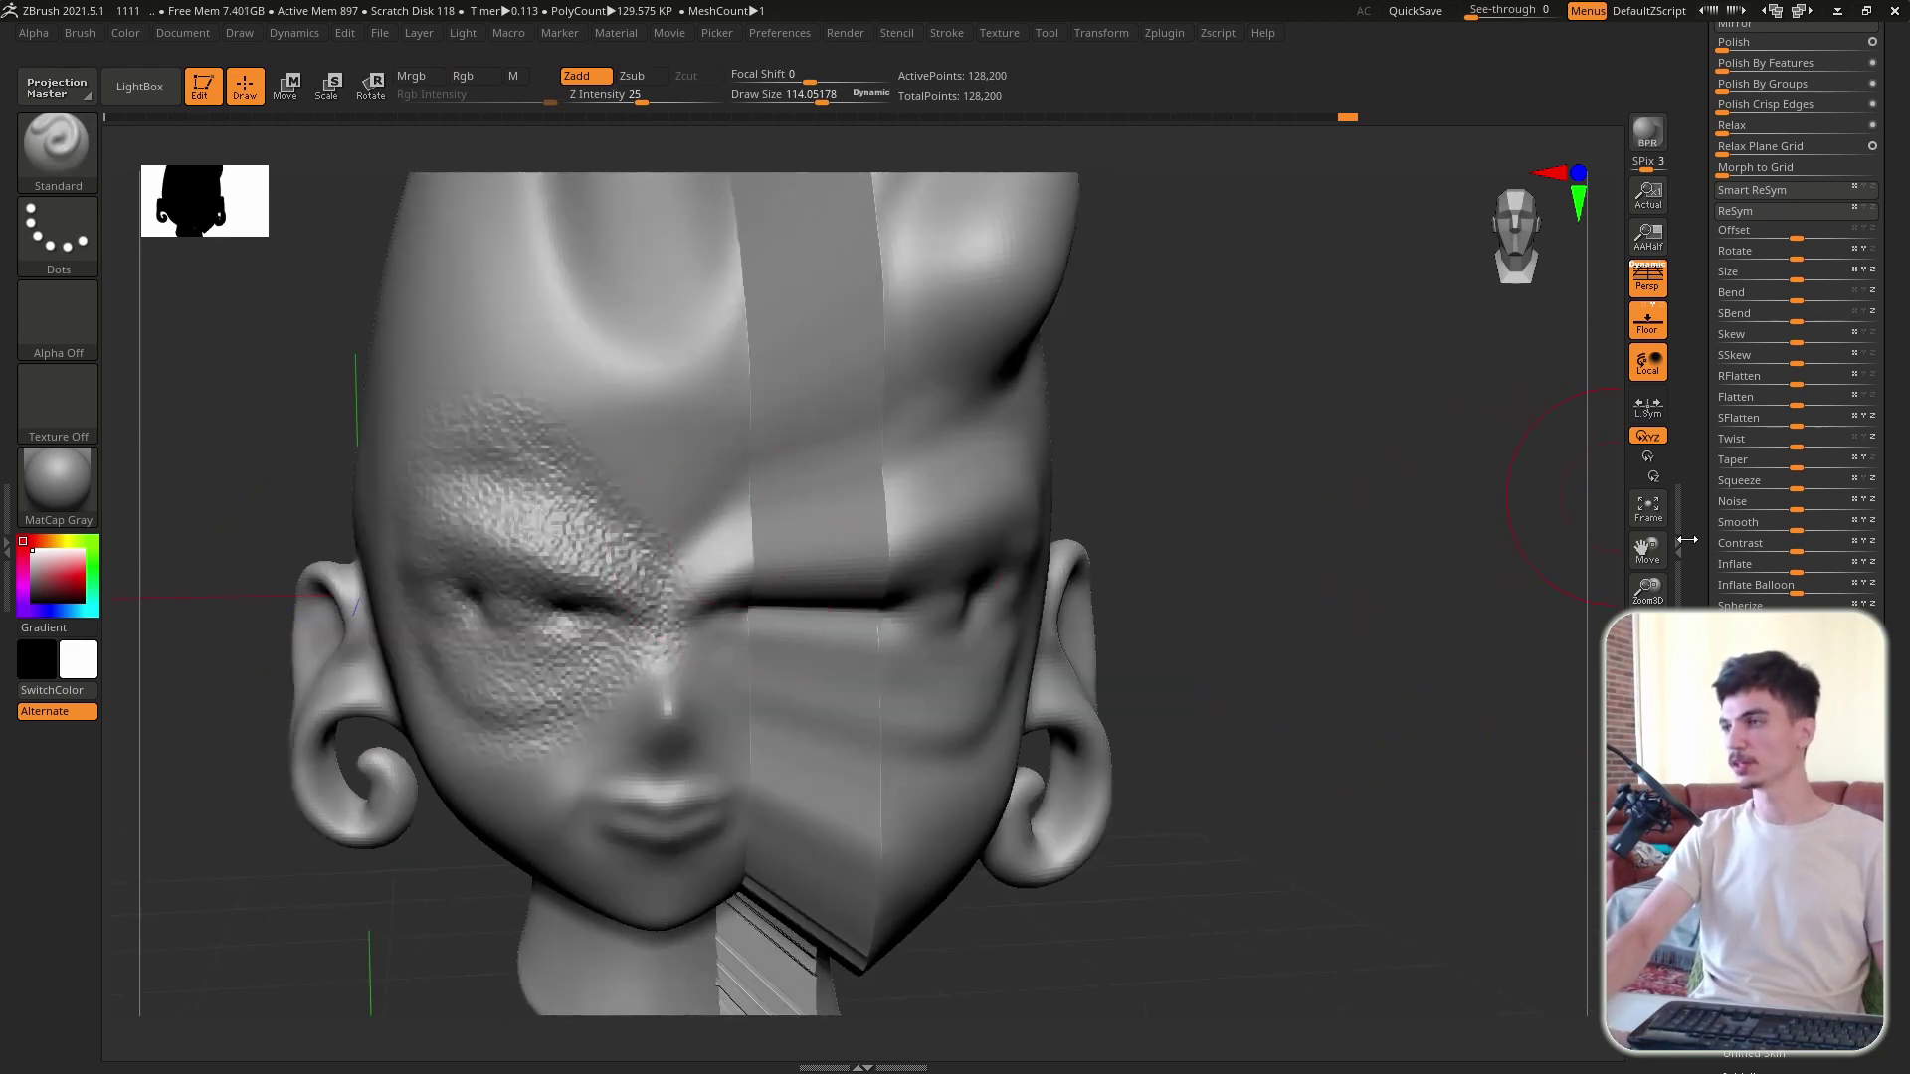
{"action": "left_click_drag", "start_coordinate": [1816, 530], "coordinate": [1883, 515]}
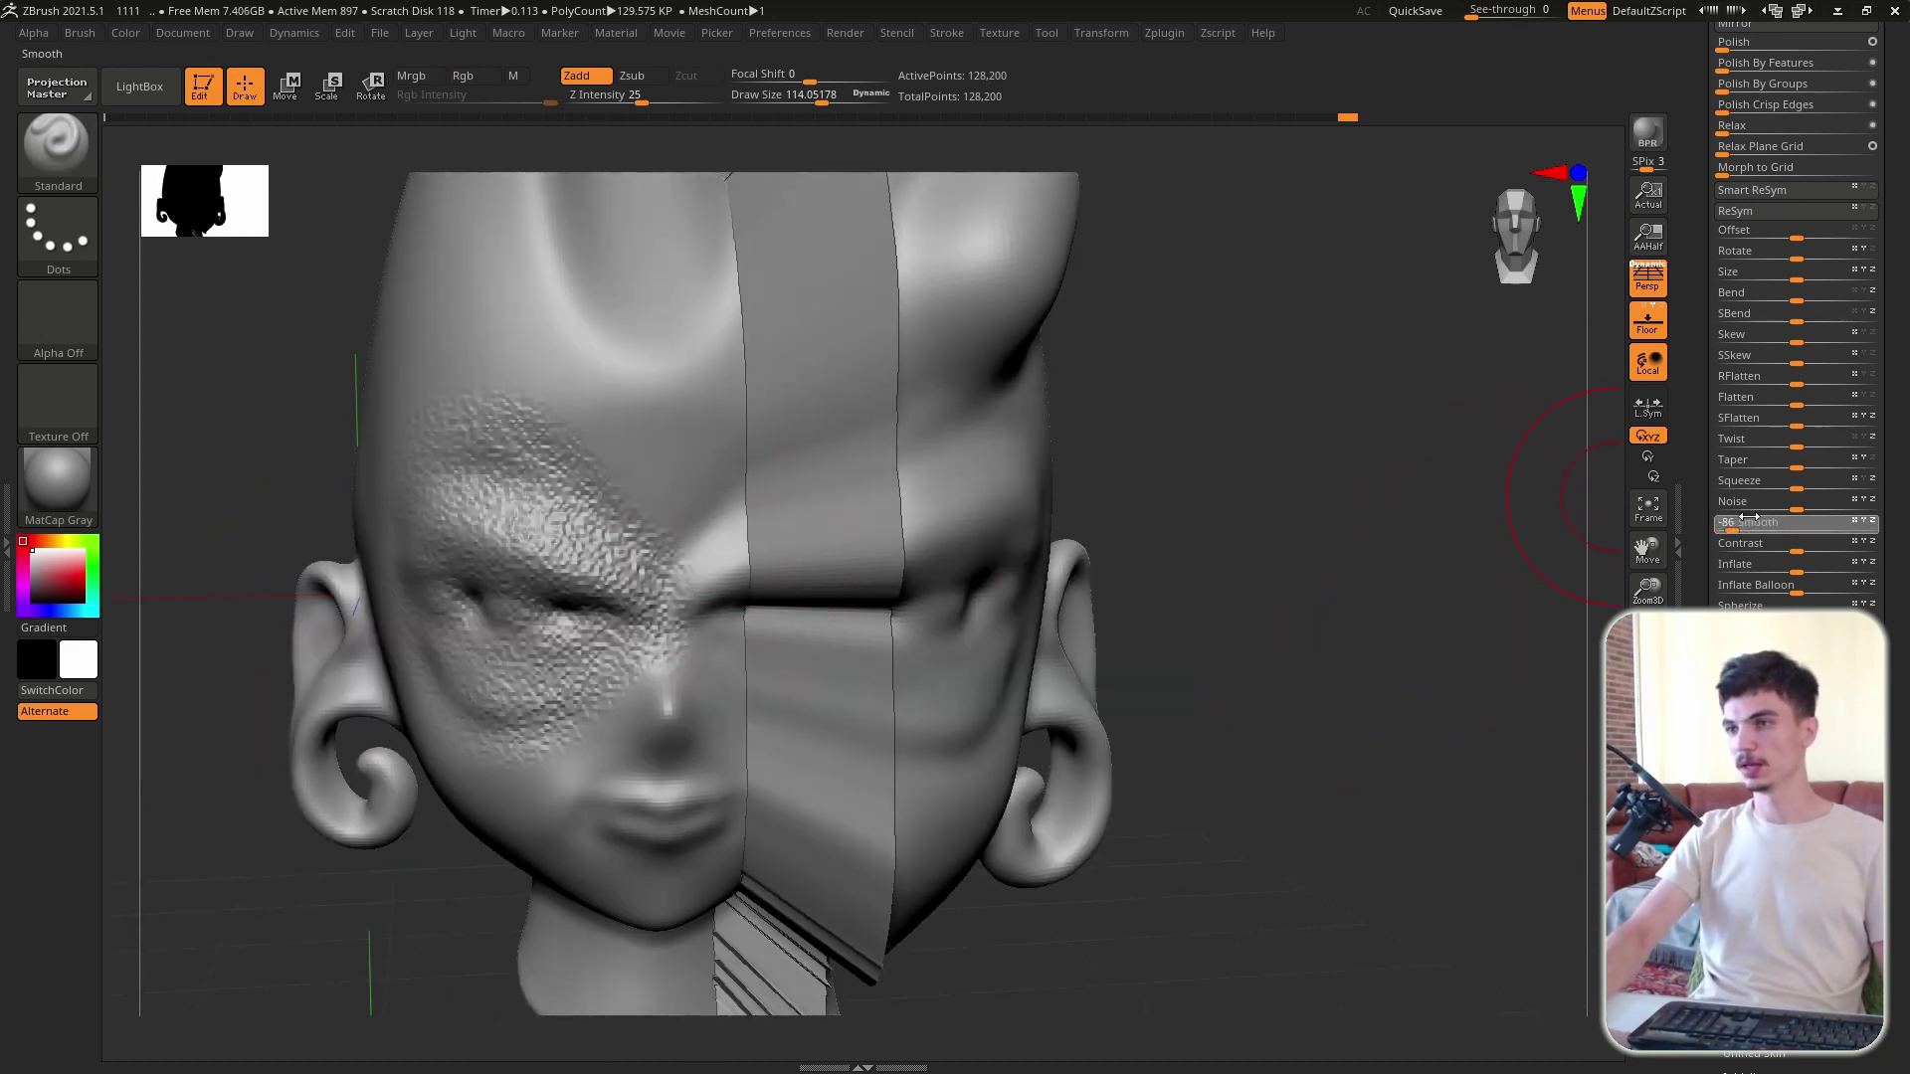
{"action": "key", "text": "ctrl+z"}
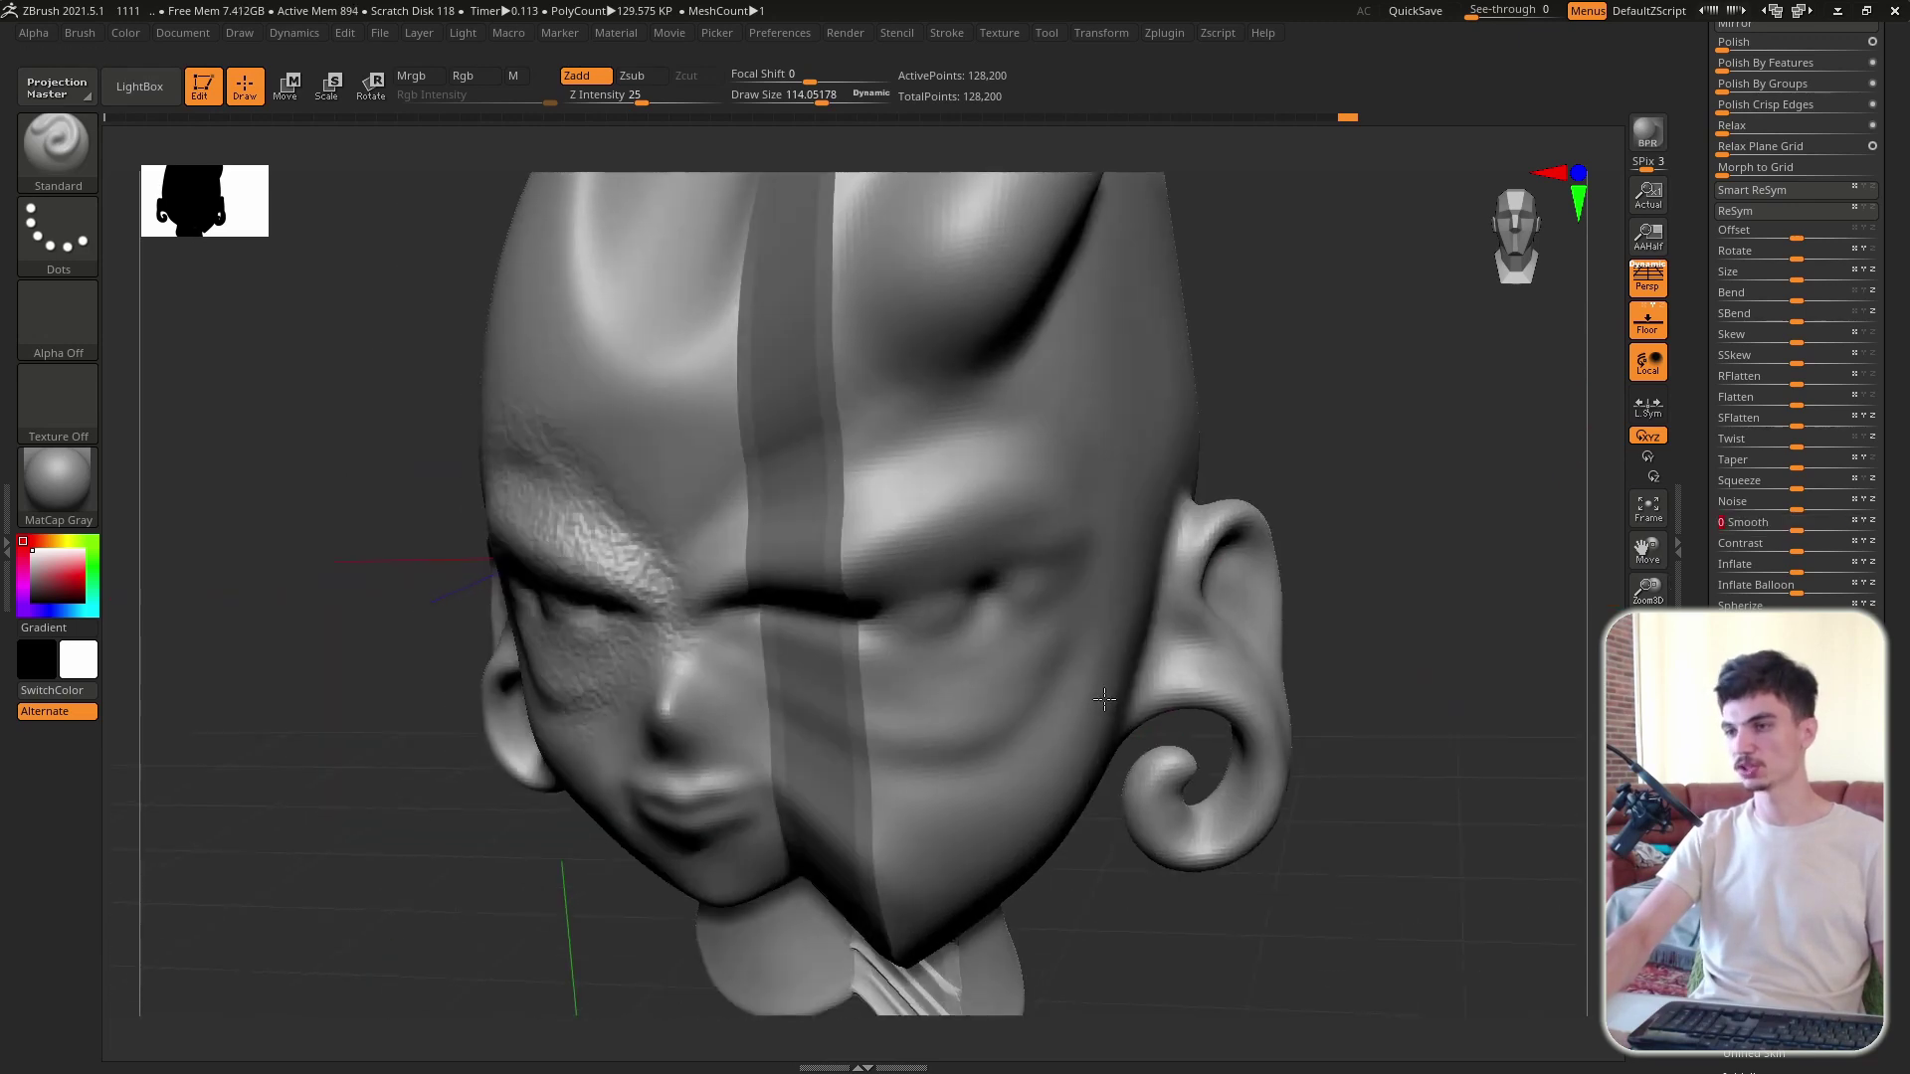
{"action": "key", "text": "shift+f"}
{"action": "mouse_move", "coordinate": [1796, 561]}
{"action": "left_mouse_down"}
{"action": "mouse_move", "coordinate": [1827, 566]}
{"action": "mouse_move", "coordinate": [1696, 553]}
{"action": "mouse_move", "coordinate": [1849, 555]}
{"action": "left_mouse_up"}
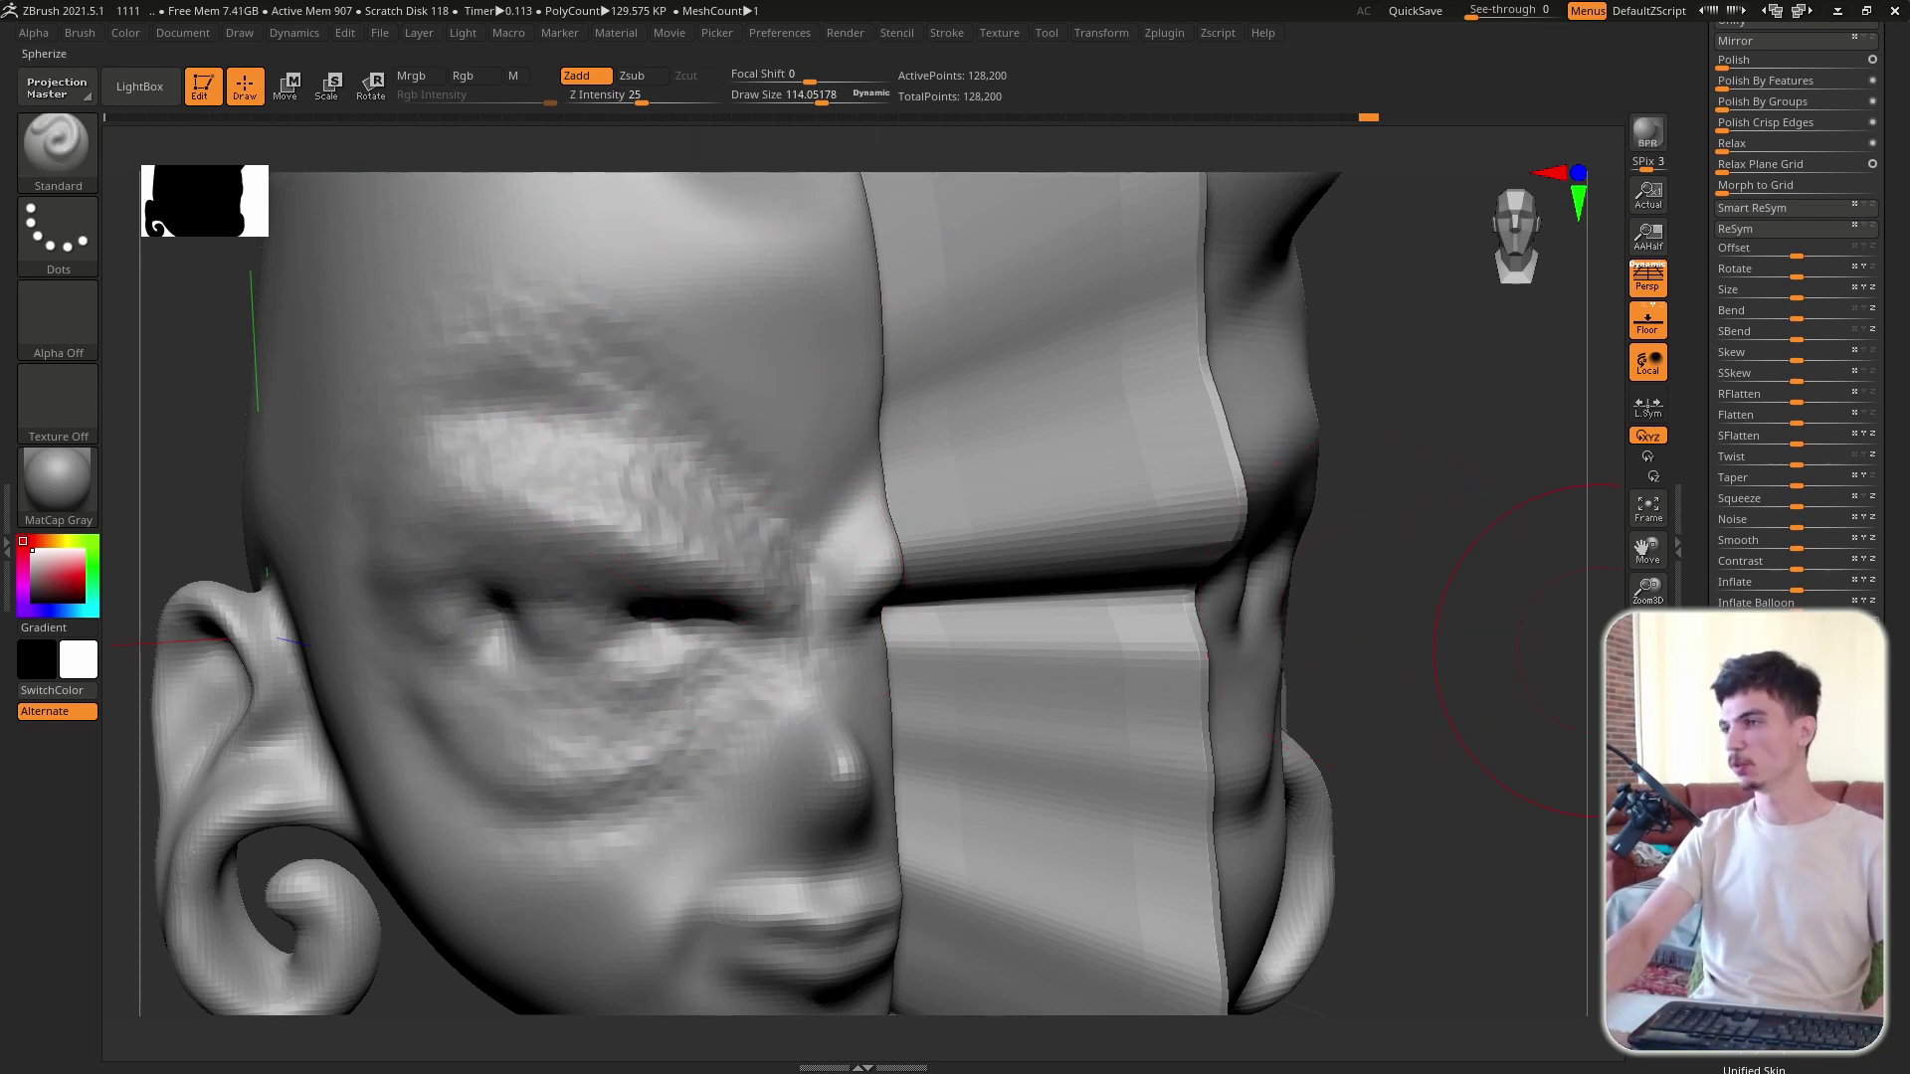
Step: Set Contrast to -19 and turn the view to face the head front-on
{"action": "left_click_drag", "start_coordinate": [1795, 565], "coordinate": [1755, 553]}
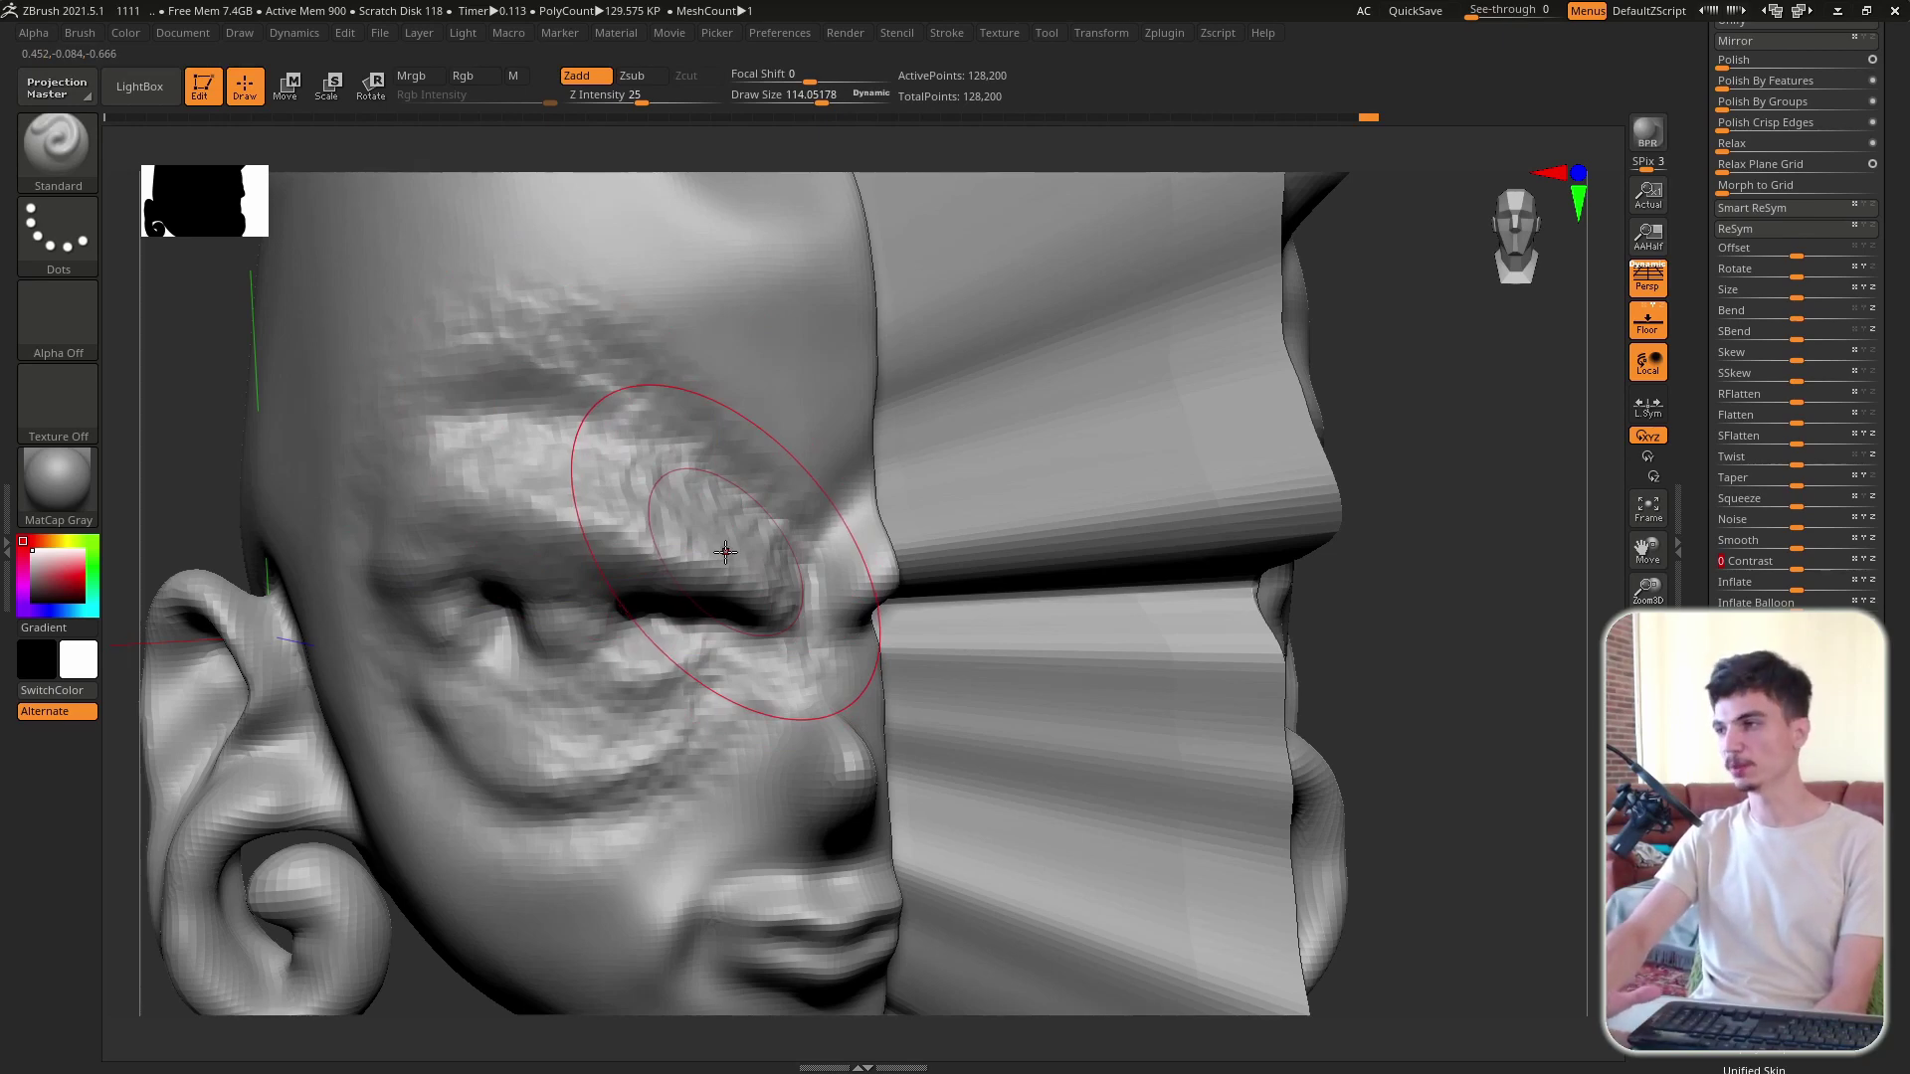
{"action": "left_click_drag", "start_coordinate": [725, 553], "coordinate": [772, 557]}
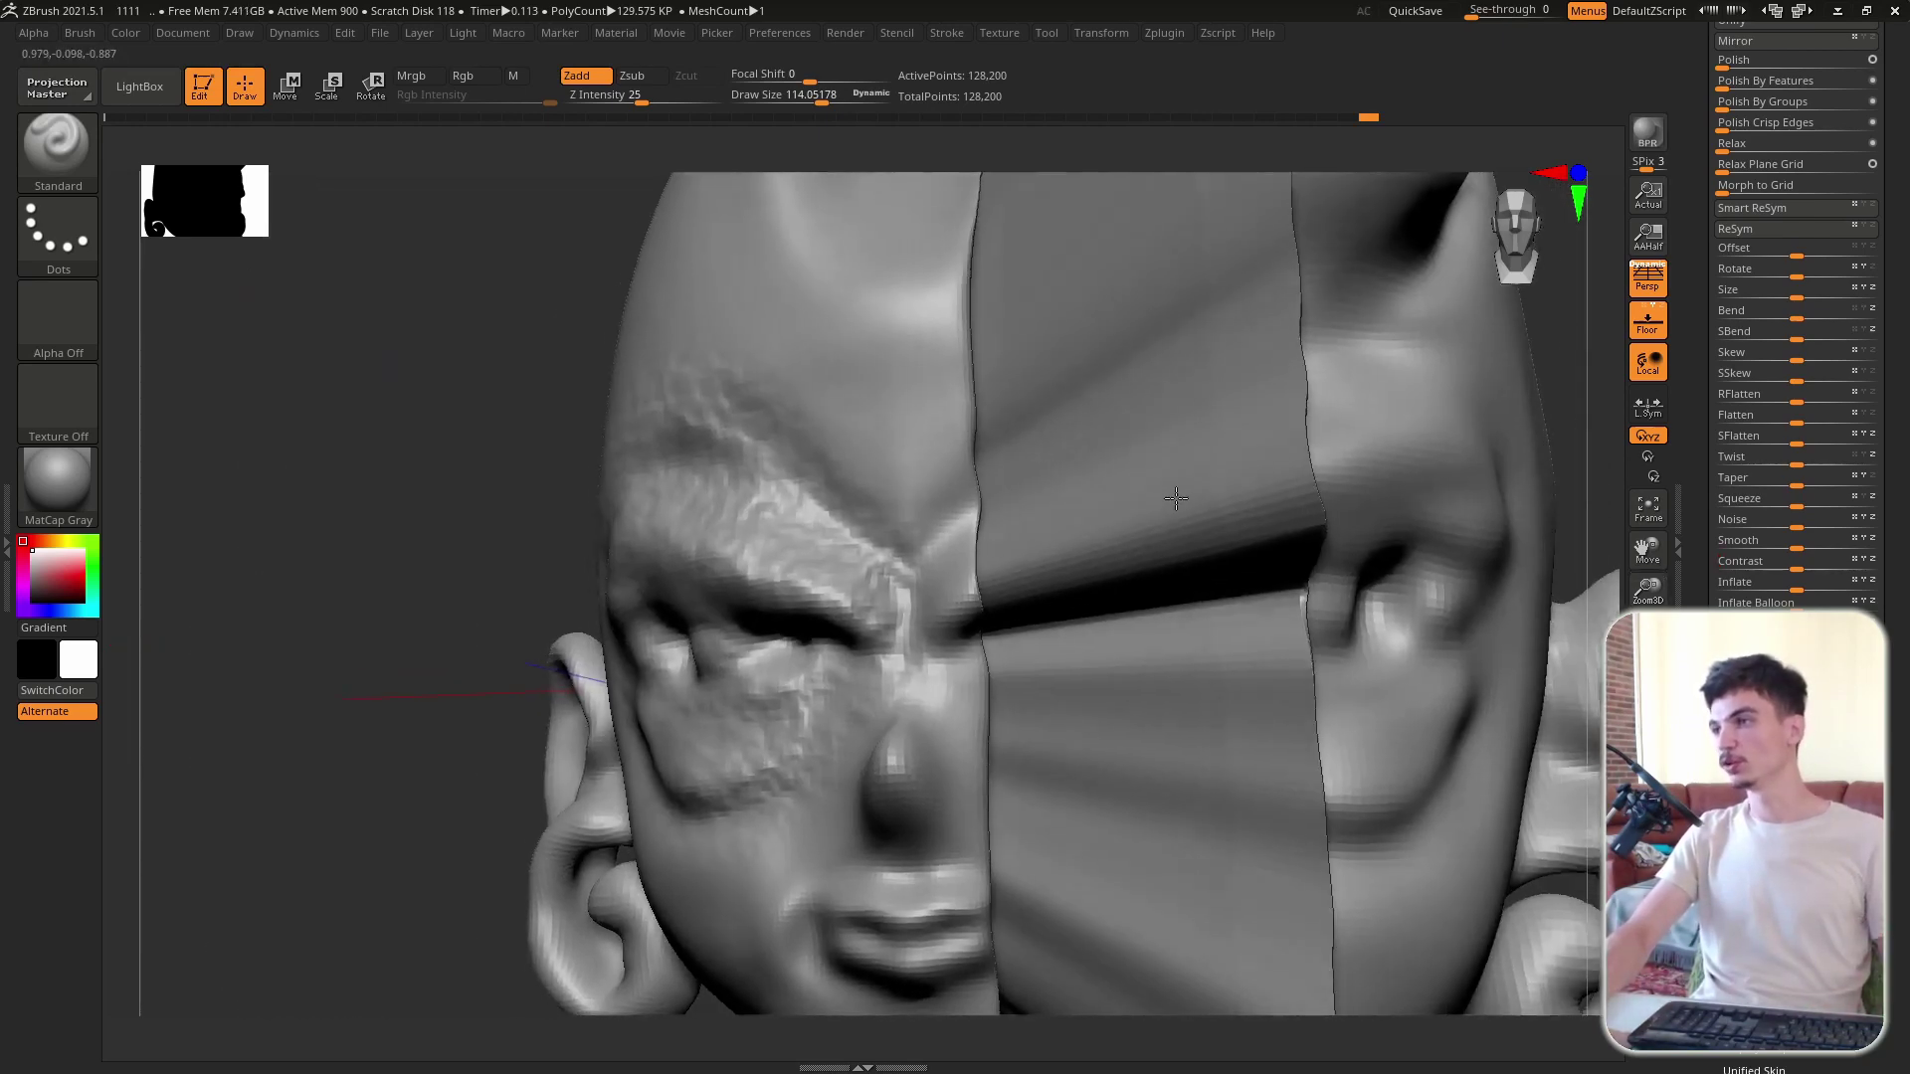
{"action": "mouse_move", "coordinate": [1640, 588]}
{"action": "left_mouse_down"}
{"action": "mouse_move", "coordinate": [1194, 490]}
{"action": "mouse_move", "coordinate": [1400, 687]}
{"action": "left_mouse_up"}
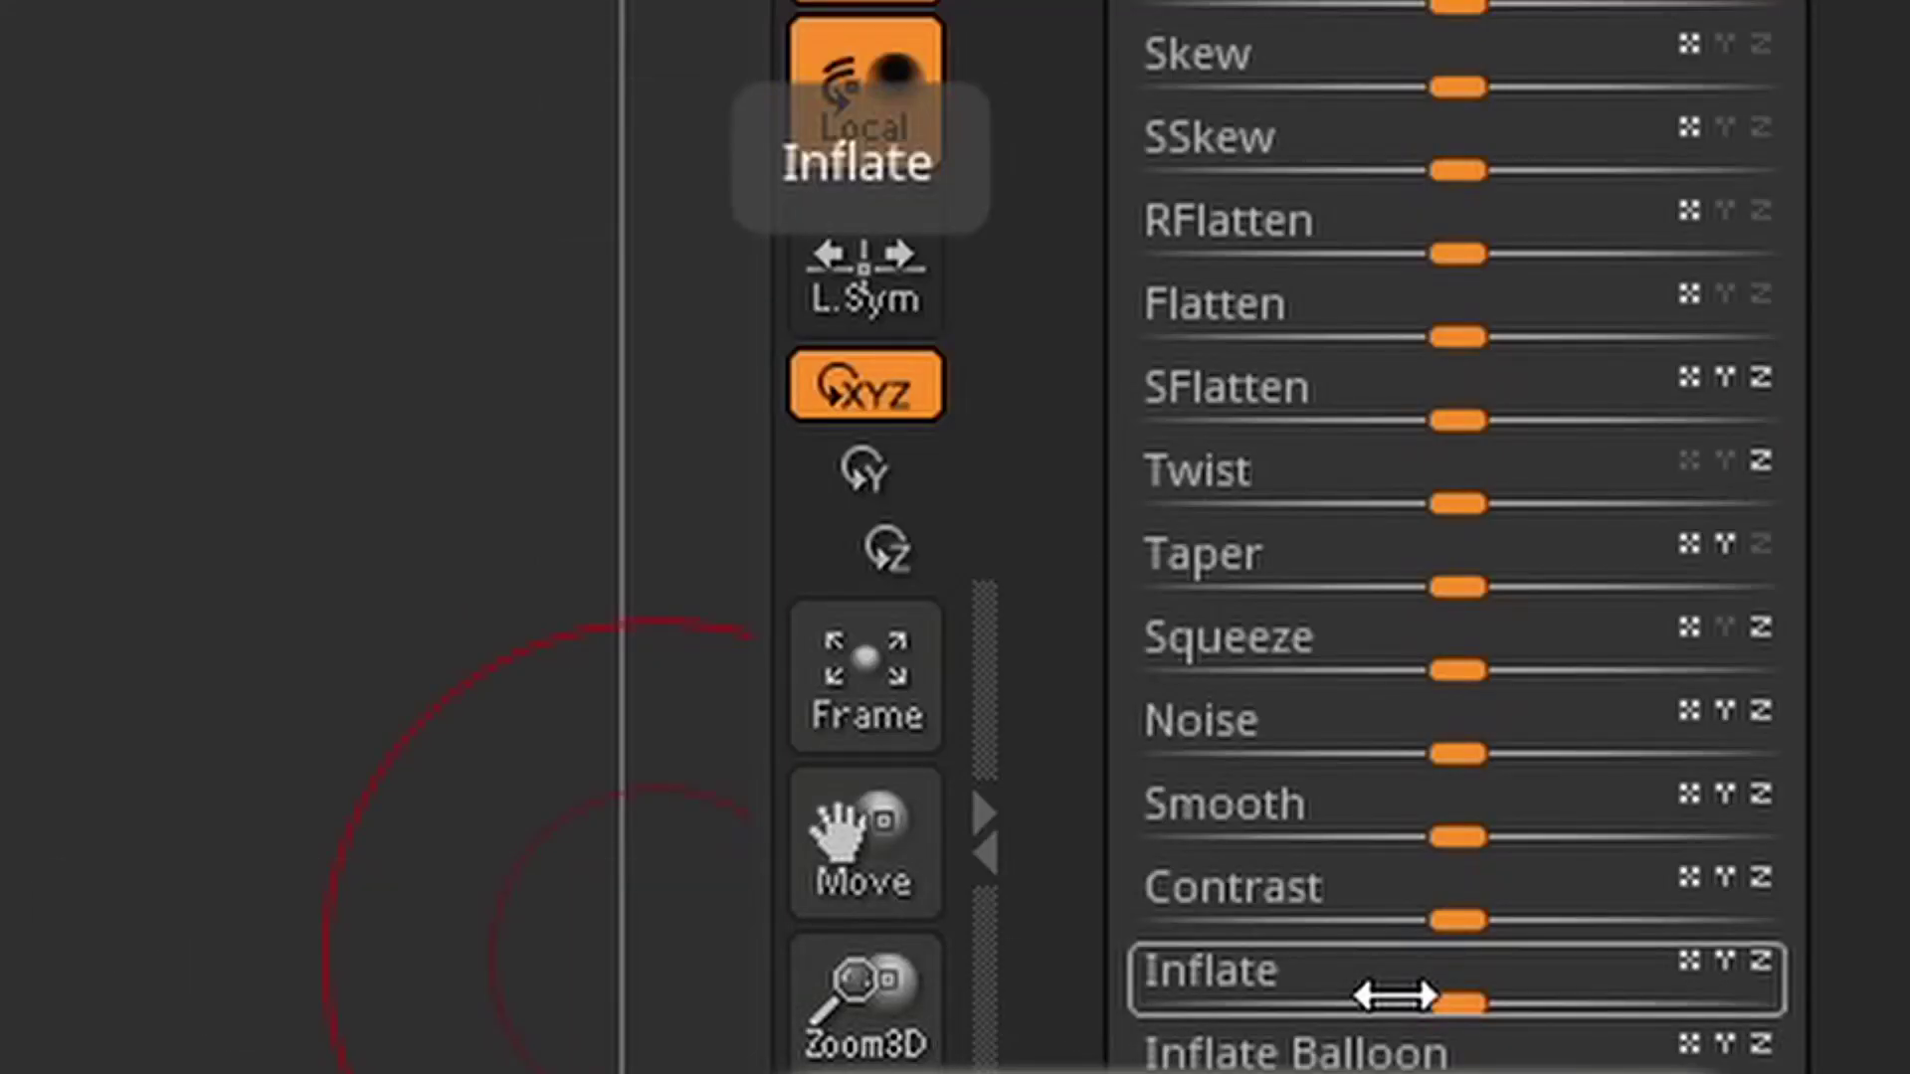
Step: Paint a narrow MaskPen stripe across the forehead and invert the mask
{"action": "left_click_drag", "start_coordinate": [1902, 826], "coordinate": [1902, 426]}
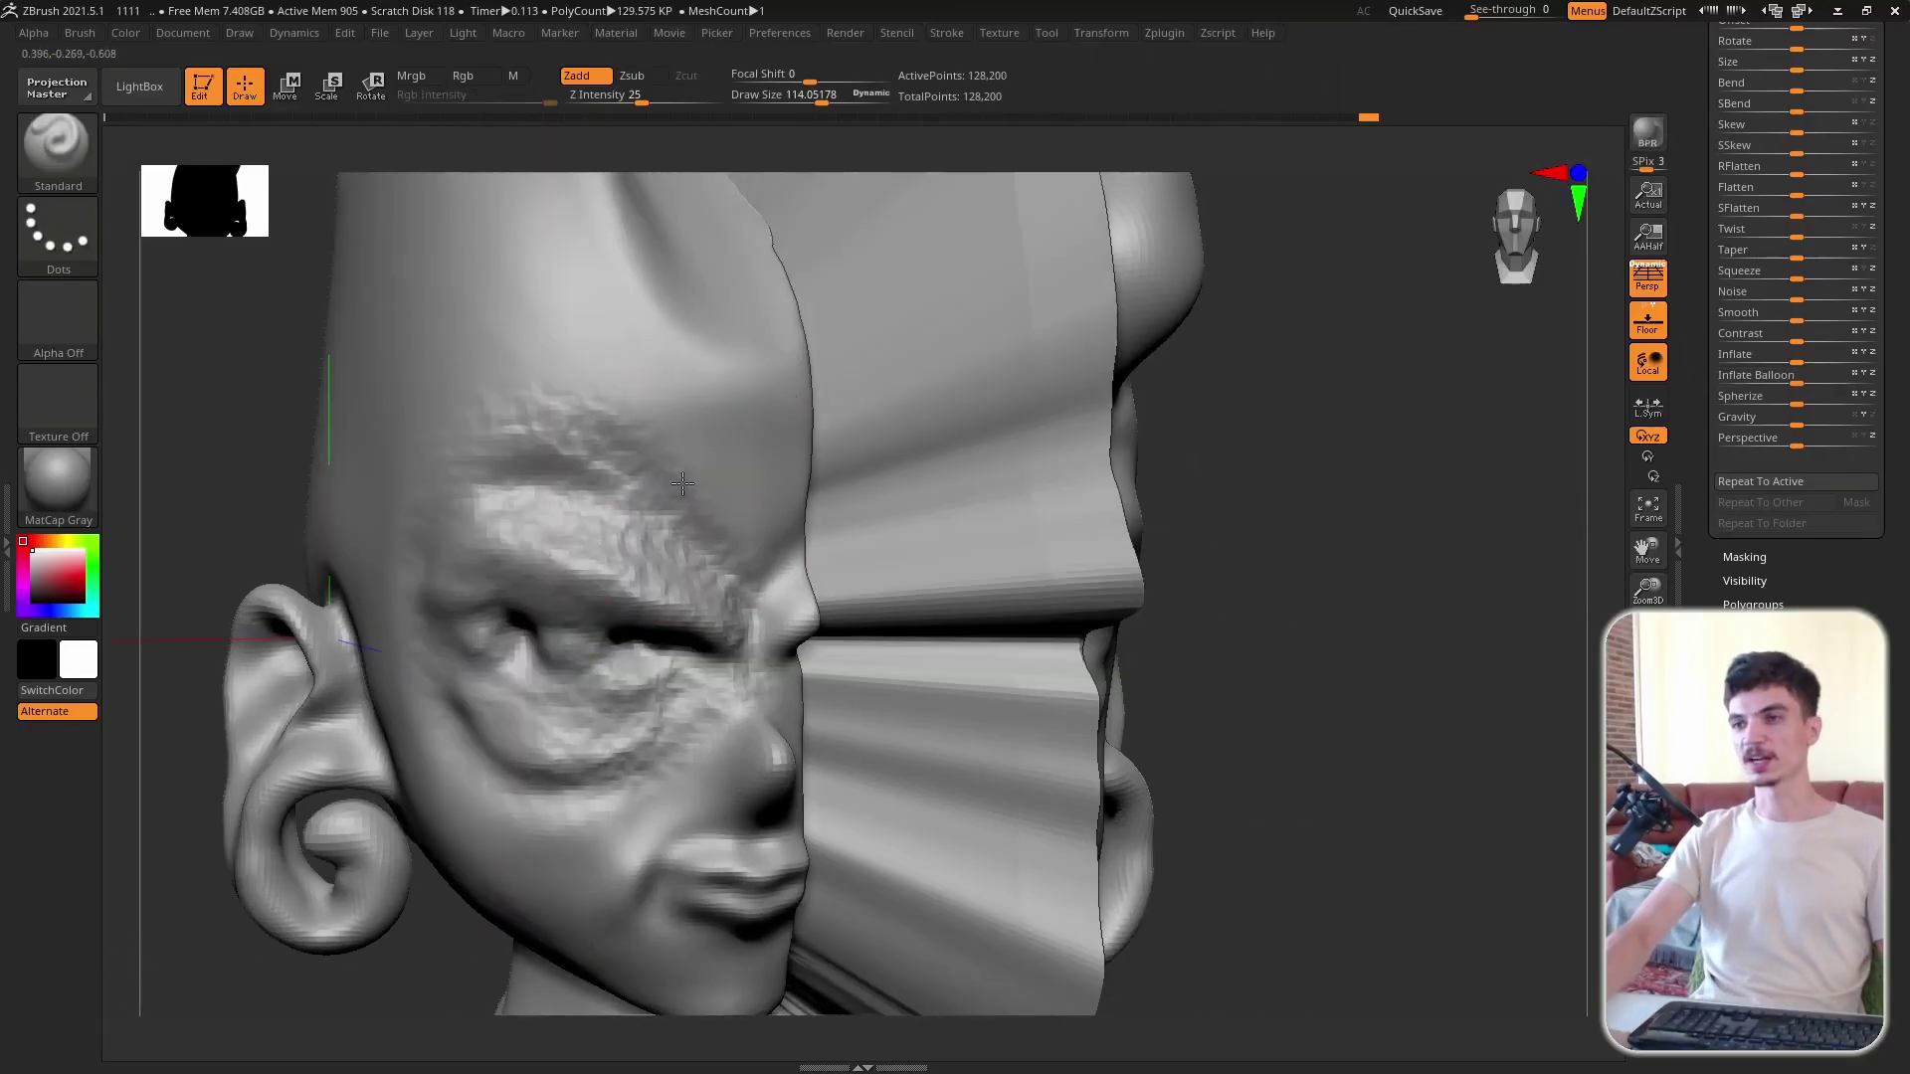
{"action": "key", "text": "s"}
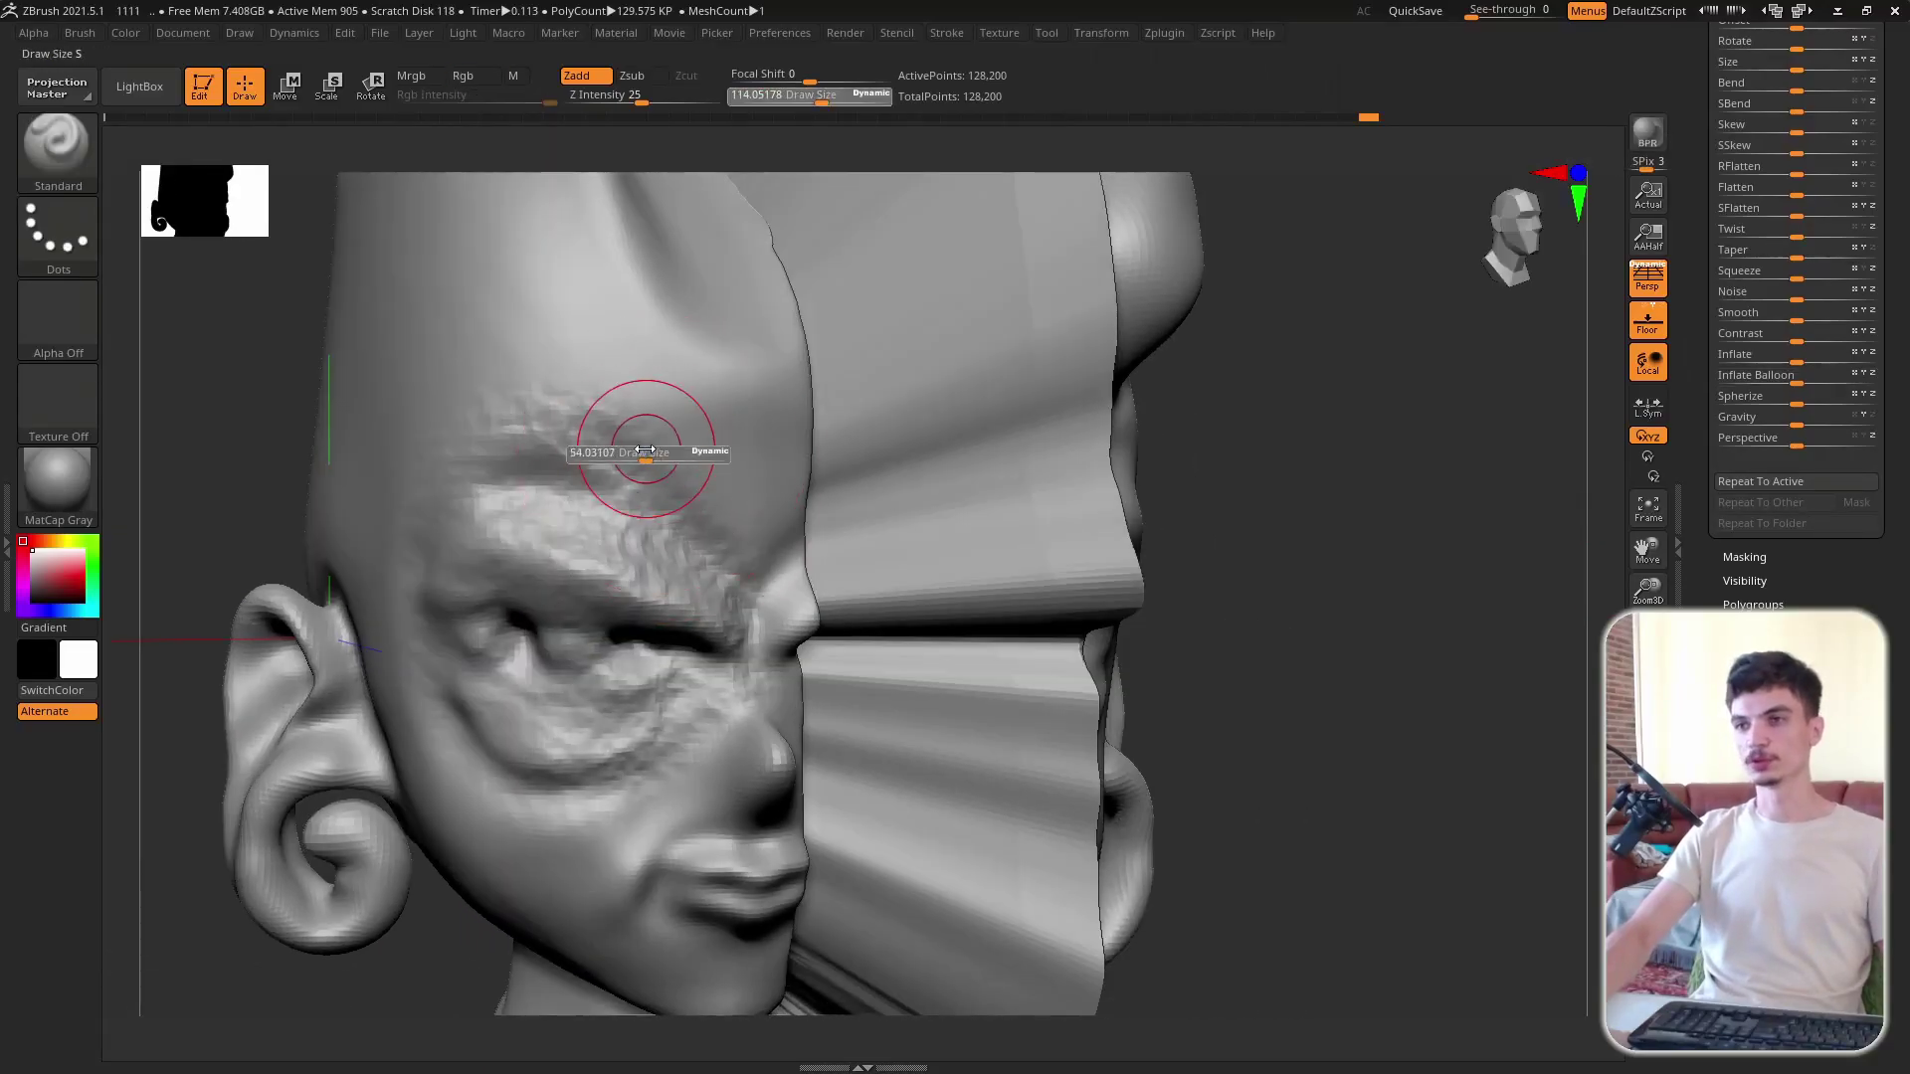
{"action": "mouse_move", "coordinate": [545, 360]}
{"action": "left_mouse_down", "text": "ctrl"}
{"action": "mouse_move", "coordinate": [585, 384]}
{"action": "mouse_move", "coordinate": [701, 587]}
{"action": "left_mouse_up", "text": "ctrl"}
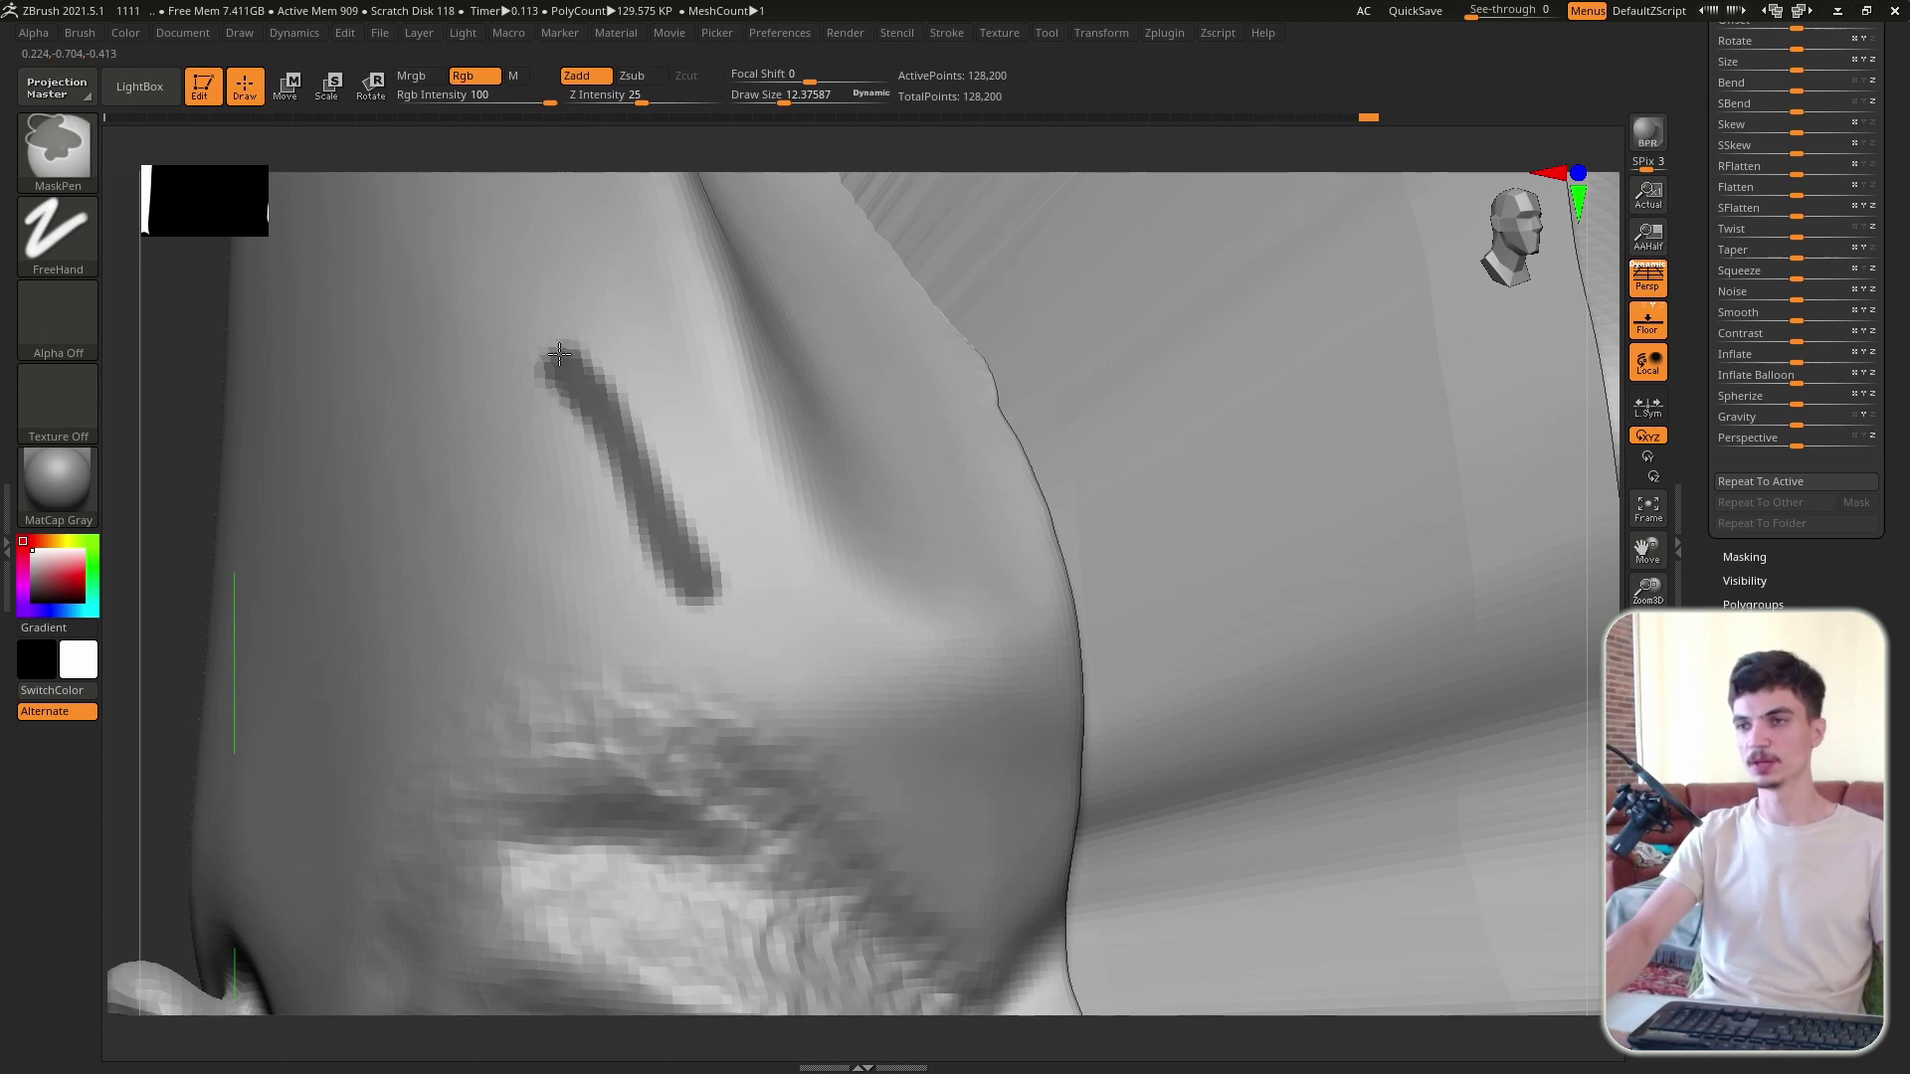
{"action": "mouse_move", "coordinate": [559, 354]}
{"action": "left_mouse_down", "text": "ctrl"}
{"action": "mouse_move", "coordinate": [708, 588]}
{"action": "mouse_move", "coordinate": [655, 527]}
{"action": "left_mouse_up", "text": "ctrl"}
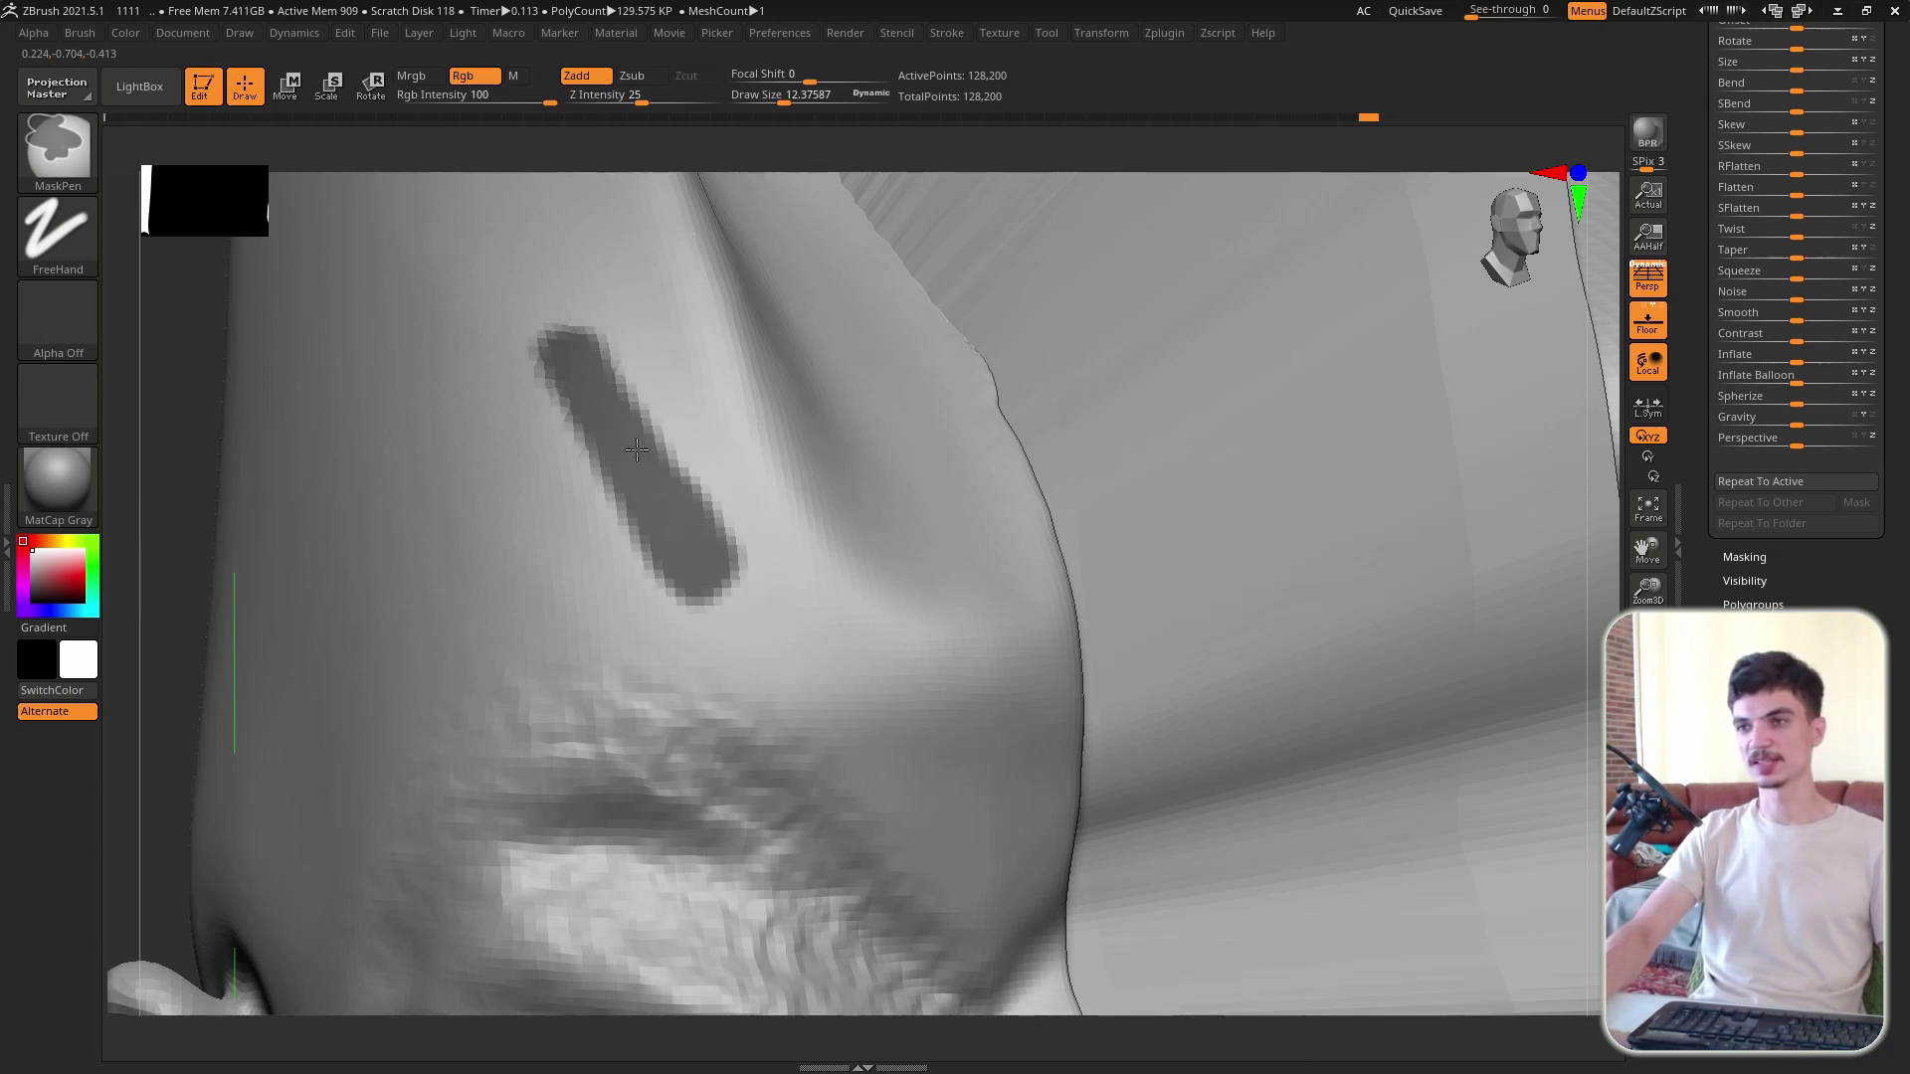
{"action": "key", "text": "f"}
{"action": "left_click_drag", "start_coordinate": [319, 617], "coordinate": [320, 521], "text": "alt"}
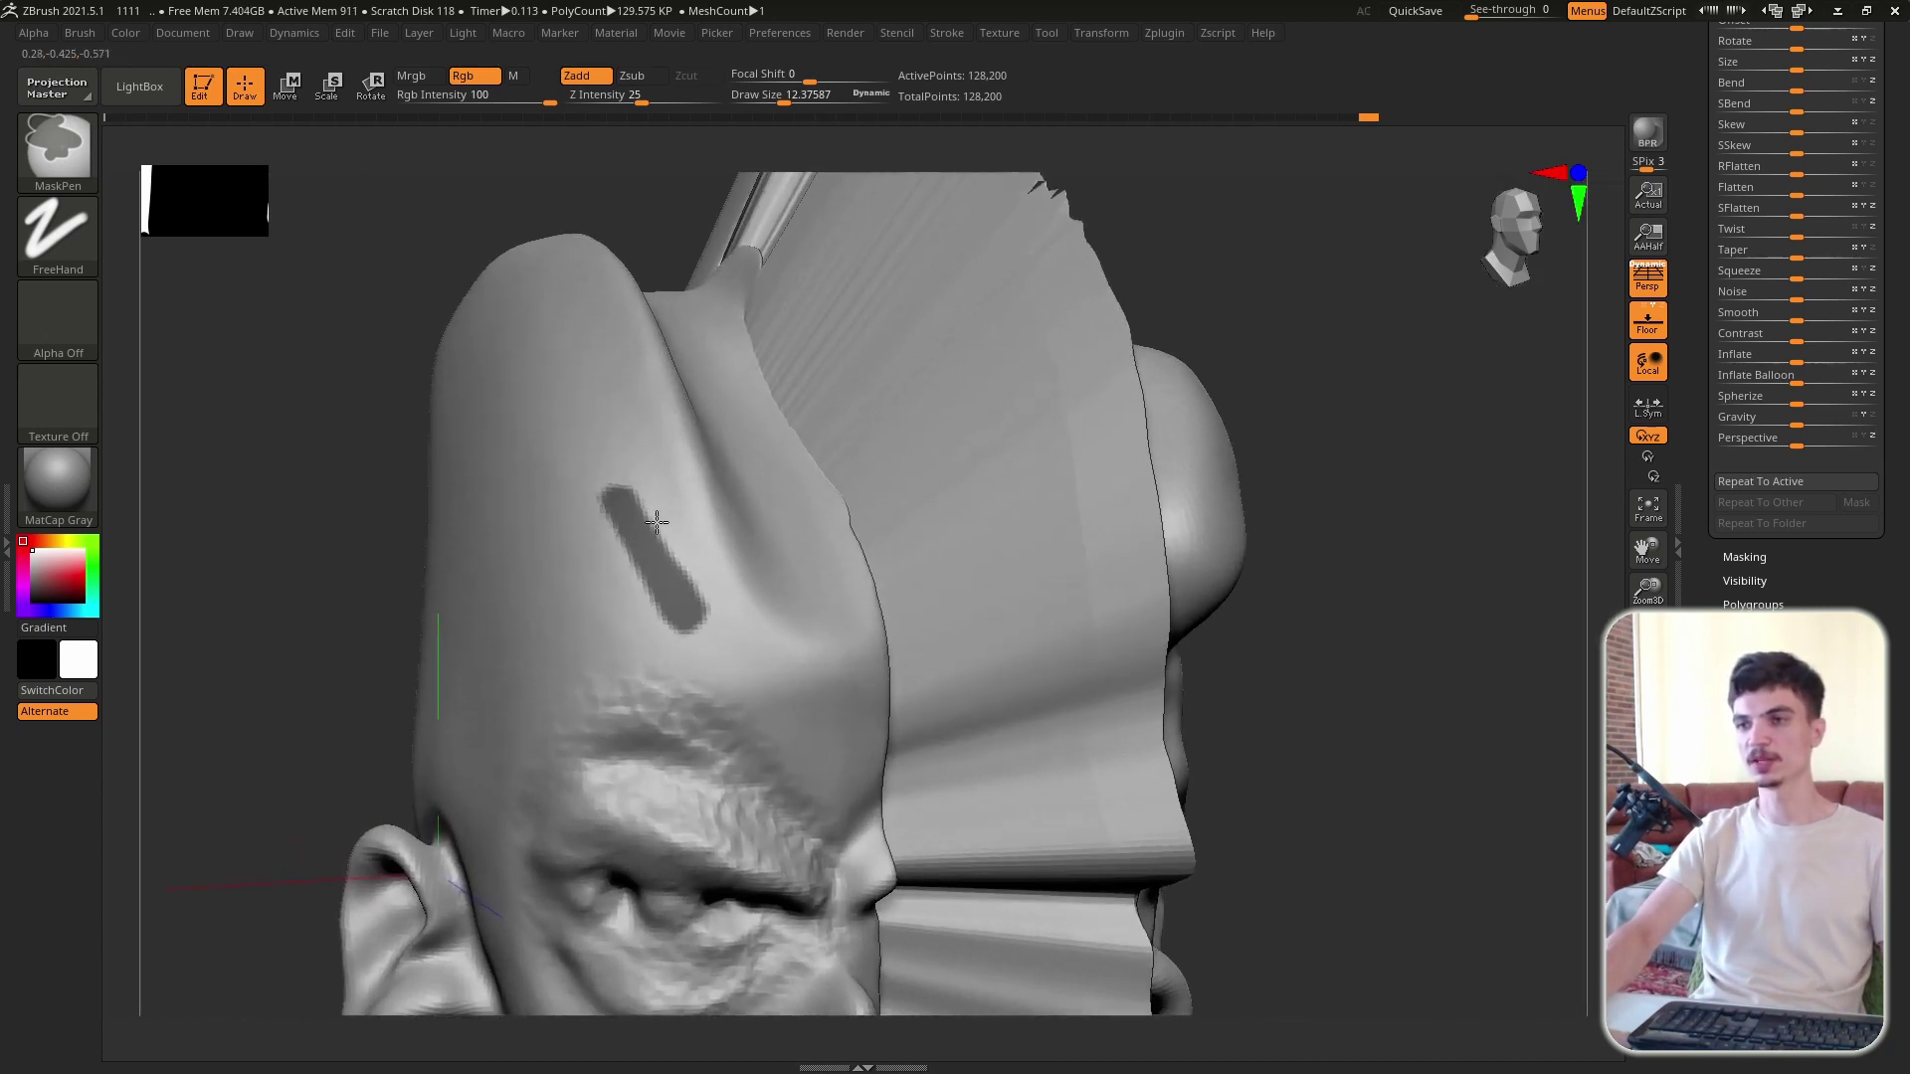
{"action": "left_click", "coordinate": [319, 520], "text": "ctrl"}
Step: Inflate the isolated forehead stripe outward into a raised ridge
{"action": "mouse_move", "coordinate": [797, 612]}
{"action": "left_mouse_down", "text": "alt"}
{"action": "mouse_move", "coordinate": [839, 490]}
{"action": "mouse_move", "coordinate": [1550, 402]}
{"action": "left_mouse_up", "text": "alt"}
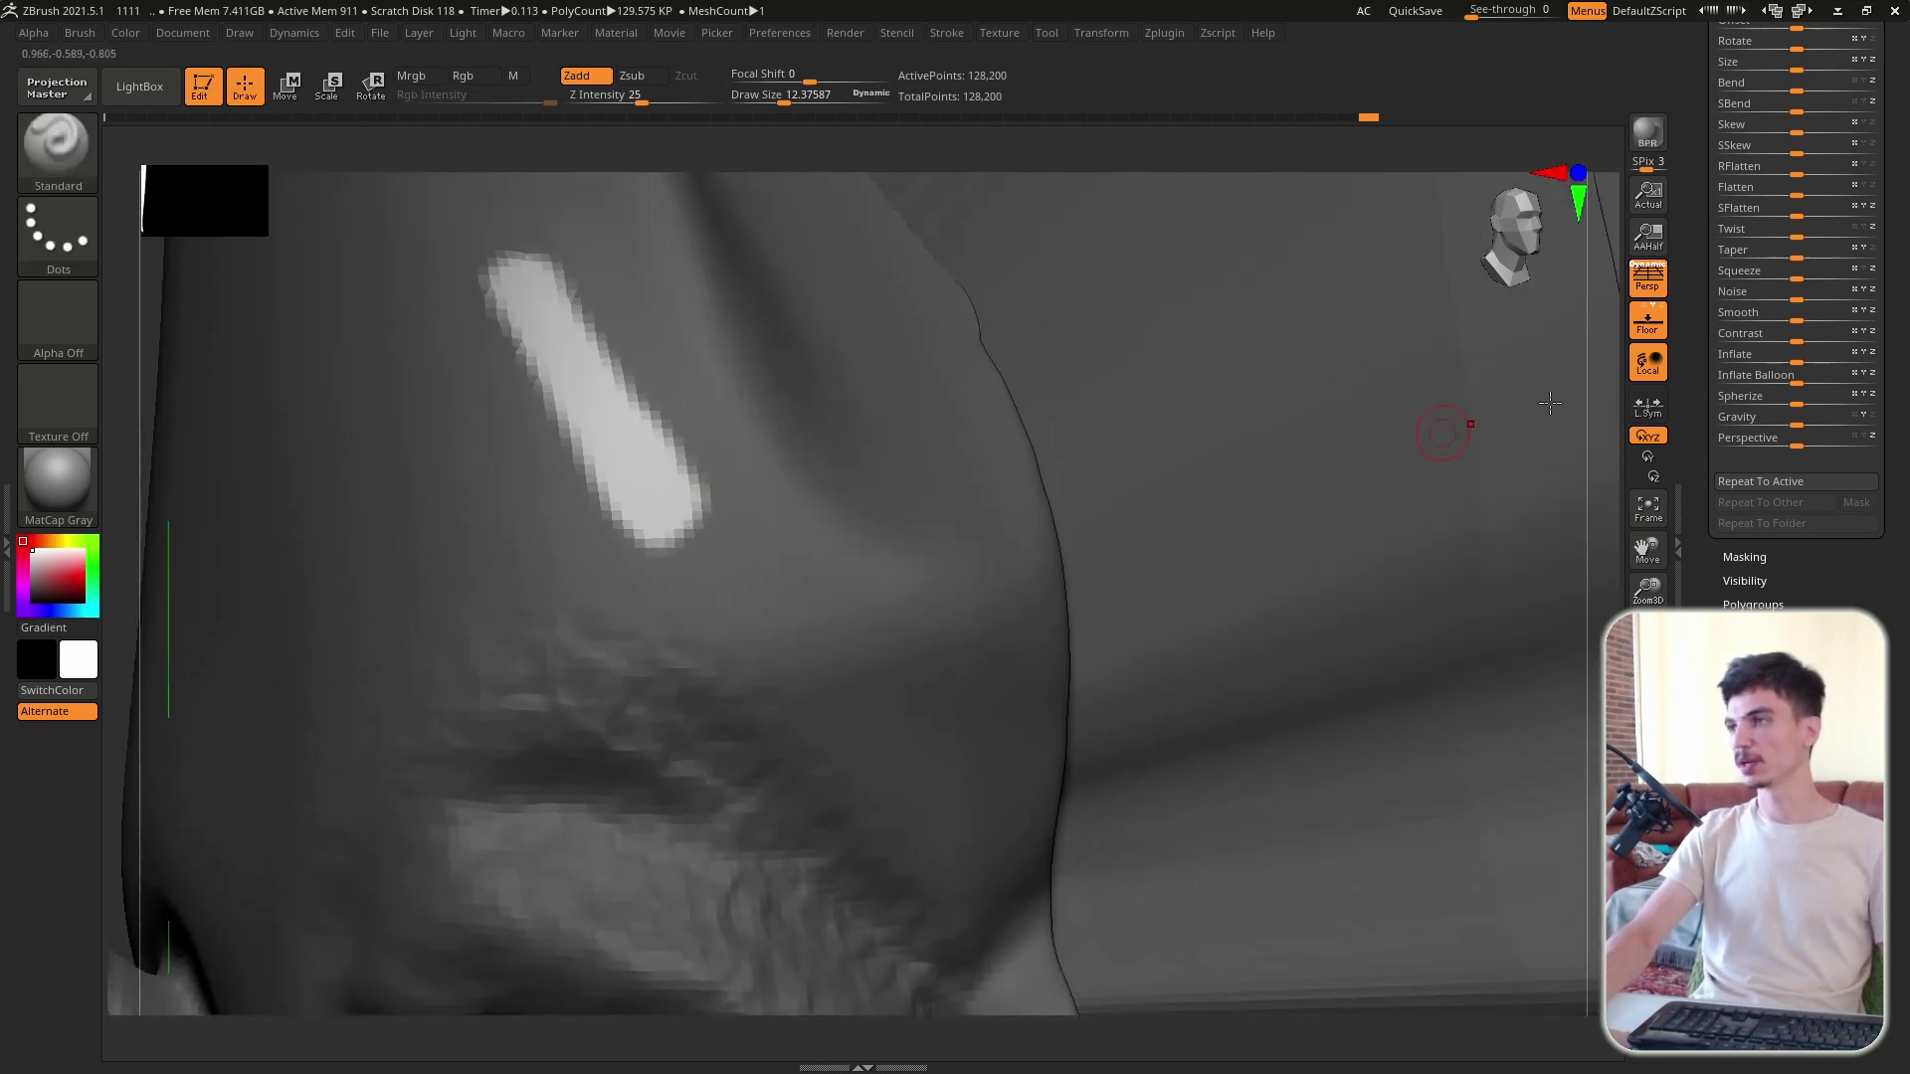
{"action": "mouse_move", "coordinate": [1792, 355]}
{"action": "left_mouse_down"}
{"action": "mouse_move", "coordinate": [1763, 354]}
{"action": "mouse_move", "coordinate": [1830, 360]}
{"action": "left_mouse_up"}
{"action": "left_click_drag", "start_coordinate": [1294, 498], "coordinate": [845, 288], "text": "alt"}
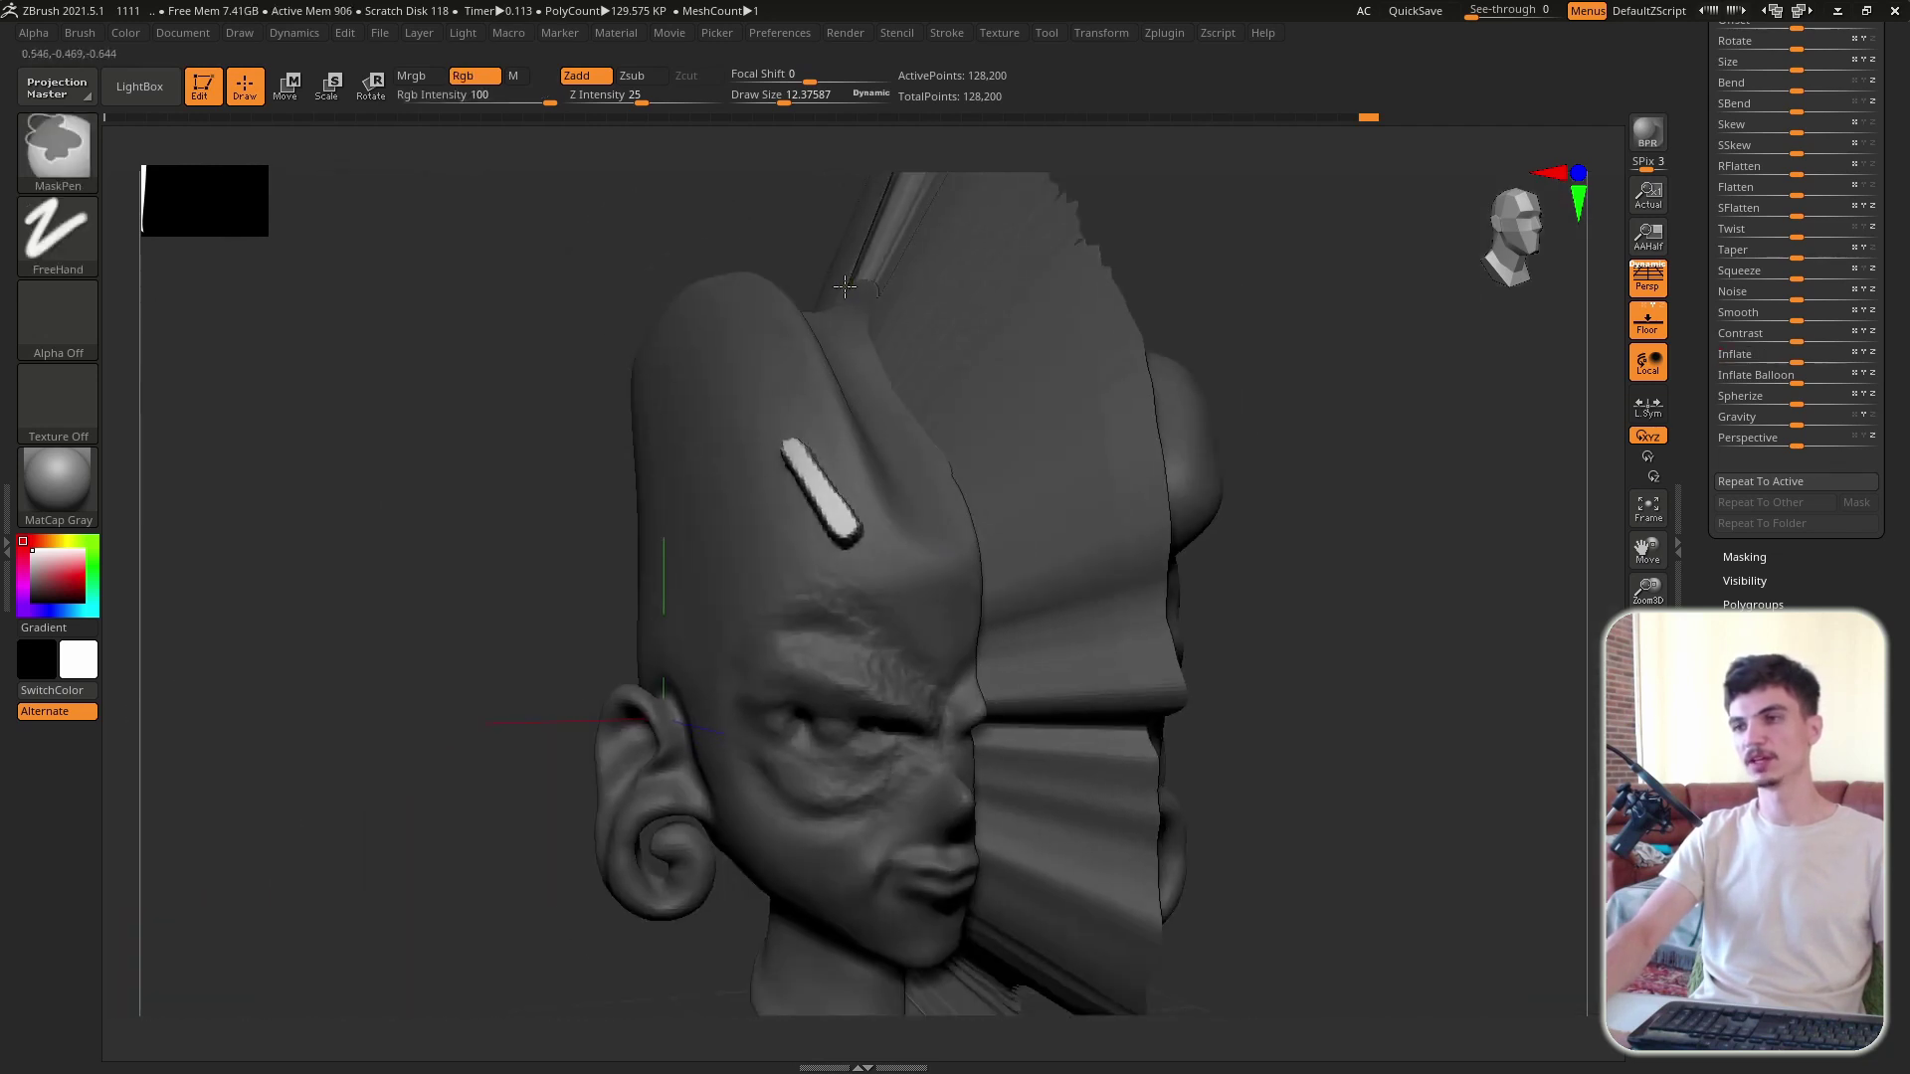
{"action": "mouse_move", "coordinate": [845, 287]}
{"action": "right_mouse_down"}
{"action": "mouse_move", "coordinate": [908, 541]}
{"action": "mouse_move", "coordinate": [696, 617]}
{"action": "mouse_move", "coordinate": [627, 670]}
{"action": "right_mouse_up"}
Step: Enlarge the mask brush, orbit to the ear, and Inflate it to 16
{"action": "key", "text": "s"}
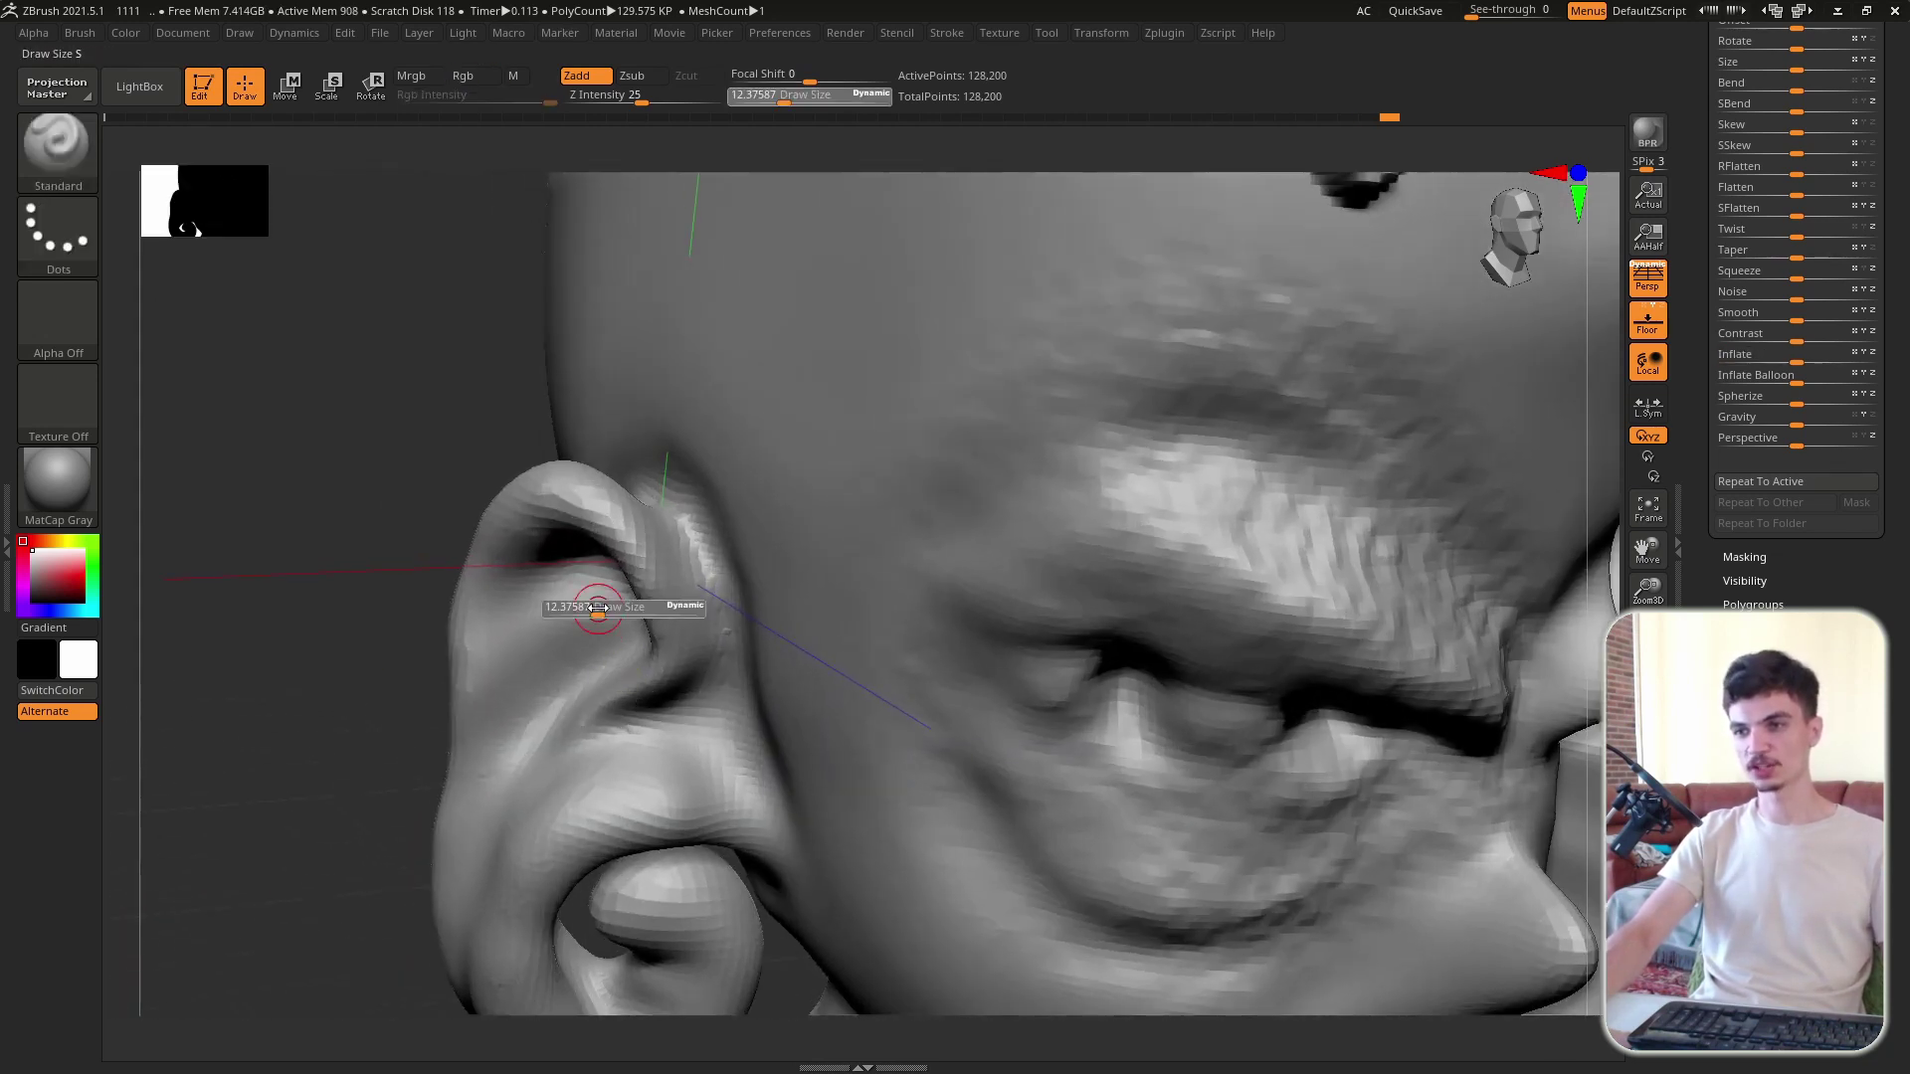
{"action": "left_click_drag", "start_coordinate": [615, 612], "coordinate": [657, 612]}
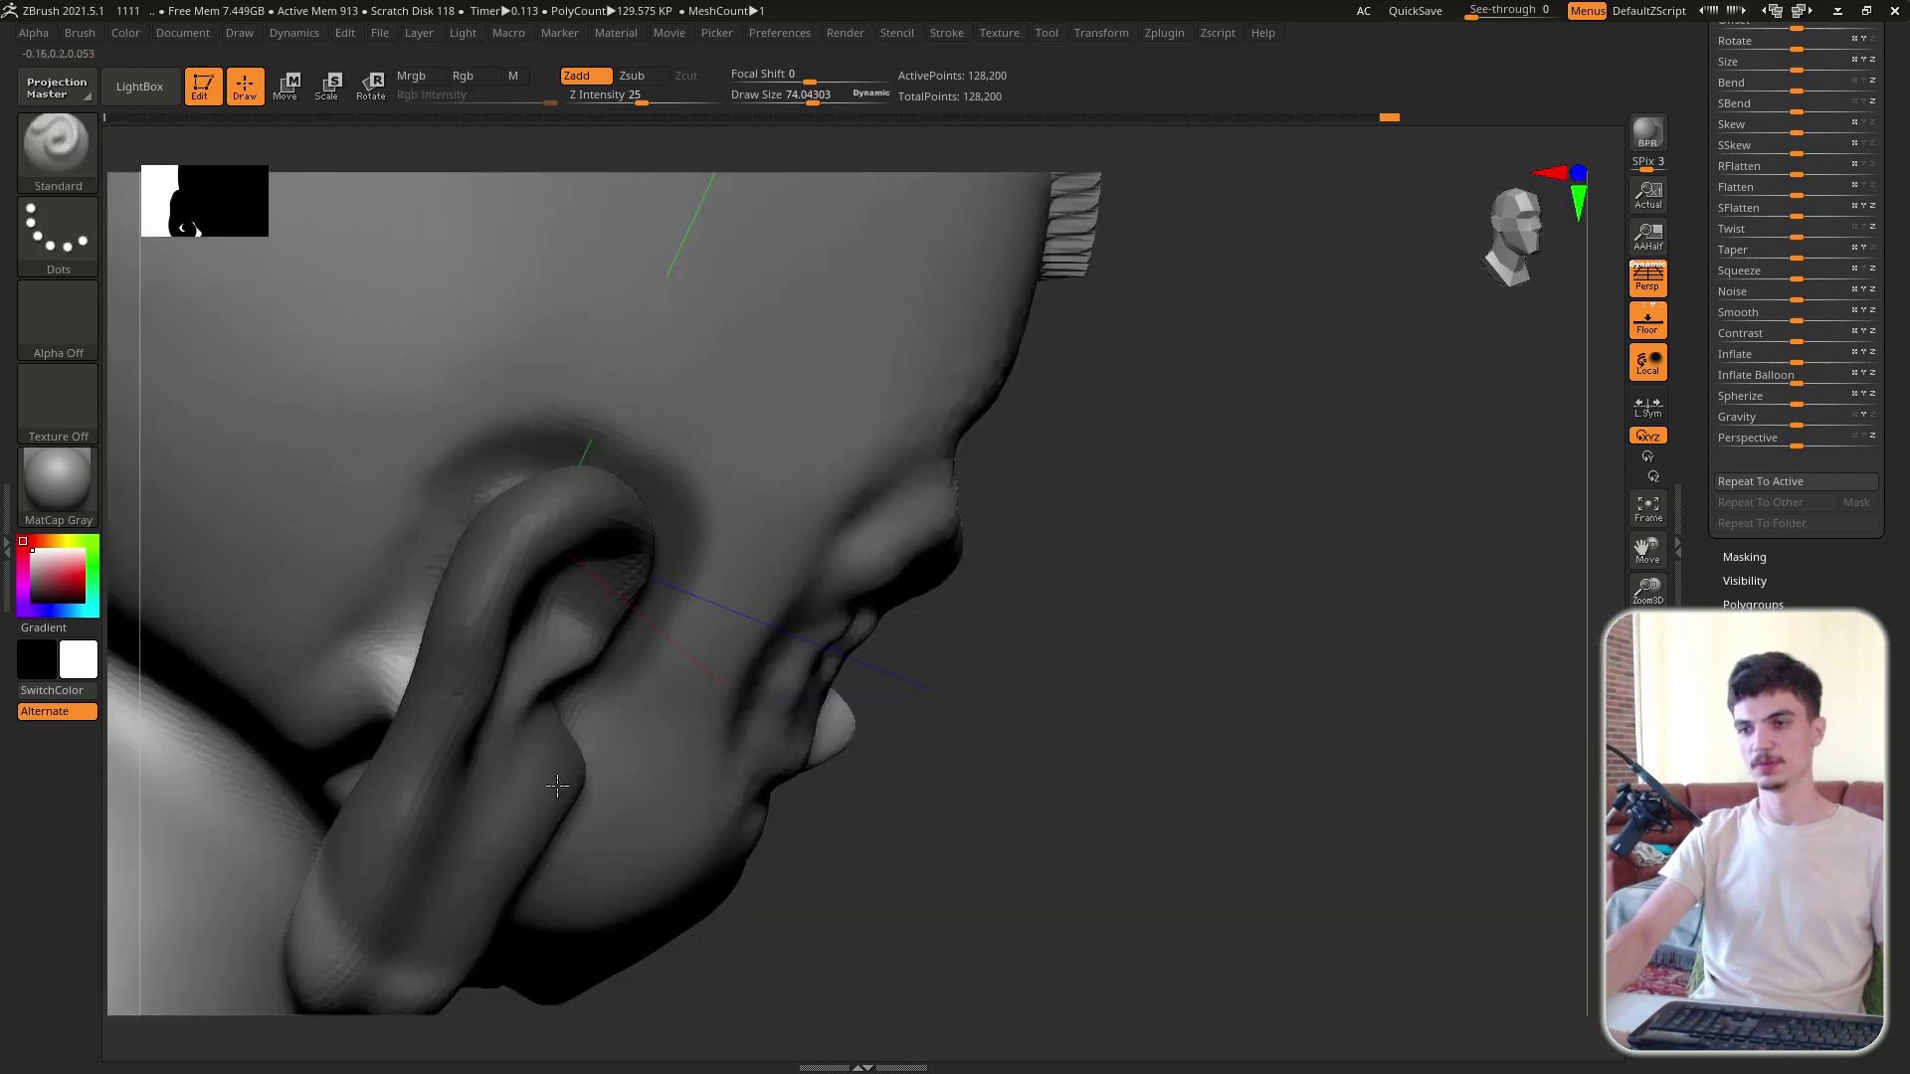
{"action": "mouse_move", "coordinate": [657, 612]}
{"action": "right_mouse_down", "text": "ctrl"}
{"action": "mouse_move", "coordinate": [298, 876]}
{"action": "mouse_move", "coordinate": [478, 597]}
{"action": "mouse_move", "coordinate": [533, 427]}
{"action": "mouse_move", "coordinate": [513, 538]}
{"action": "mouse_move", "coordinate": [617, 441]}
{"action": "mouse_move", "coordinate": [597, 467]}
{"action": "right_mouse_up", "text": "ctrl"}
{"action": "mouse_move", "coordinate": [469, 398]}
{"action": "right_mouse_down"}
{"action": "mouse_move", "coordinate": [742, 622]}
{"action": "mouse_move", "coordinate": [1481, 354]}
{"action": "right_mouse_up"}
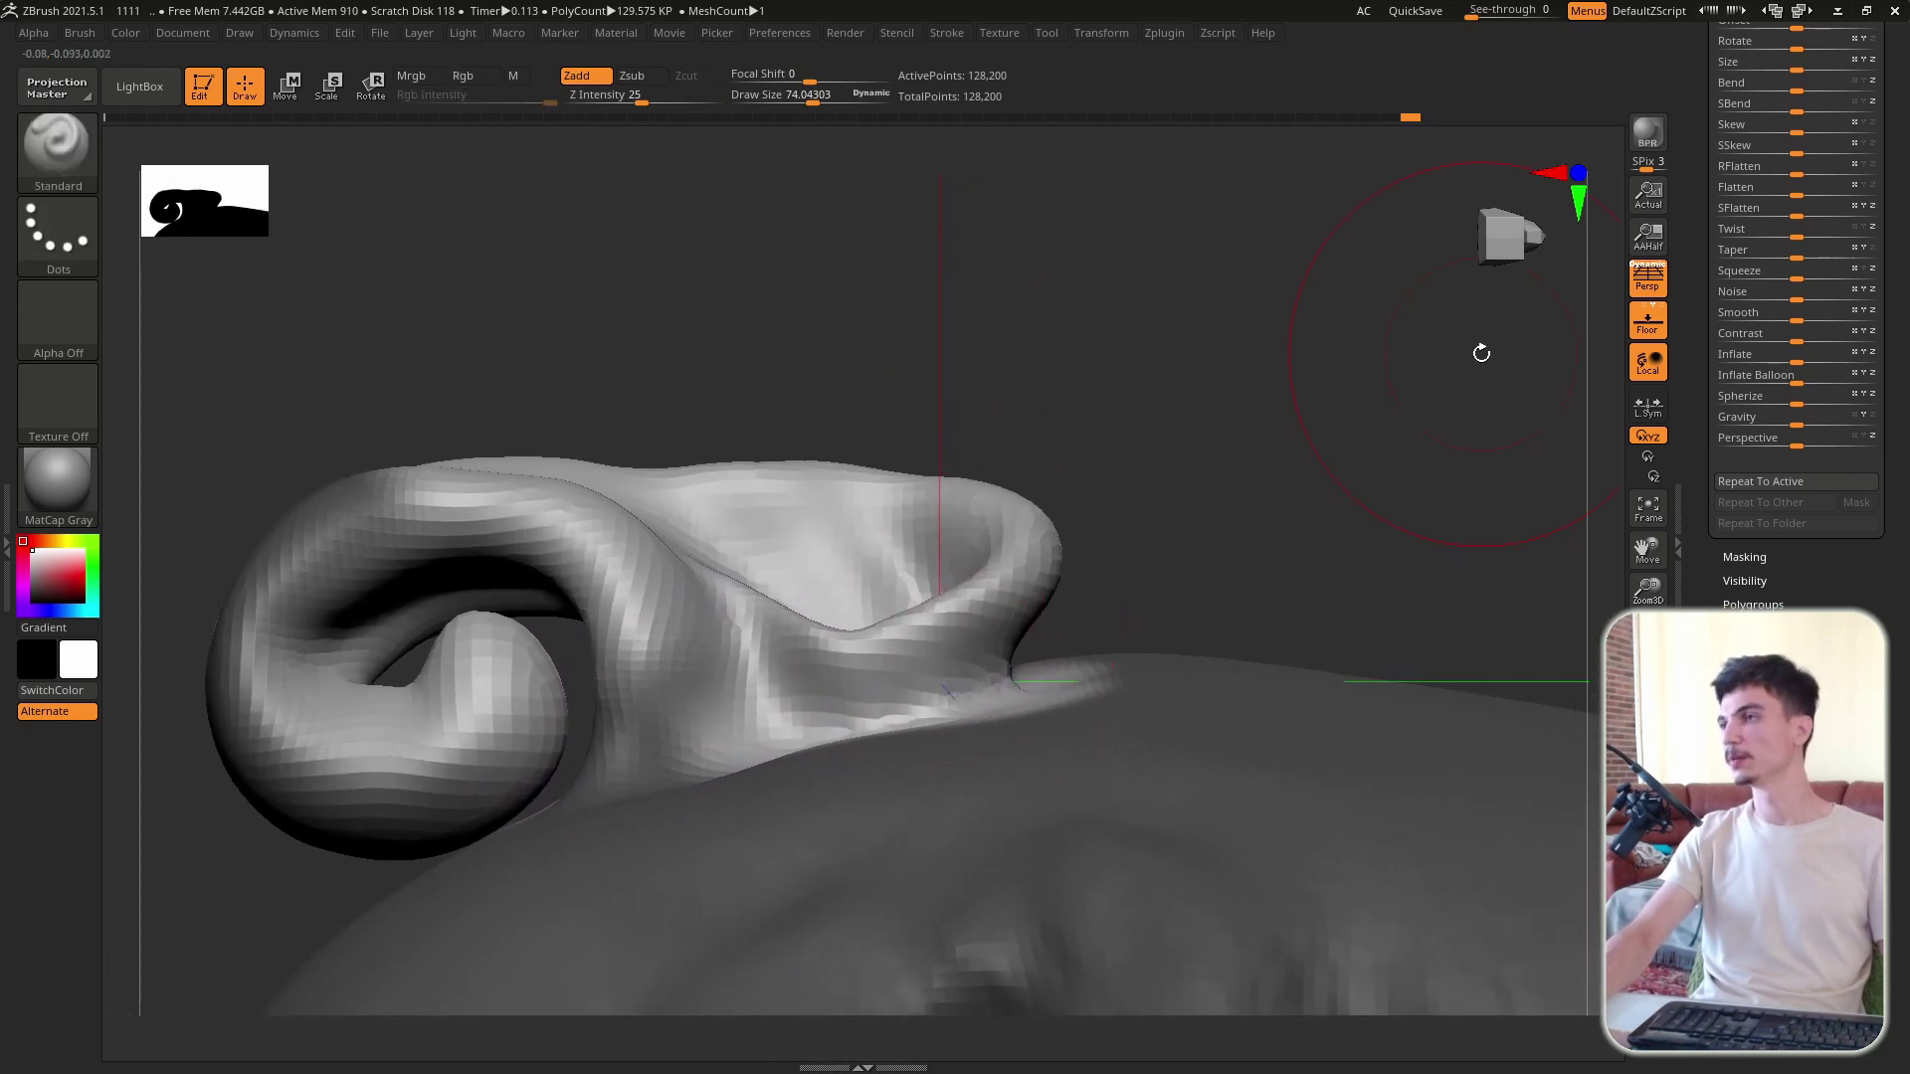
{"action": "left_click_drag", "start_coordinate": [1790, 360], "coordinate": [1810, 363]}
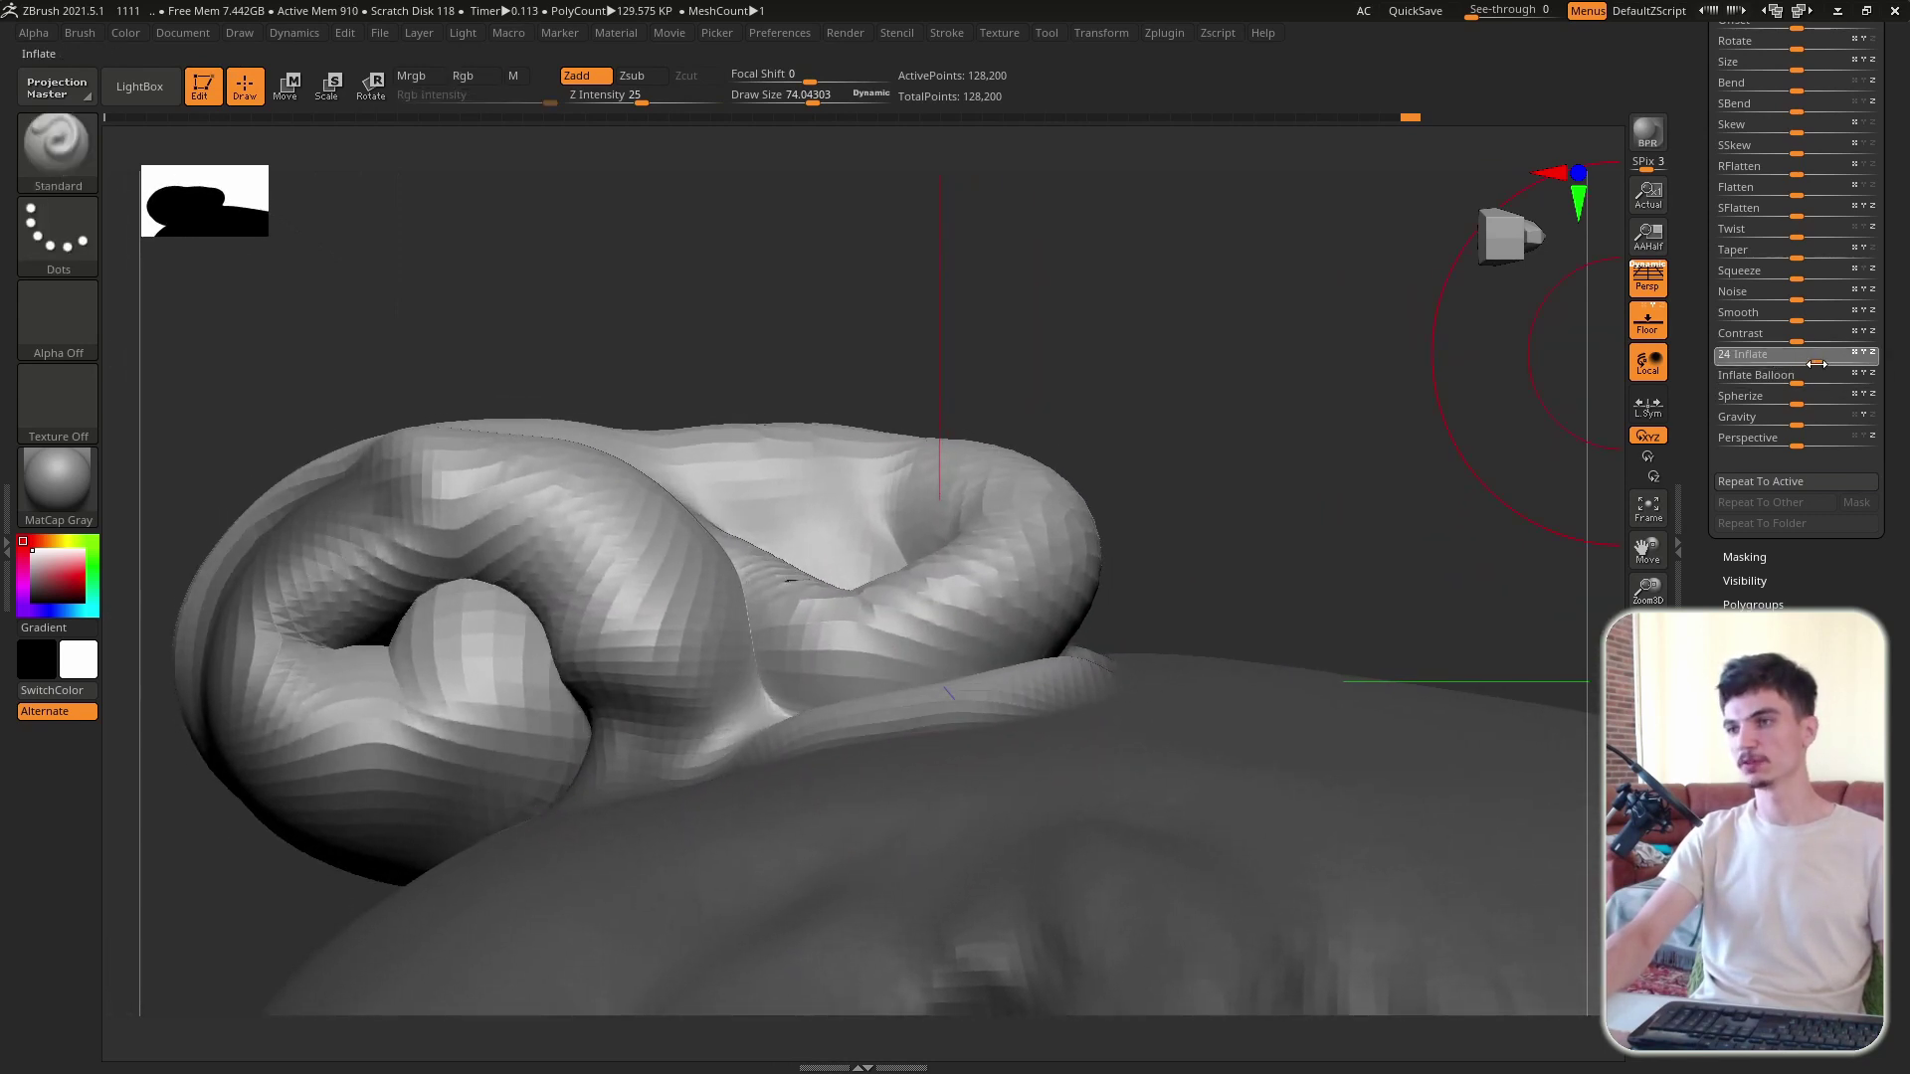
{"action": "right_click_drag", "start_coordinate": [1492, 448], "coordinate": [1187, 555]}
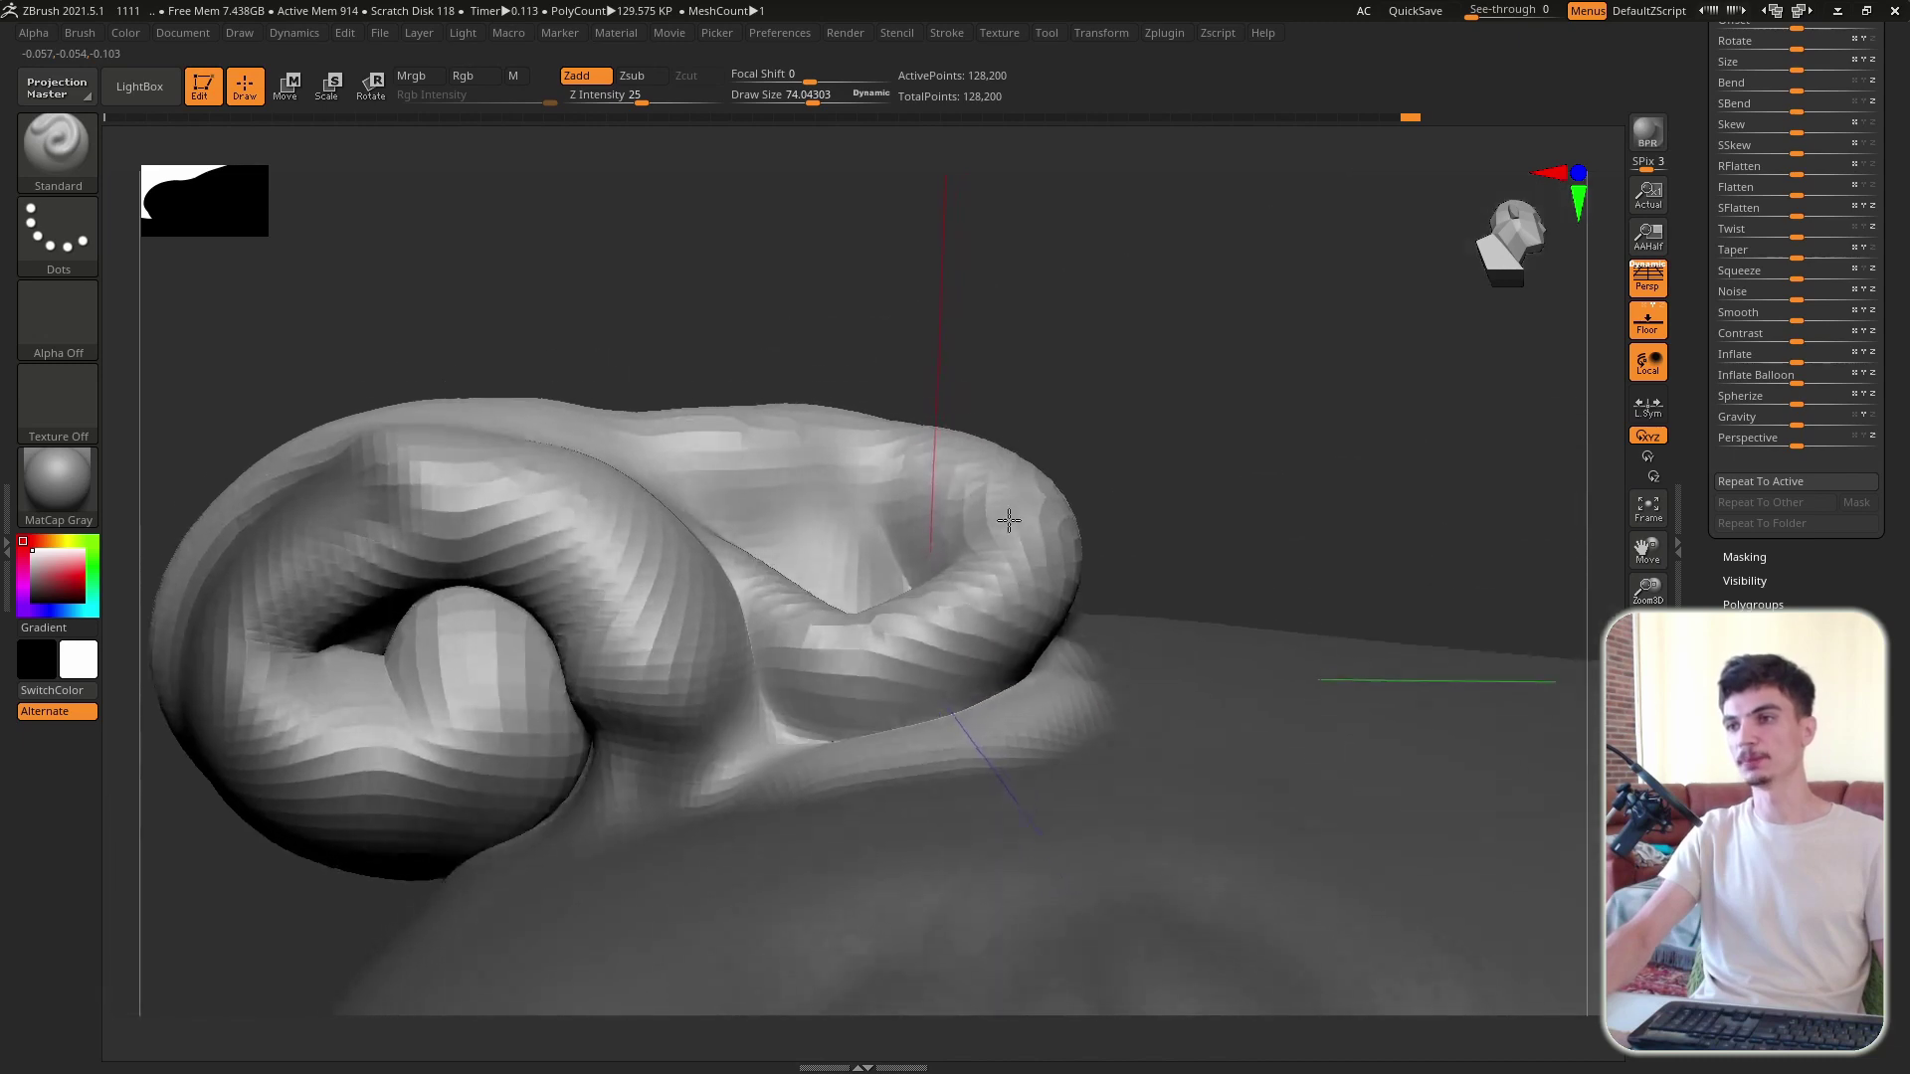
{"action": "right_click_drag", "start_coordinate": [1015, 626], "coordinate": [1109, 567], "text": "ctrl"}
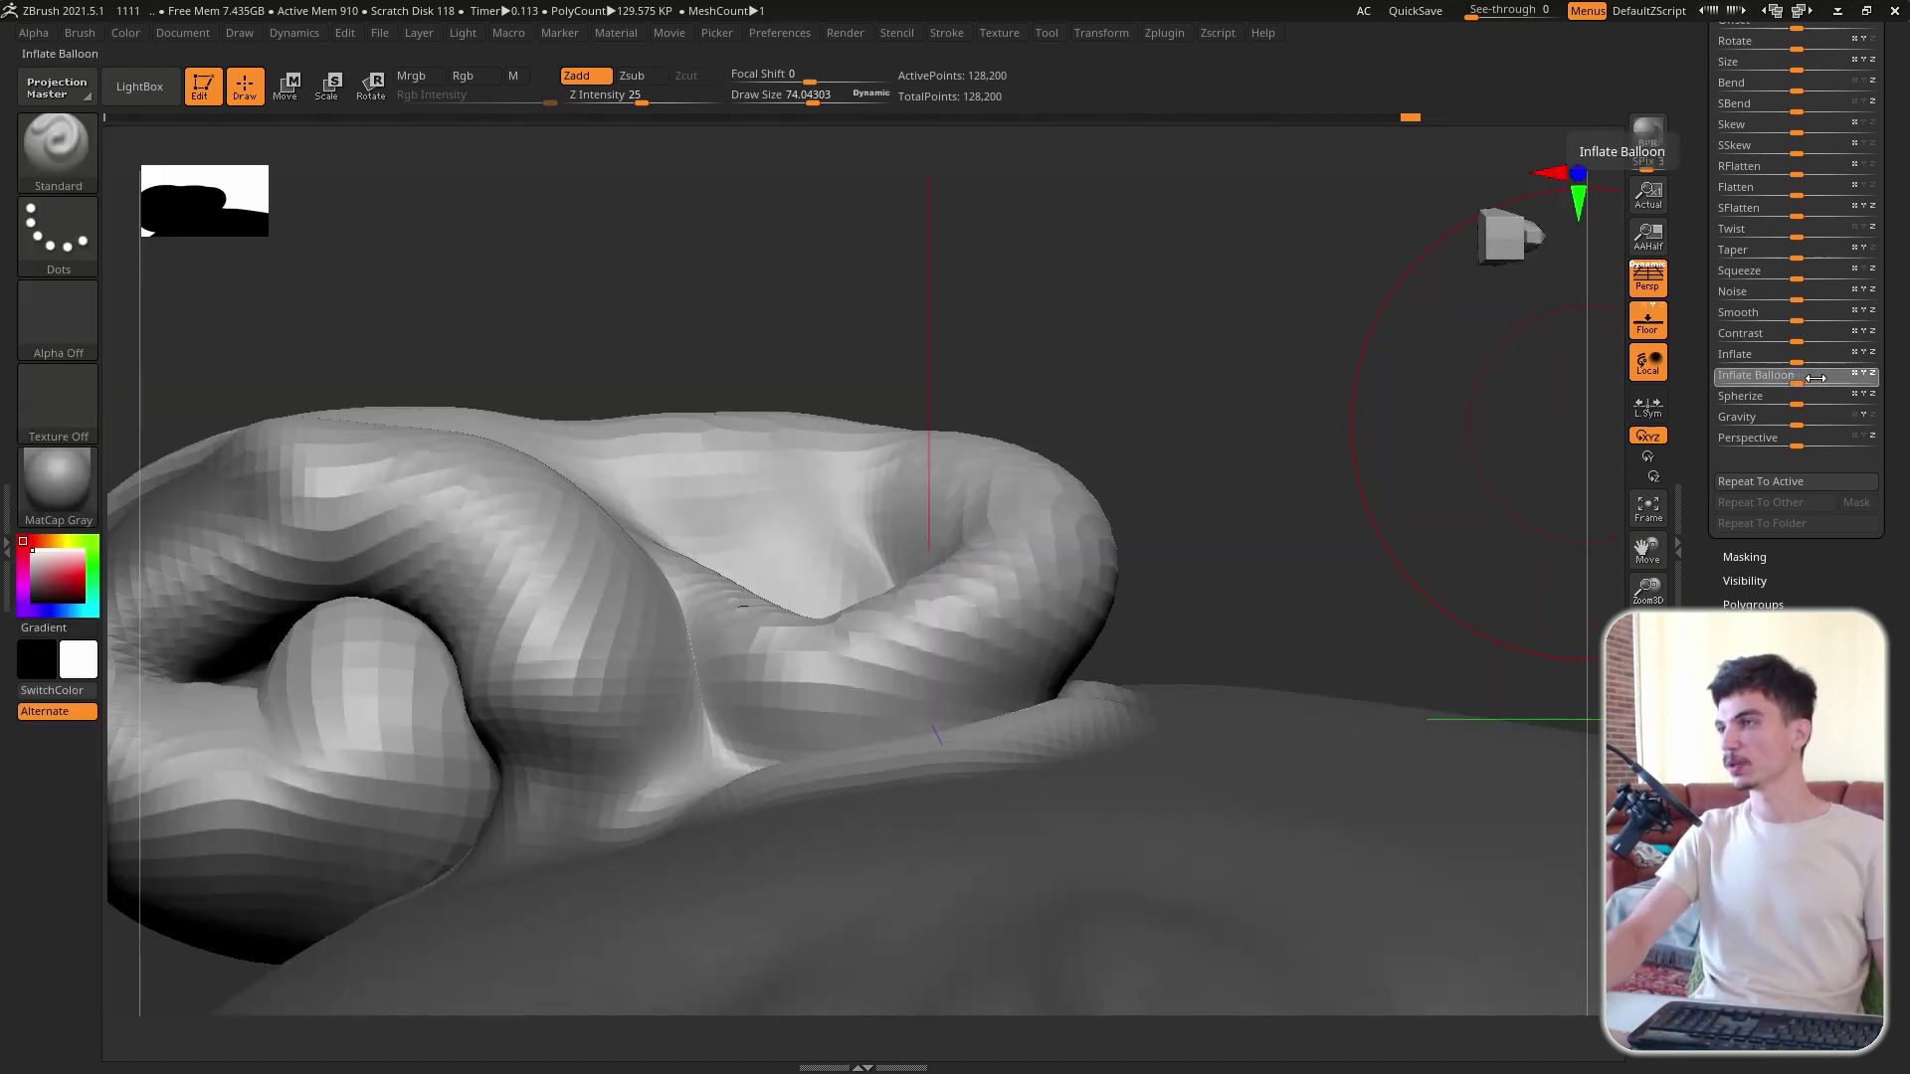
Step: Drag Inflate Balloon back and forth on the ear, leaving it unchanged
{"action": "left_click_drag", "start_coordinate": [1797, 375], "coordinate": [1791, 375]}
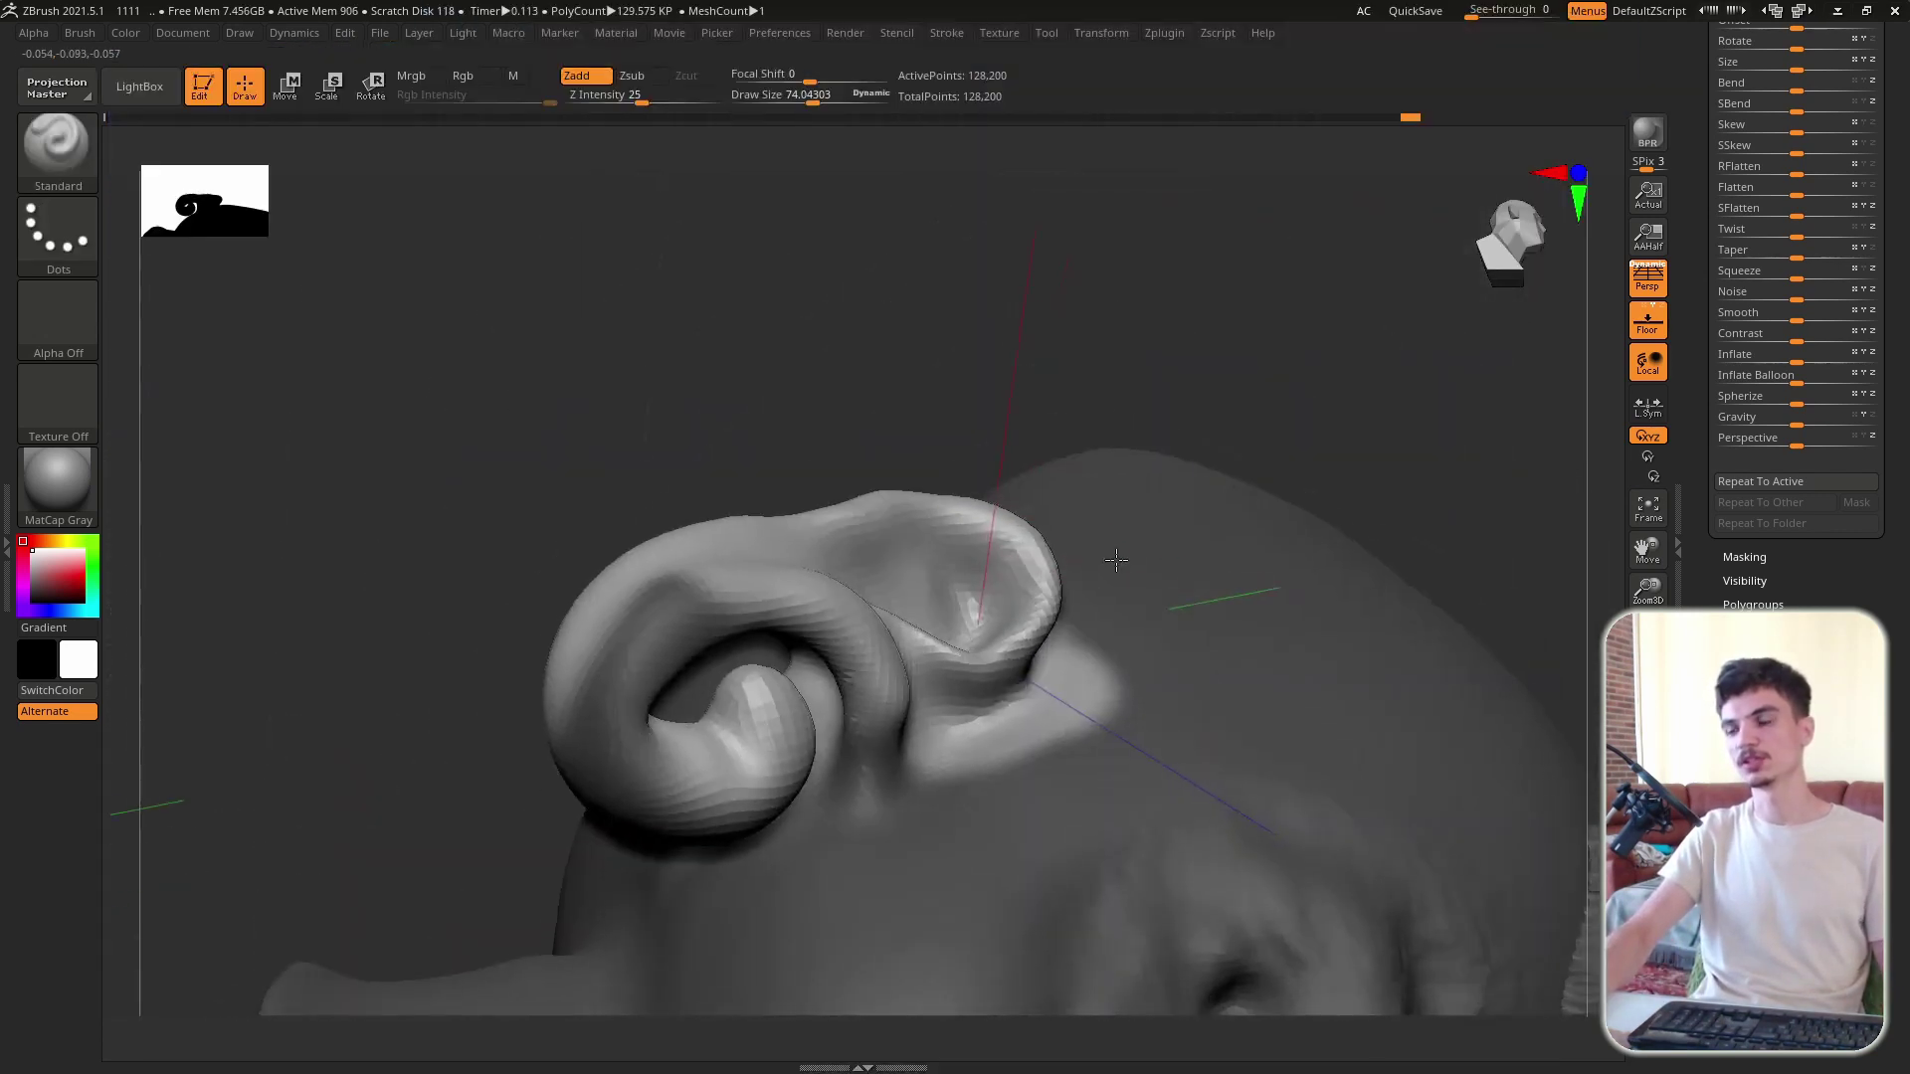
{"action": "scroll", "coordinate": [1022, 553], "scroll_direction": "up", "scroll_amount": 1}
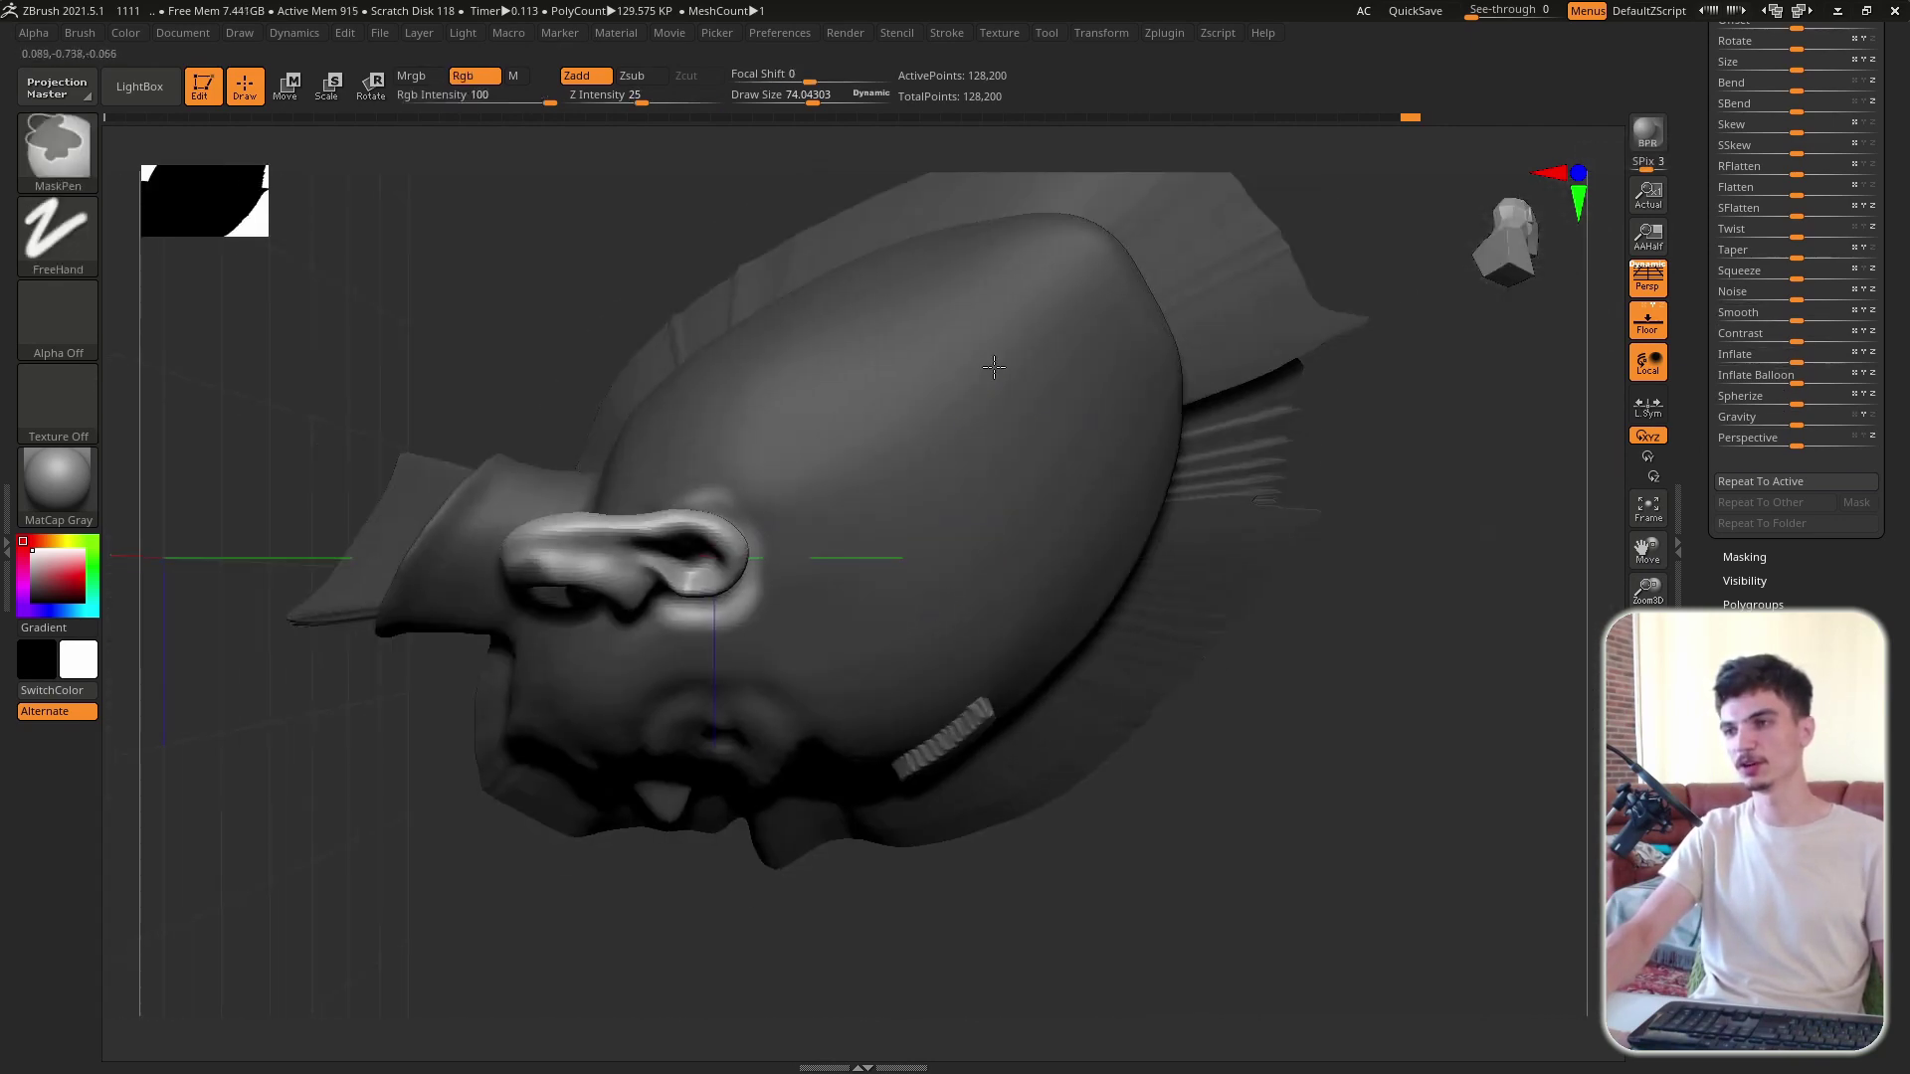
Step: Shrink the brush, mask a stripe on the side of the head, and invert it
{"action": "mouse_move", "coordinate": [1280, 708]}
{"action": "left_mouse_down"}
{"action": "mouse_move", "coordinate": [1003, 696]}
{"action": "mouse_move", "coordinate": [995, 712]}
{"action": "mouse_move", "coordinate": [909, 553]}
{"action": "left_mouse_up"}
{"action": "key", "text": "s"}
{"action": "mouse_move", "coordinate": [924, 538]}
{"action": "right_mouse_down"}
{"action": "mouse_move", "coordinate": [895, 452]}
{"action": "mouse_move", "coordinate": [931, 457]}
{"action": "right_mouse_up"}
{"action": "key", "text": "s"}
{"action": "left_click_drag", "start_coordinate": [988, 514], "coordinate": [975, 509], "text": "ctrl"}
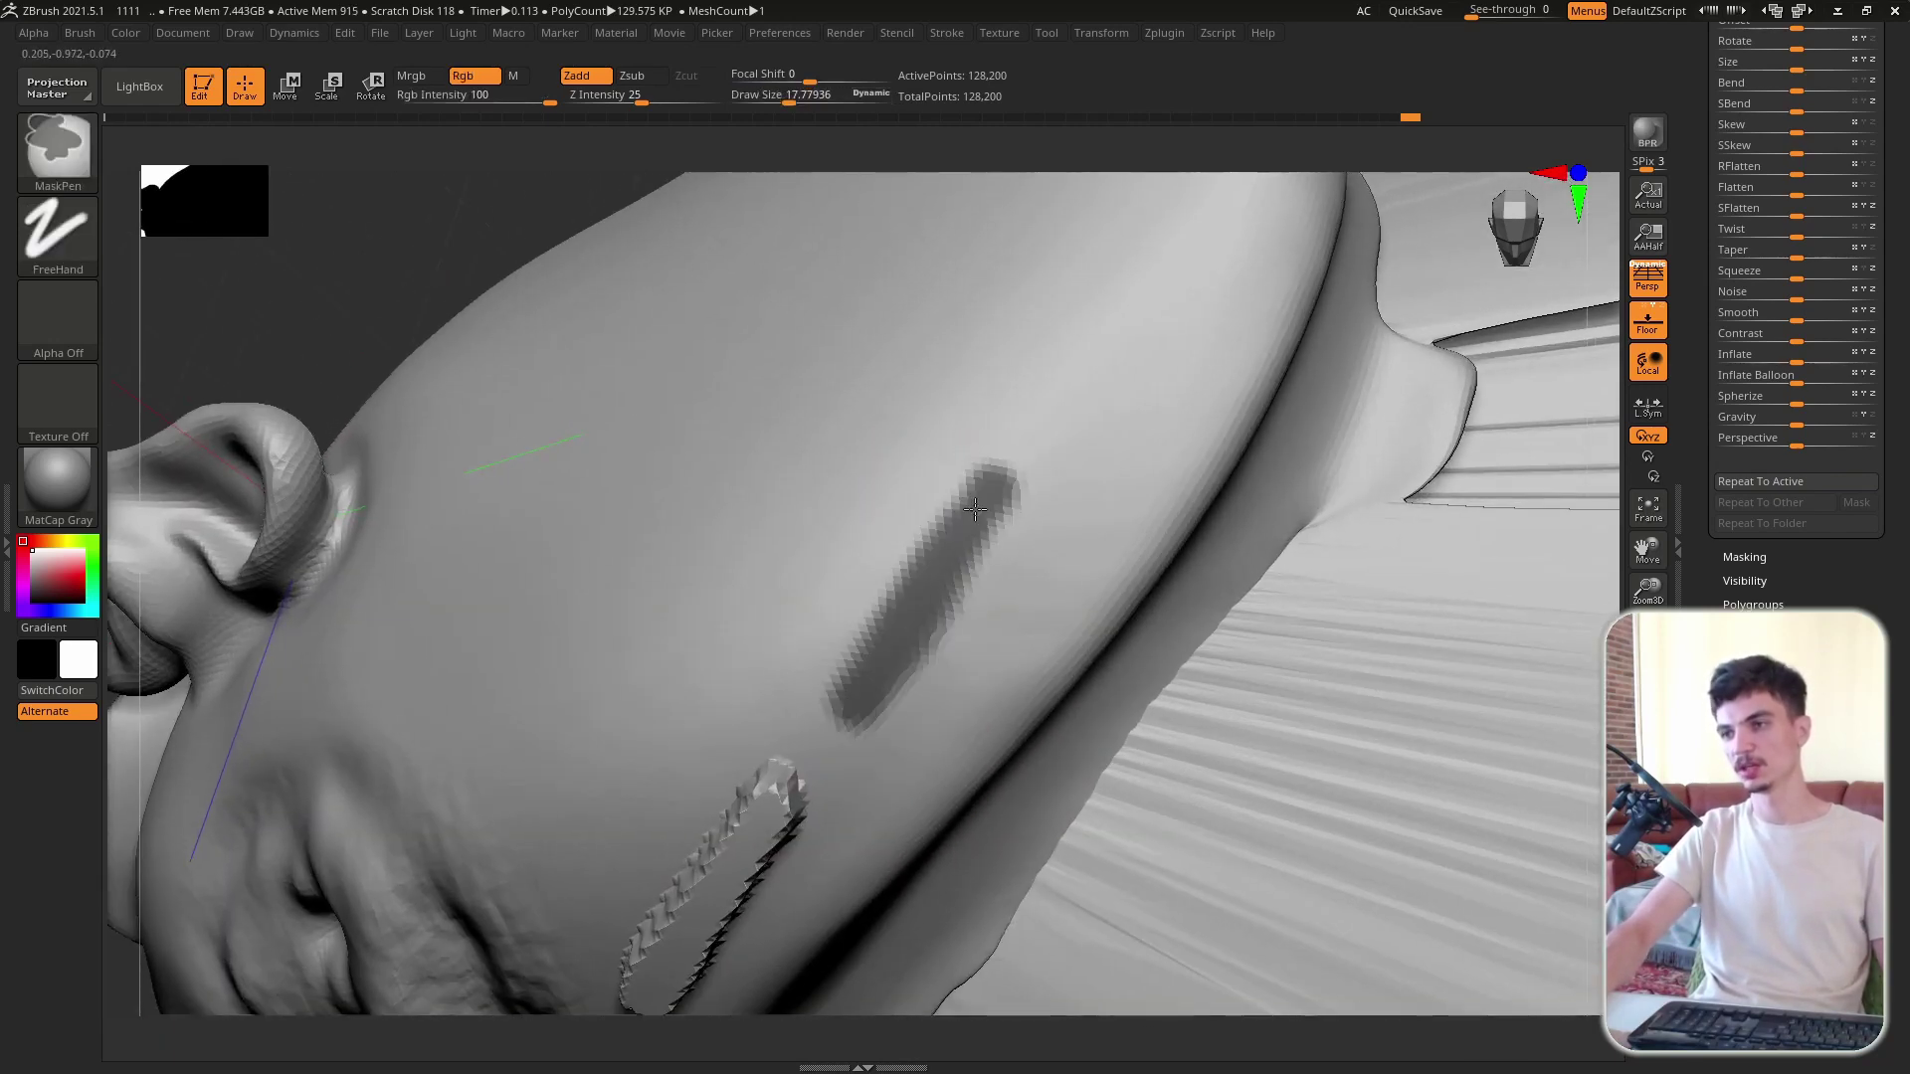
{"action": "left_click", "coordinate": [444, 285], "text": "ctrl"}
Step: Test Inflate and undo, then set Inflate Balloon to 100 for a tall protrusion
{"action": "left_click_drag", "start_coordinate": [853, 425], "coordinate": [1589, 149]}
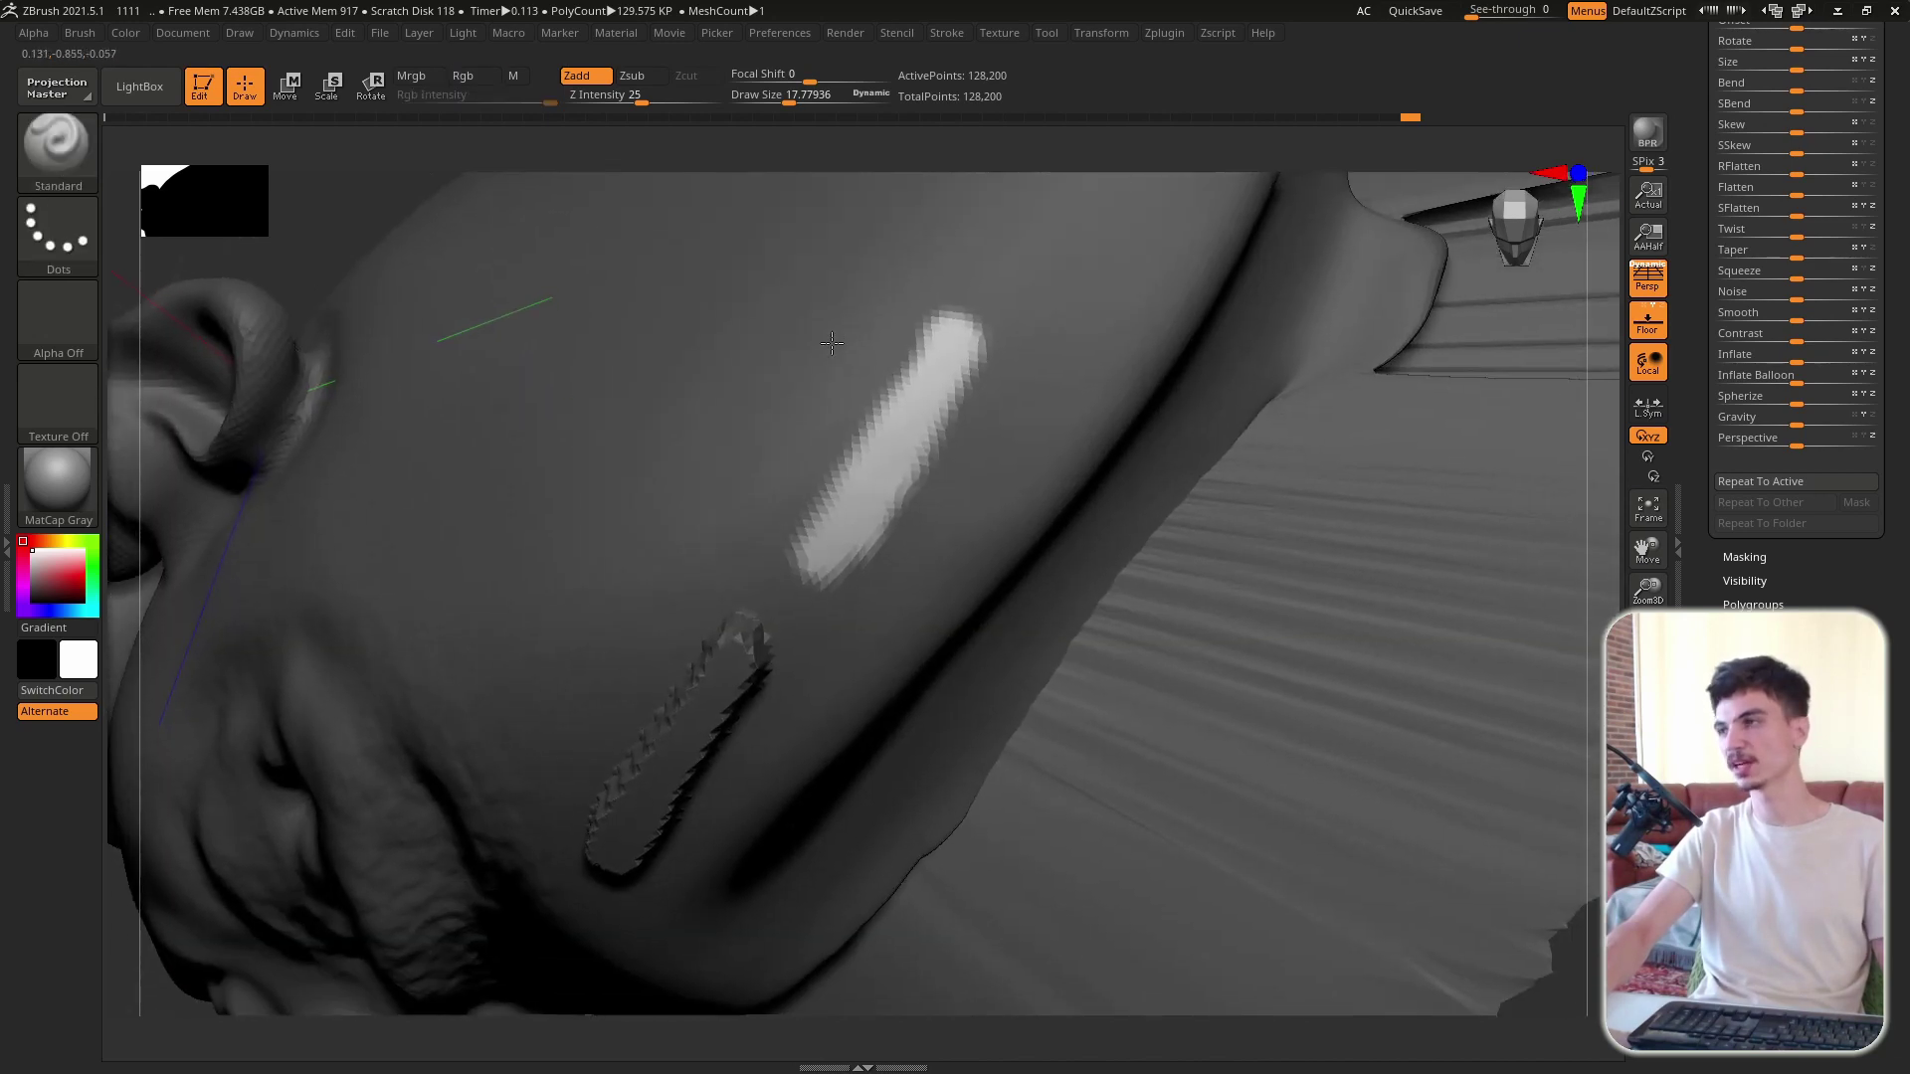
{"action": "left_click_drag", "start_coordinate": [1803, 377], "coordinate": [1826, 377]}
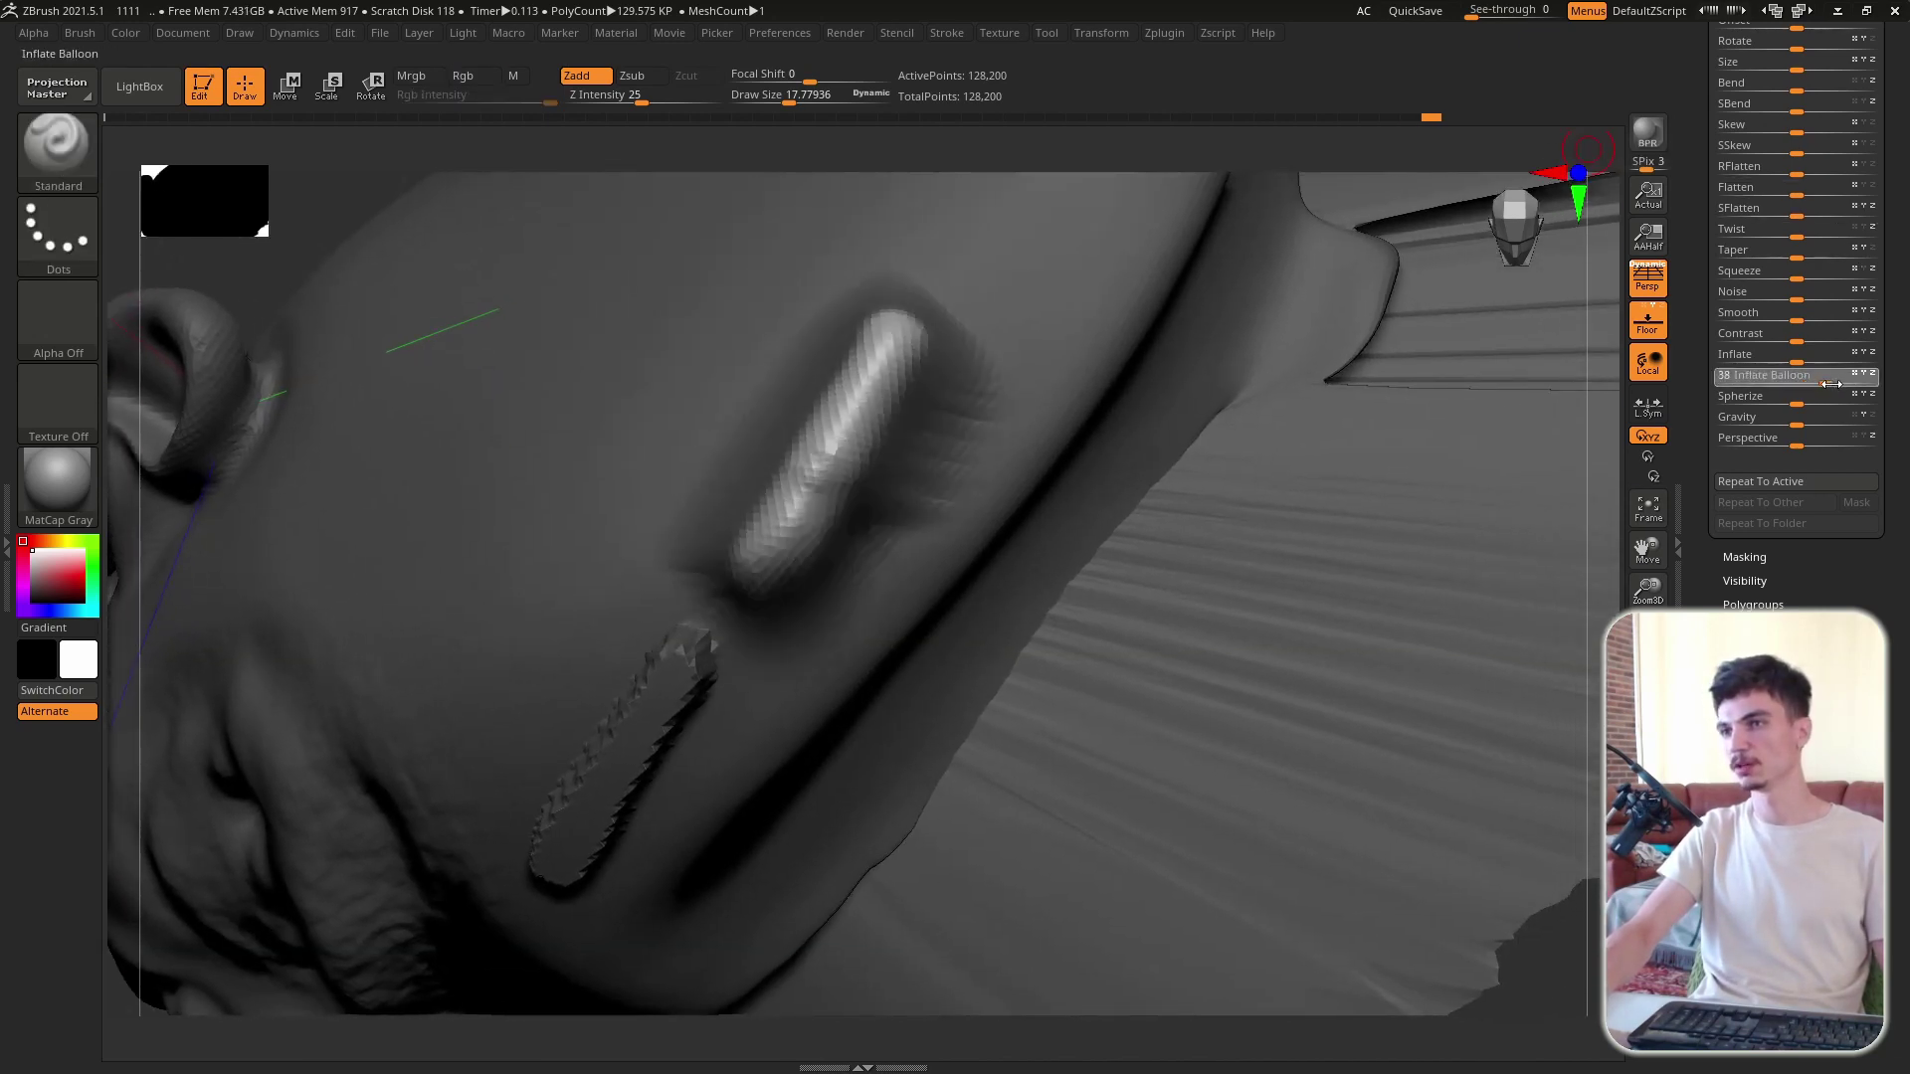
{"action": "mouse_move", "coordinate": [1293, 358]}
{"action": "right_mouse_down"}
{"action": "mouse_move", "coordinate": [1230, 299]}
{"action": "mouse_move", "coordinate": [852, 439]}
{"action": "mouse_move", "coordinate": [785, 358]}
{"action": "mouse_move", "coordinate": [682, 481]}
{"action": "mouse_move", "coordinate": [699, 801]}
{"action": "right_mouse_up"}
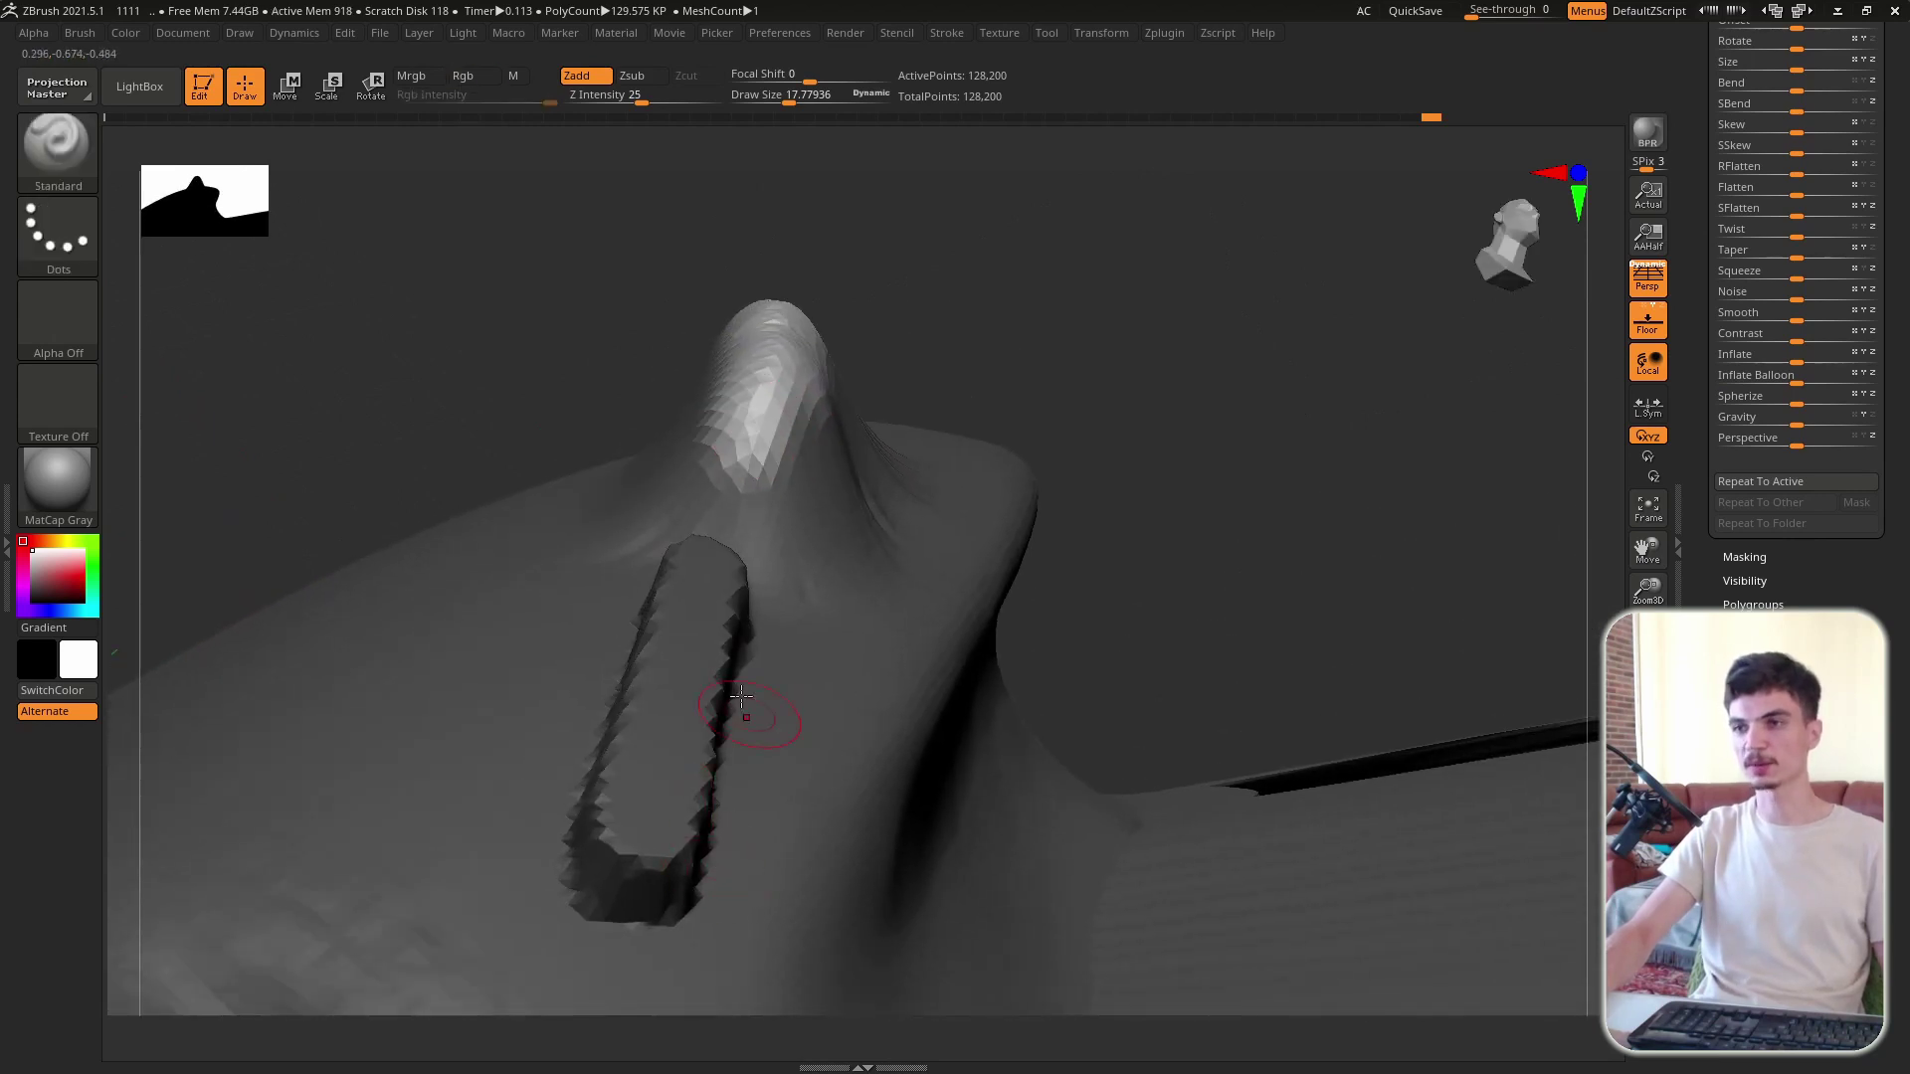
{"action": "key", "text": "ctrl+z"}
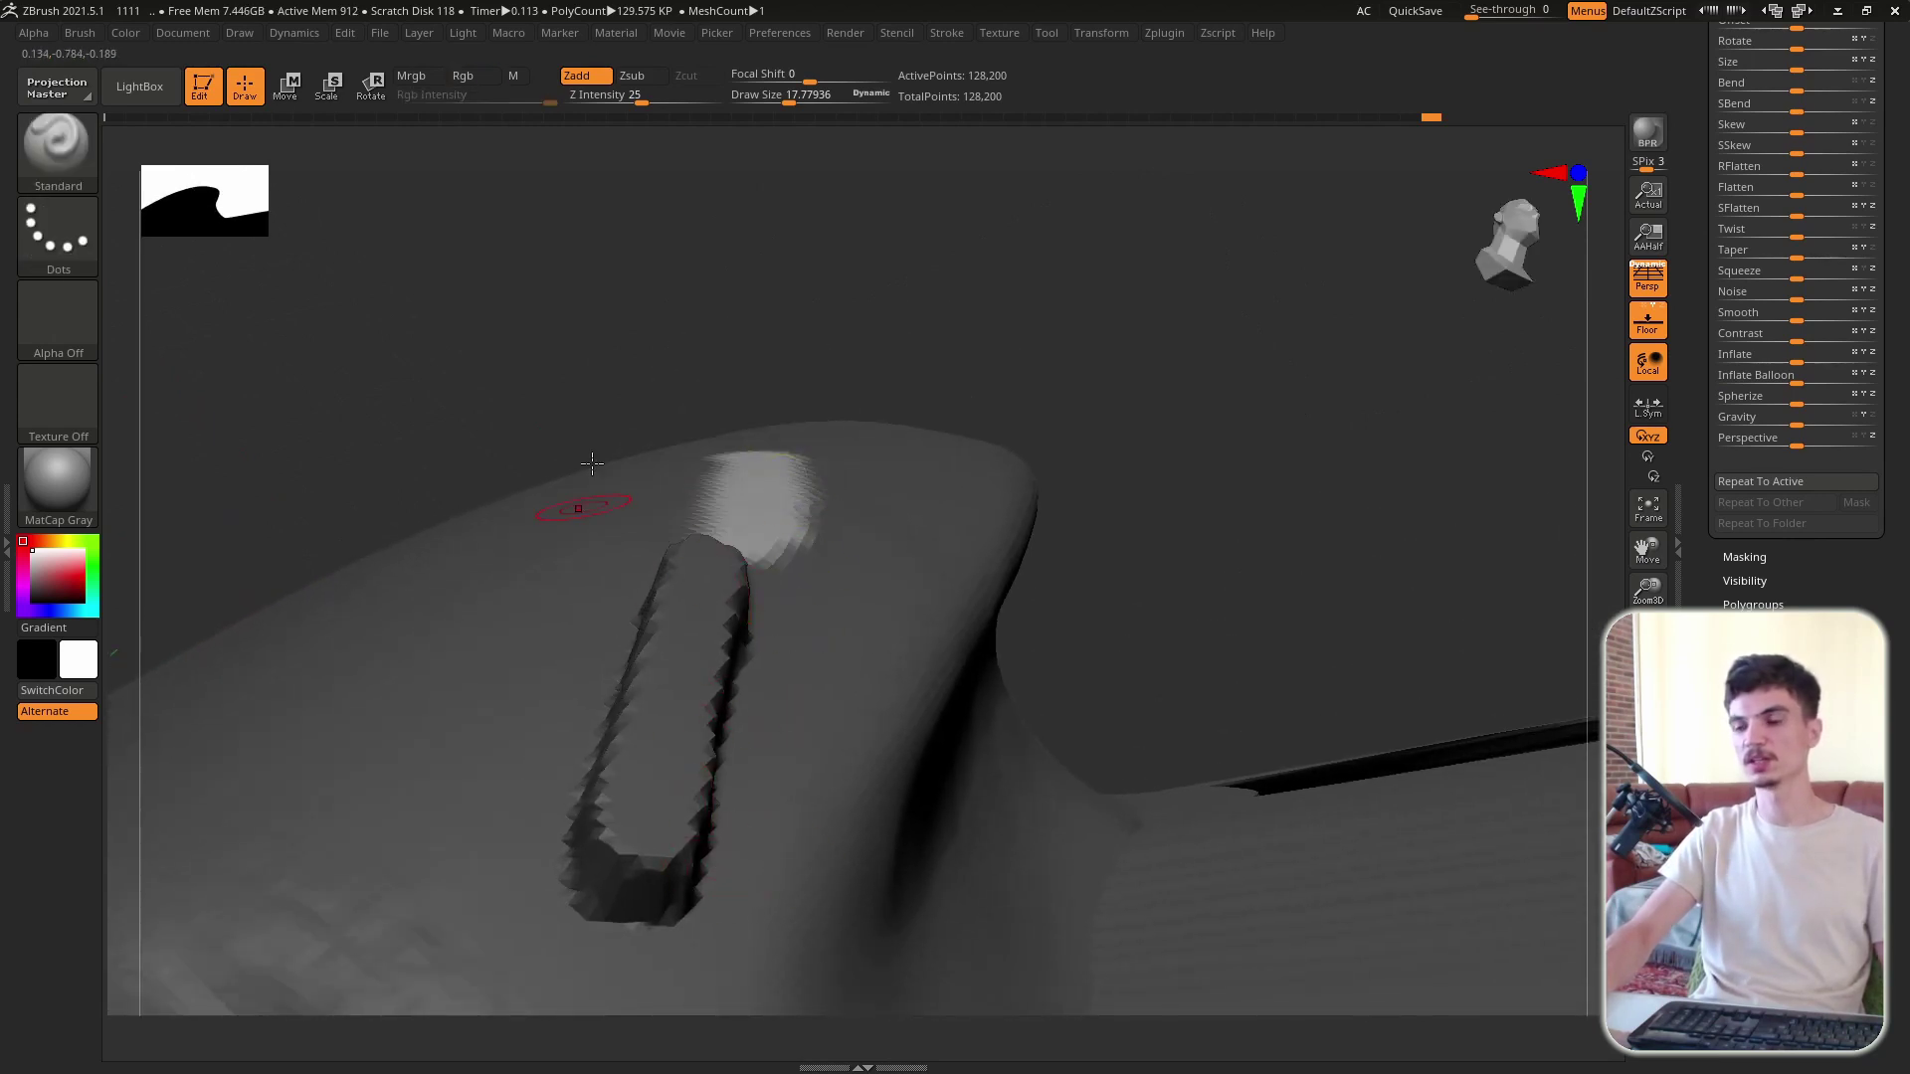
{"action": "right_click_drag", "start_coordinate": [995, 697], "coordinate": [975, 626]}
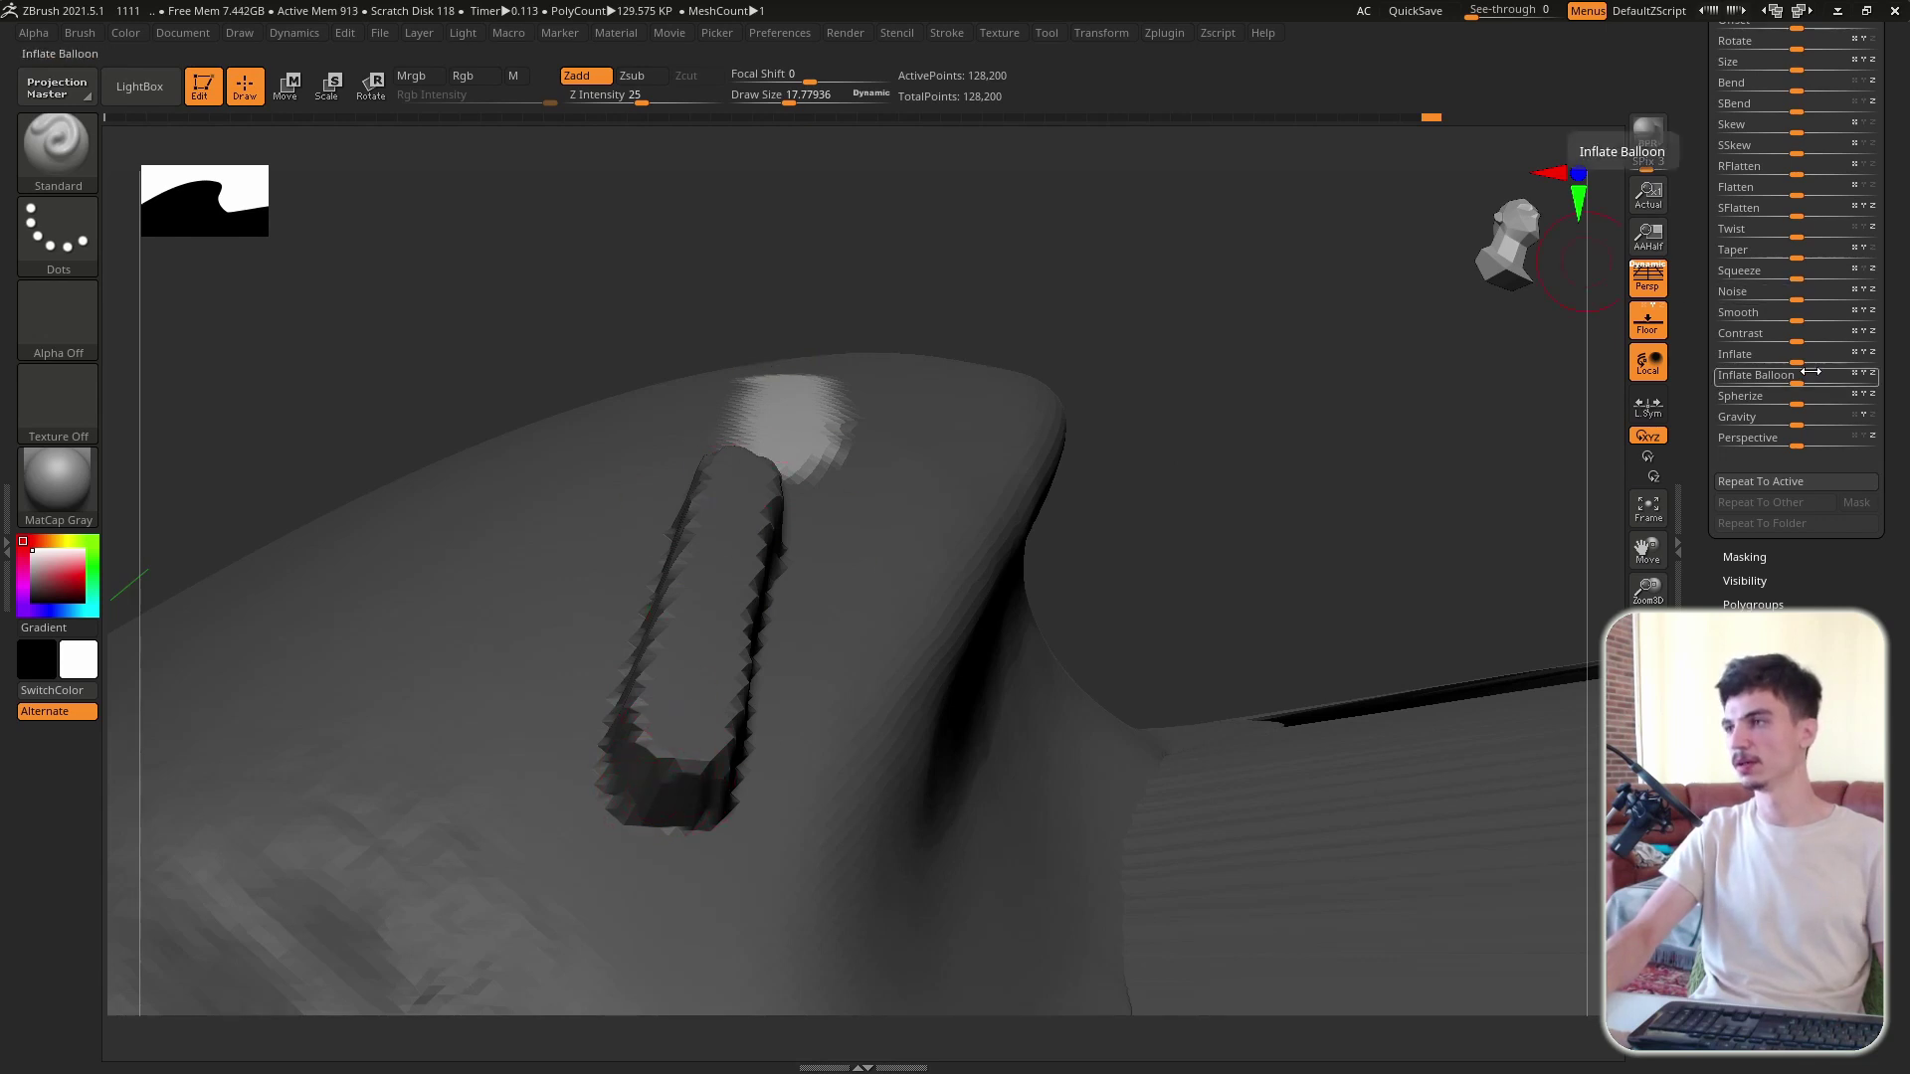
{"action": "left_click_drag", "start_coordinate": [1810, 372], "coordinate": [1889, 388]}
{"action": "mouse_move", "coordinate": [1096, 403]}
{"action": "left_mouse_down"}
{"action": "mouse_move", "coordinate": [1138, 307]}
{"action": "mouse_move", "coordinate": [1049, 517]}
{"action": "left_mouse_up"}
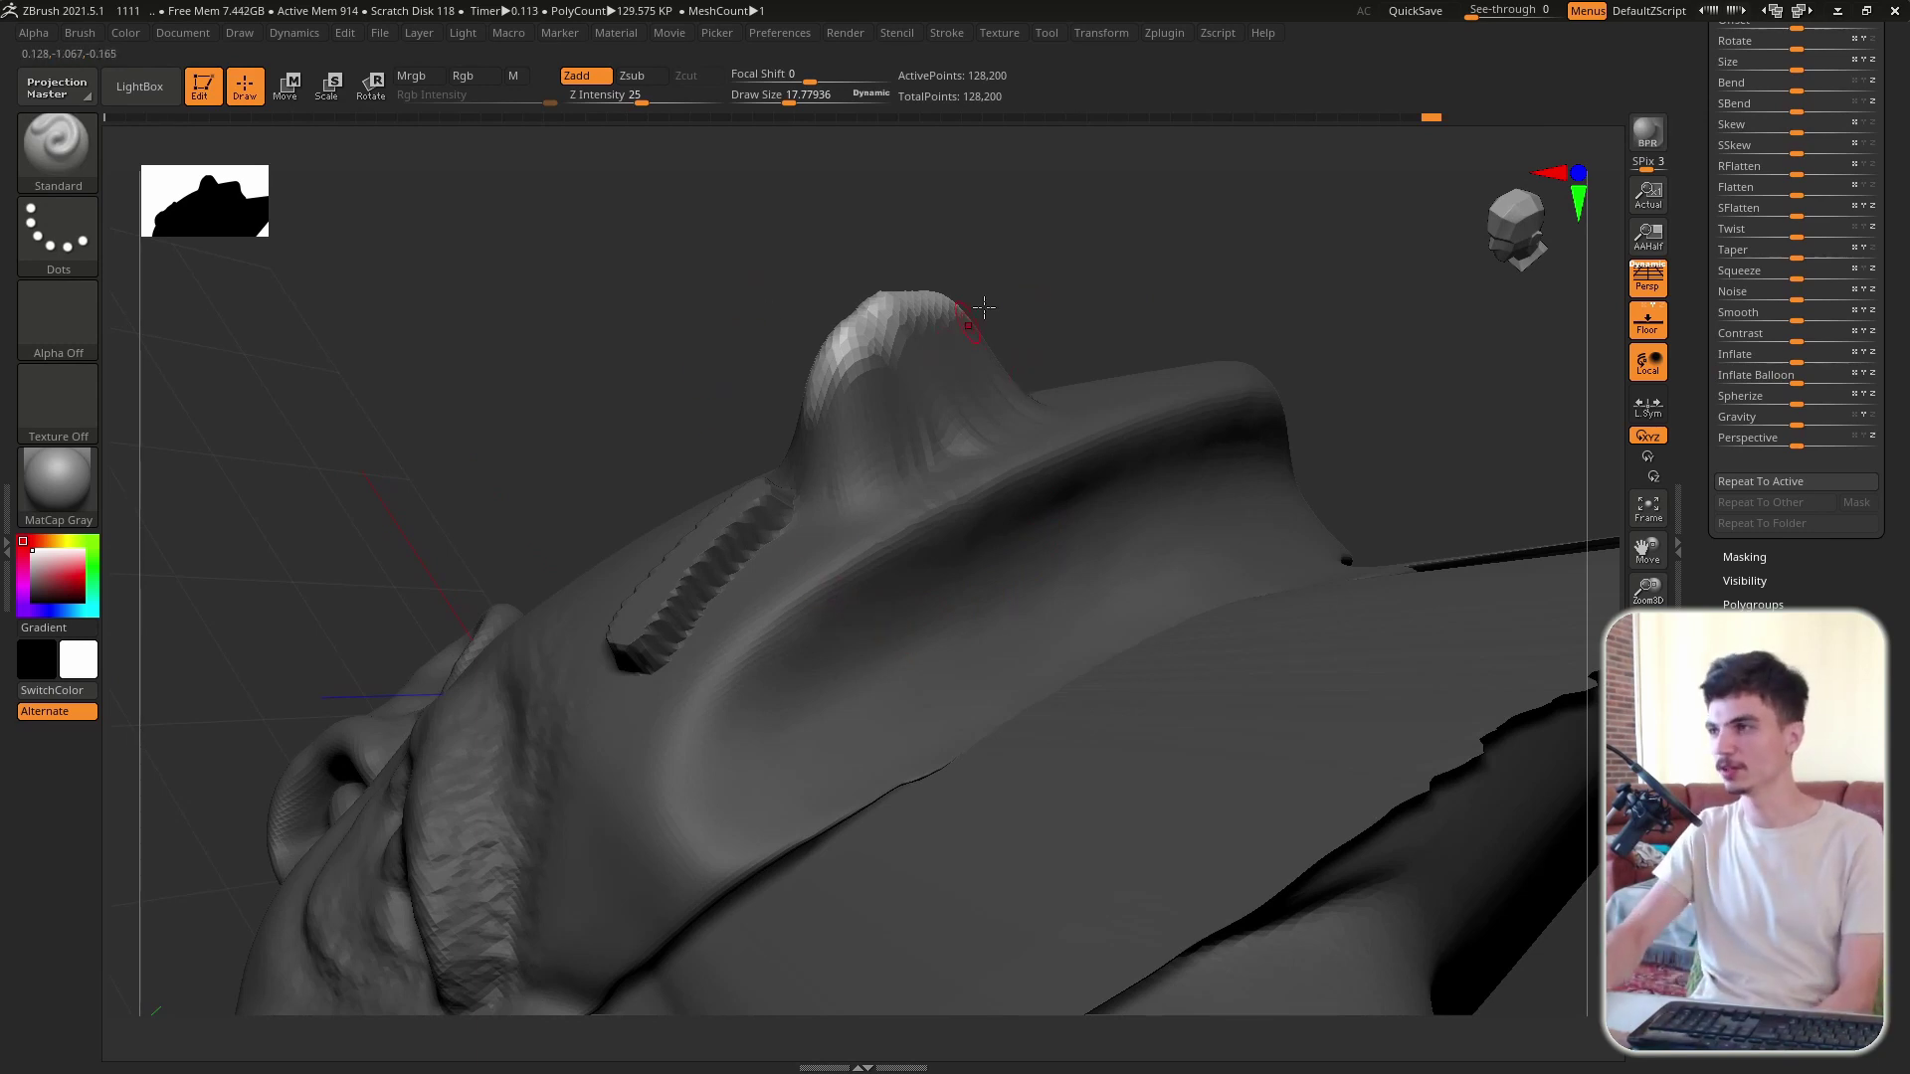
Step: Spherize the ballooned protrusion fully at 100, then frame the whole head
{"action": "left_click_drag", "start_coordinate": [1398, 328], "coordinate": [1412, 448], "text": "alt"}
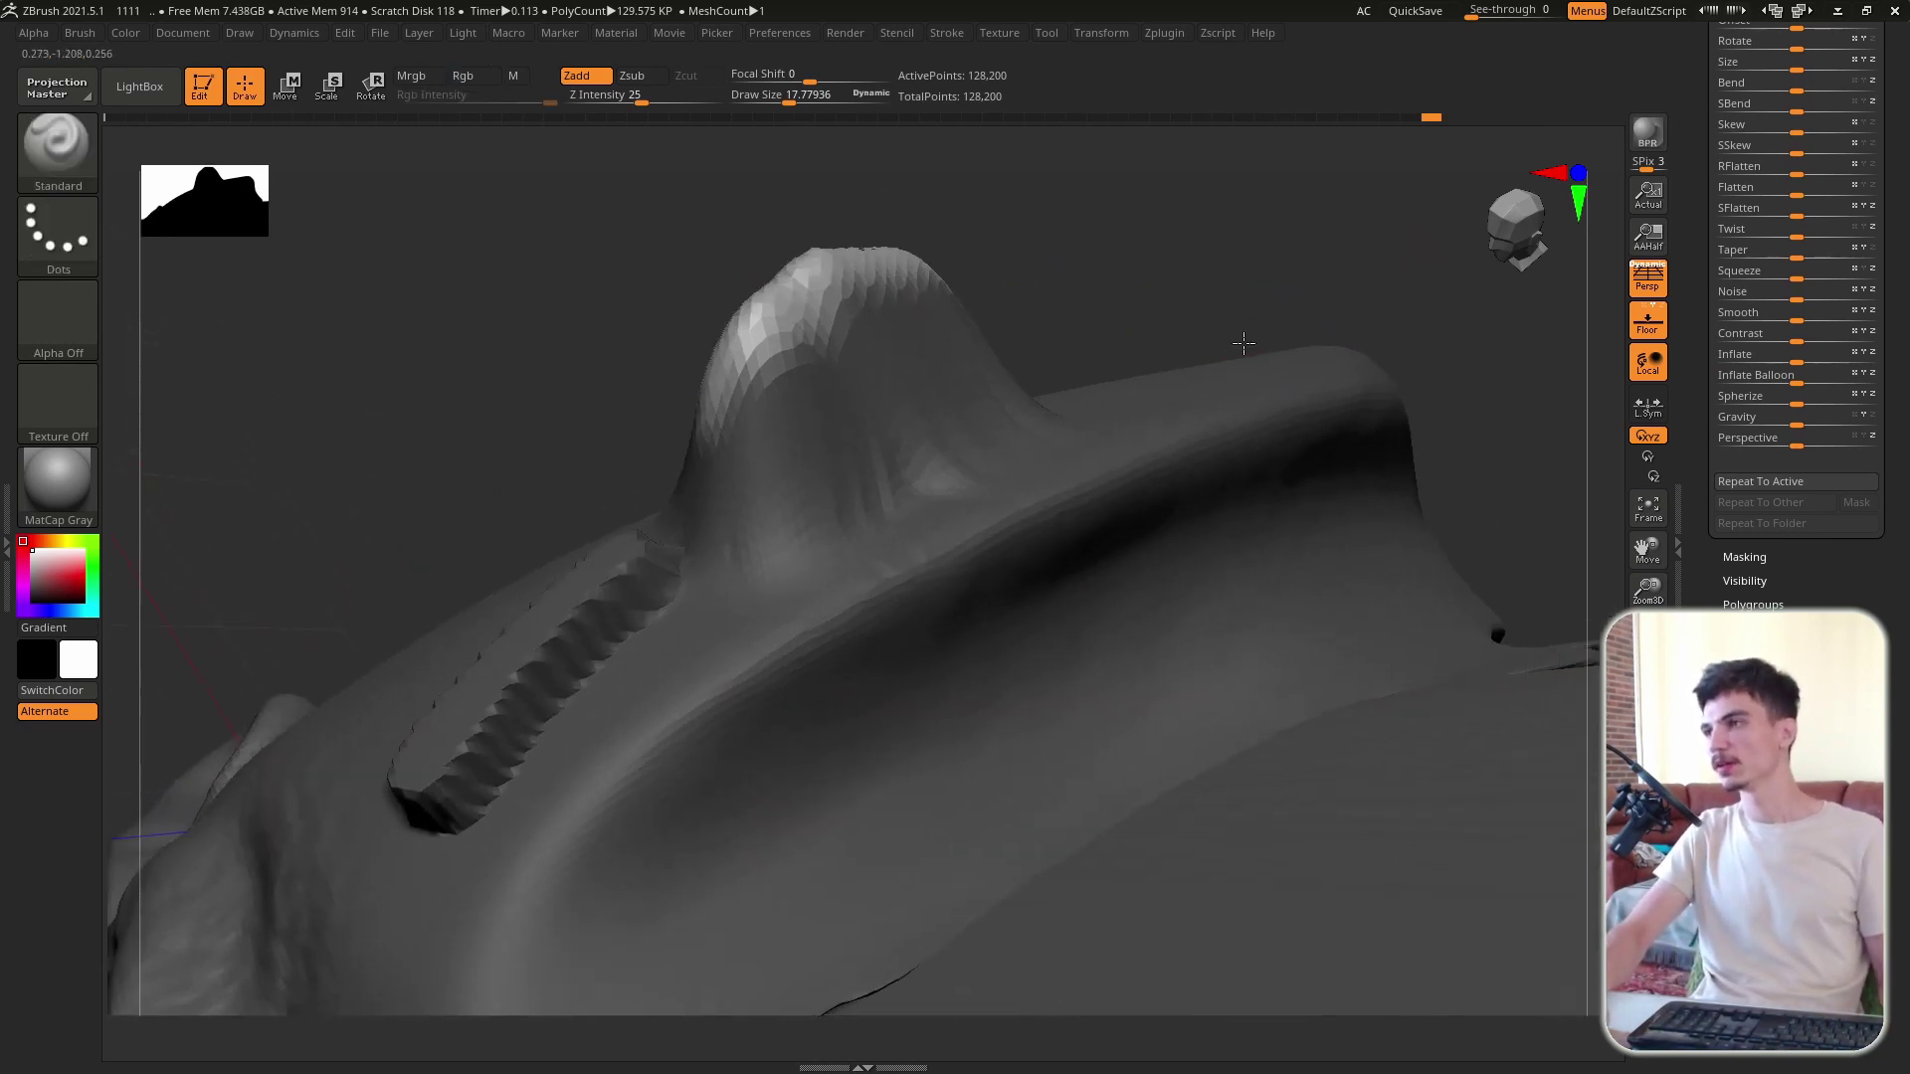
{"action": "left_click_drag", "start_coordinate": [1793, 402], "coordinate": [1247, 386]}
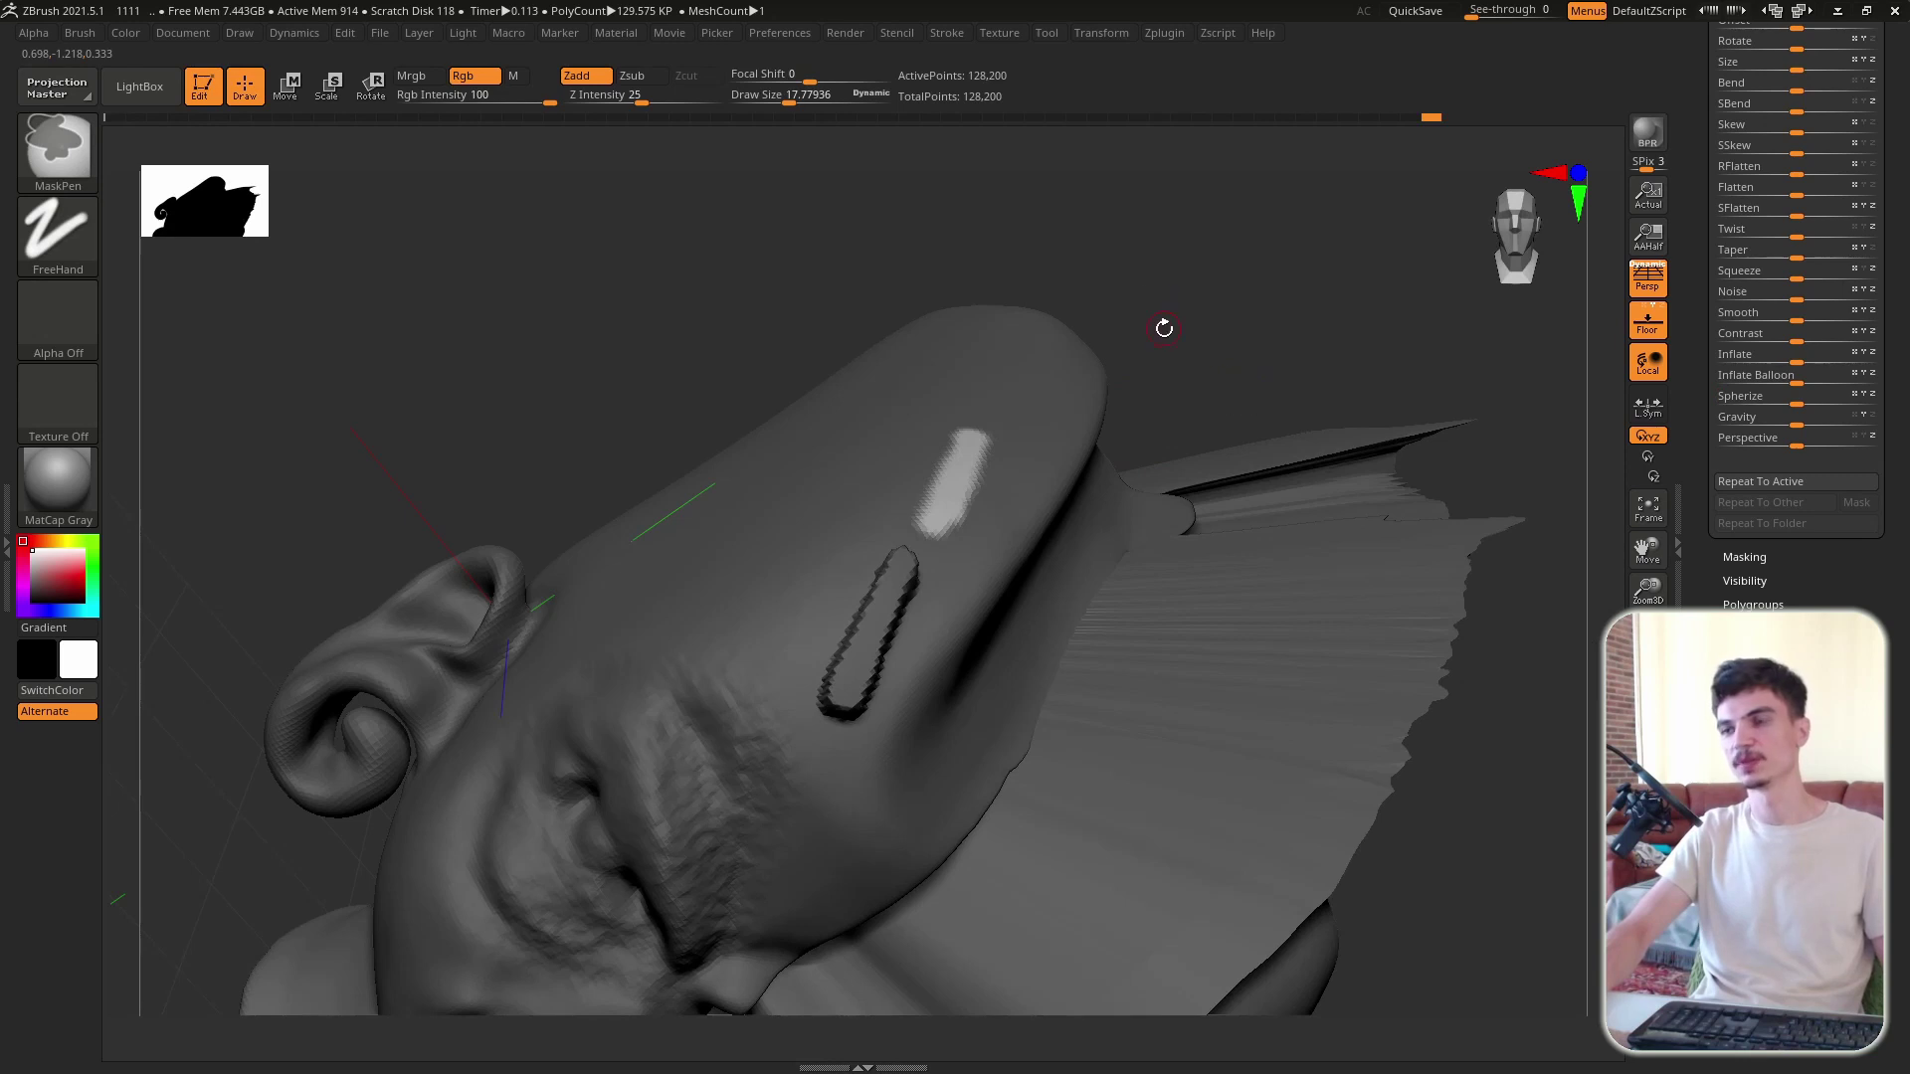
{"action": "left_click_drag", "start_coordinate": [1164, 328], "coordinate": [1634, 371]}
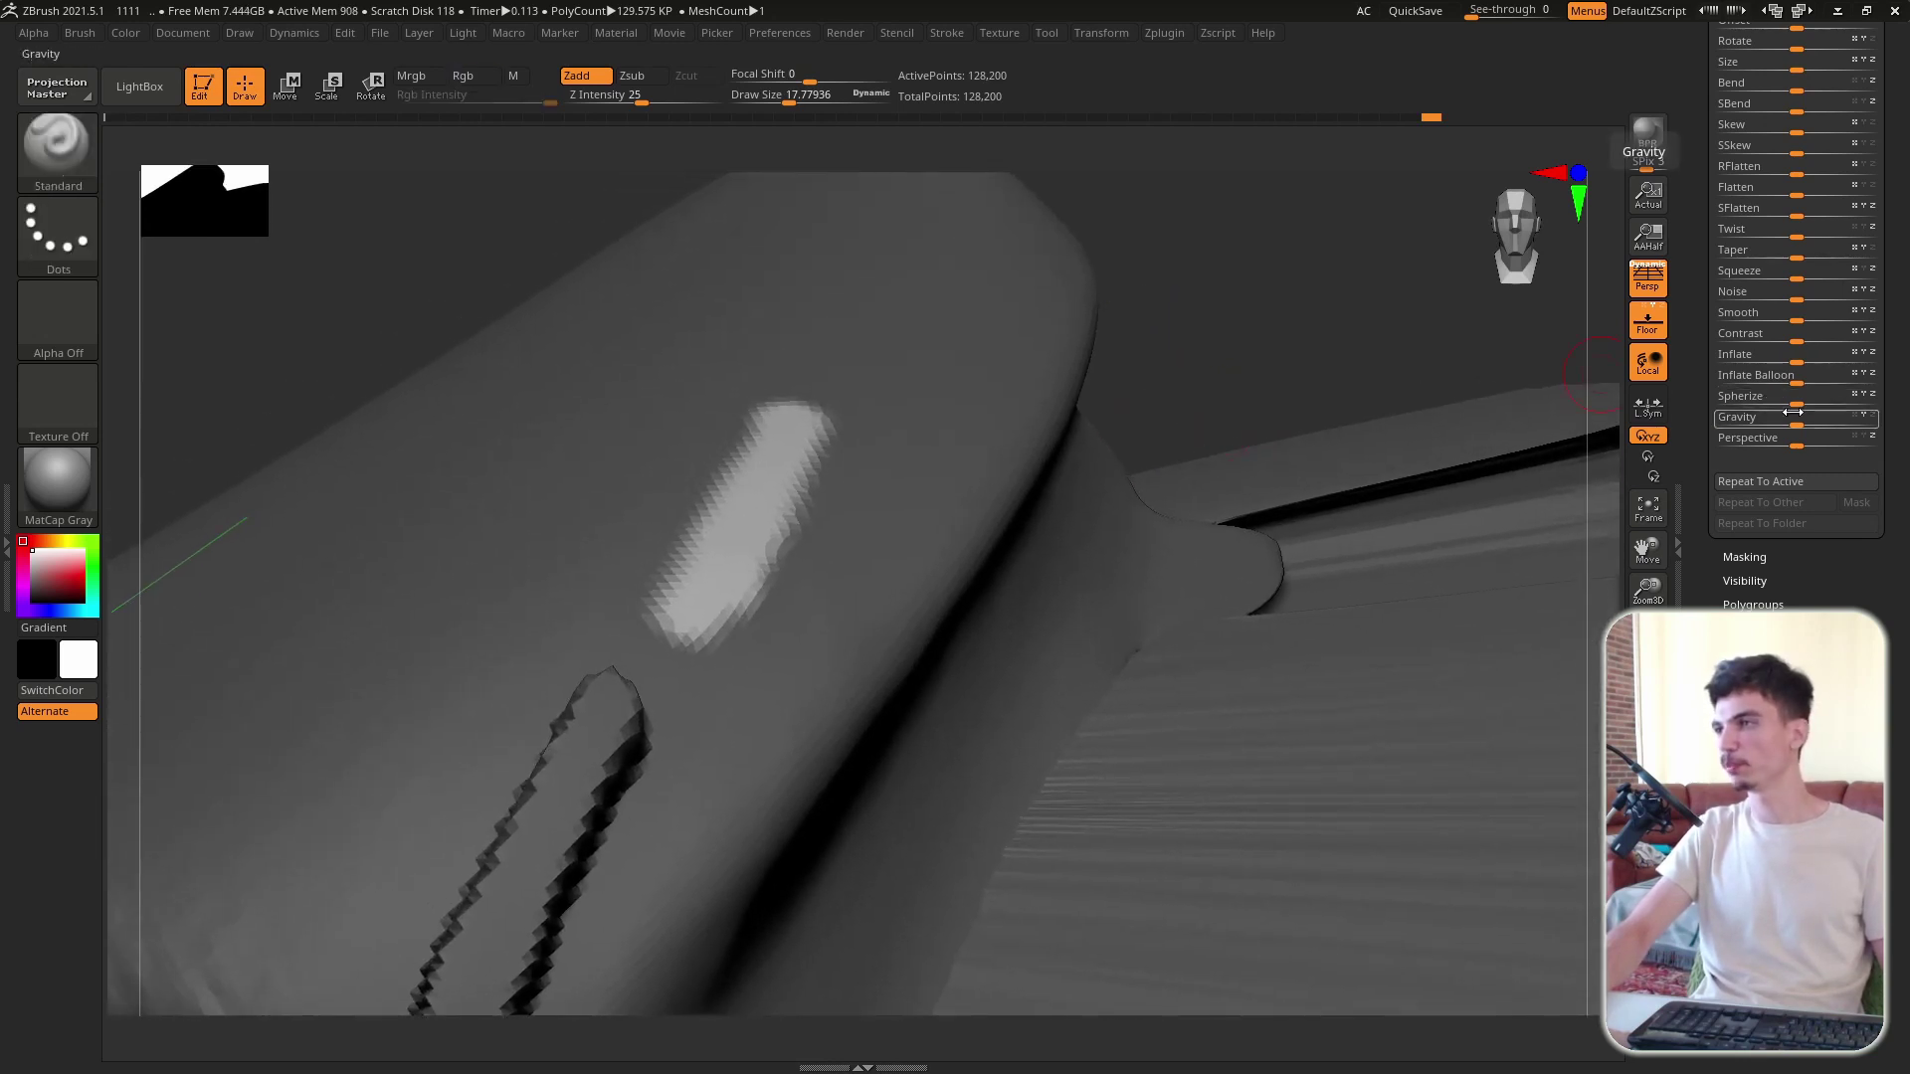
{"action": "left_click_drag", "start_coordinate": [1806, 405], "coordinate": [1893, 413]}
{"action": "key", "text": "f"}
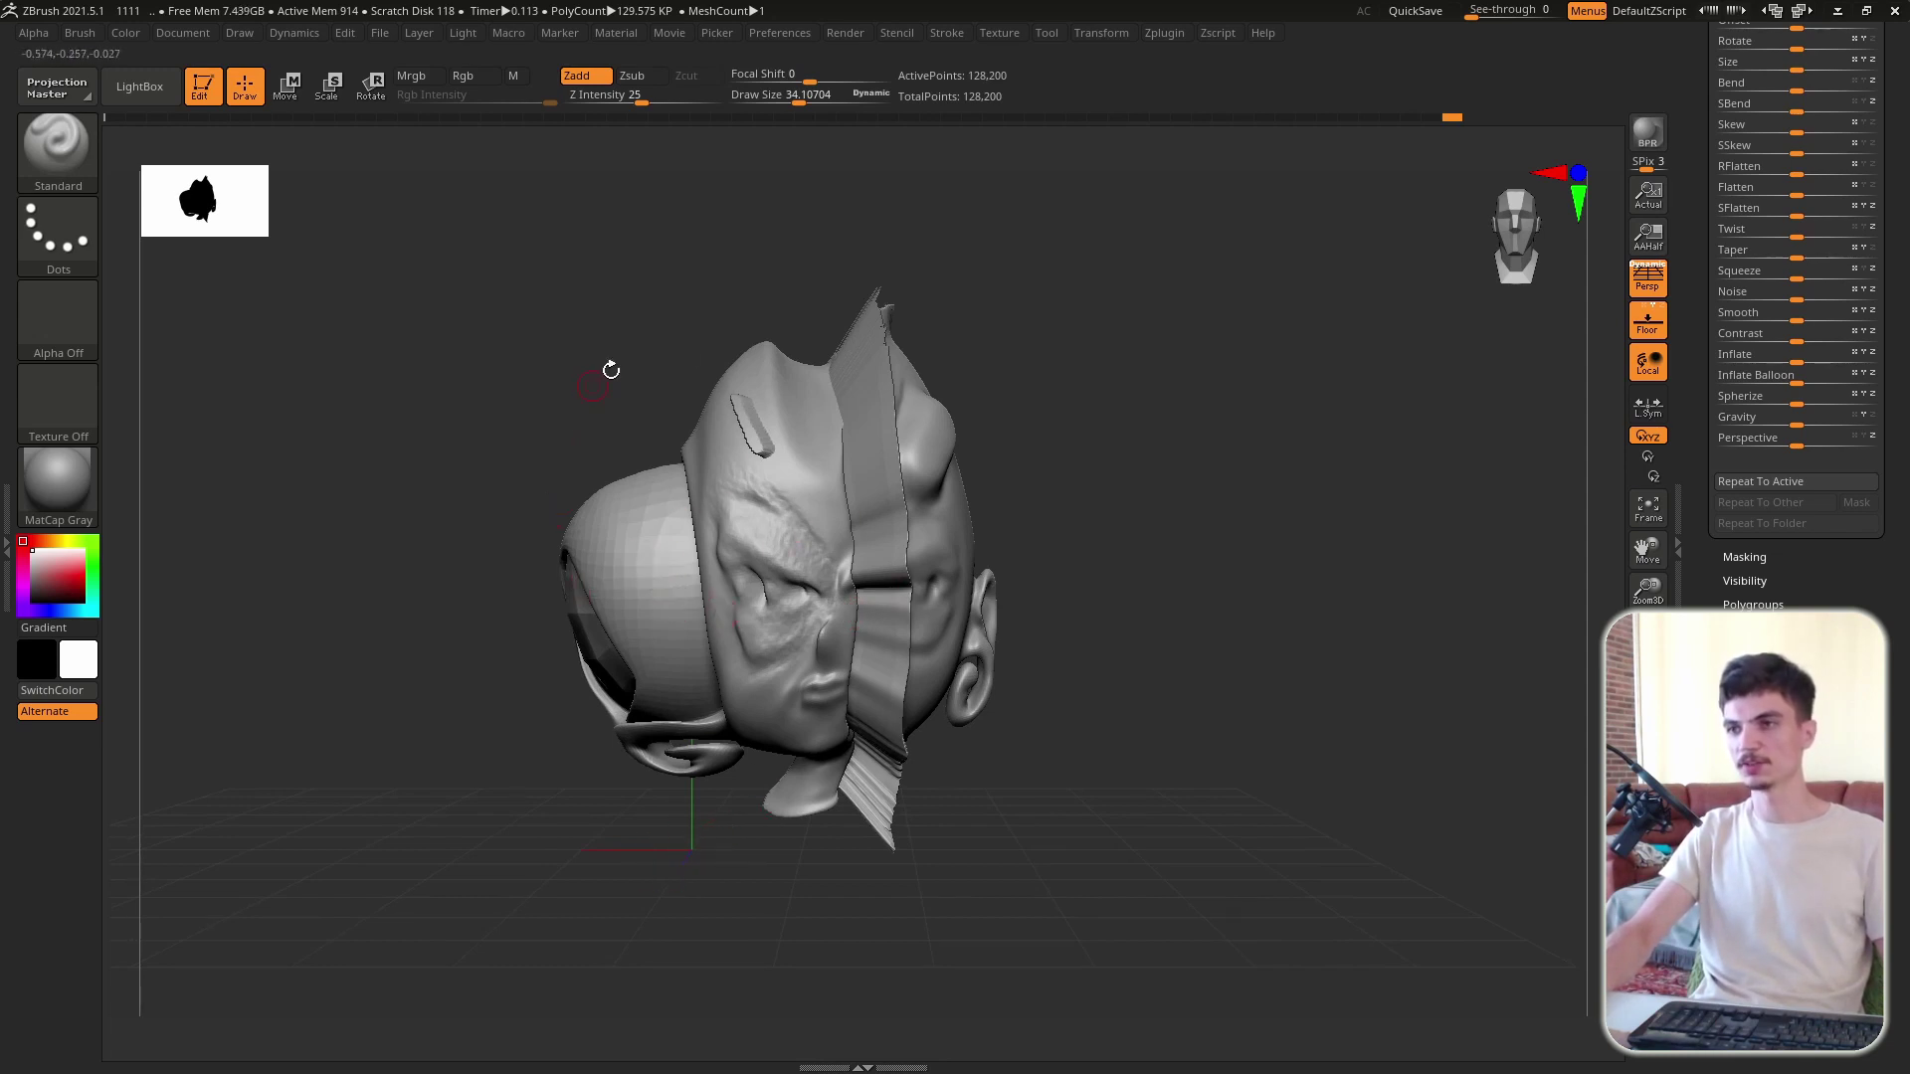
Step: Spherize the whole head into a ball at 100, then undo back to the normal head
{"action": "mouse_move", "coordinate": [1800, 396]}
{"action": "left_mouse_down"}
{"action": "mouse_move", "coordinate": [1902, 388]}
{"action": "mouse_move", "coordinate": [1875, 407]}
{"action": "left_mouse_up"}
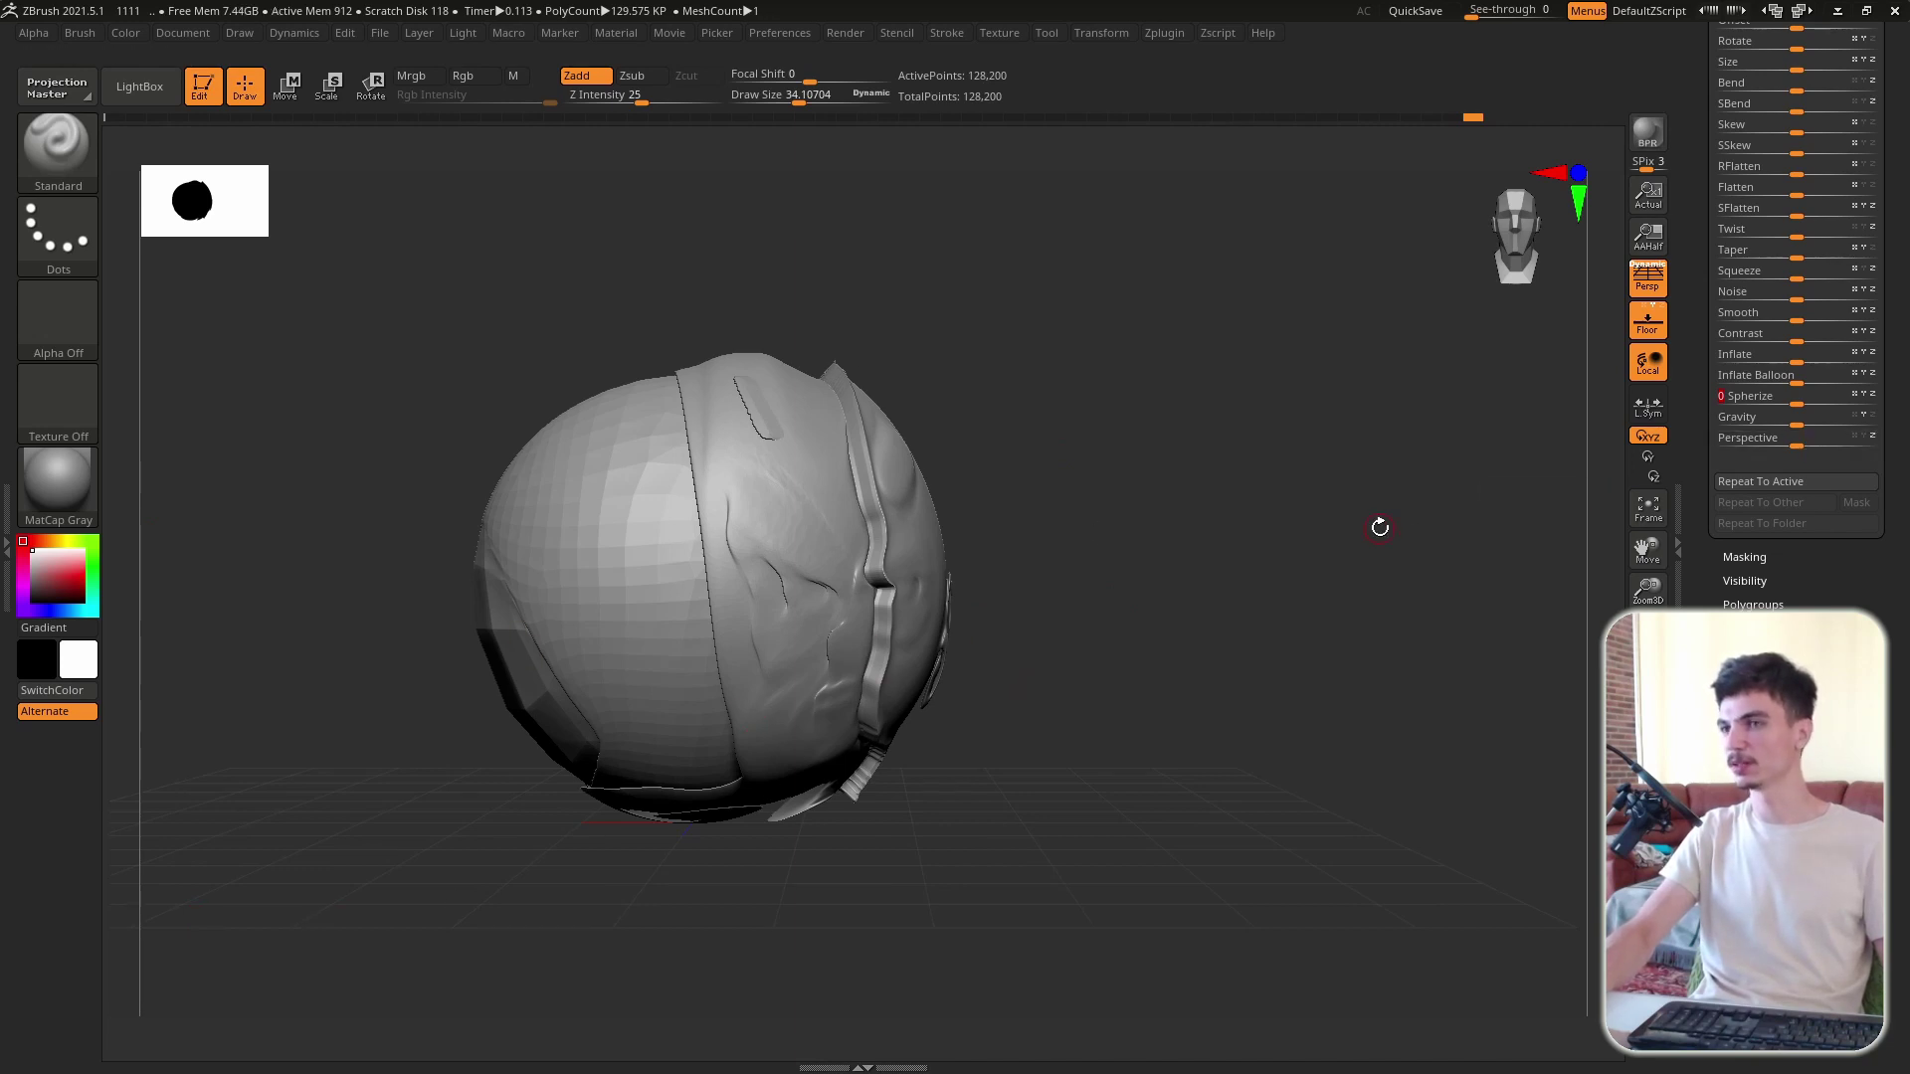
{"action": "key", "text": "ctrl+z"}
{"action": "key", "text": "ctrl+z"}
{"action": "key", "text": "ctrl+z"}
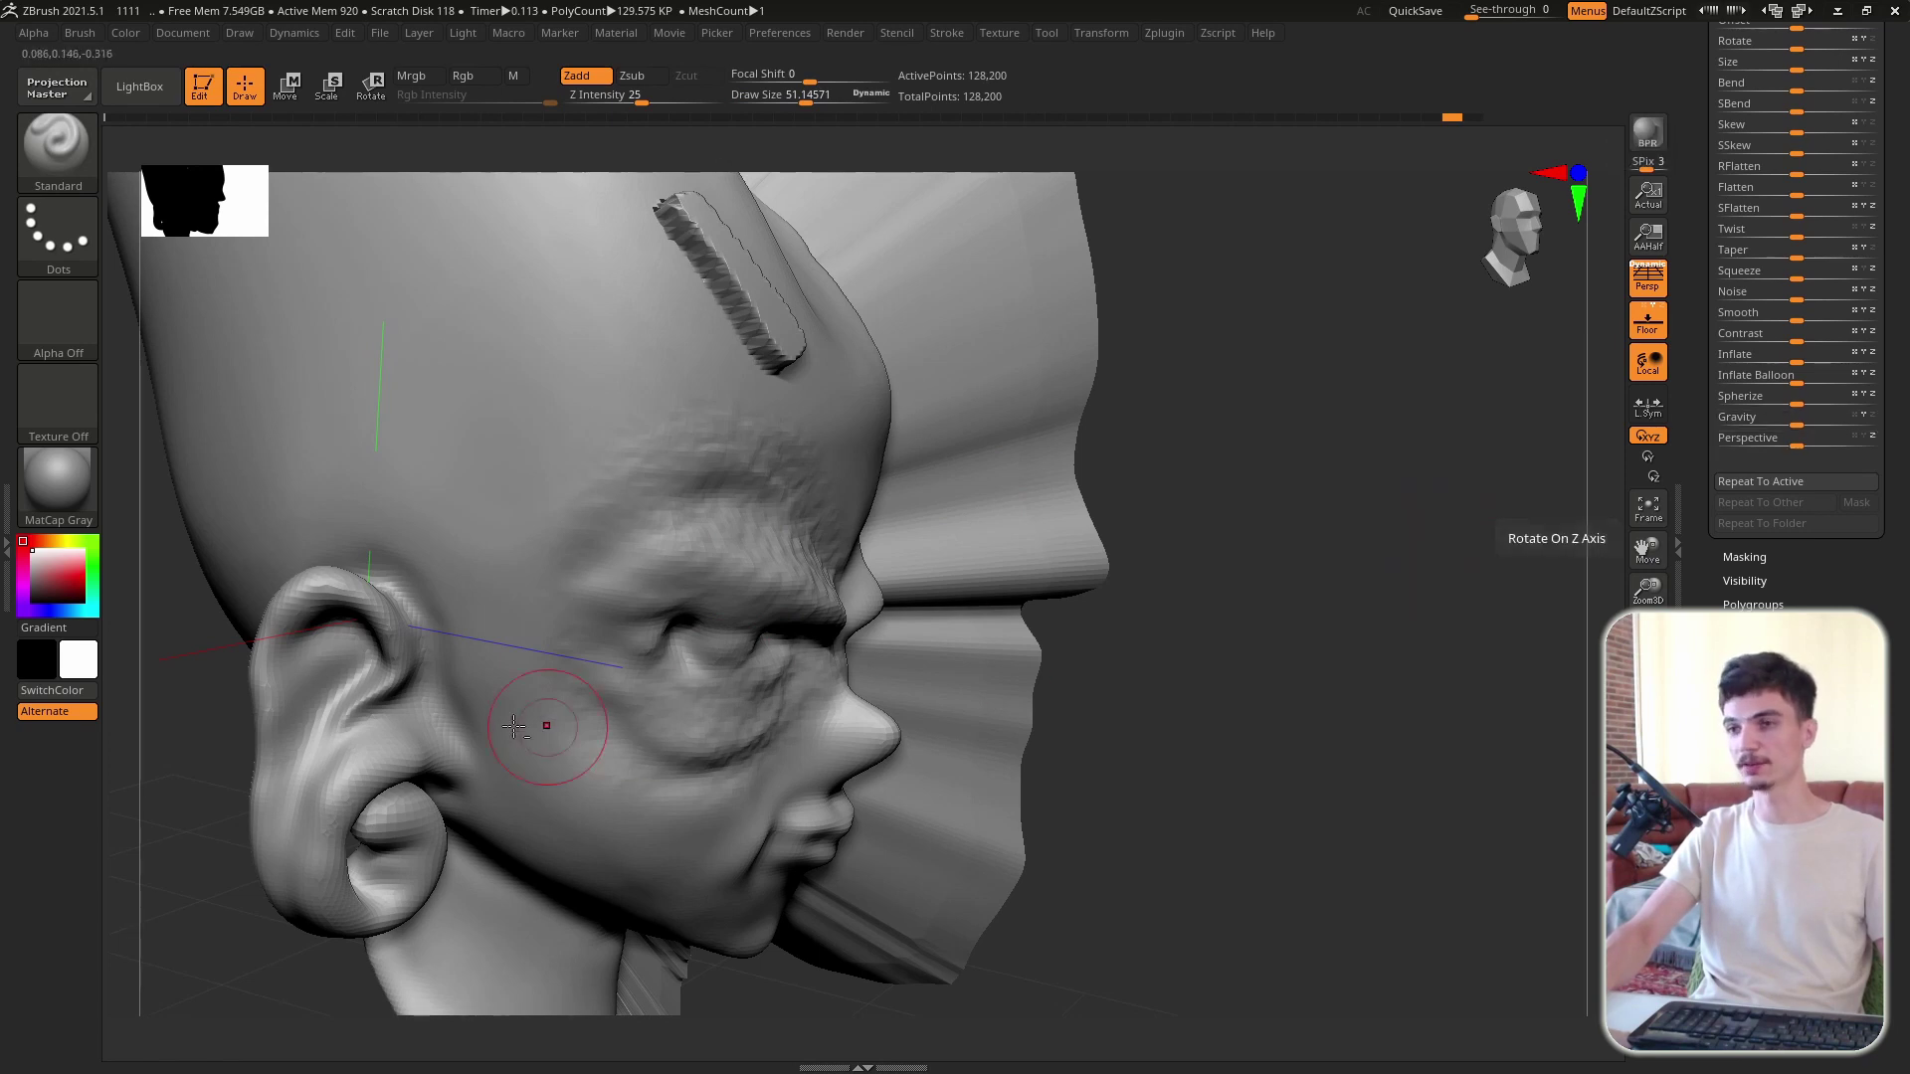
Step: Mask around the earring and invert the mask so only the earring is free
{"action": "right_click_drag", "start_coordinate": [514, 727], "coordinate": [624, 577], "text": "alt"}
{"action": "left_click_drag", "start_coordinate": [461, 640], "coordinate": [497, 676], "text": "ctrl"}
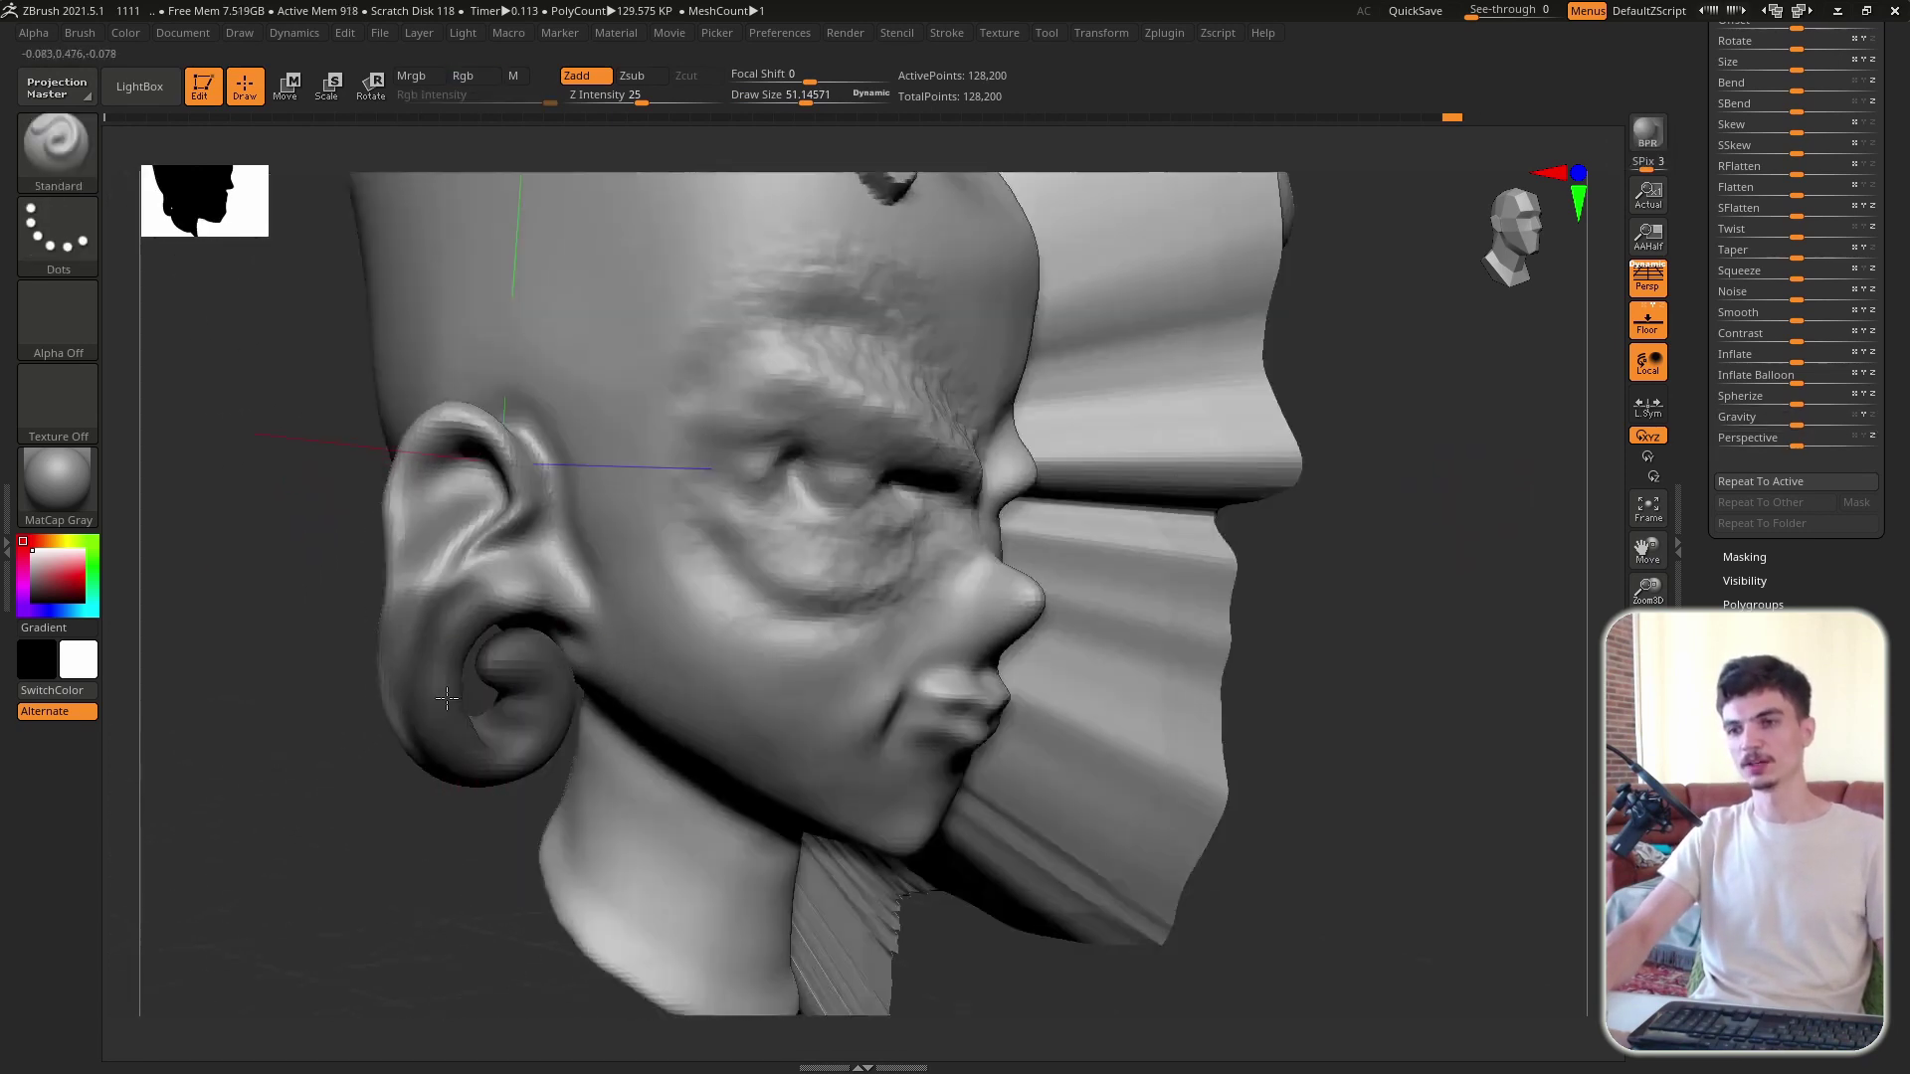
{"action": "left_click_drag", "start_coordinate": [415, 648], "coordinate": [353, 732]}
{"action": "left_click", "coordinate": [353, 732], "text": "ctrl"}
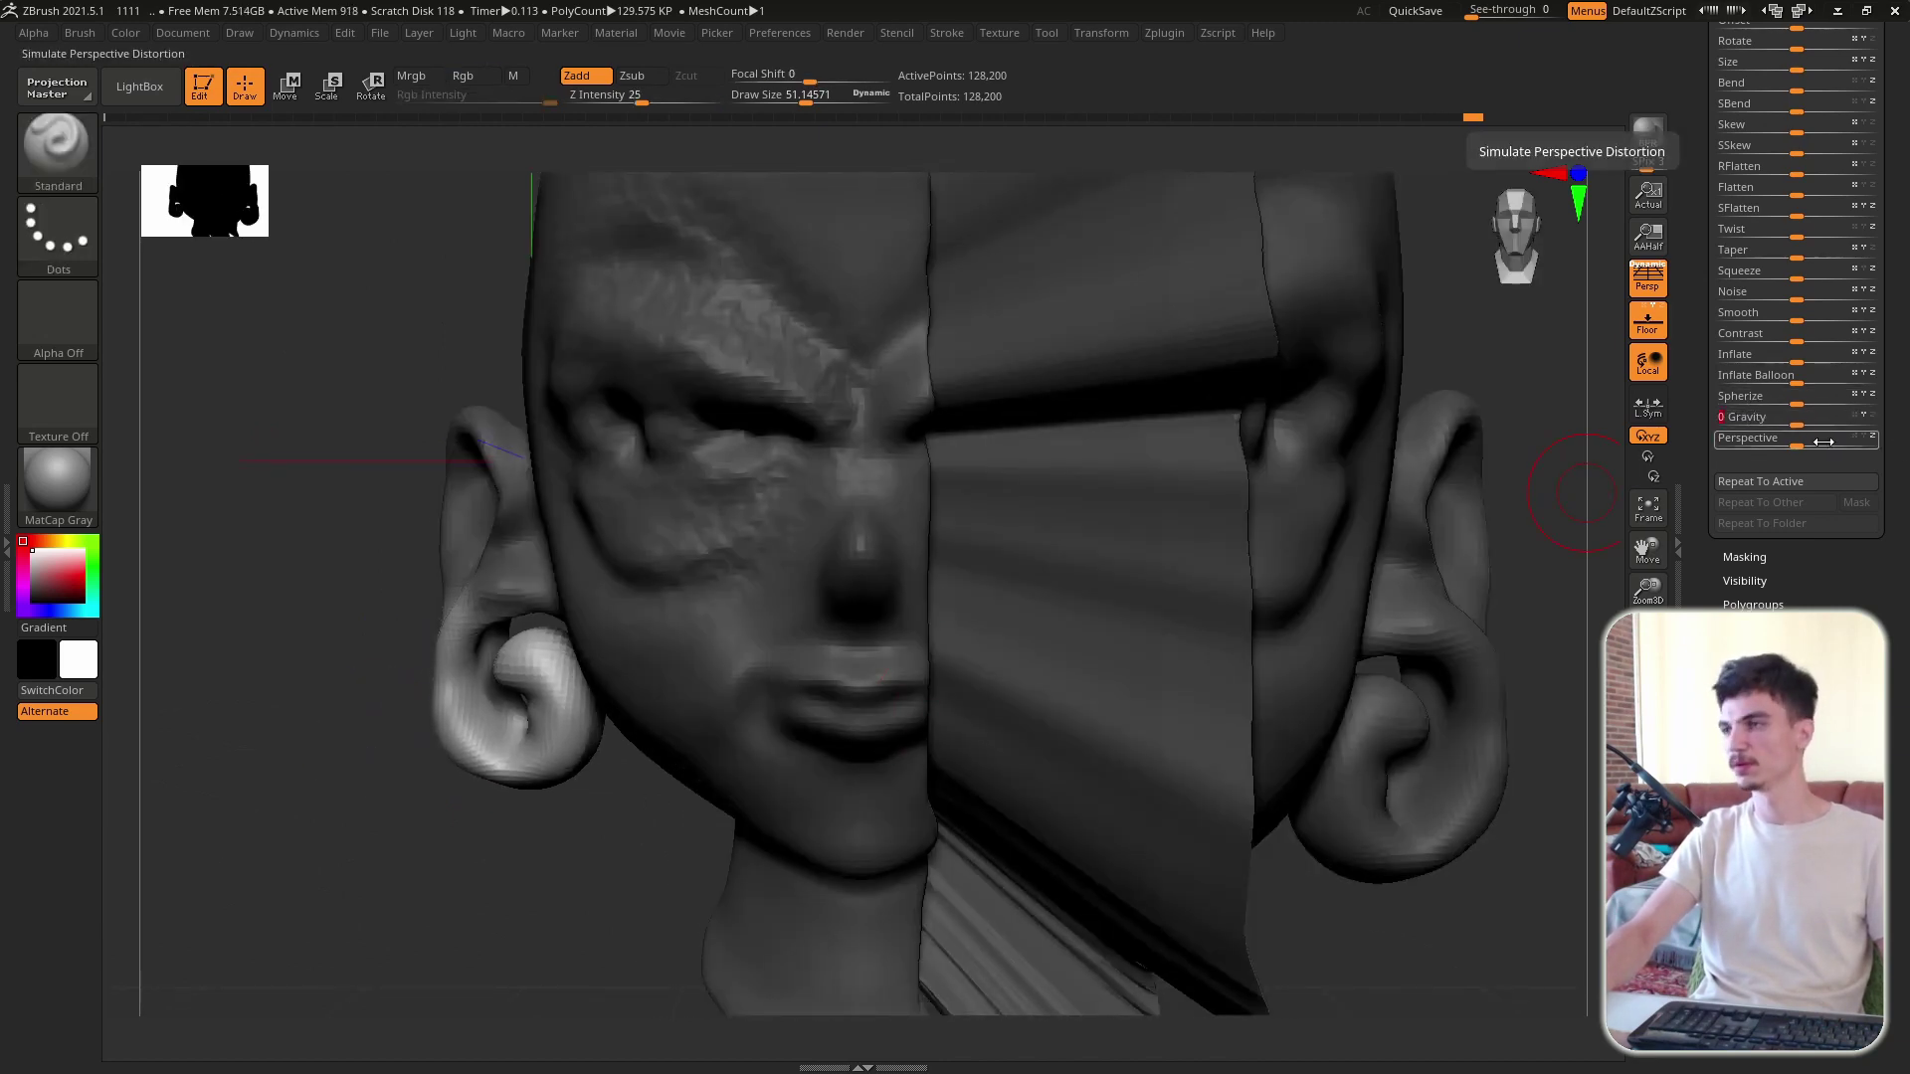
Step: Droop the earring with Gravity at 100 applied twice, orbiting to inspect it
{"action": "right_click_drag", "start_coordinate": [796, 572], "coordinate": [826, 572]}
{"action": "left_click_drag", "start_coordinate": [933, 540], "coordinate": [1057, 614]}
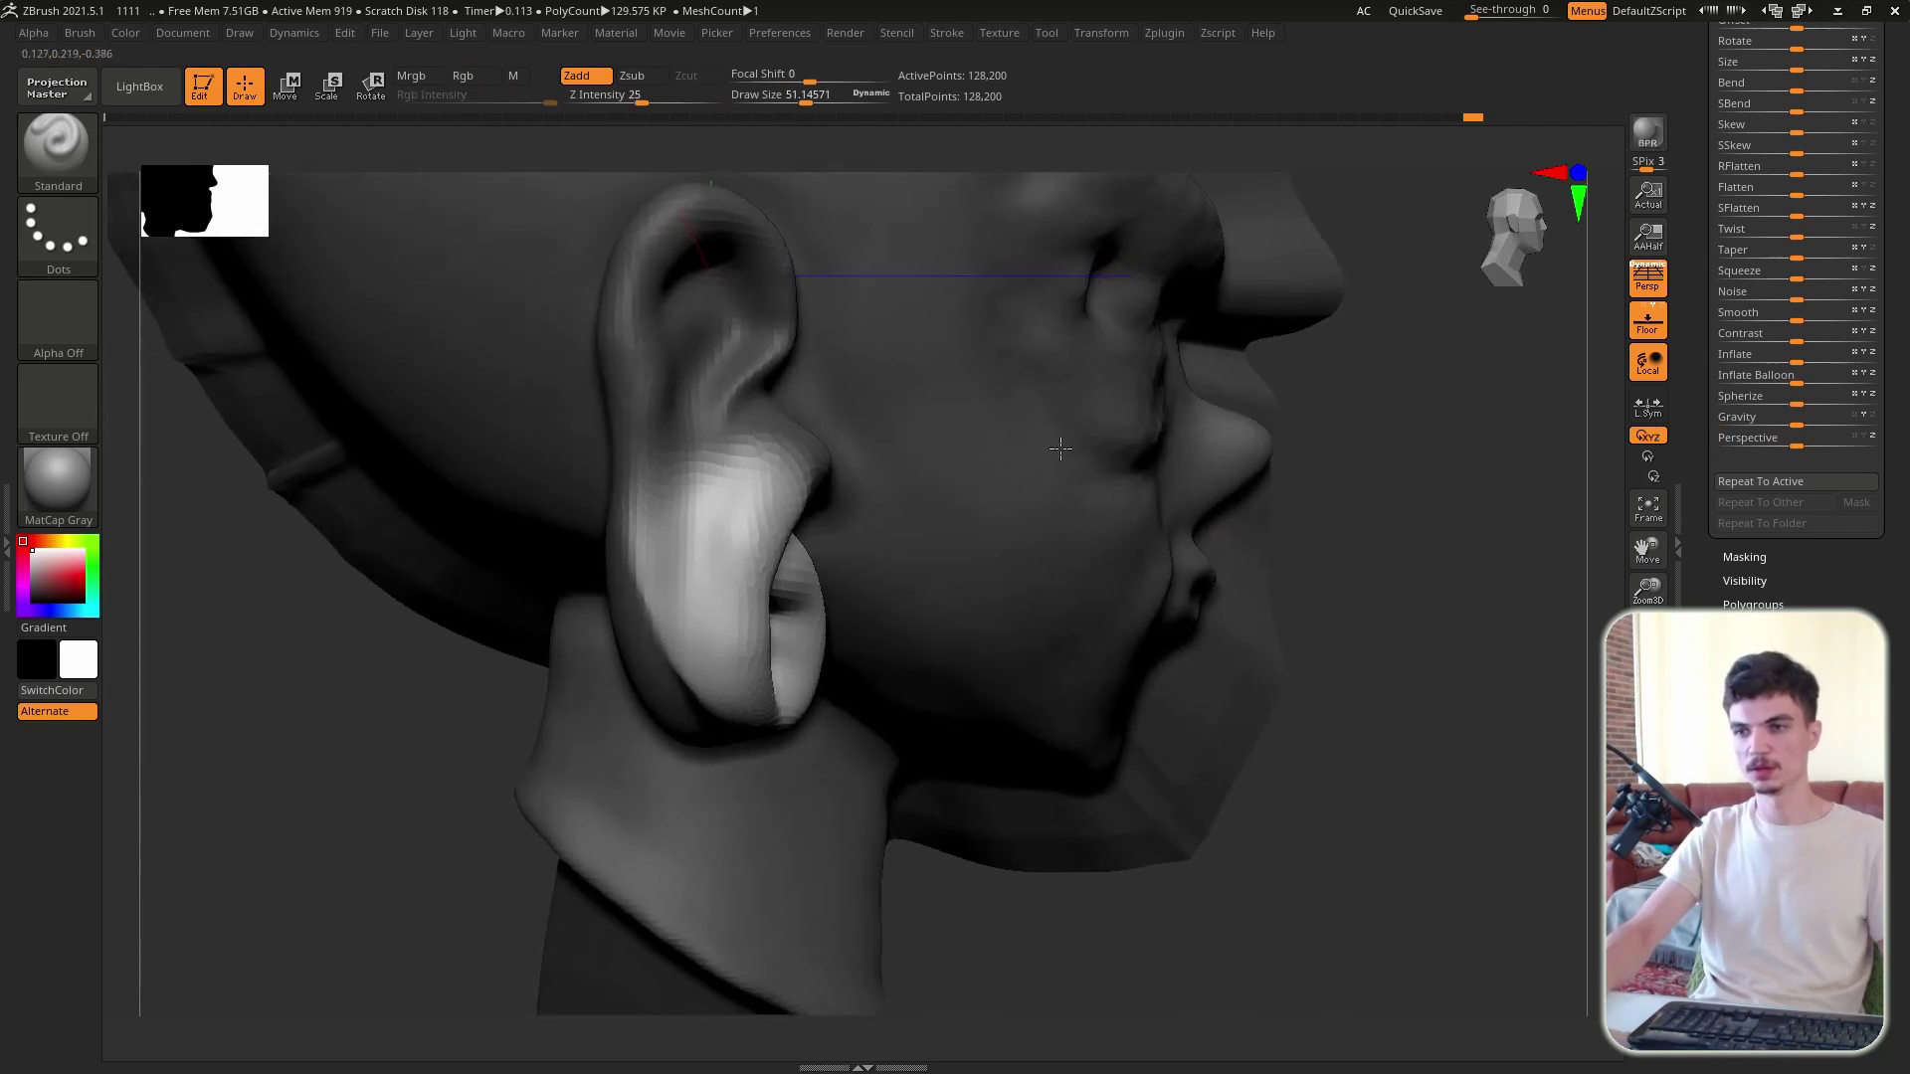
{"action": "key", "text": "ctrl"}
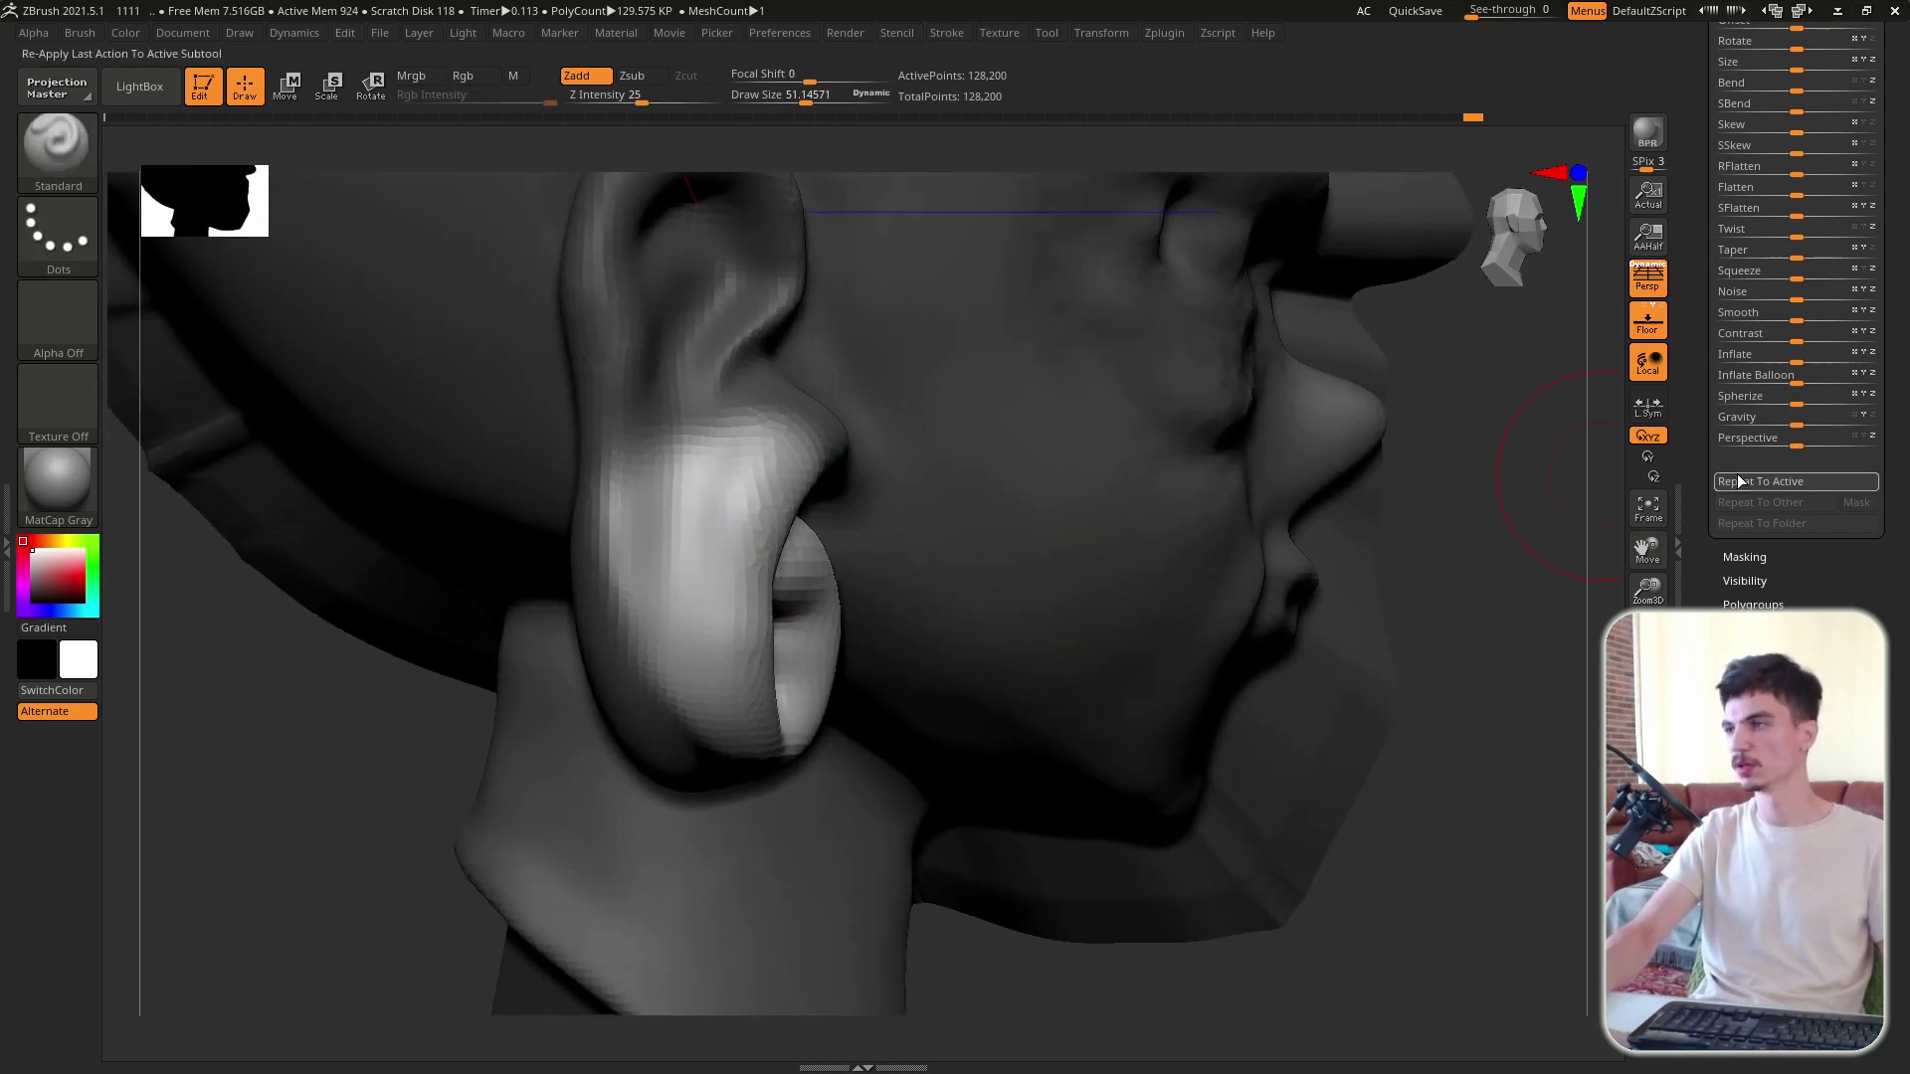
{"action": "left_click_drag", "start_coordinate": [1797, 417], "coordinate": [1902, 434]}
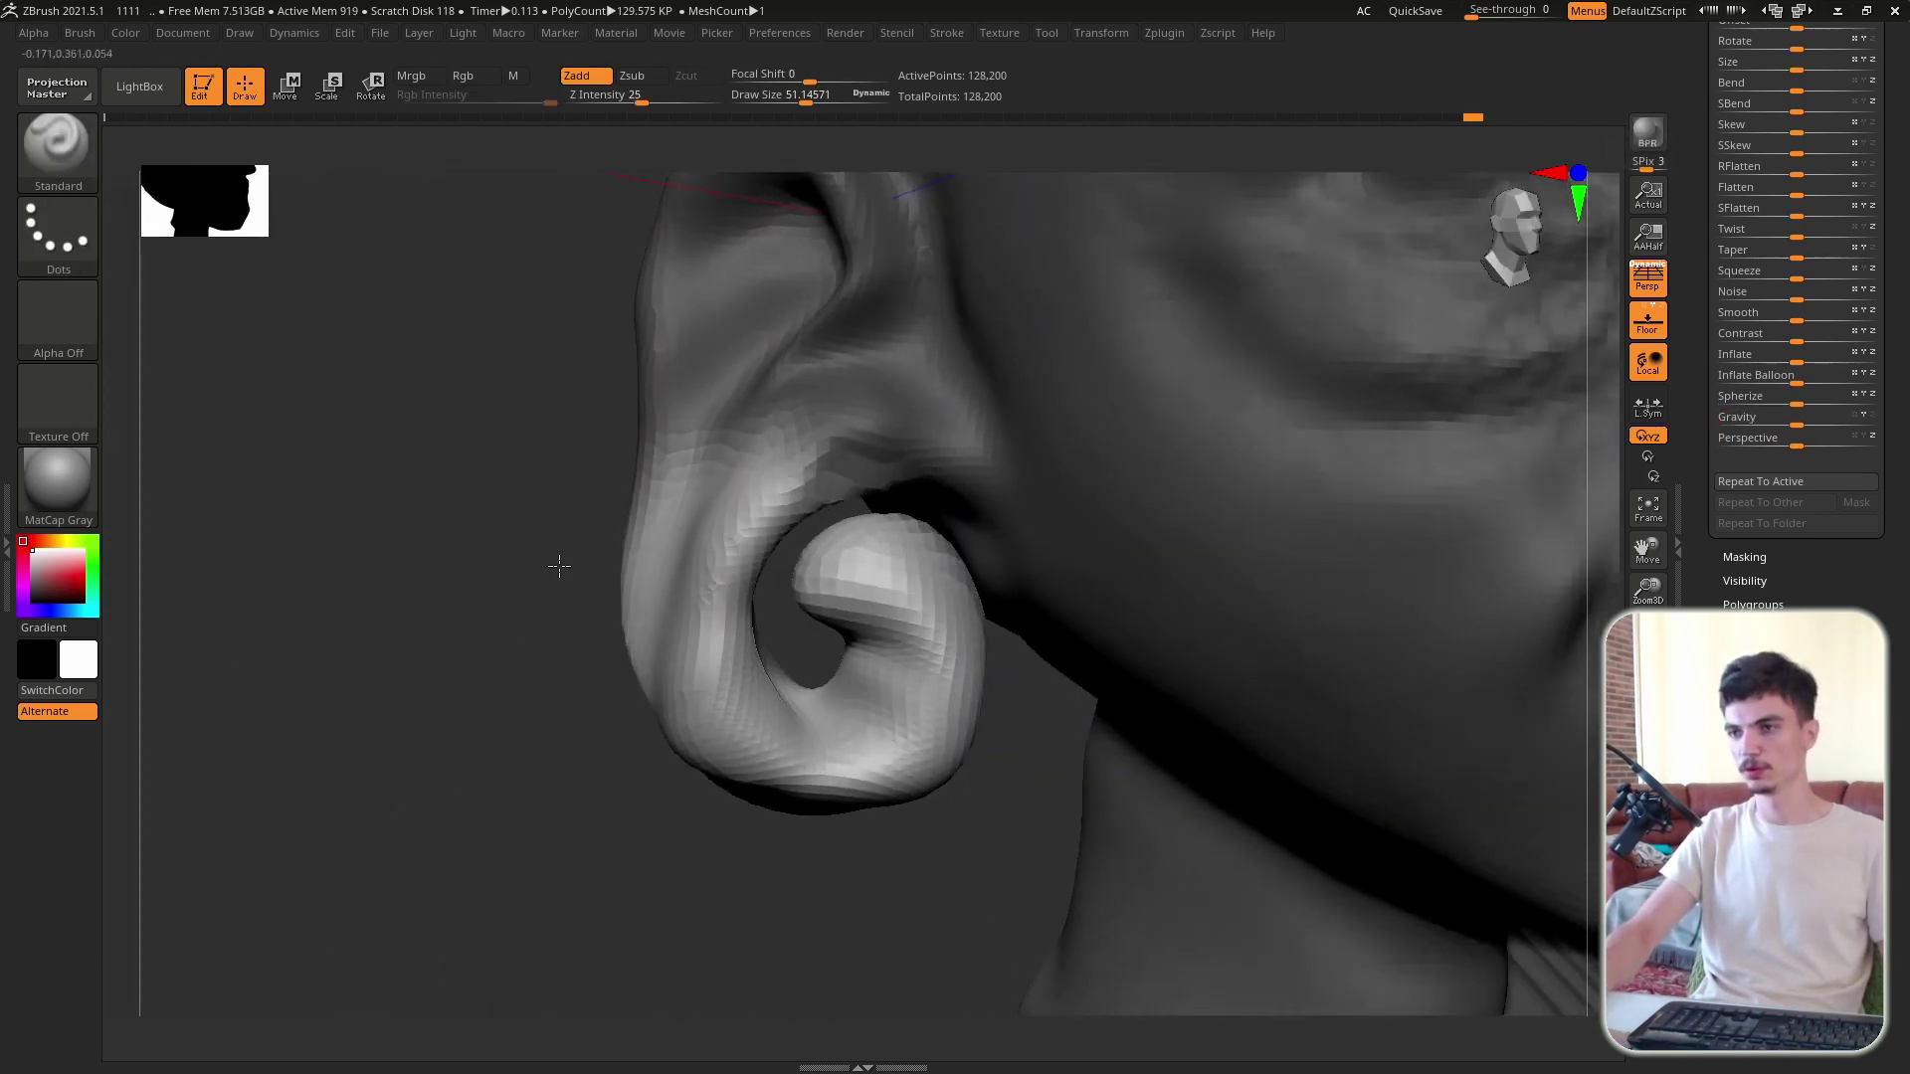
{"action": "mouse_move", "coordinate": [558, 558]}
{"action": "left_mouse_down"}
{"action": "mouse_move", "coordinate": [546, 609]}
{"action": "mouse_move", "coordinate": [671, 506]}
{"action": "mouse_move", "coordinate": [558, 597]}
{"action": "mouse_move", "coordinate": [597, 577]}
{"action": "left_mouse_up"}
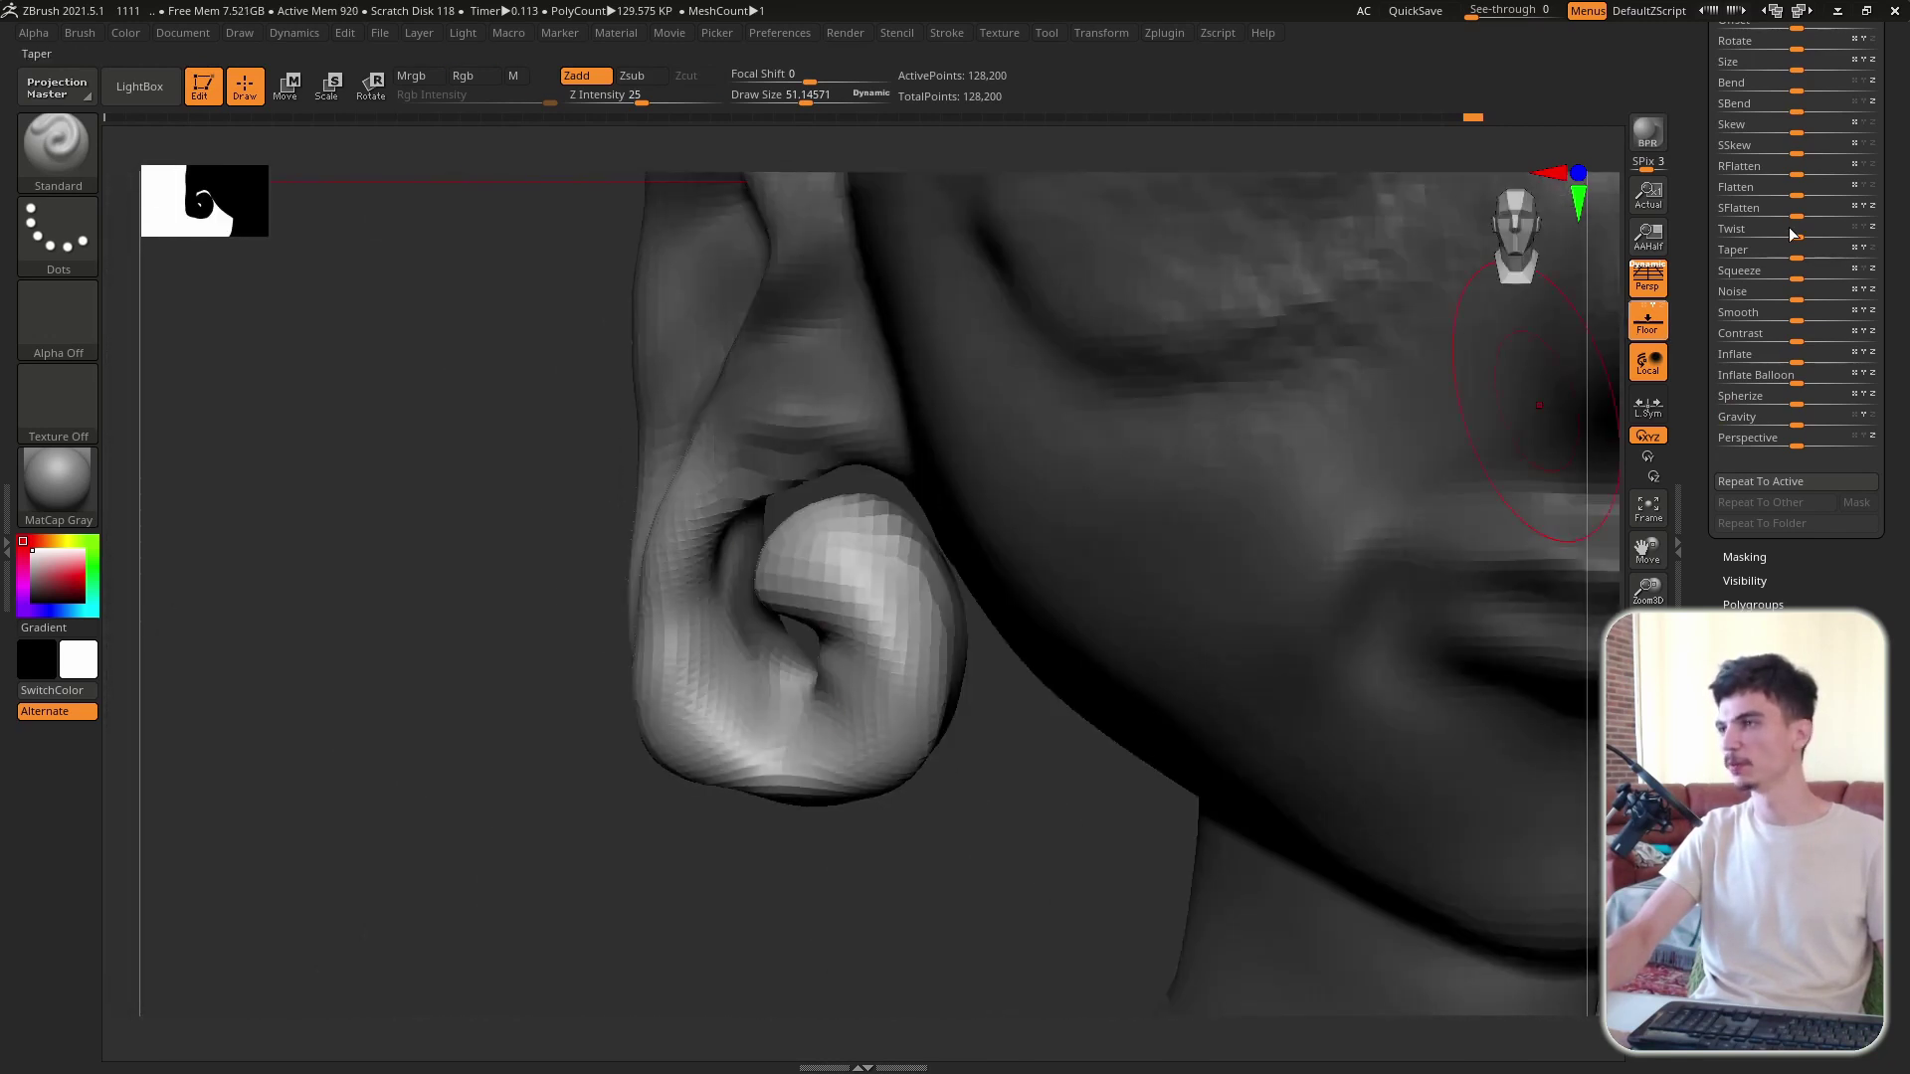
{"action": "left_click", "coordinate": [1796, 422]}
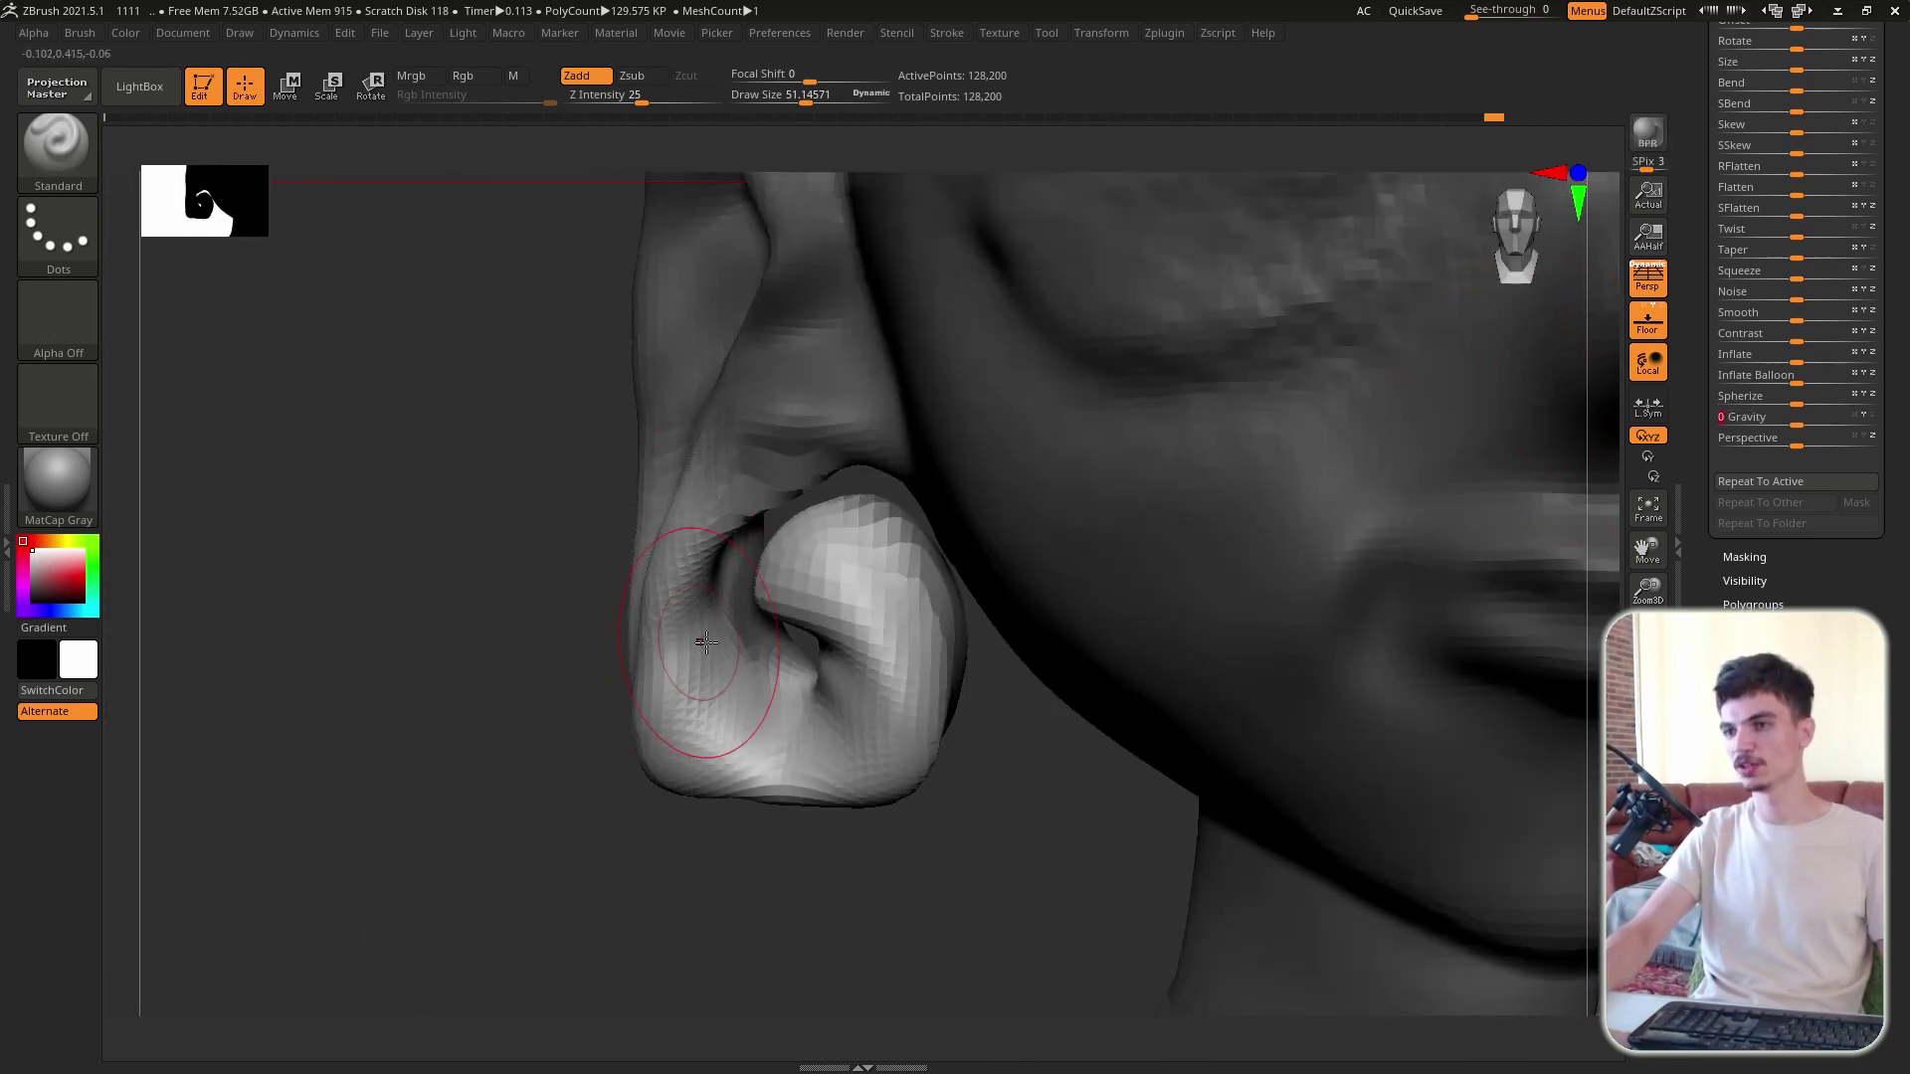
{"action": "mouse_move", "coordinate": [705, 642]}
{"action": "left_mouse_down"}
{"action": "mouse_move", "coordinate": [676, 557]}
{"action": "mouse_move", "coordinate": [726, 597]}
{"action": "left_mouse_up"}
{"action": "left_click", "coordinate": [1514, 239]}
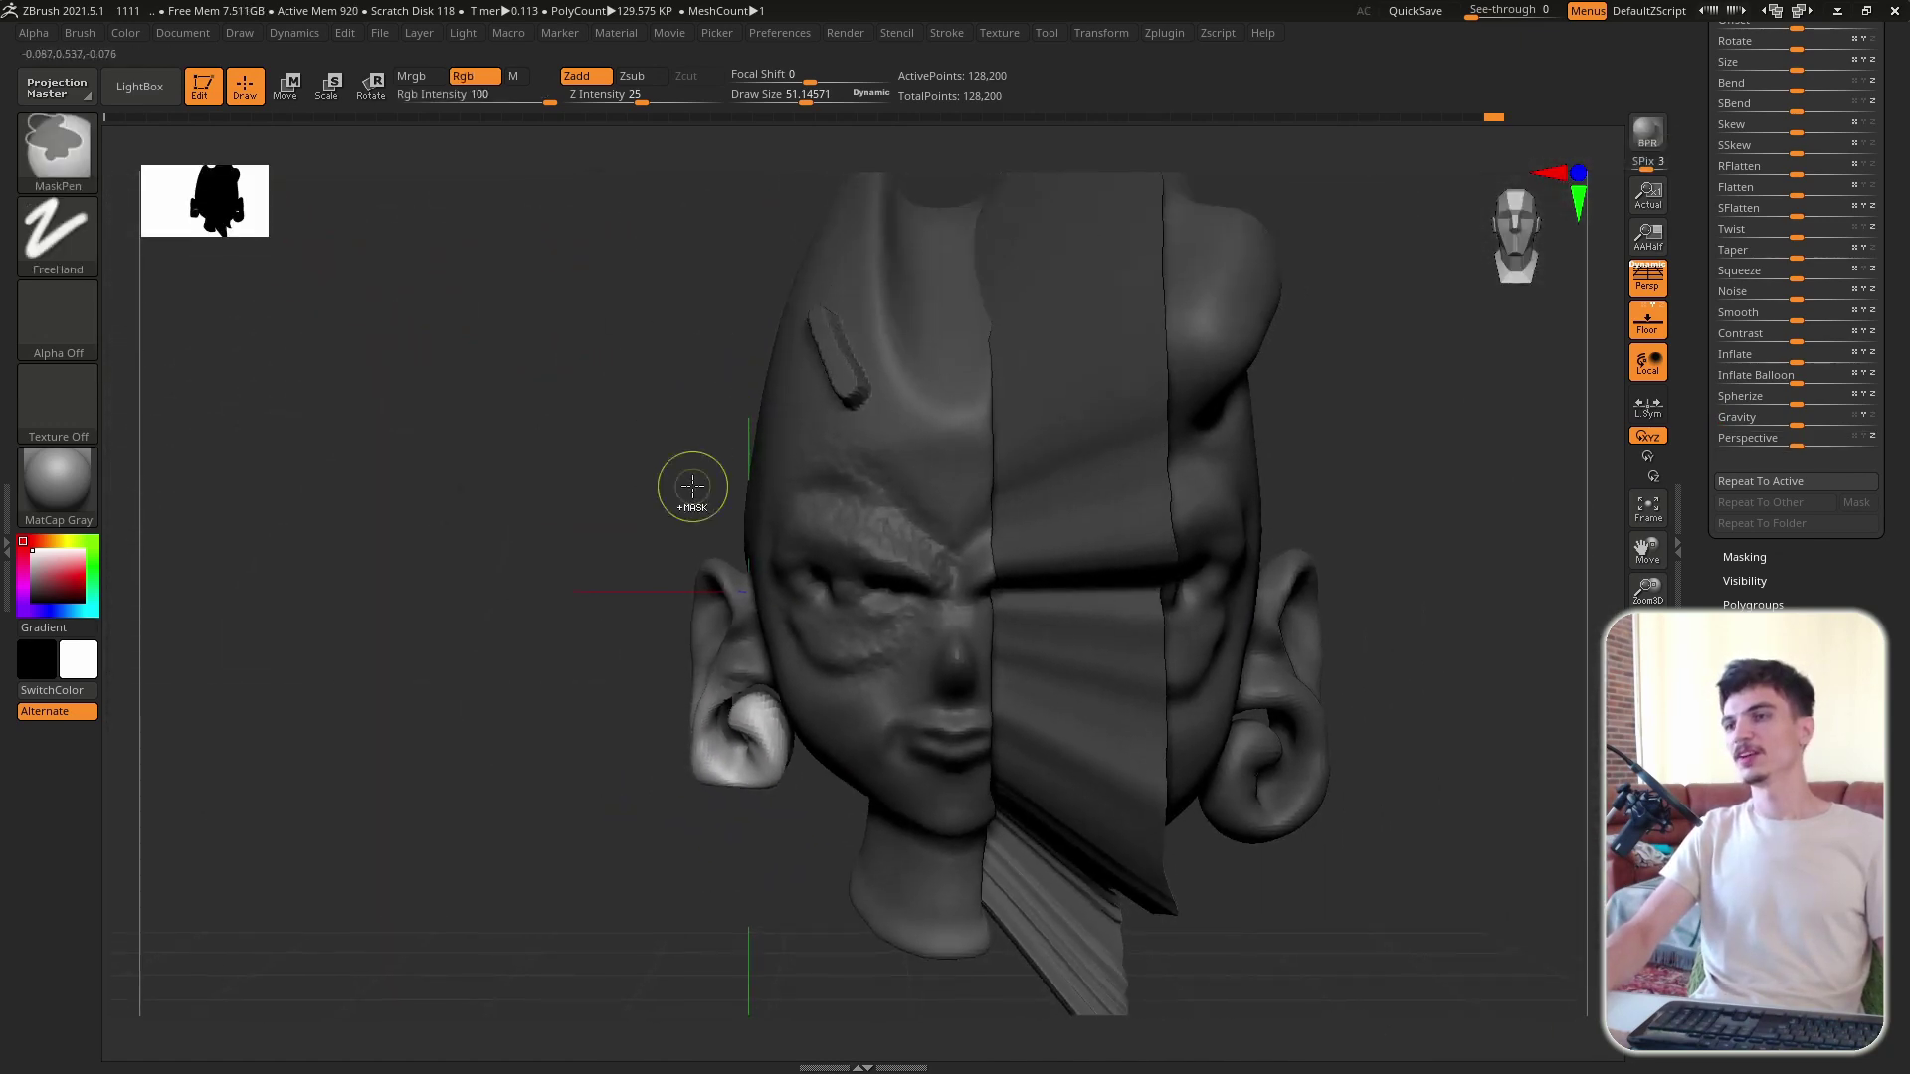
Step: Apply Perspective at 100, then about 95, checking the tapering cone from front and side
{"action": "left_click_drag", "start_coordinate": [692, 486], "coordinate": [756, 498]}
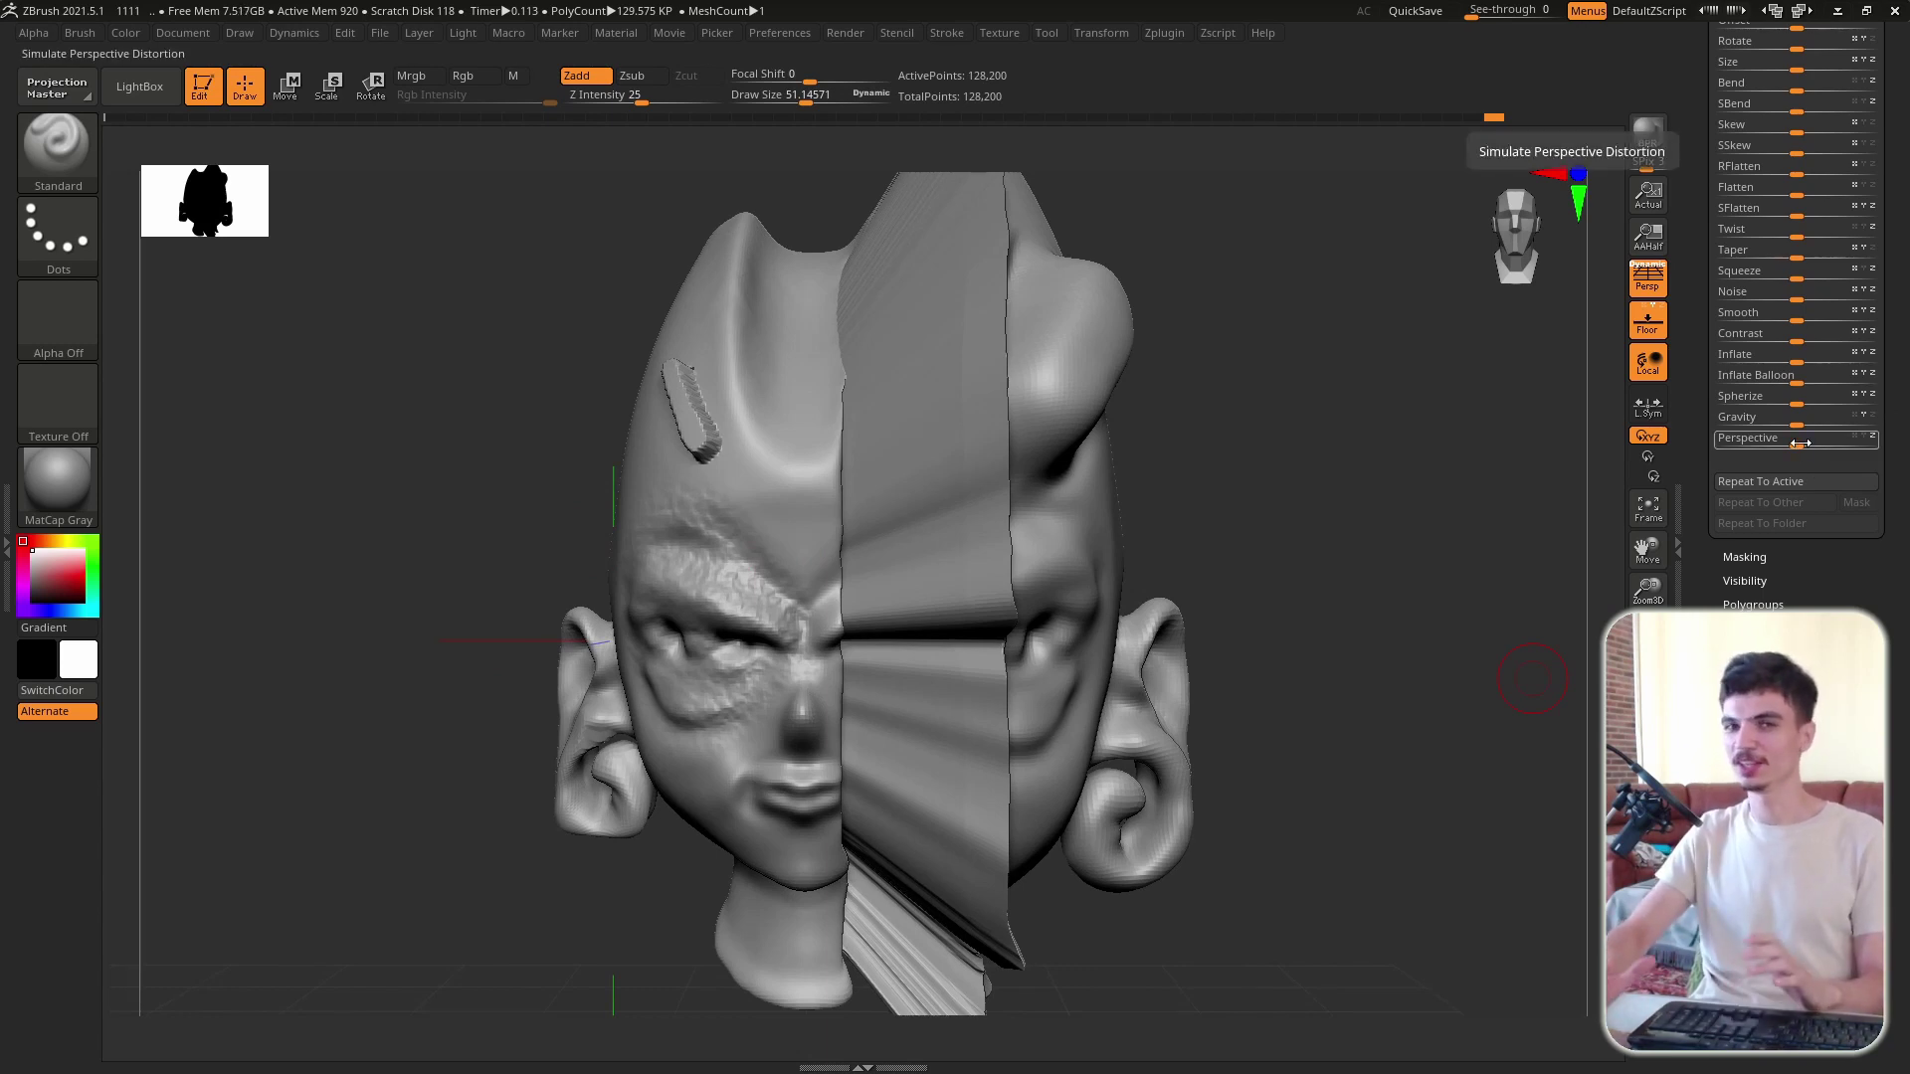
{"action": "left_click_drag", "start_coordinate": [1800, 443], "coordinate": [1896, 441]}
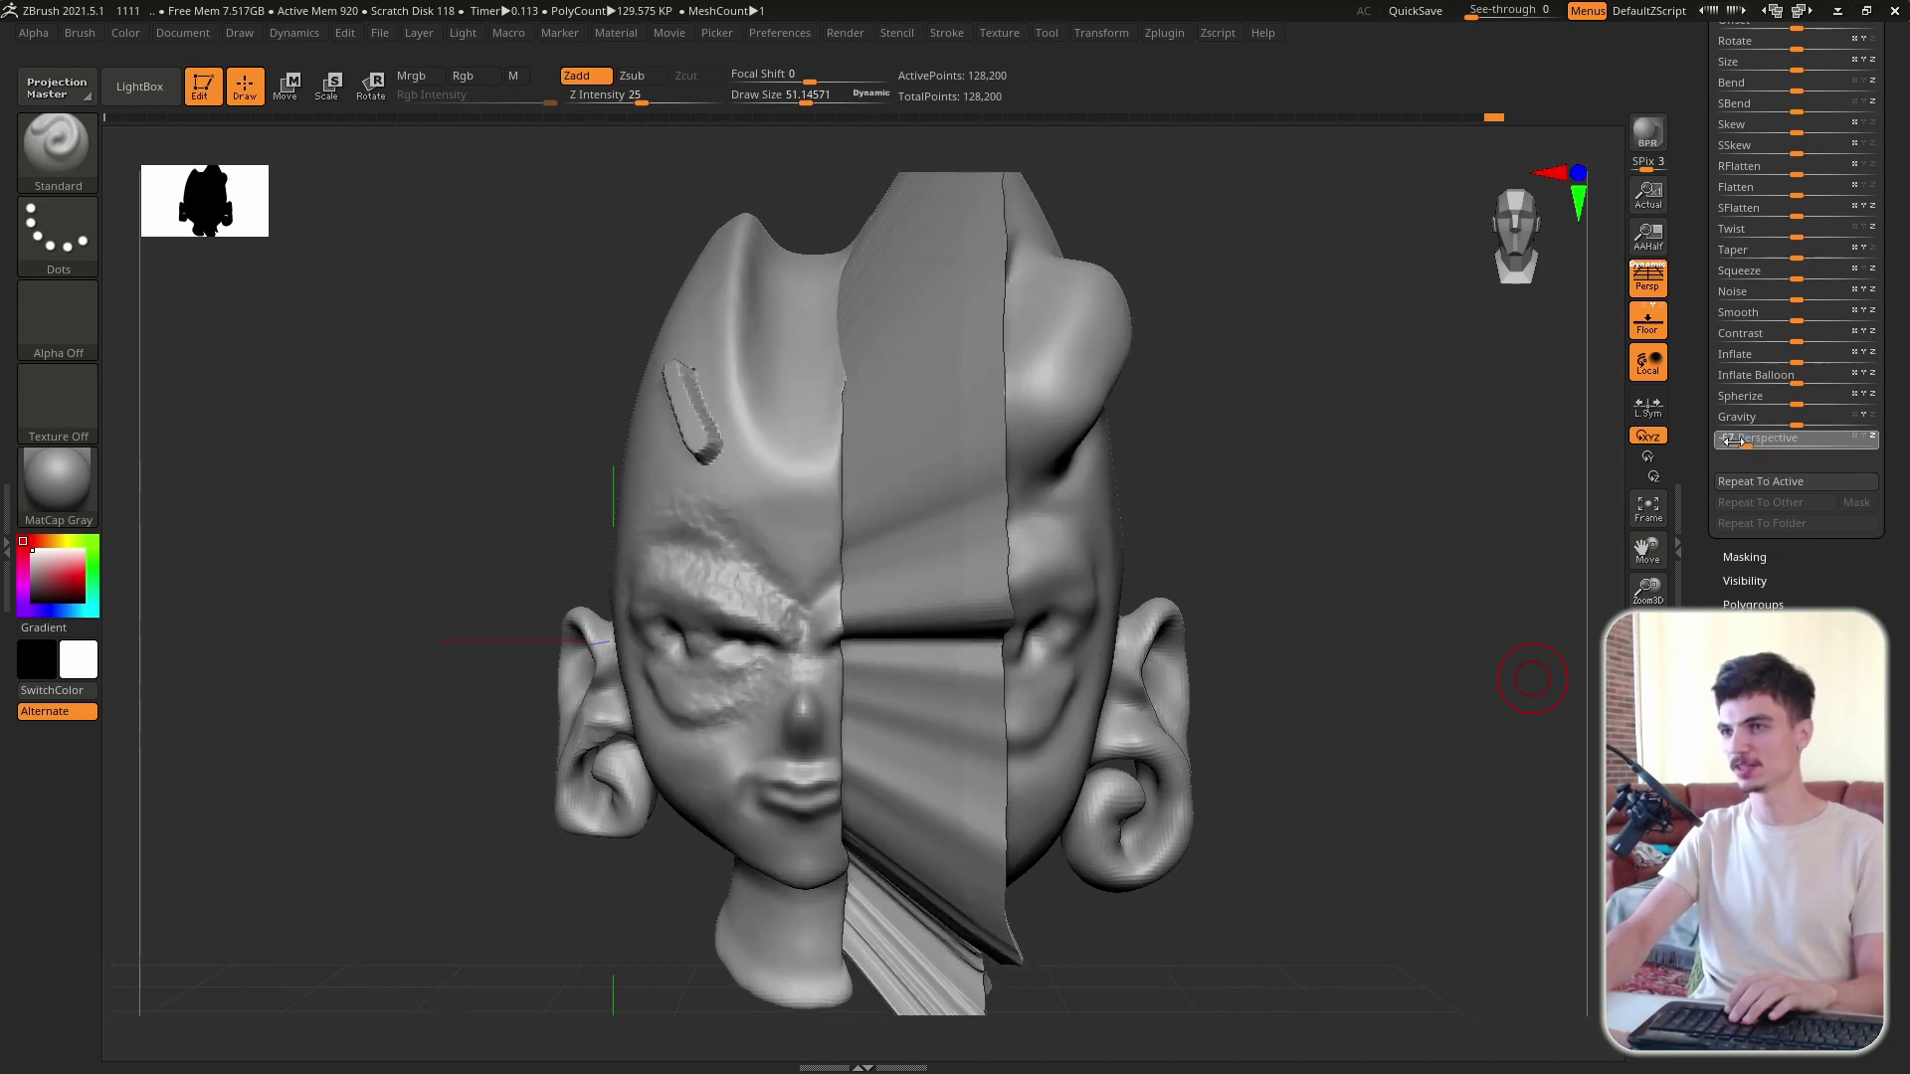
{"action": "left_click_drag", "start_coordinate": [1443, 447], "coordinate": [878, 462]}
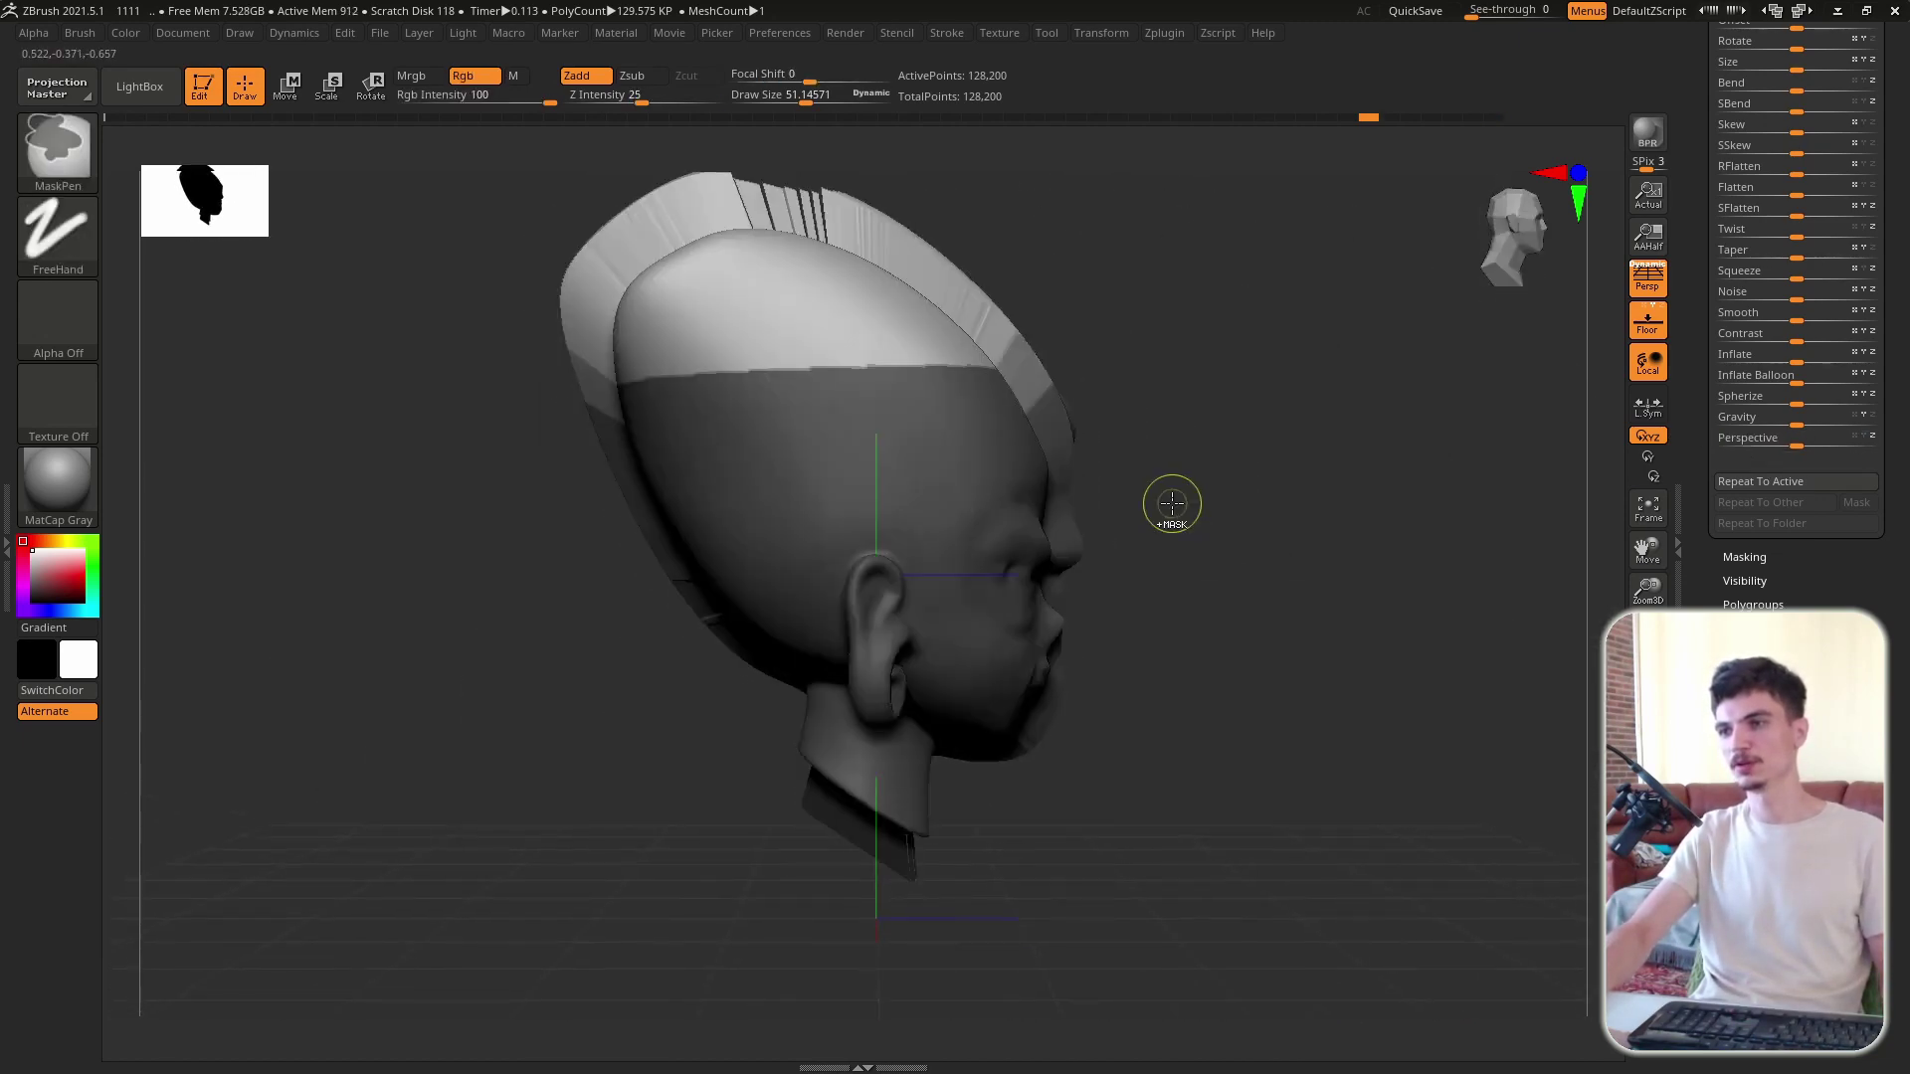
{"action": "left_click_drag", "start_coordinate": [1172, 503], "coordinate": [1043, 550]}
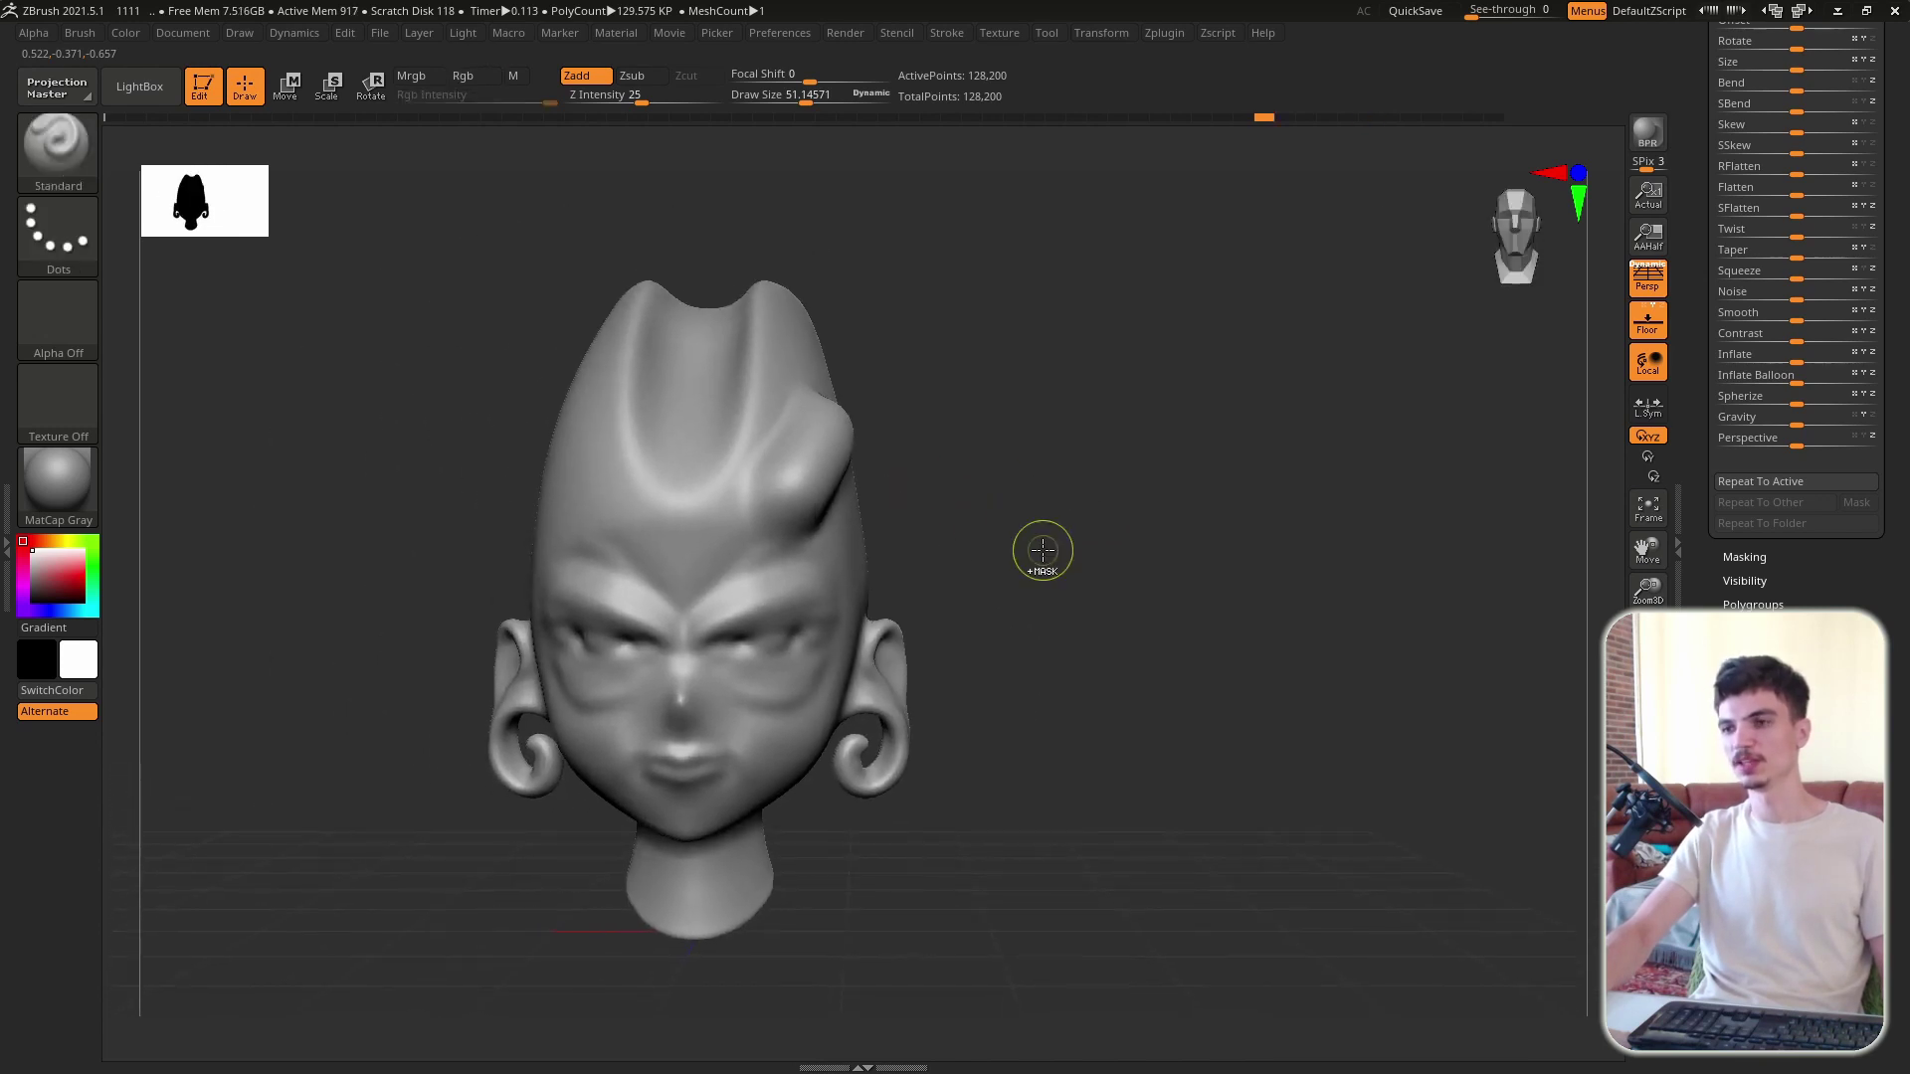
{"action": "left_click_drag", "start_coordinate": [1797, 445], "coordinate": [1864, 442]}
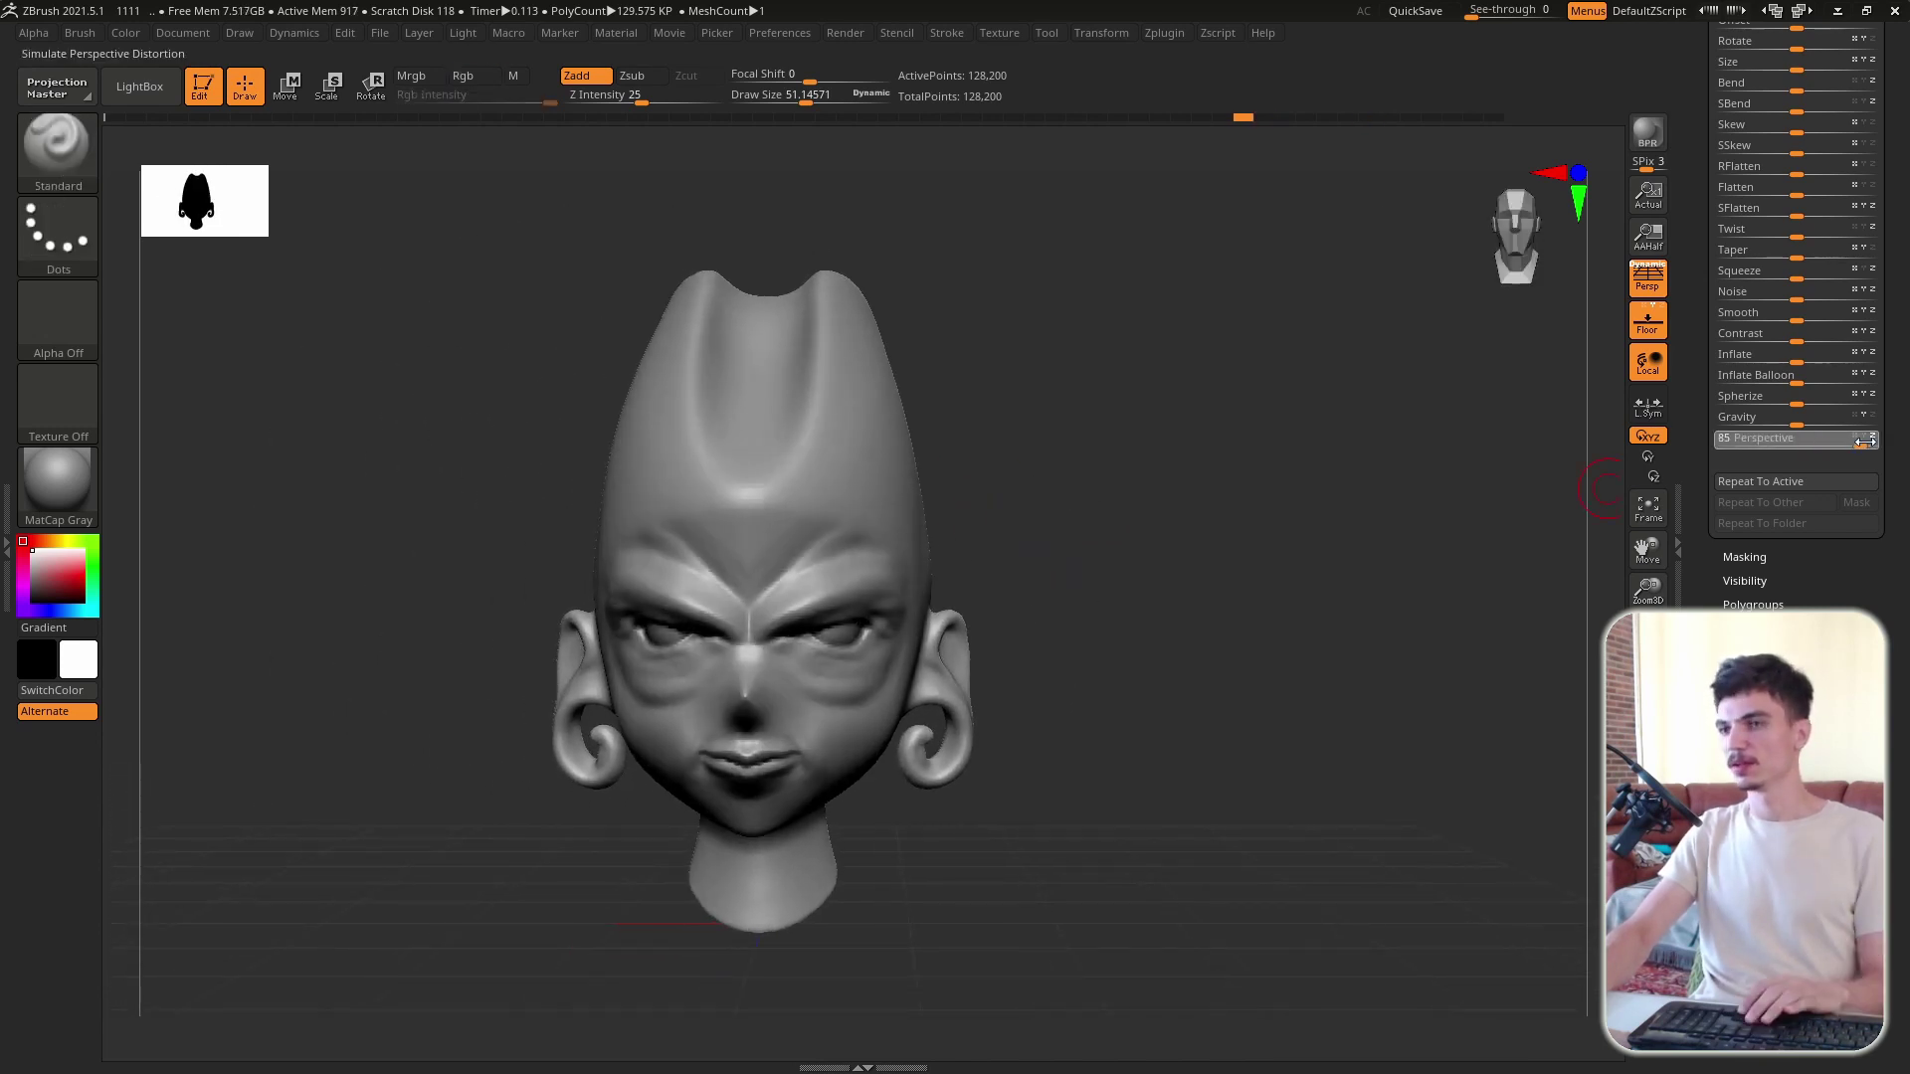
{"action": "left_click_drag", "start_coordinate": [1035, 631], "coordinate": [1142, 649]}
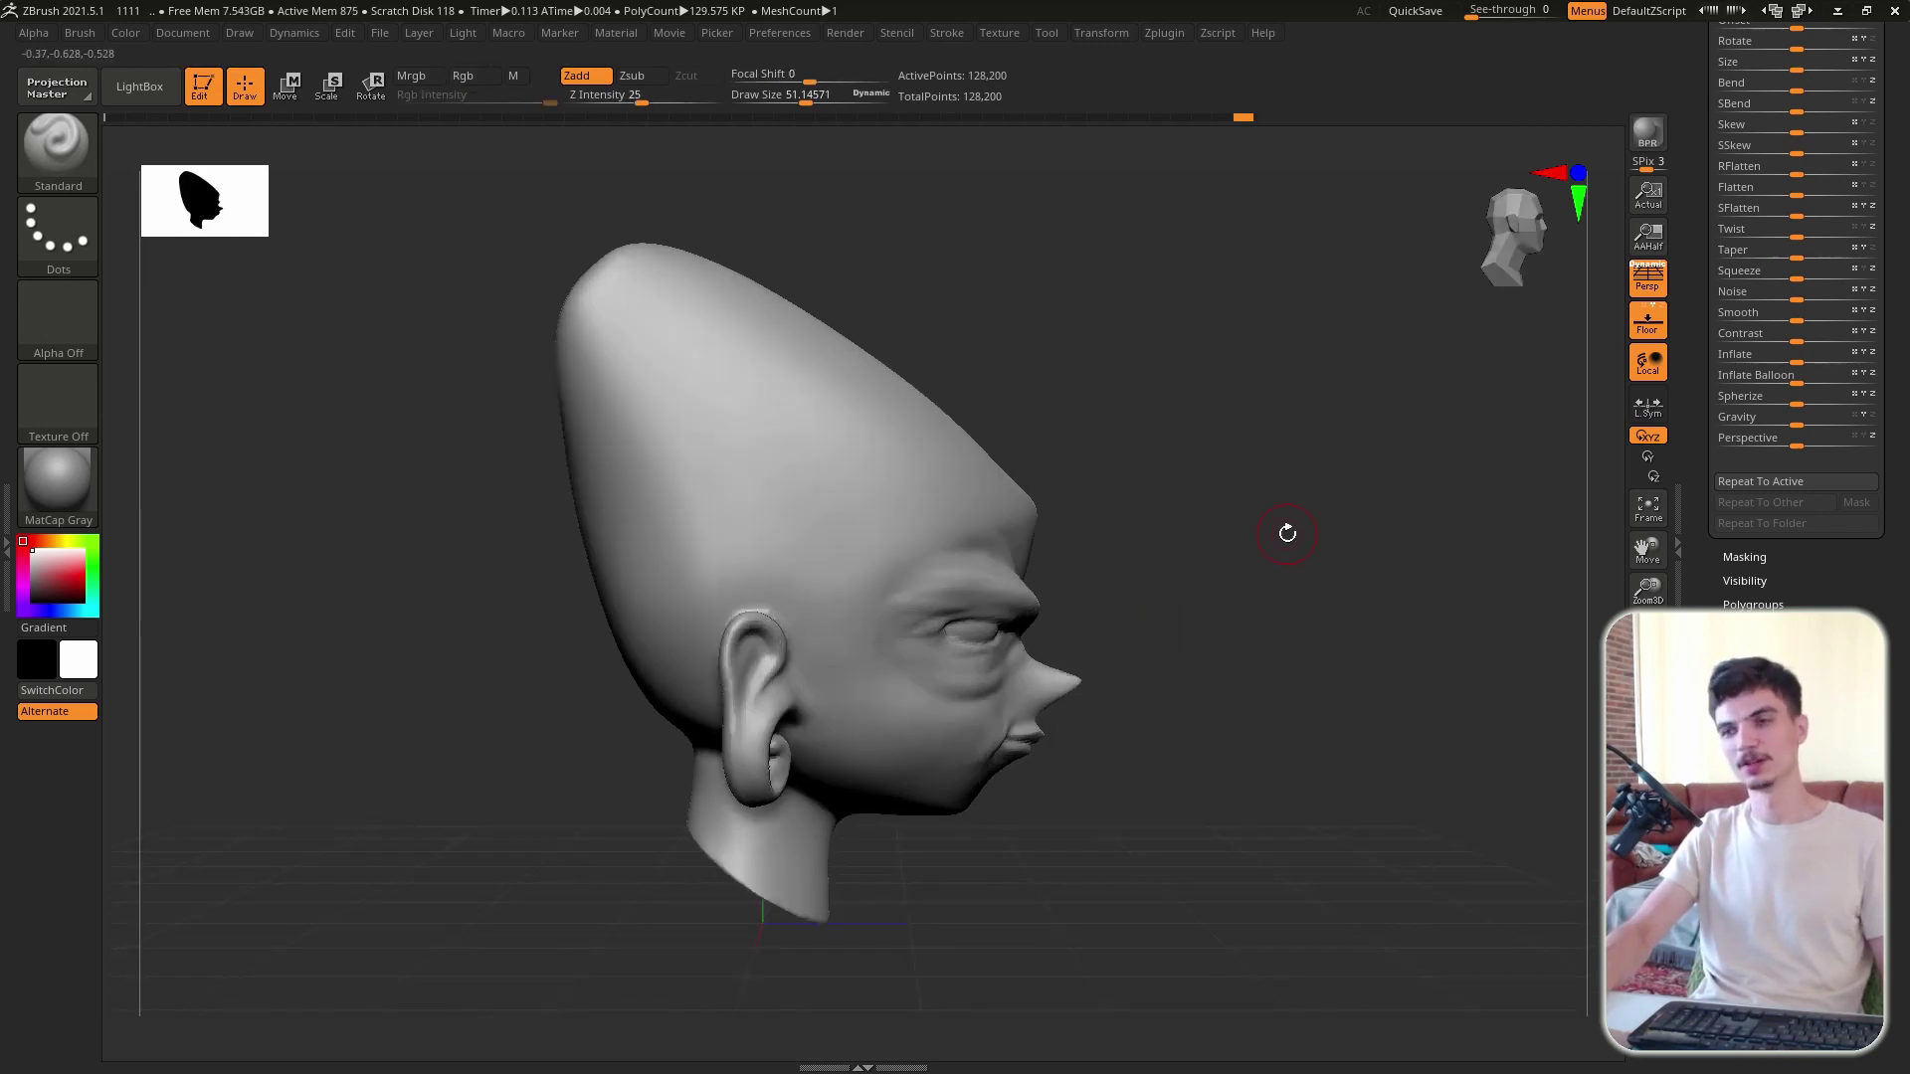
{"action": "mouse_move", "coordinate": [1288, 534]}
{"action": "left_mouse_down"}
{"action": "mouse_move", "coordinate": [1161, 519]}
{"action": "mouse_move", "coordinate": [1174, 639]}
{"action": "left_mouse_up"}
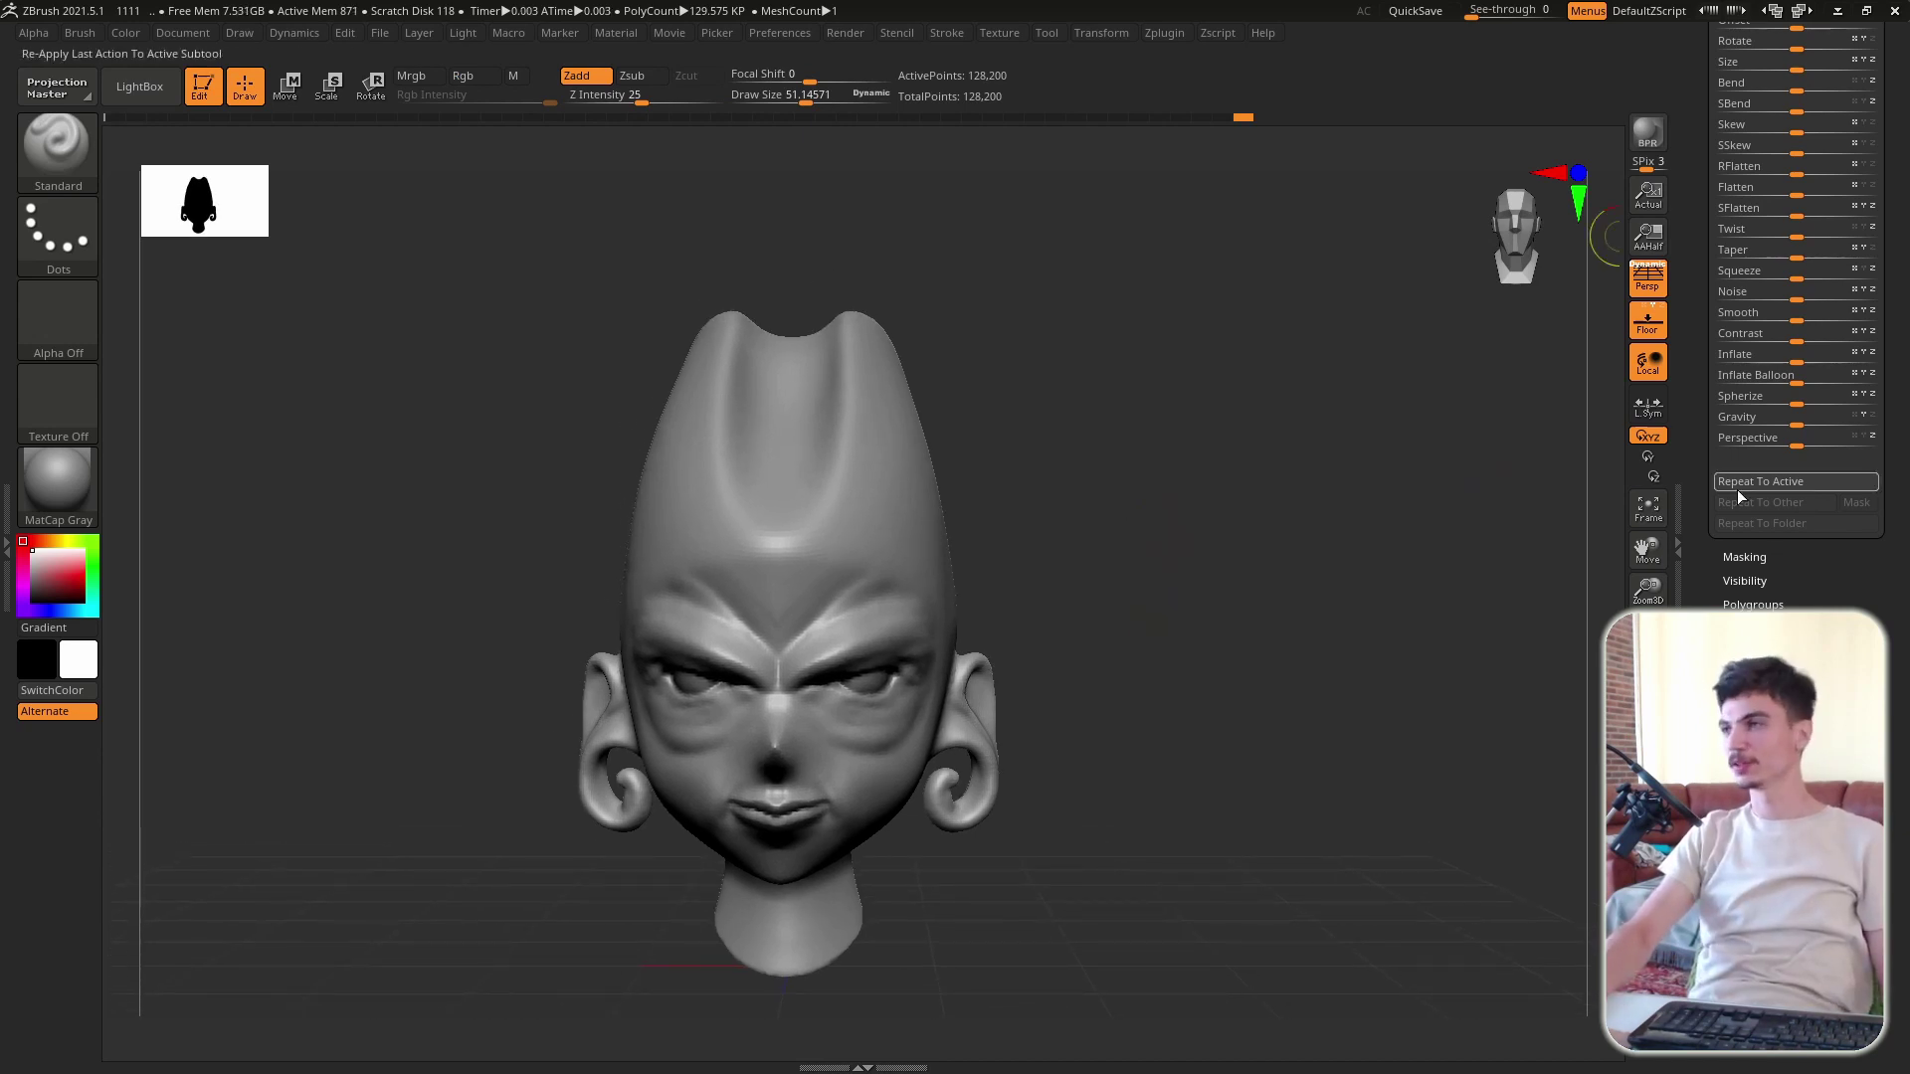
Step: Set Perspective to 100 and repeat it four times, stretching the face forward, viewed in profile
{"action": "left_click_drag", "start_coordinate": [1811, 440], "coordinate": [1903, 435]}
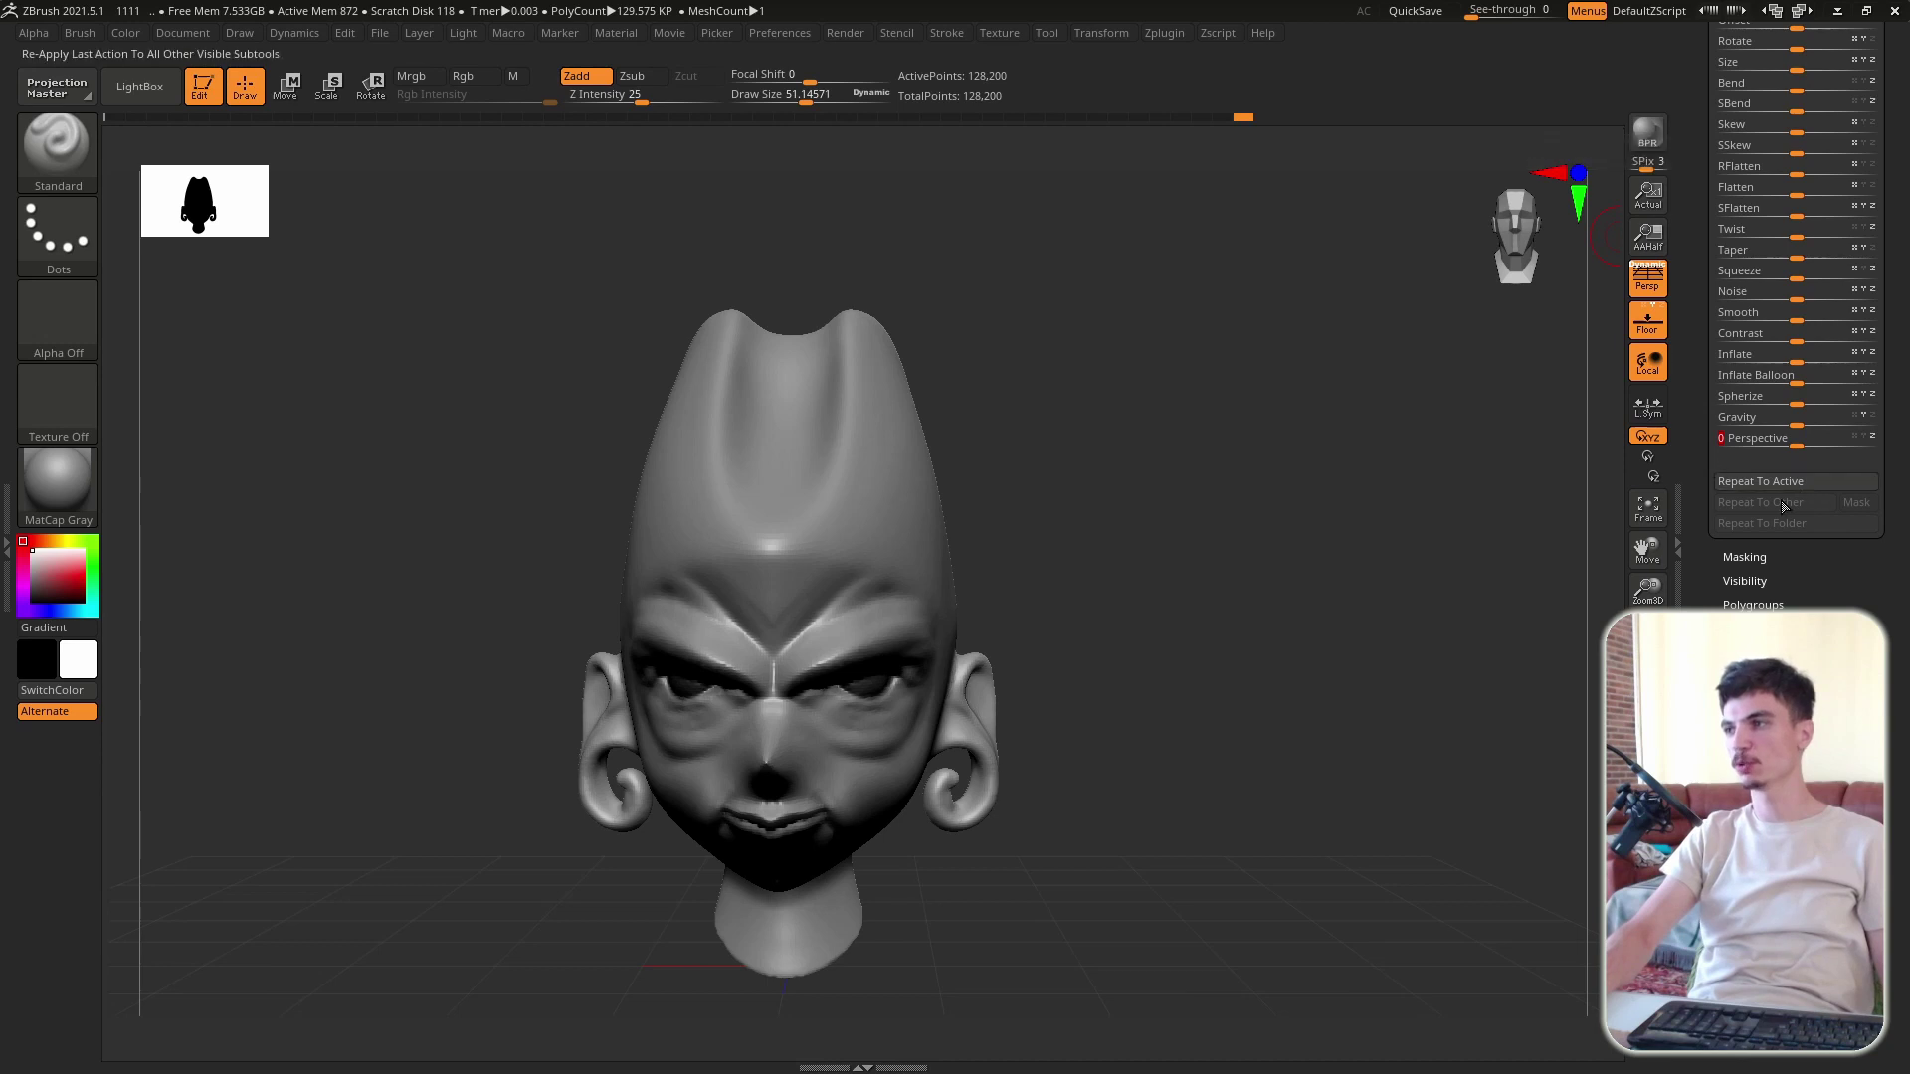
{"action": "left_click", "coordinate": [1815, 487]}
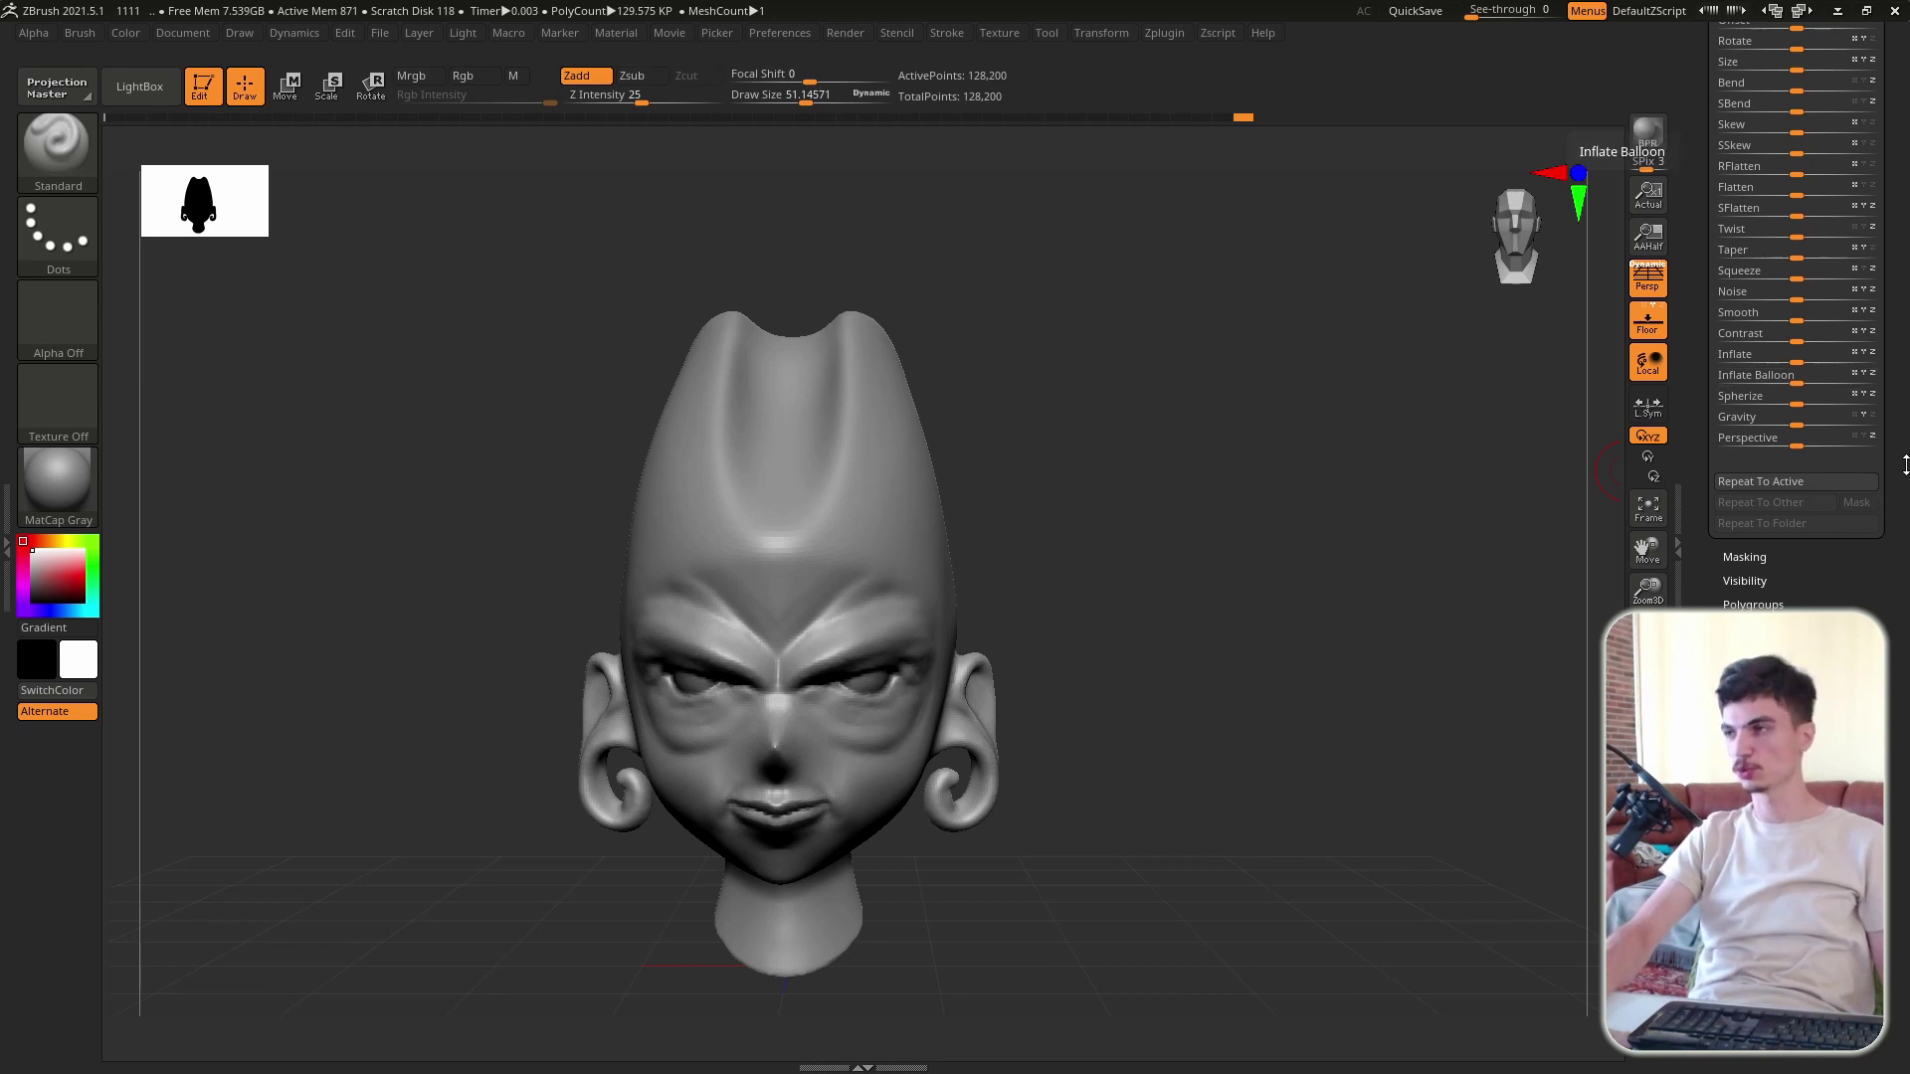
{"action": "left_click", "coordinate": [1825, 487]}
{"action": "left_click", "coordinate": [1825, 488]}
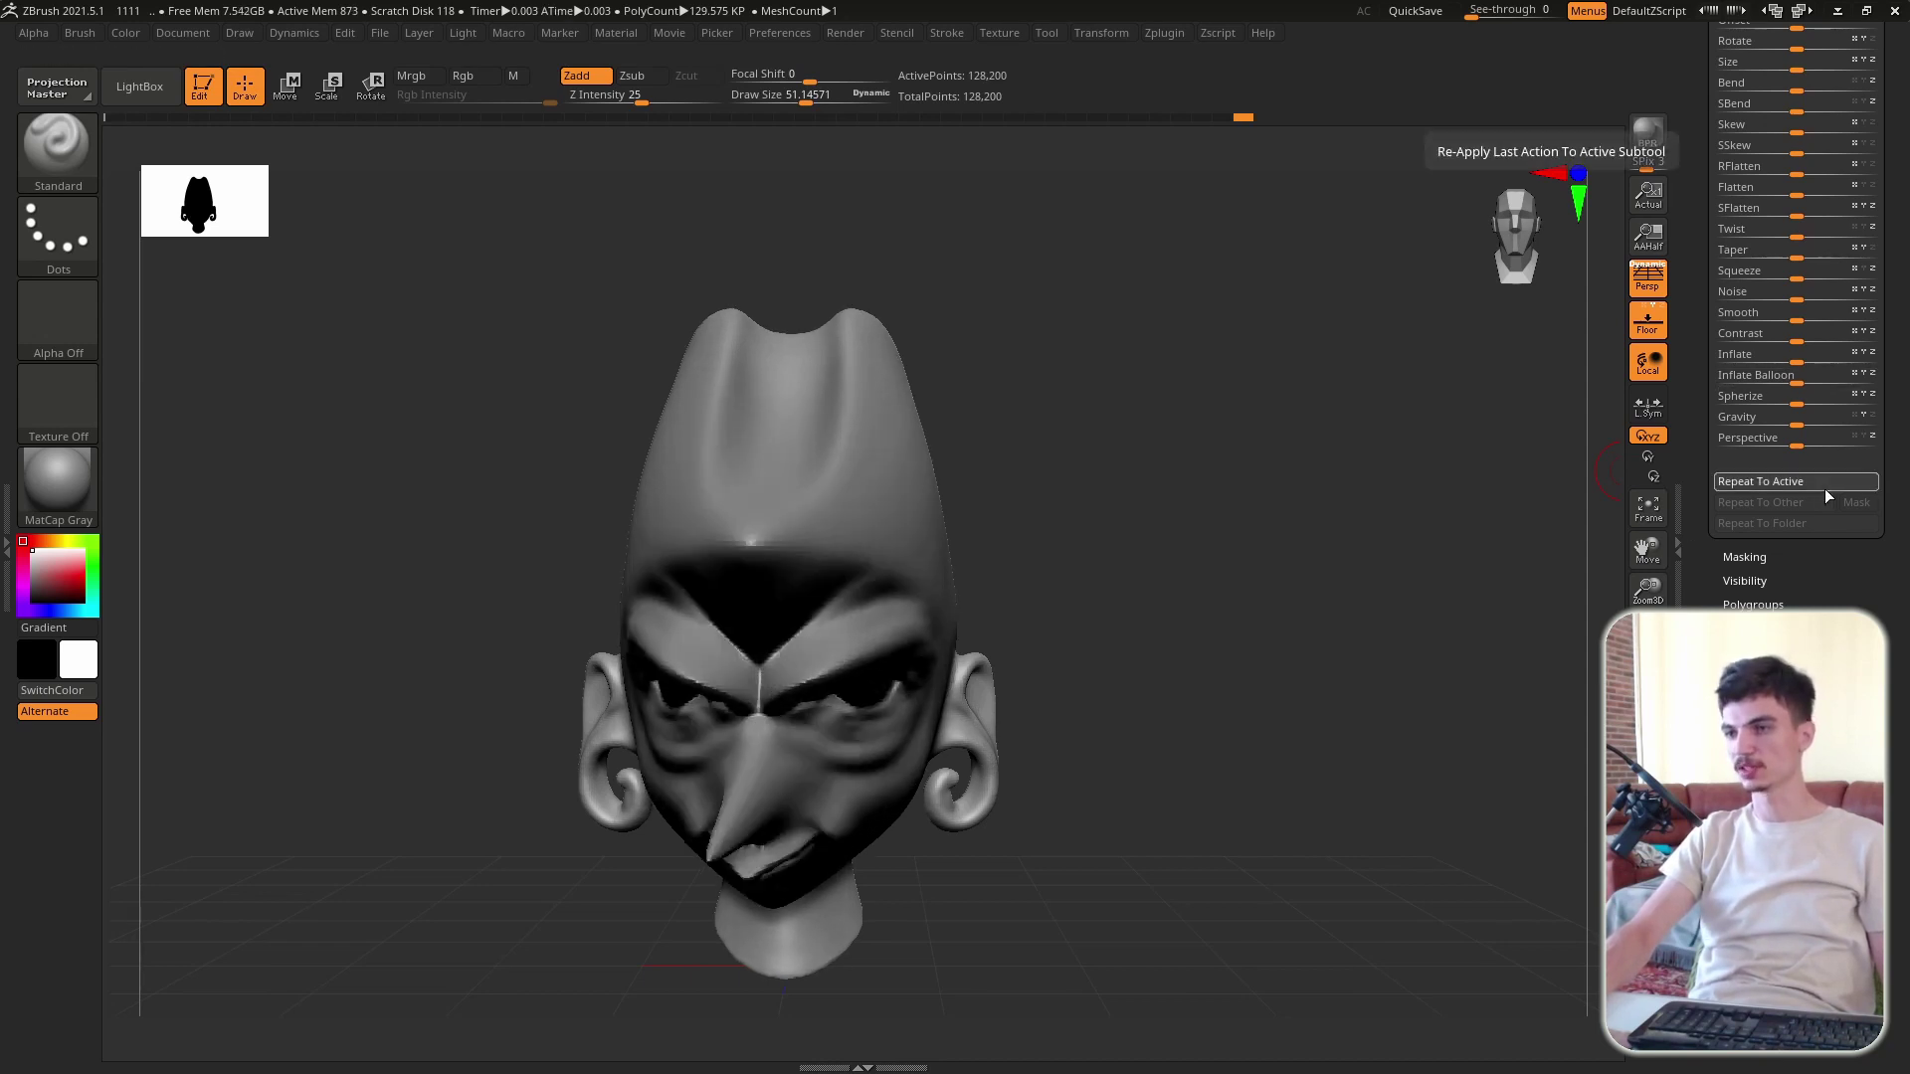
{"action": "left_click", "coordinate": [1824, 487]}
{"action": "left_click_drag", "start_coordinate": [1104, 550], "coordinate": [1229, 619], "text": "shift"}
{"action": "scroll", "coordinate": [1283, 537], "scroll_direction": "down", "scroll_amount": 3}
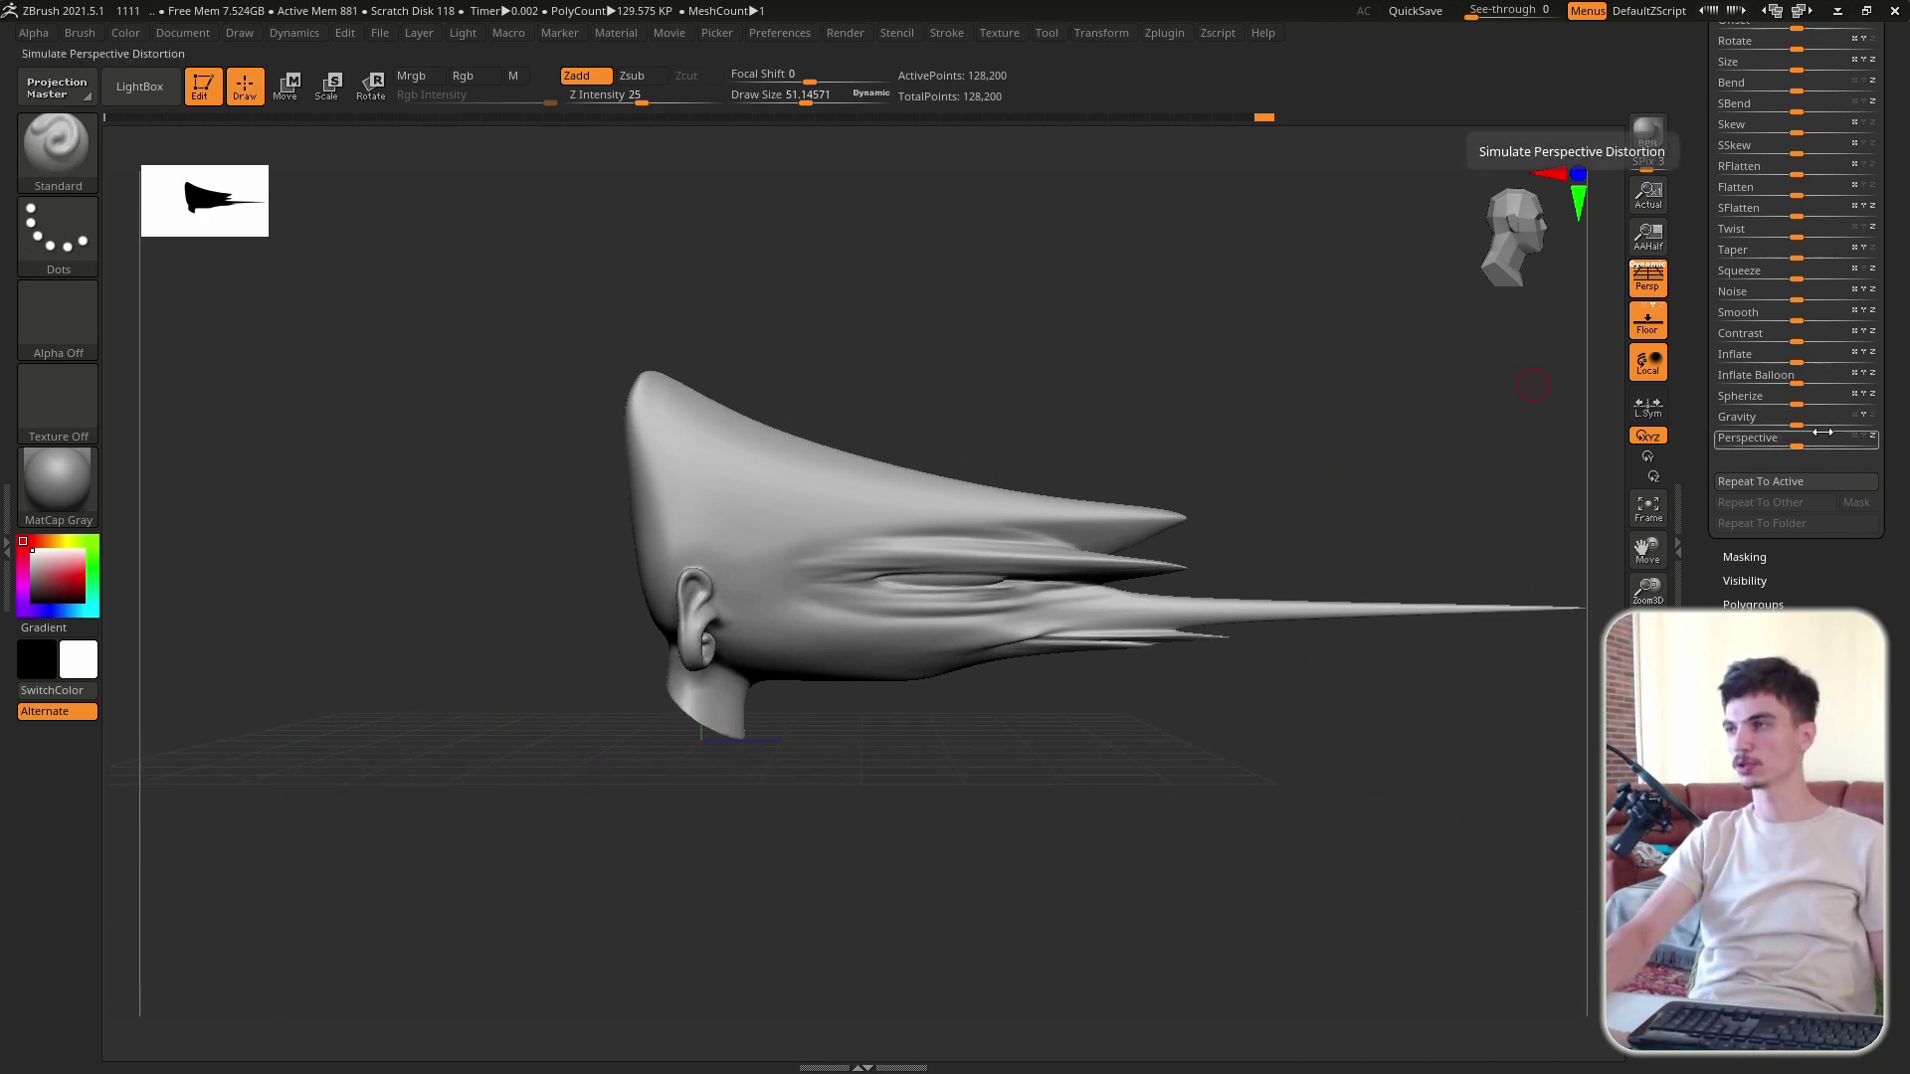
{"action": "left_click_drag", "start_coordinate": [1794, 437], "coordinate": [1855, 447]}
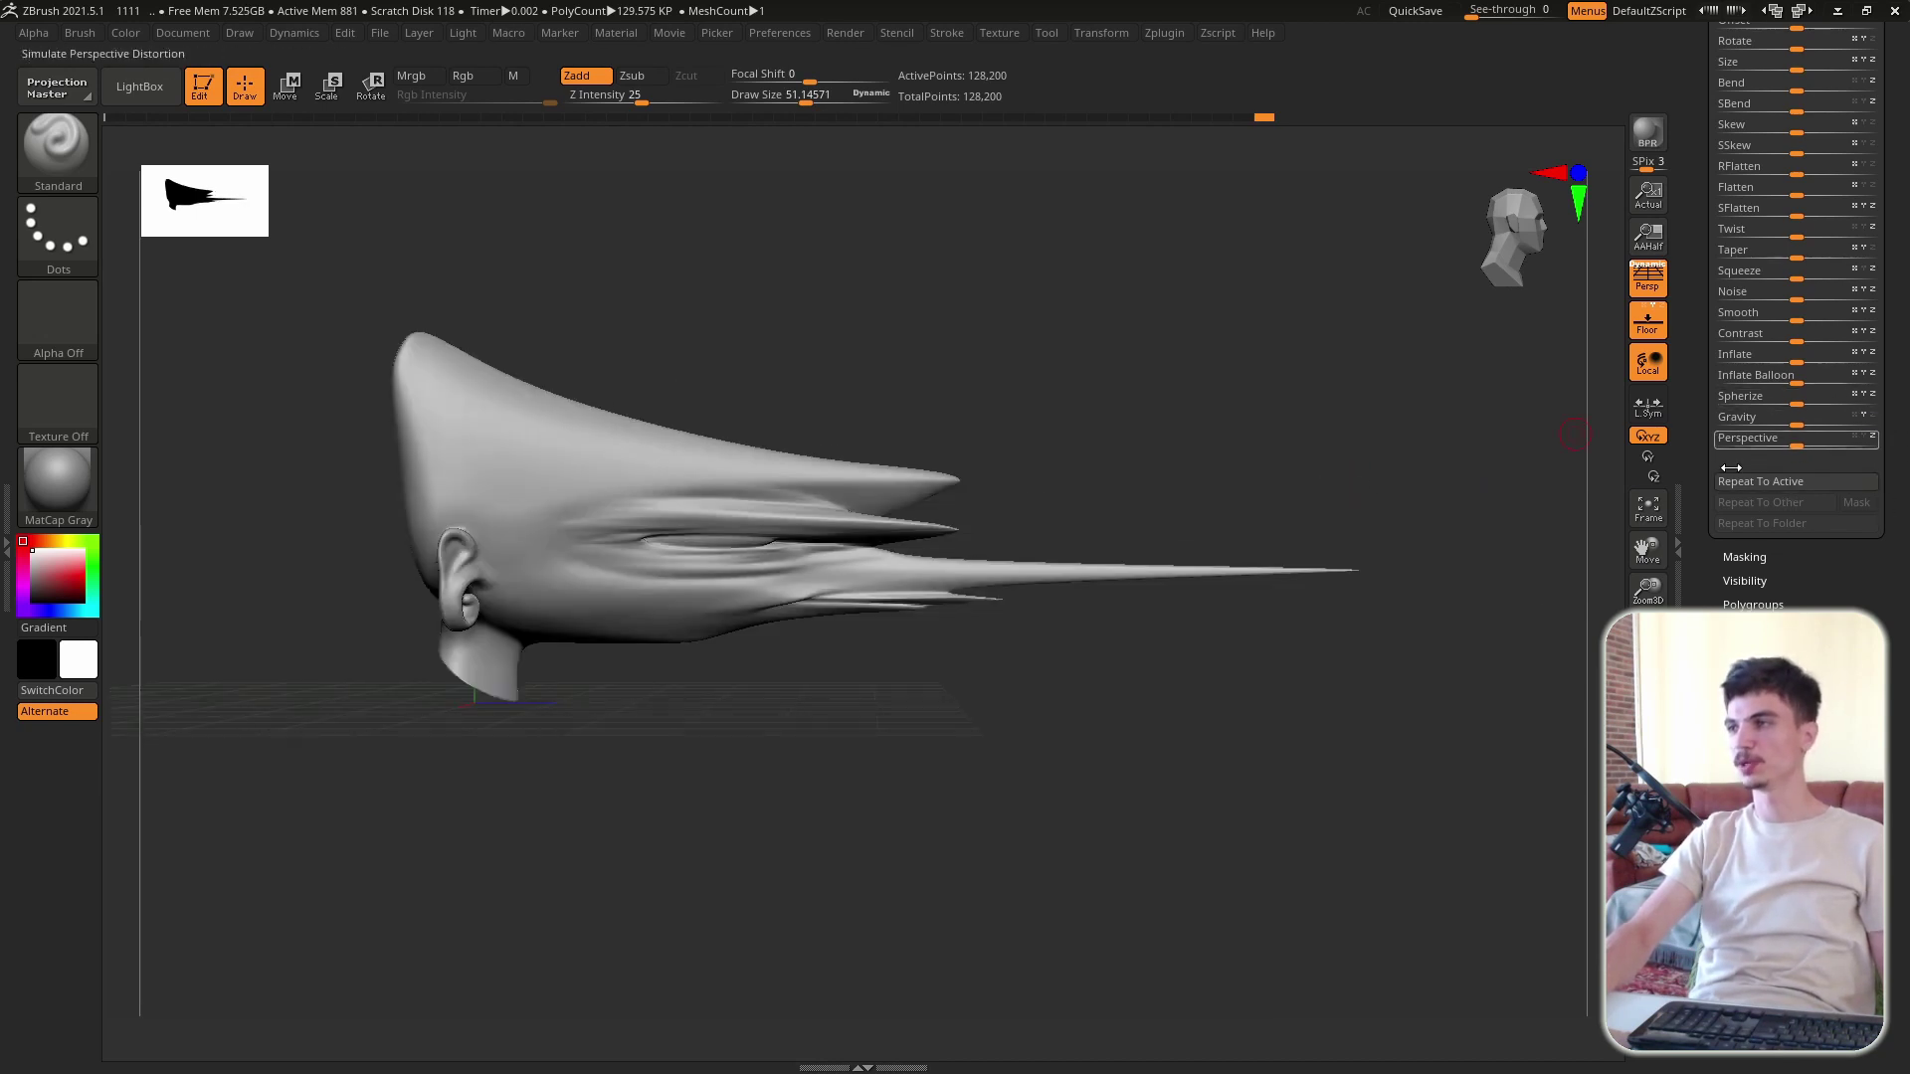
{"action": "left_click_drag", "start_coordinate": [1857, 450], "coordinate": [1831, 397]}
{"action": "left_click", "coordinate": [1830, 428]}
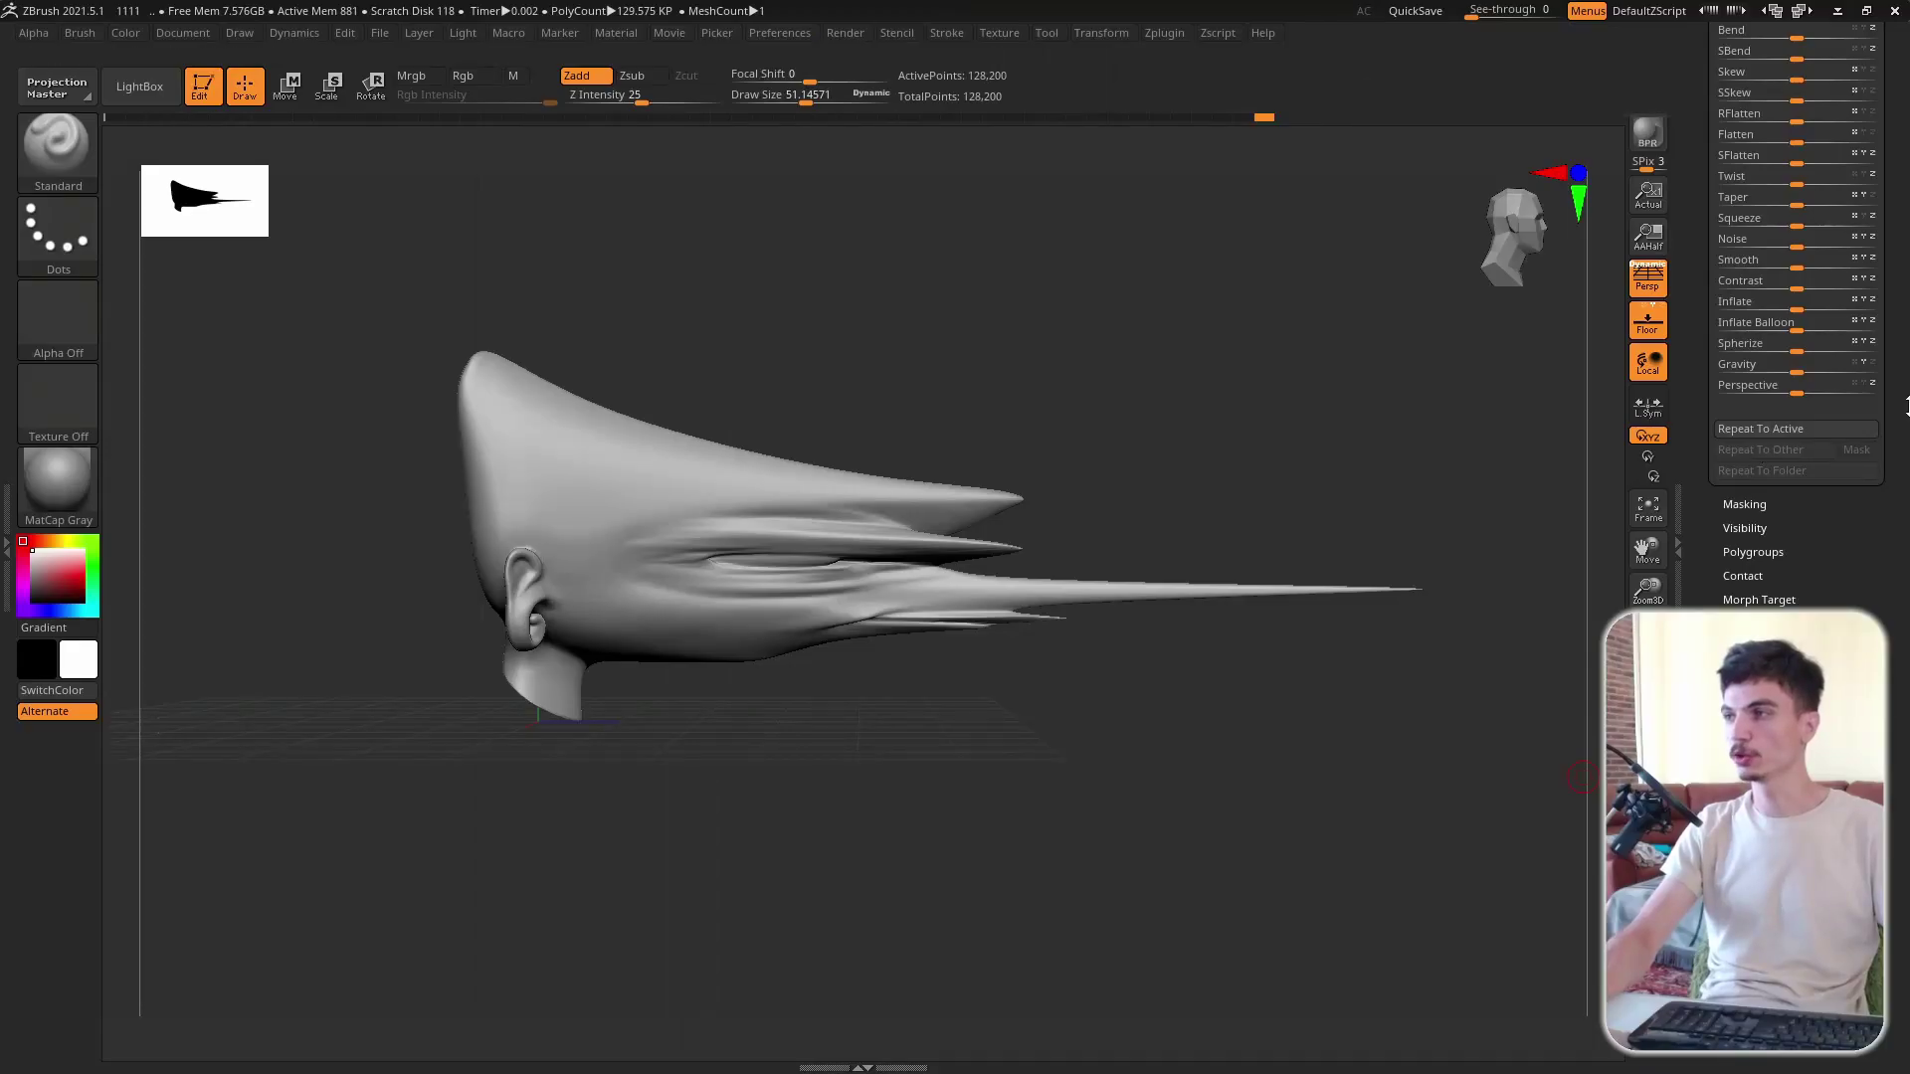
{"action": "scroll", "coordinate": [1906, 753], "scroll_direction": "up", "scroll_amount": 5}
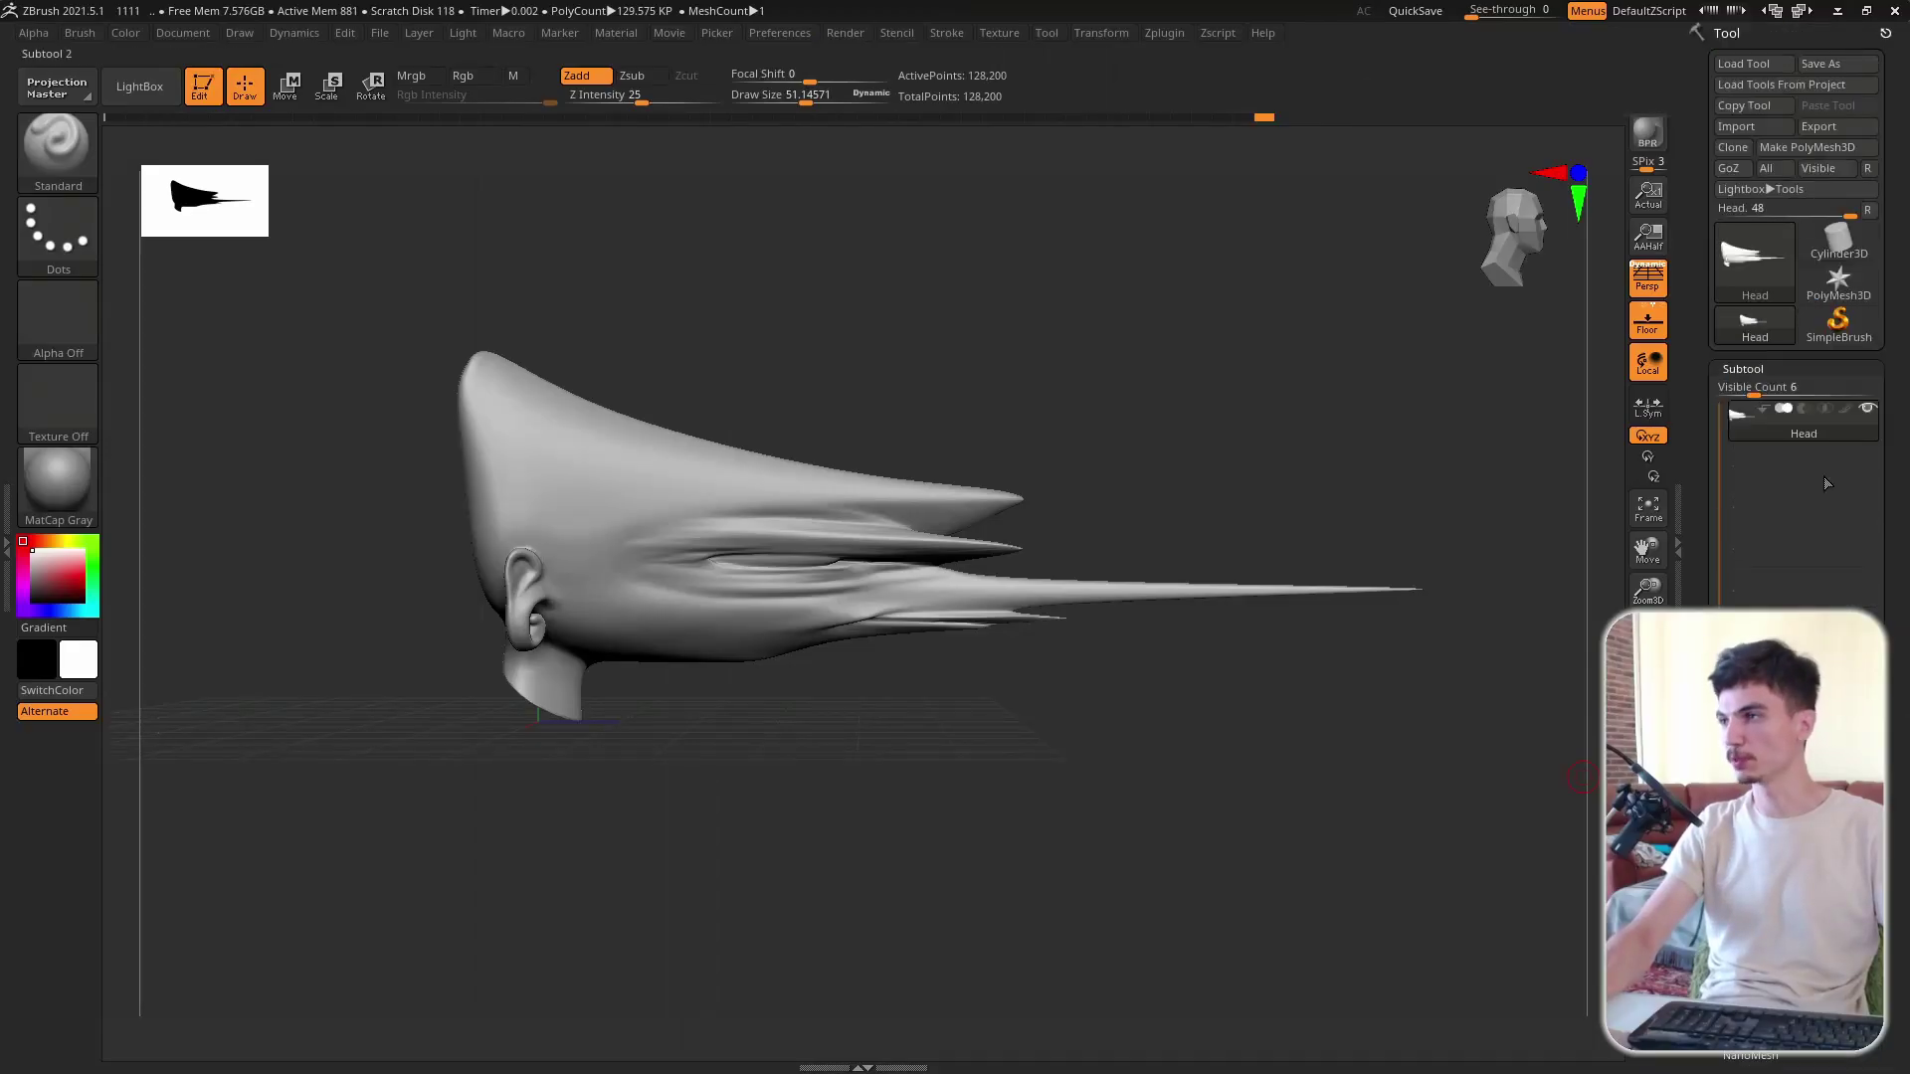
{"action": "scroll", "coordinate": [1905, 704], "scroll_direction": "down", "scroll_amount": 5}
{"action": "scroll", "coordinate": [1905, 705], "scroll_direction": "down", "scroll_amount": 5}
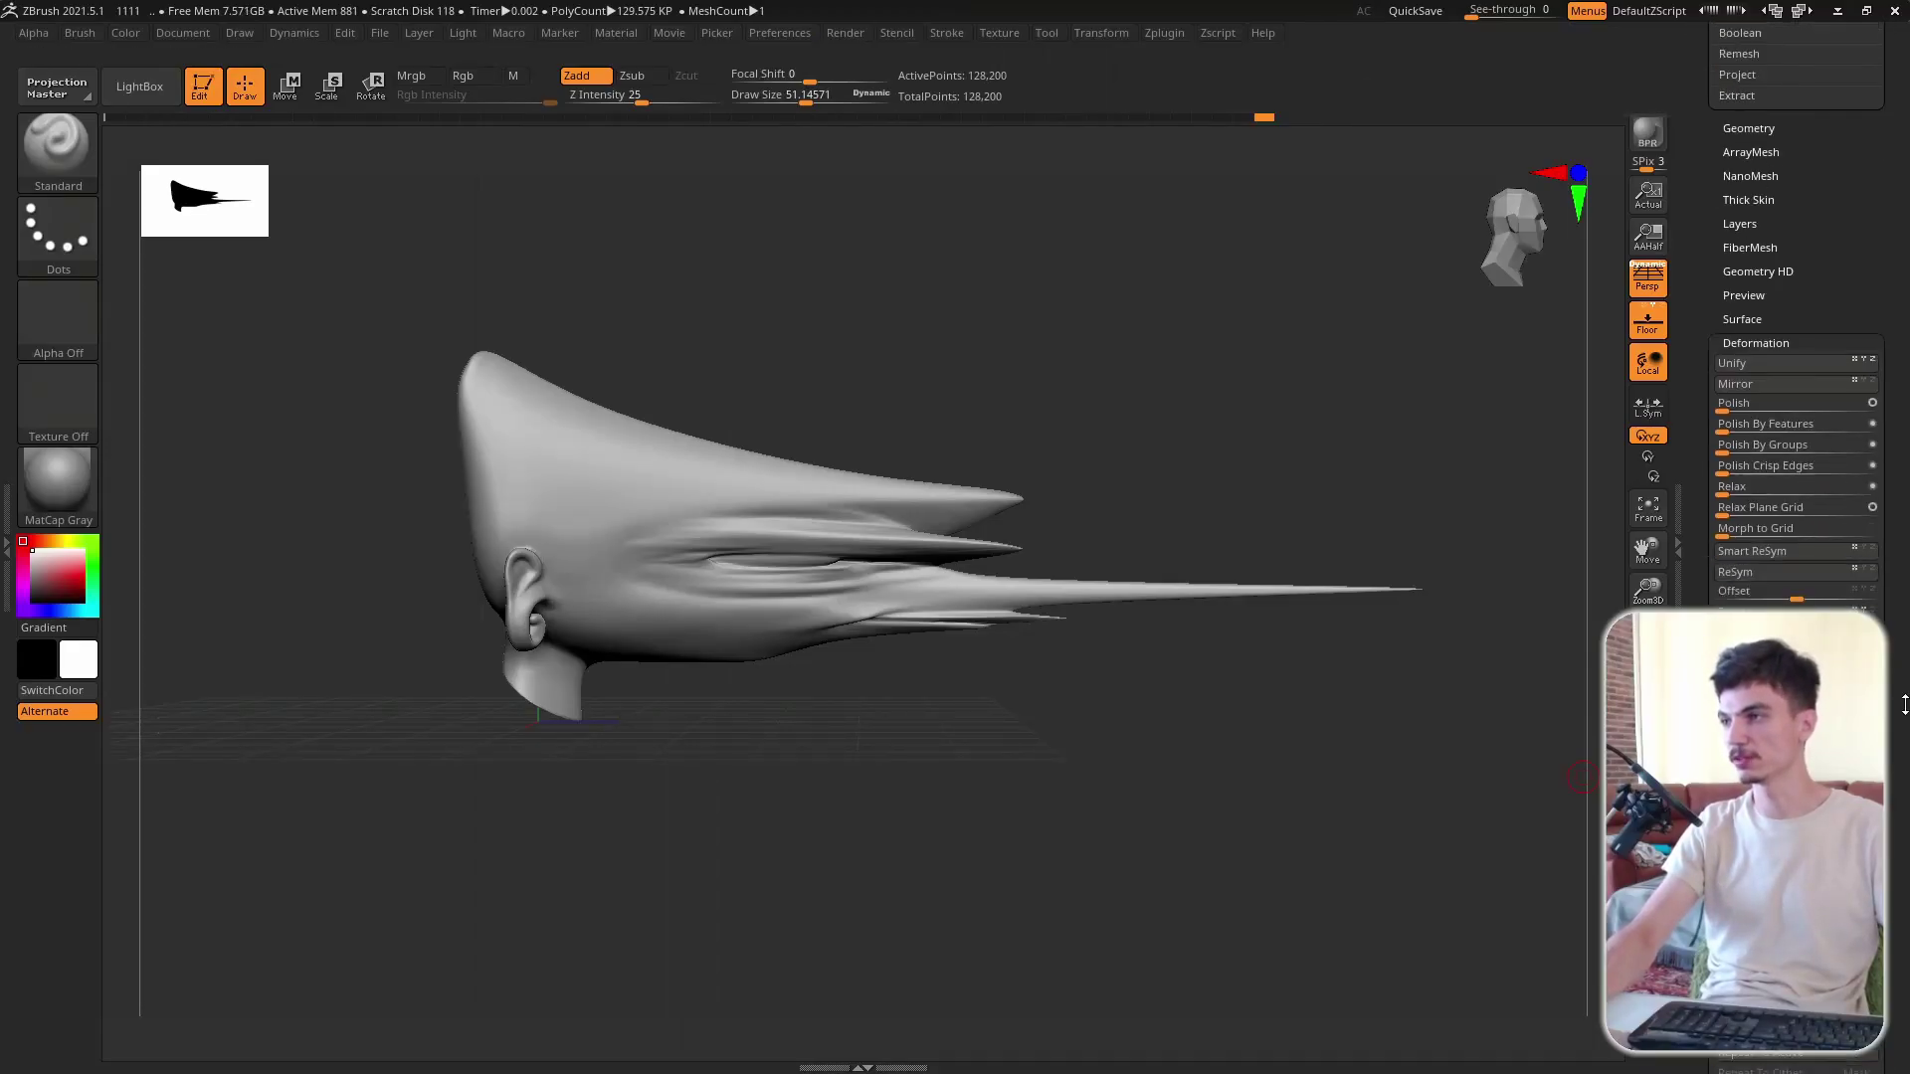
{"action": "scroll", "coordinate": [1905, 704], "scroll_direction": "down", "scroll_amount": 5}
{"action": "scroll", "coordinate": [1905, 705], "scroll_direction": "down", "scroll_amount": 2}
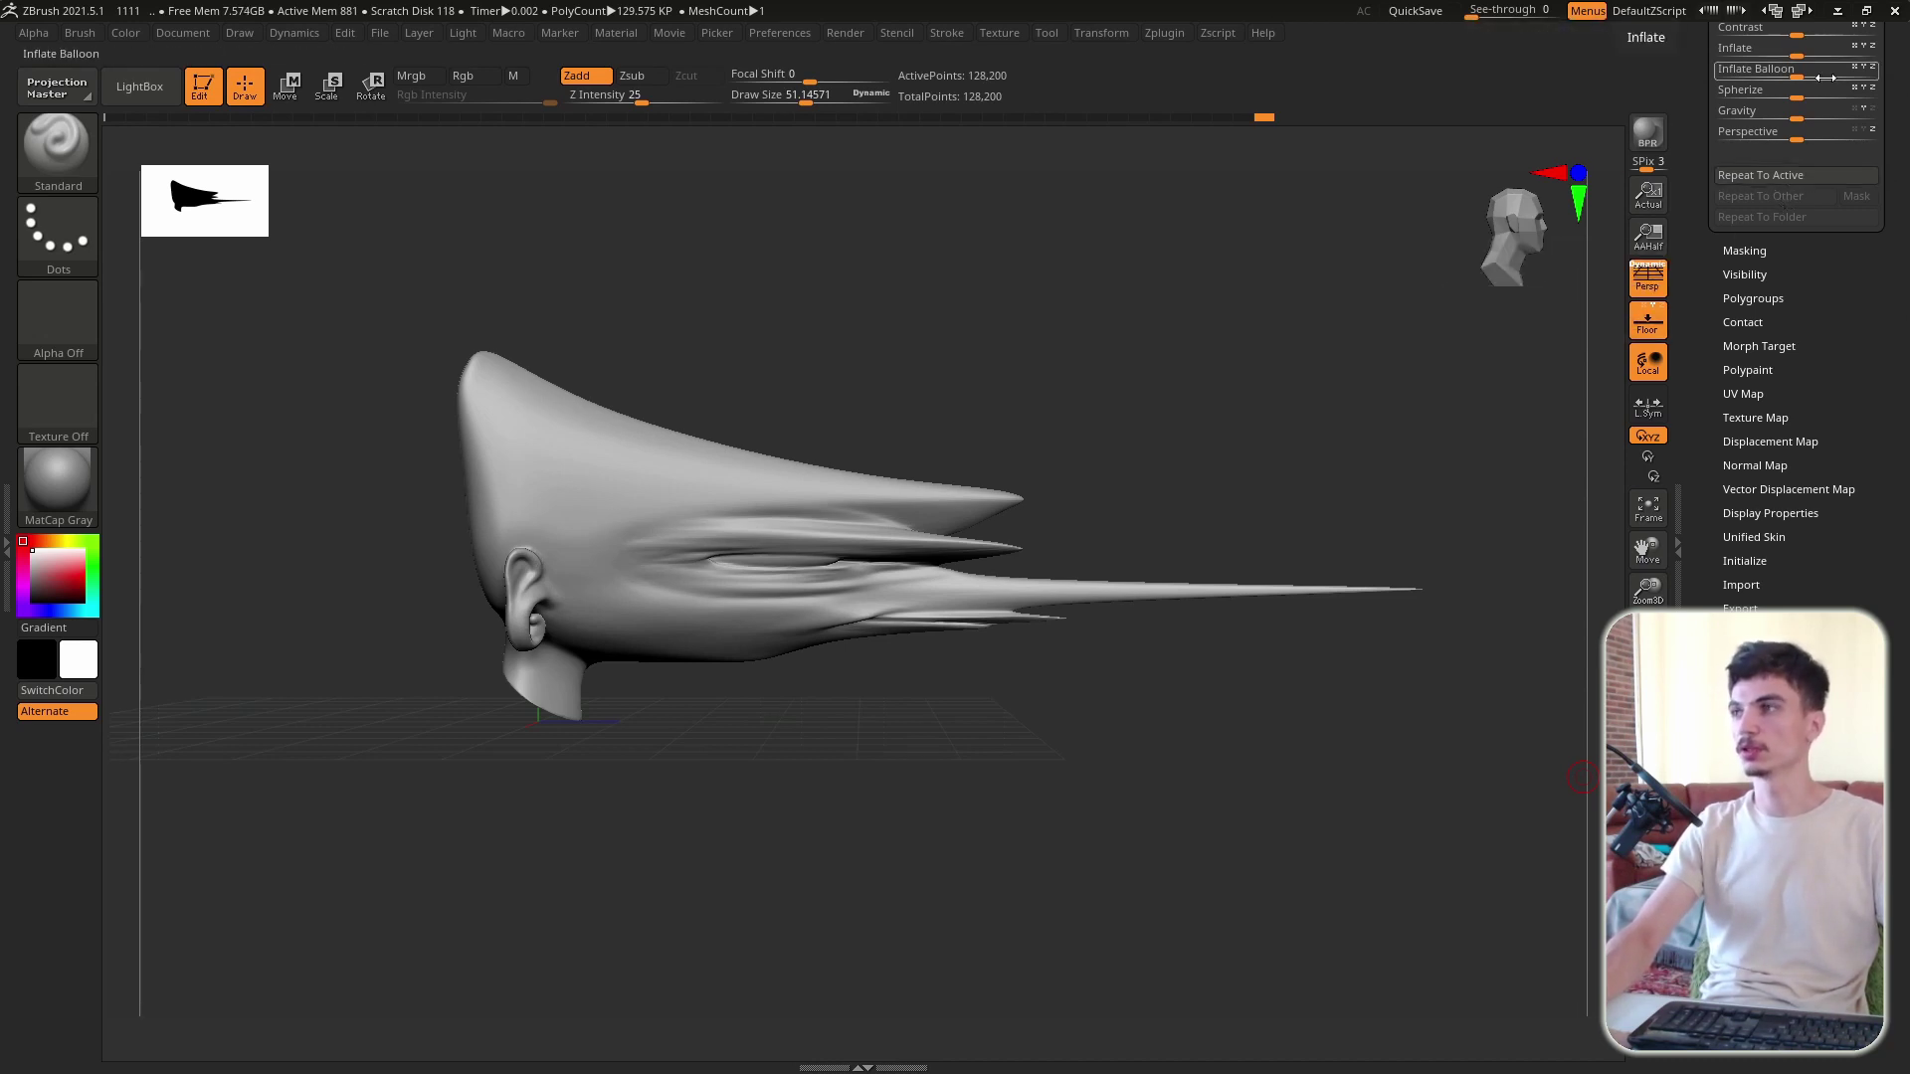
Step: Set Gravity to about 9 and repeat it to bend the spike, orbiting to check
{"action": "left_click_drag", "start_coordinate": [1786, 118], "coordinate": [1807, 111]}
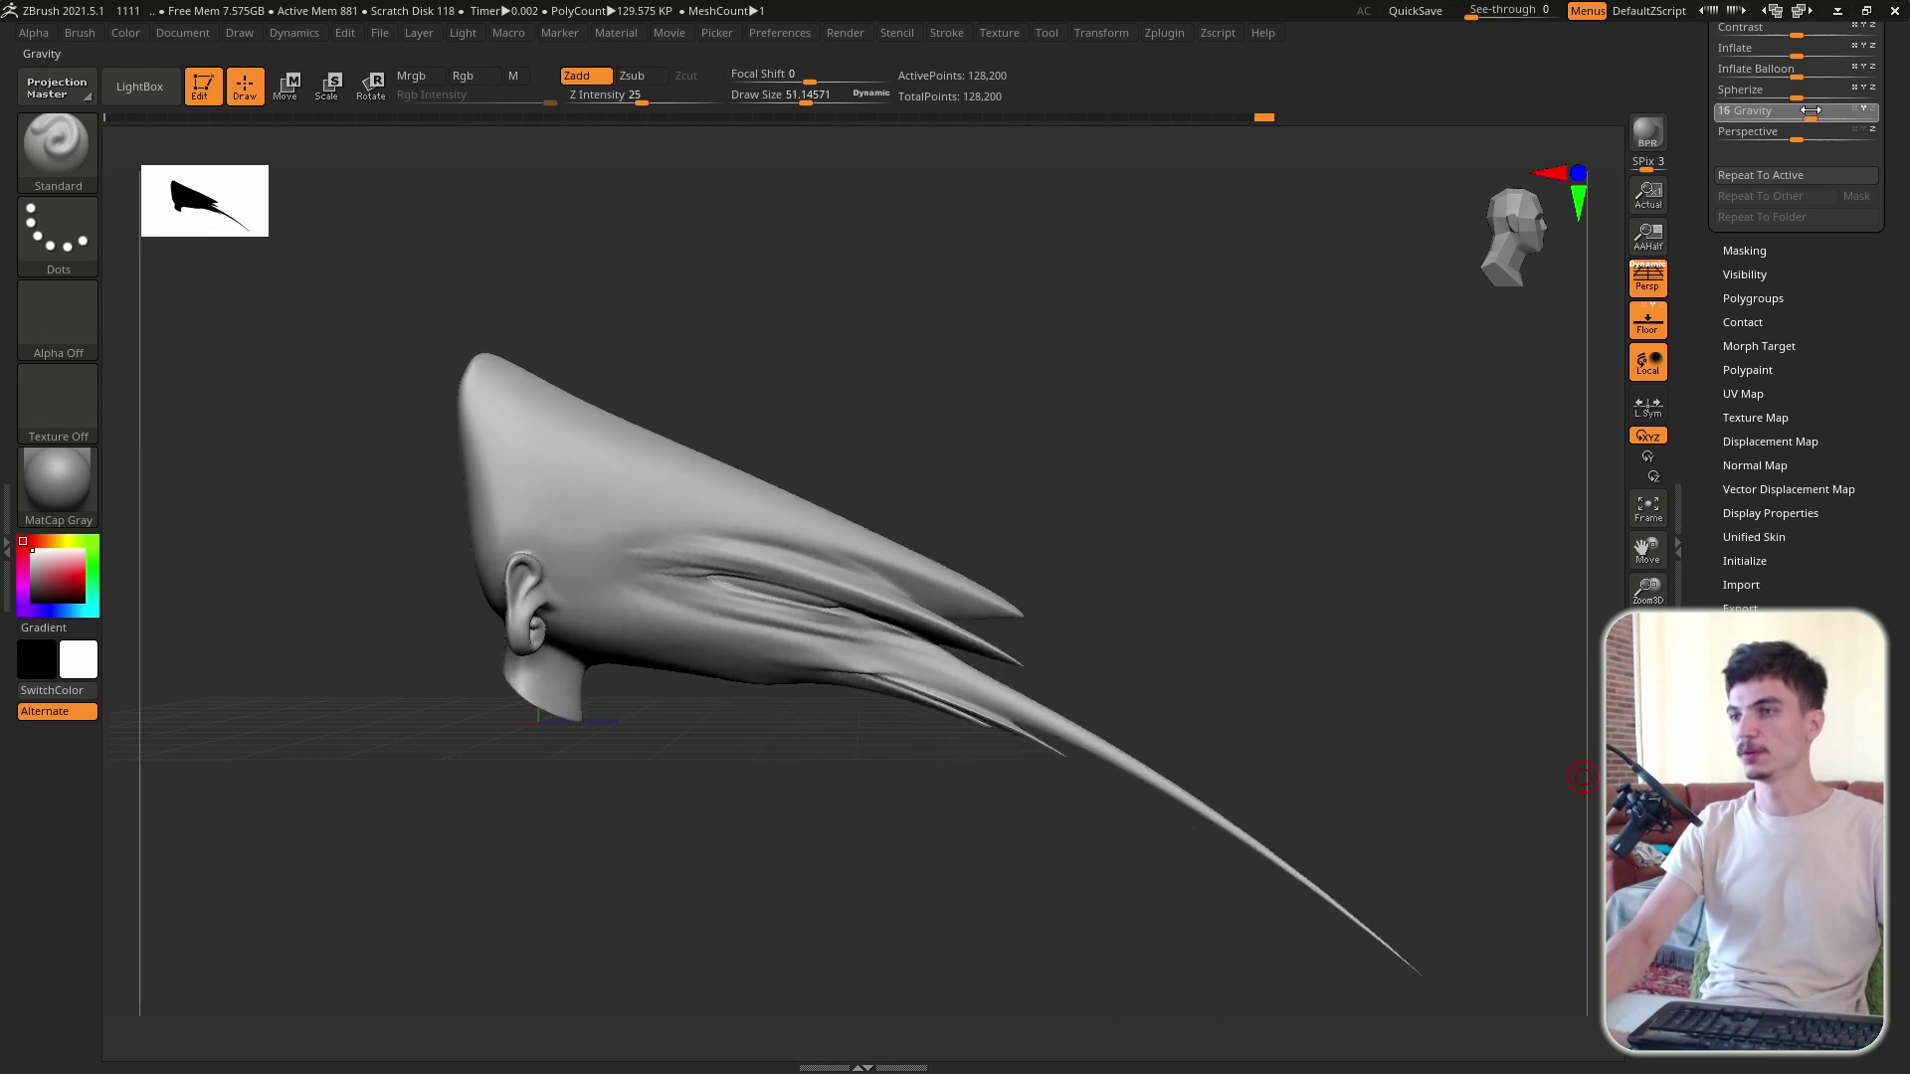
{"action": "left_click", "coordinate": [1830, 179]}
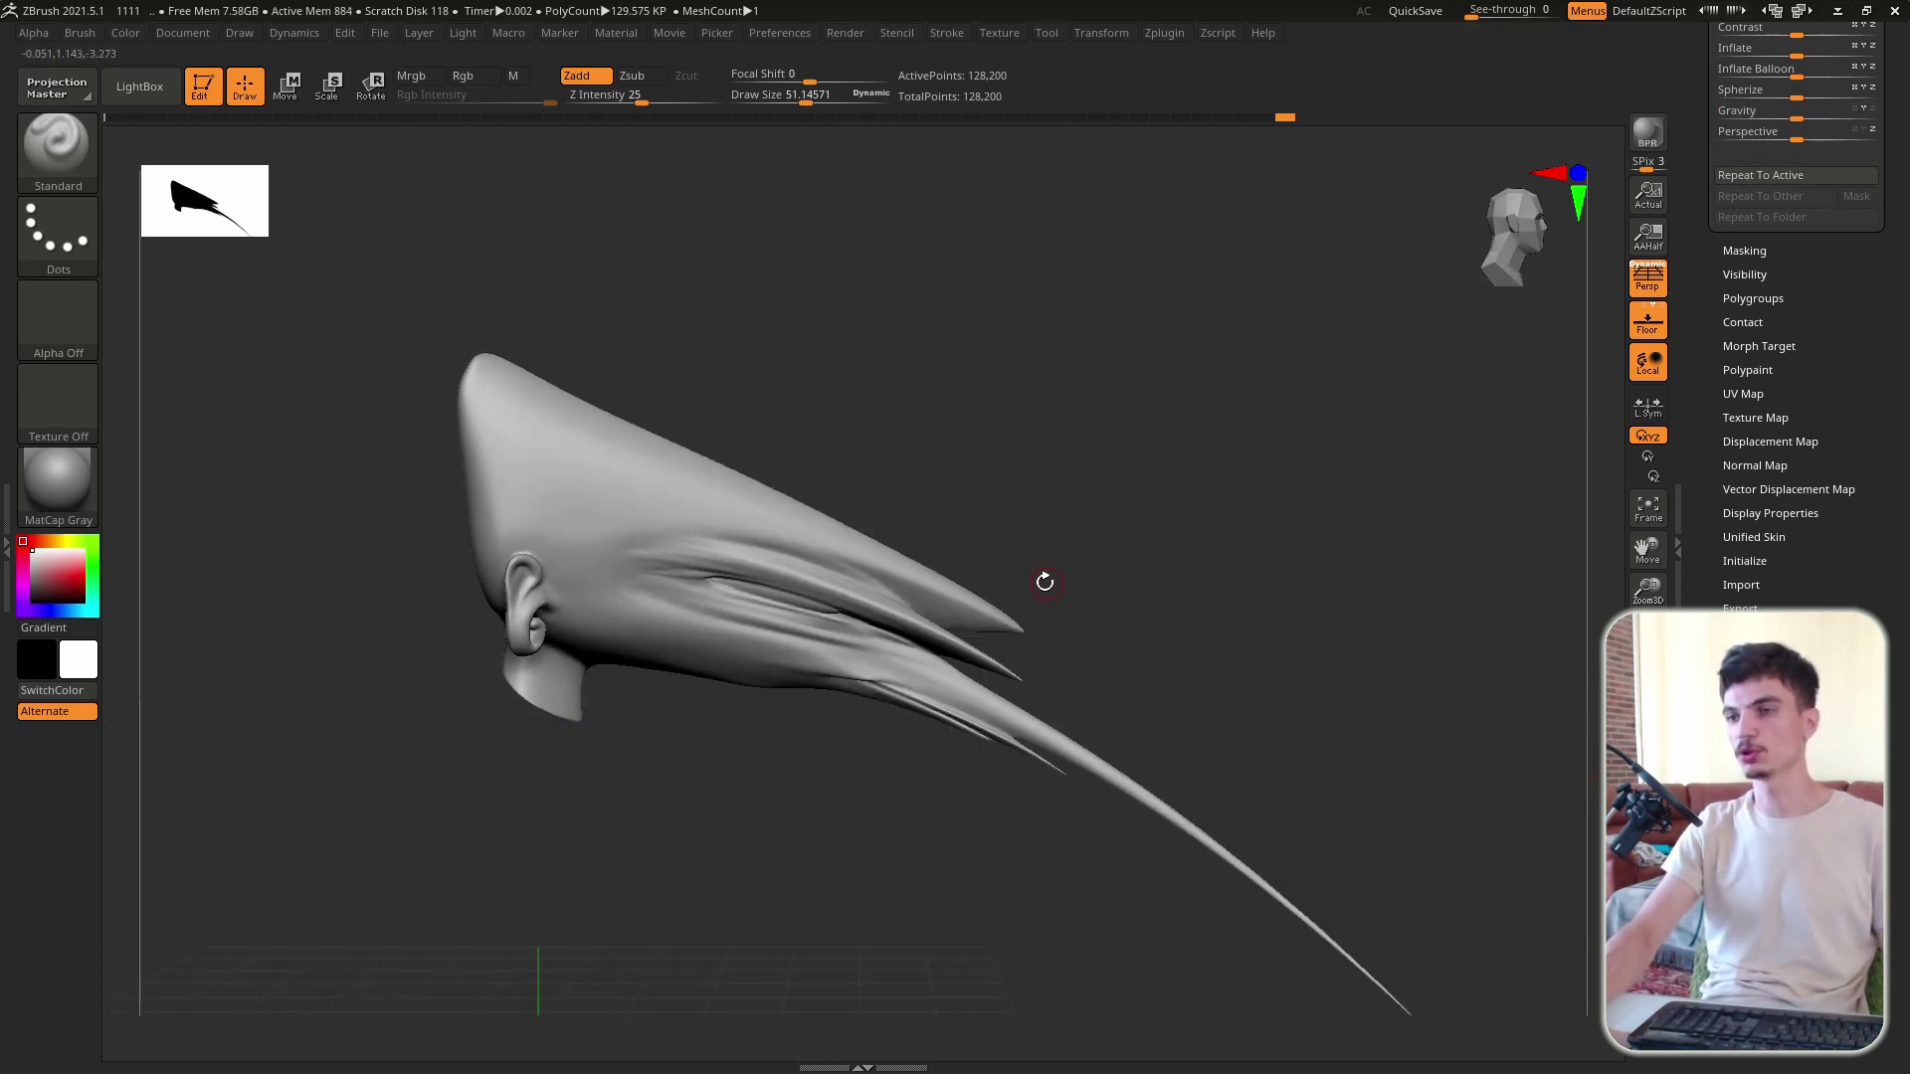
{"action": "left_click_drag", "start_coordinate": [1045, 582], "coordinate": [1310, 597]}
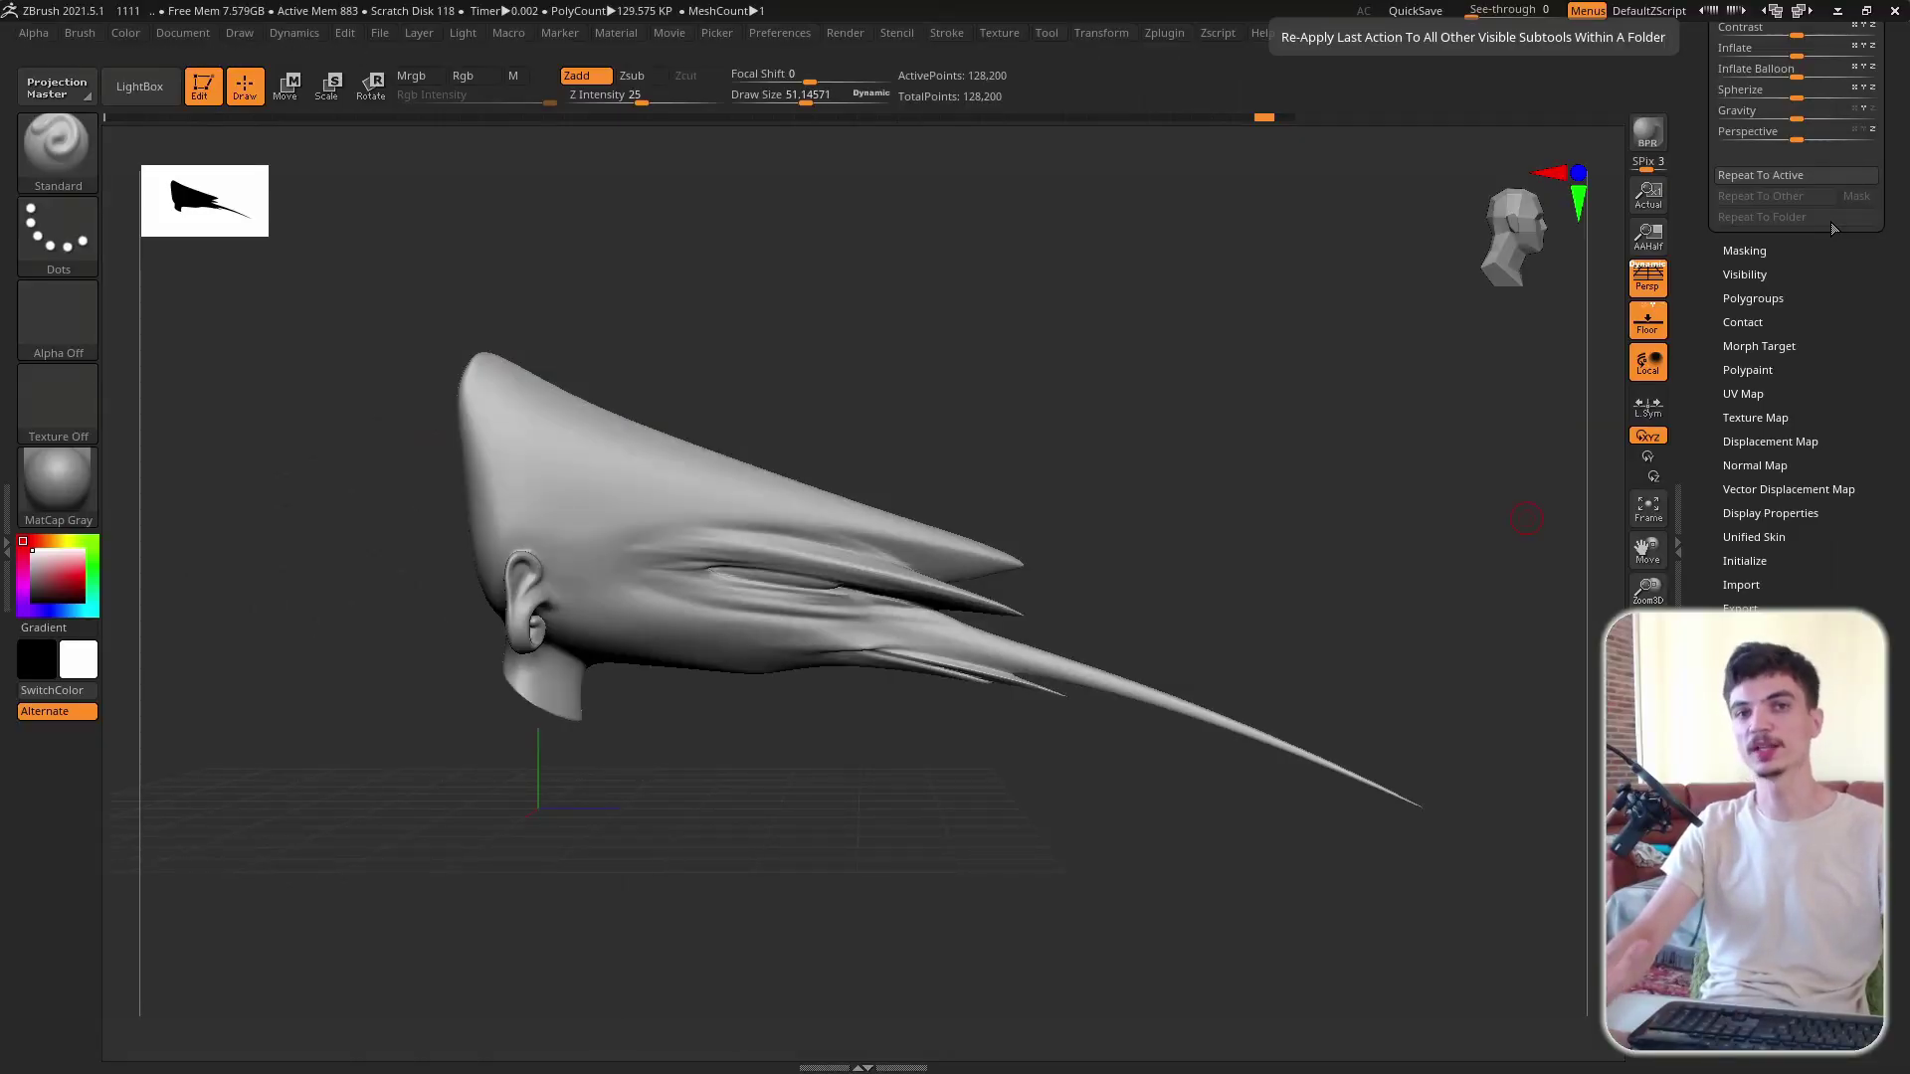
Step: Enable Move/Transpose mode with W and scroll the Tool palette to the top of Deformation
{"action": "key", "text": "w"}
{"action": "scroll", "coordinate": [1833, 228], "scroll_direction": "up", "scroll_amount": 10}
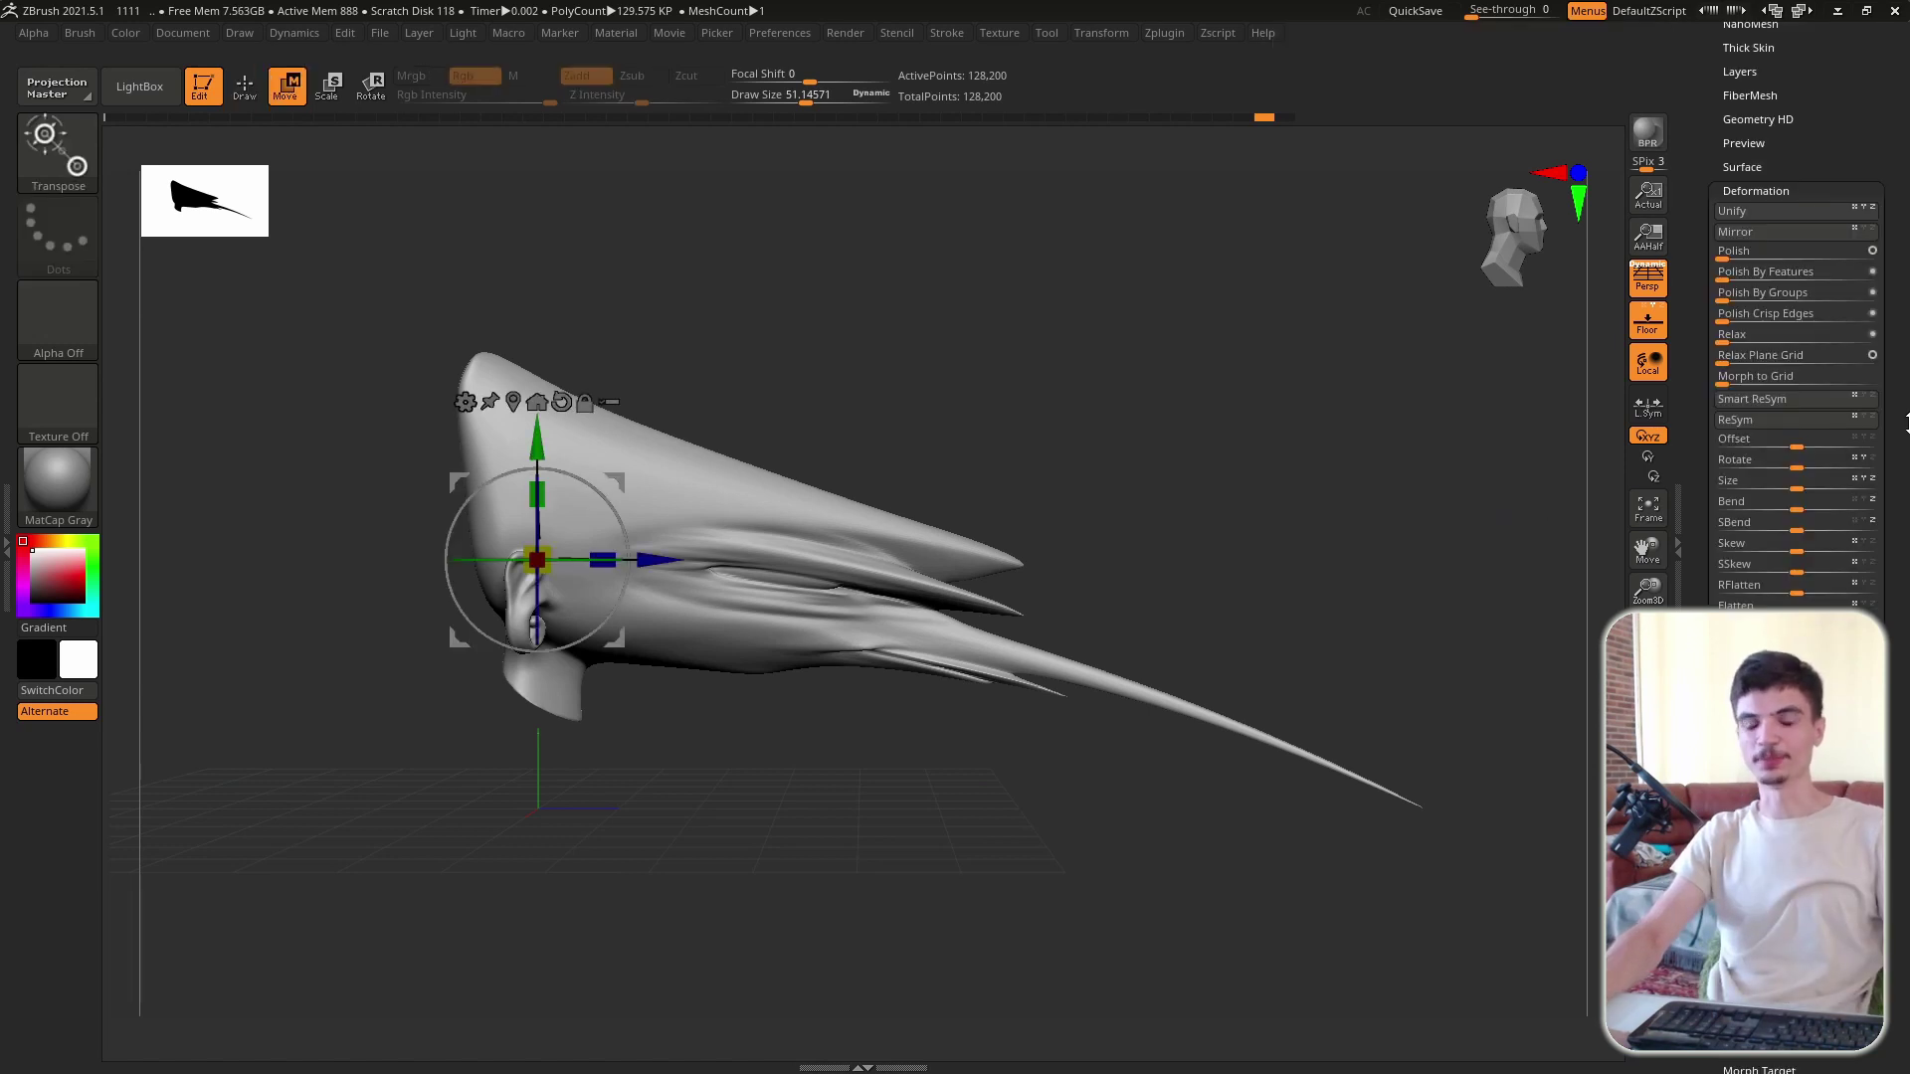